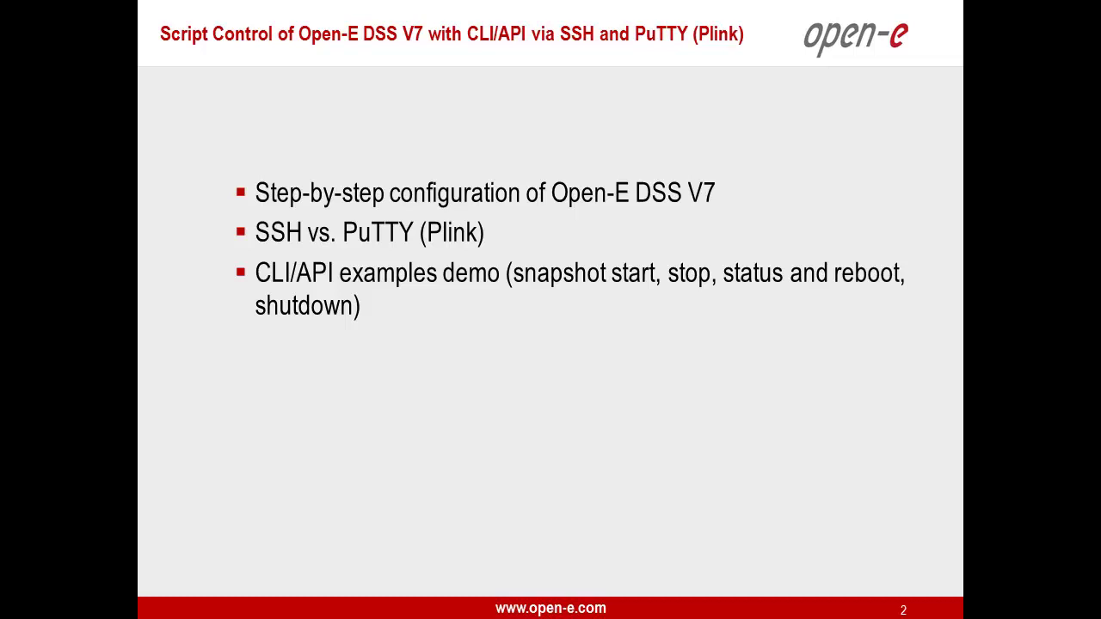
key("alt+Tab")
key("alt+Tab")
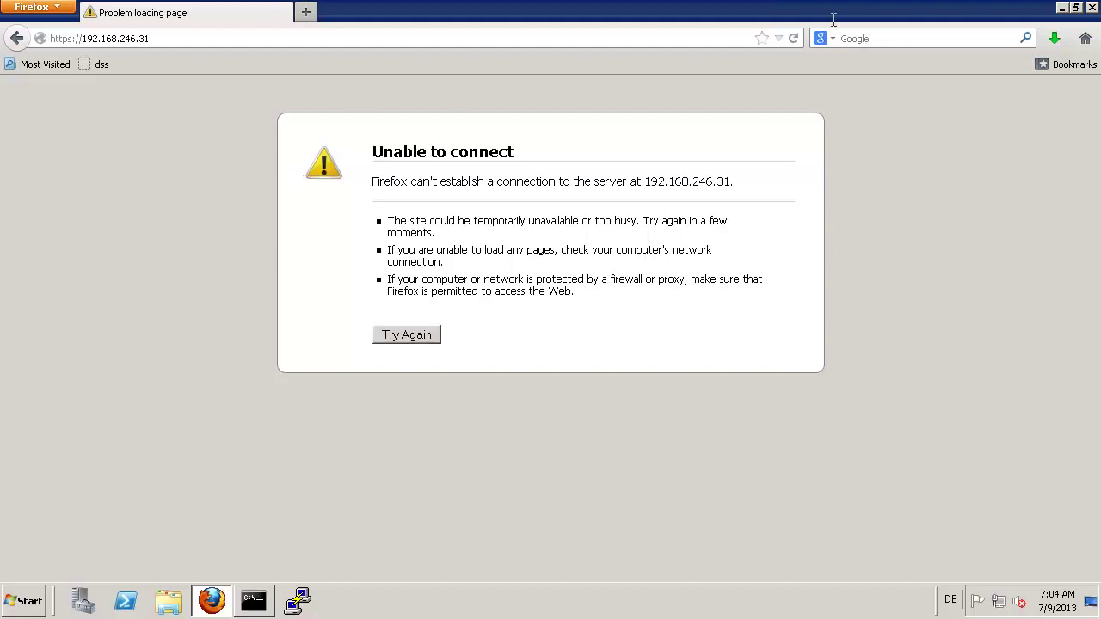
Reload the server page, log in with Full Access and open the Volume groups page.
left_click(794, 38)
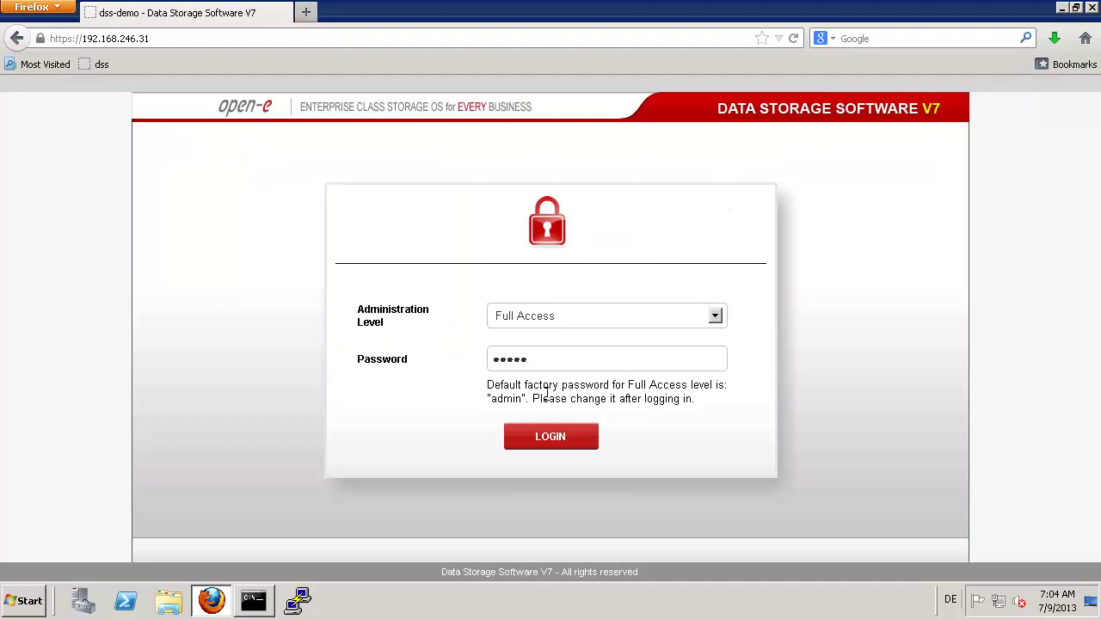
left_click(559, 443)
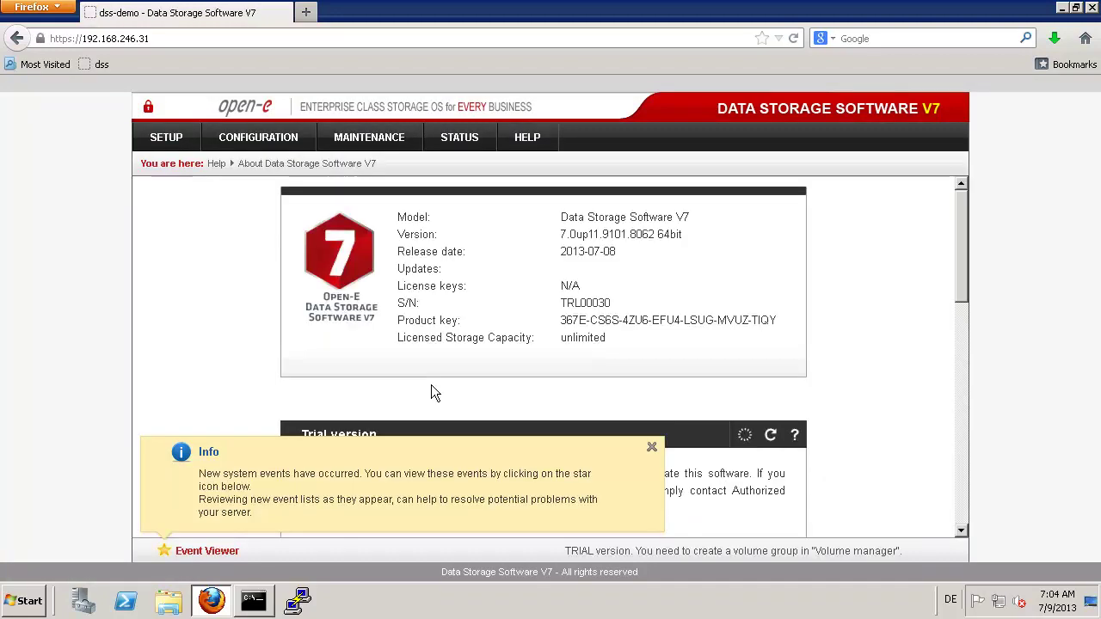
left_click(654, 450)
left_click(271, 144)
mouse_move(344, 167)
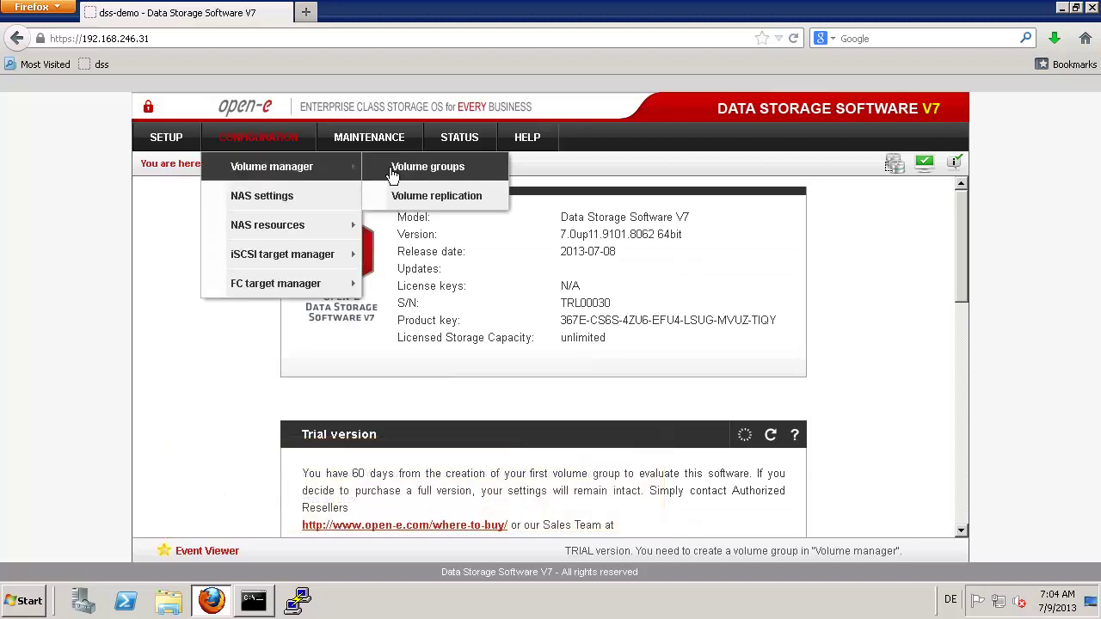
left_click(391, 169)
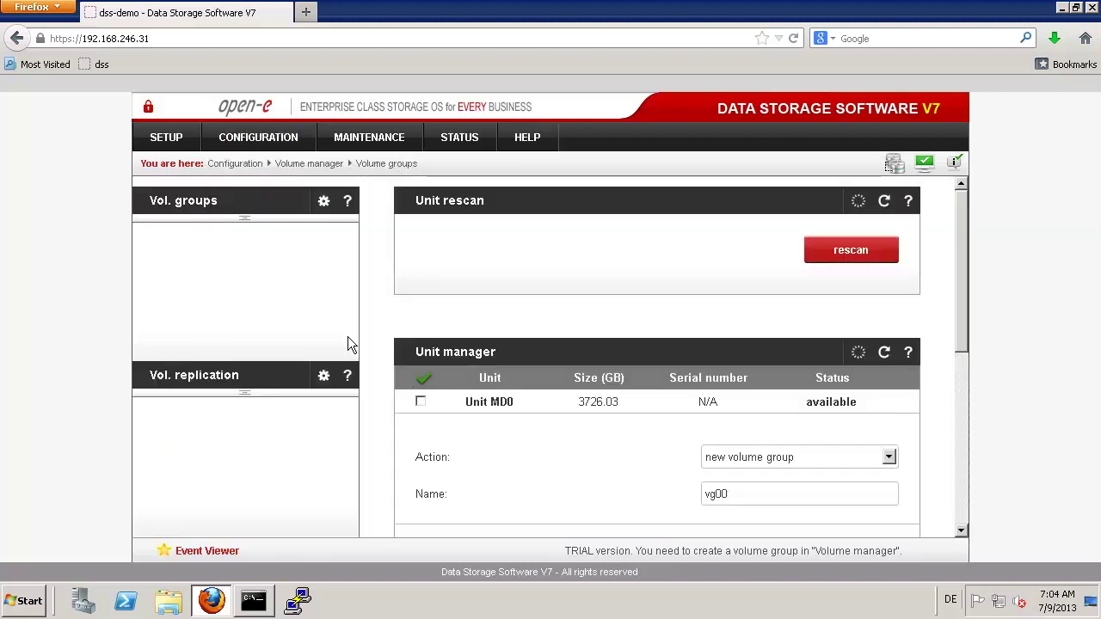
Create volume group vg00 on Unit MD0 and confirm erasing its data.
scroll(374, 313, "down", 2)
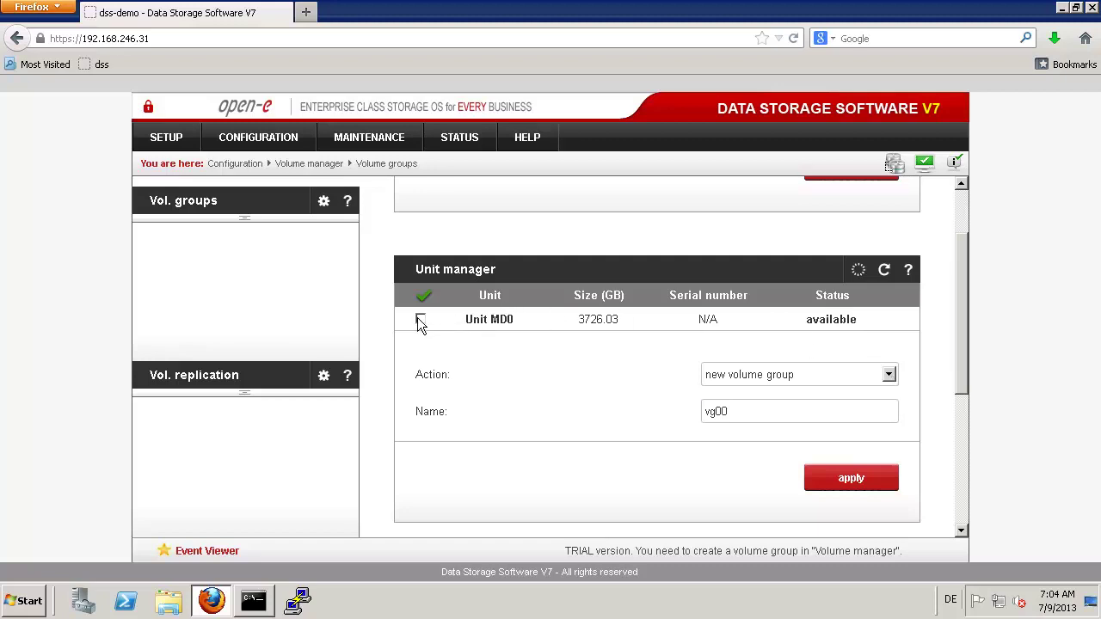
left_click(419, 319)
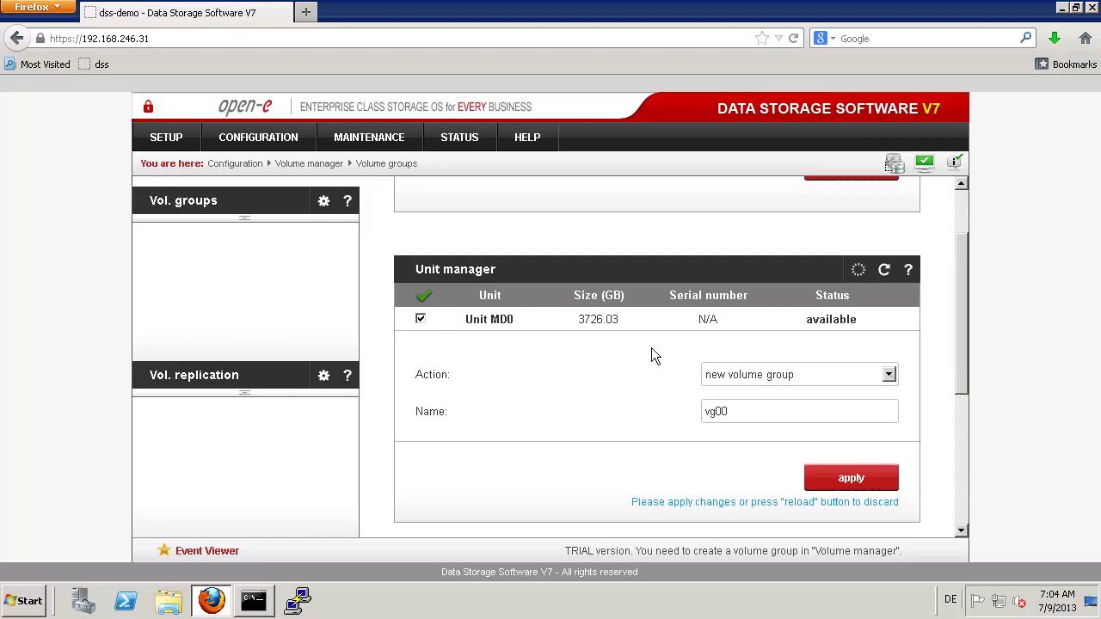
left_click(828, 477)
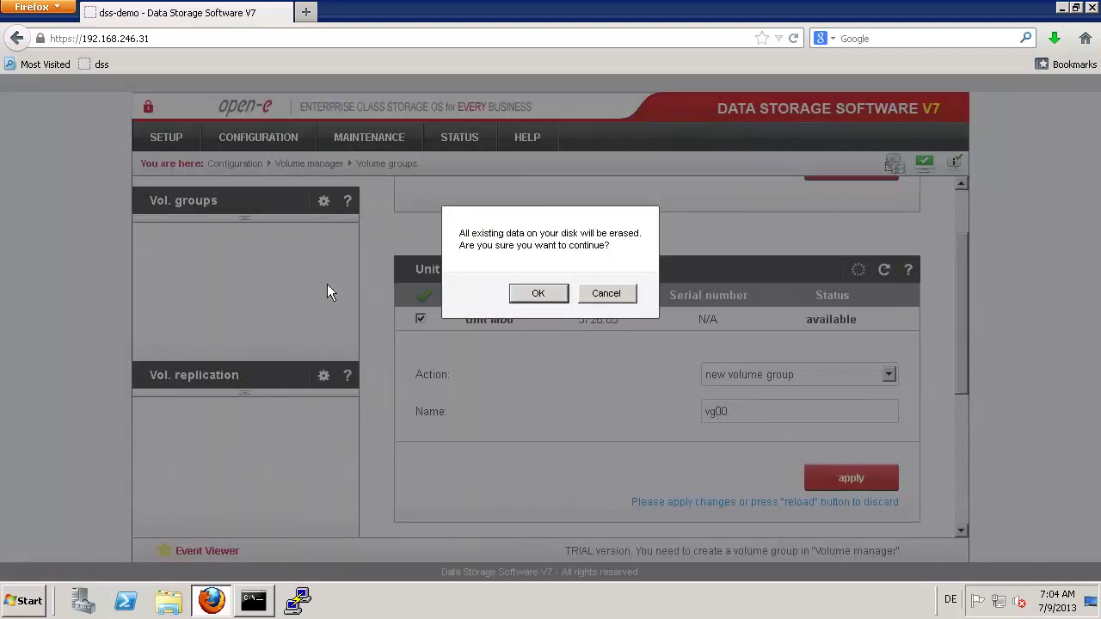
left_click(516, 294)
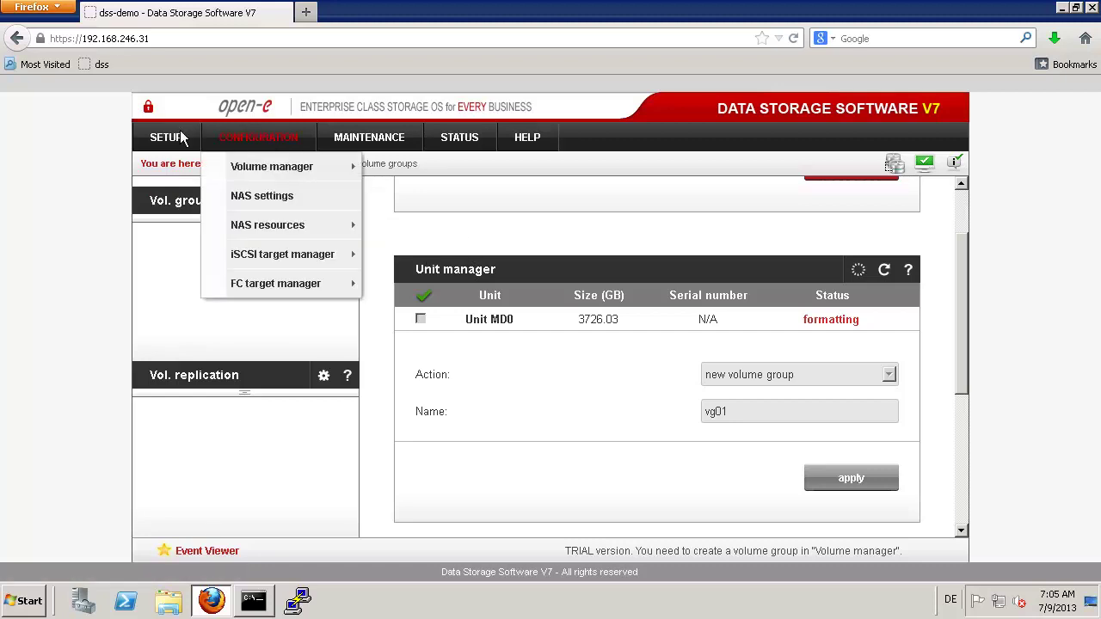
Turn off Use CLI/API in Administrator settings and apply the change.
mouse_move(166, 140)
left_click(179, 167)
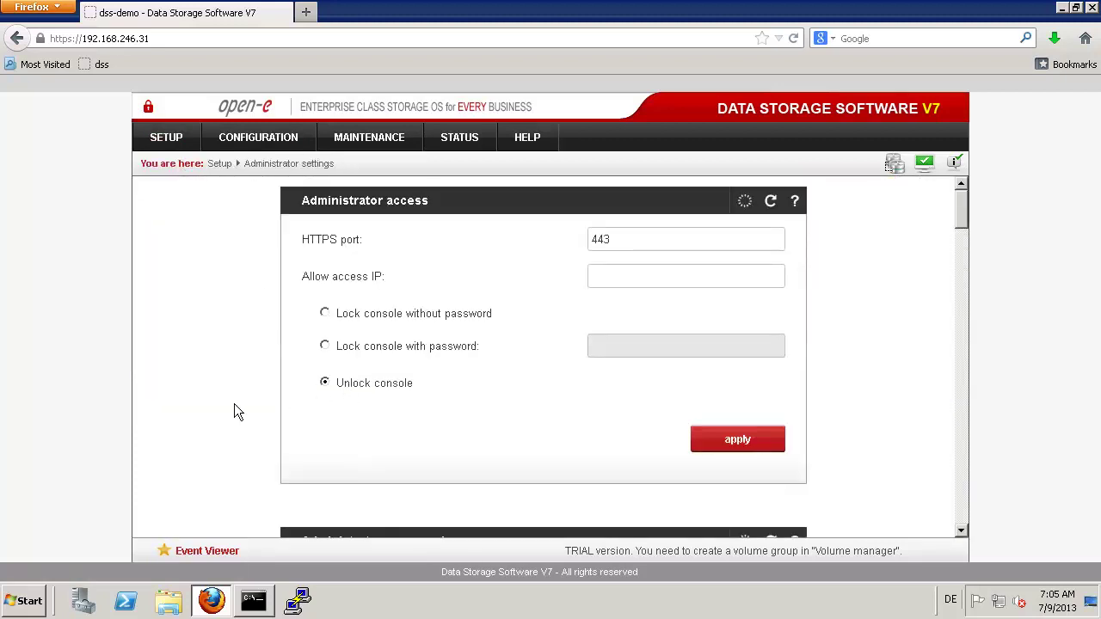
scroll(231, 404, "down", 5)
scroll(230, 411, "down", 4)
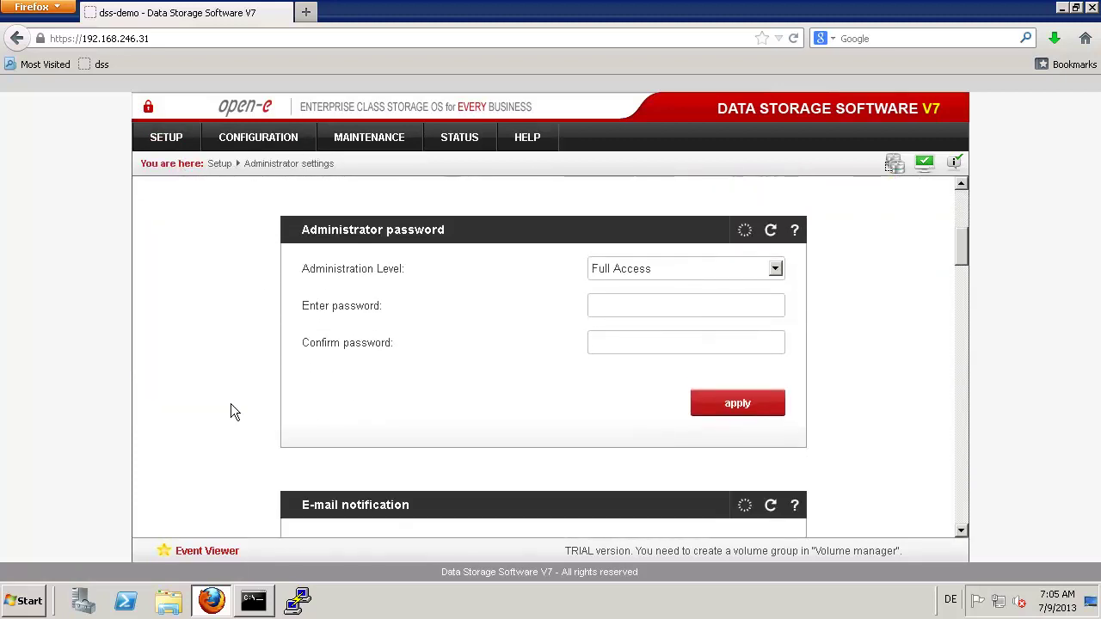
scroll(230, 411, "down", 8)
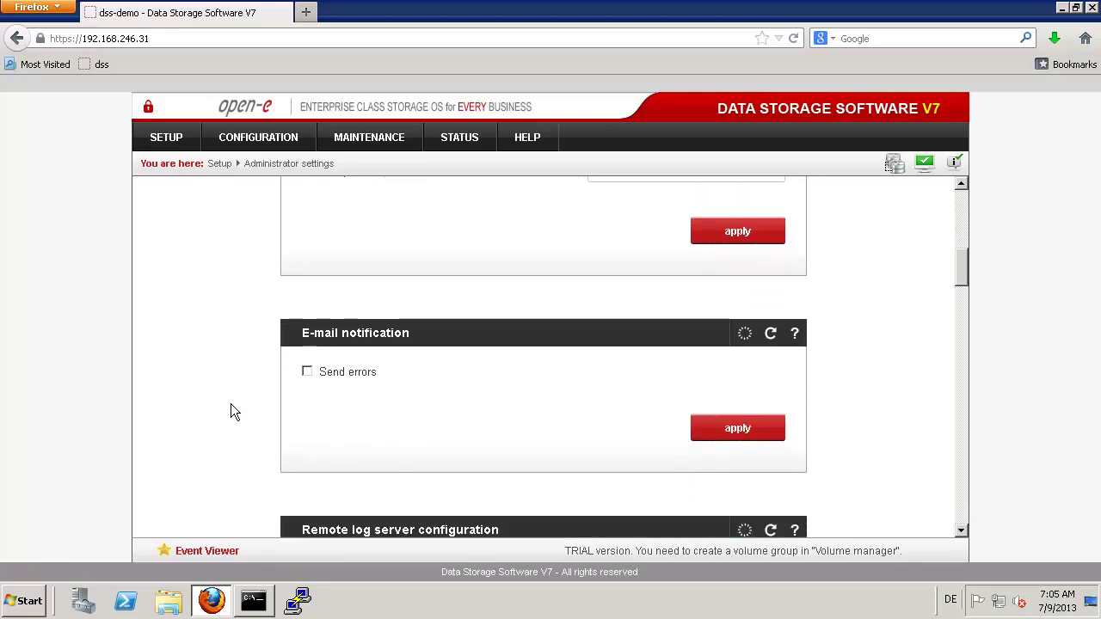
scroll(231, 412, "down", 10)
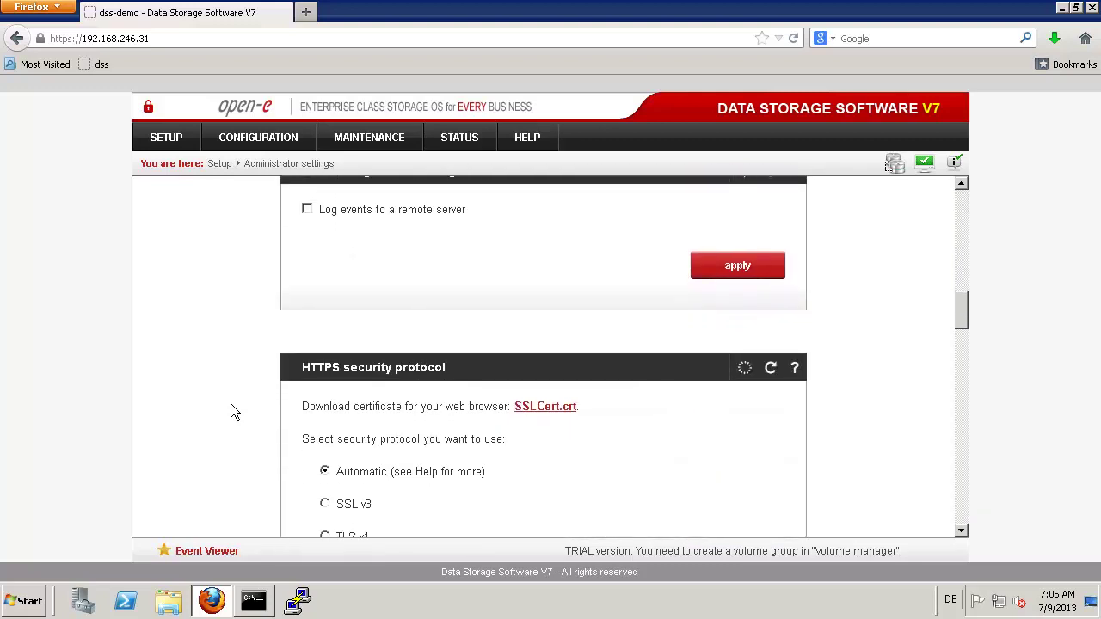
scroll(230, 411, "down", 14)
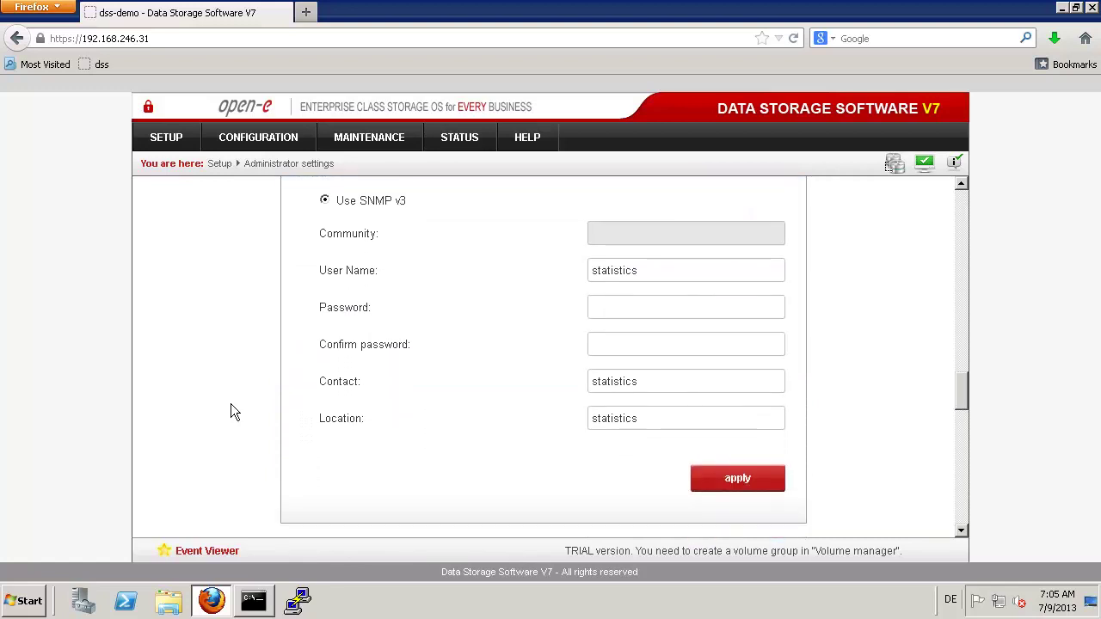
scroll(632, 311, "down", 13)
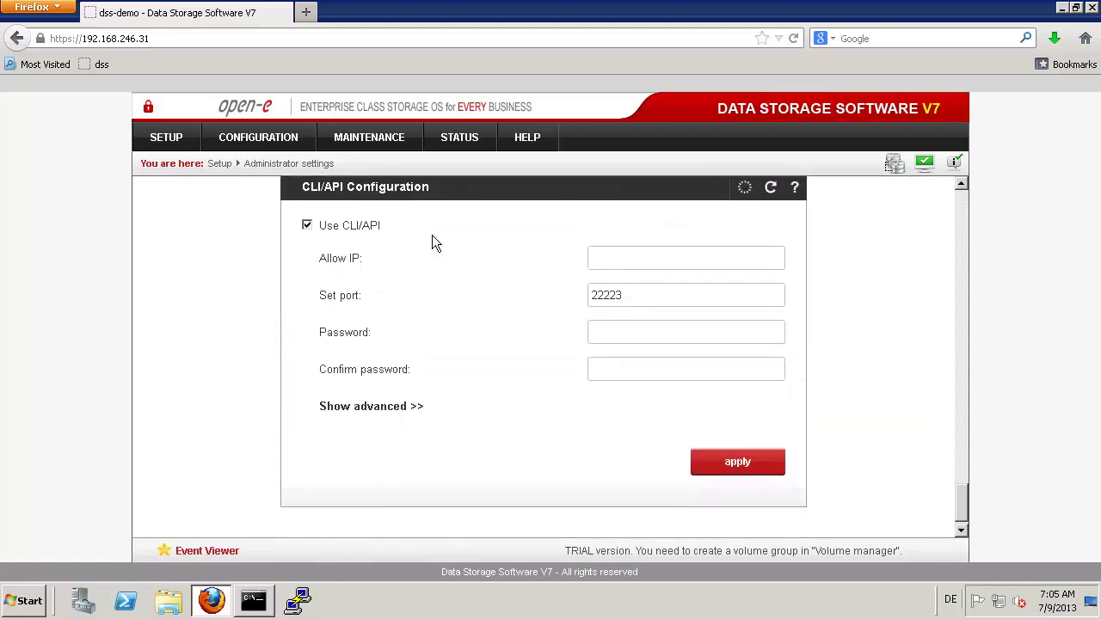
scroll(370, 219, "up", 3)
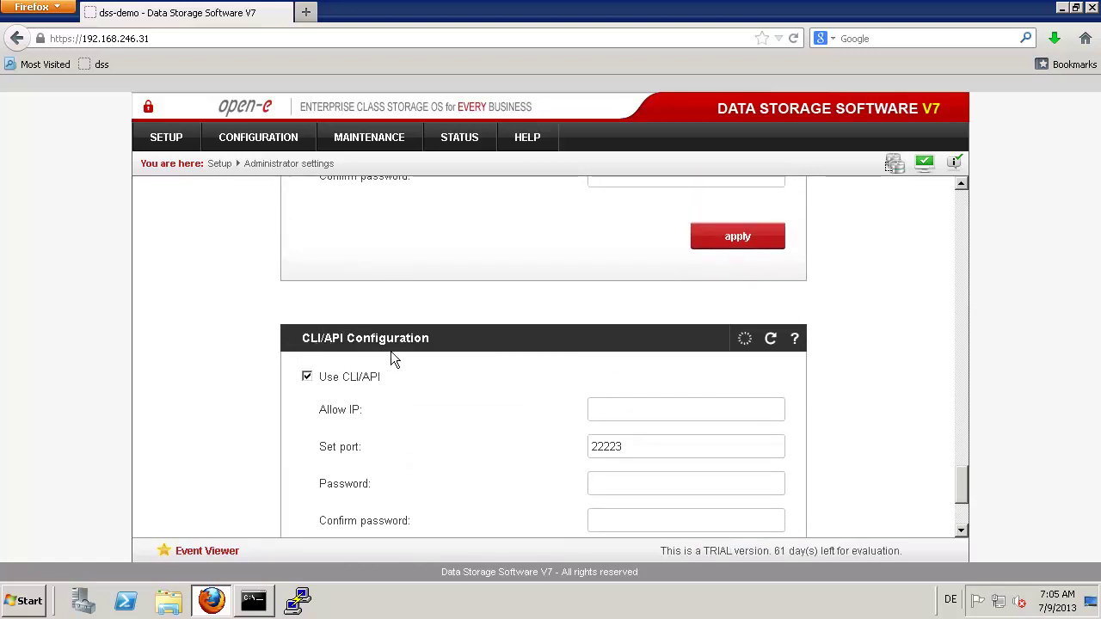
left_click(306, 377)
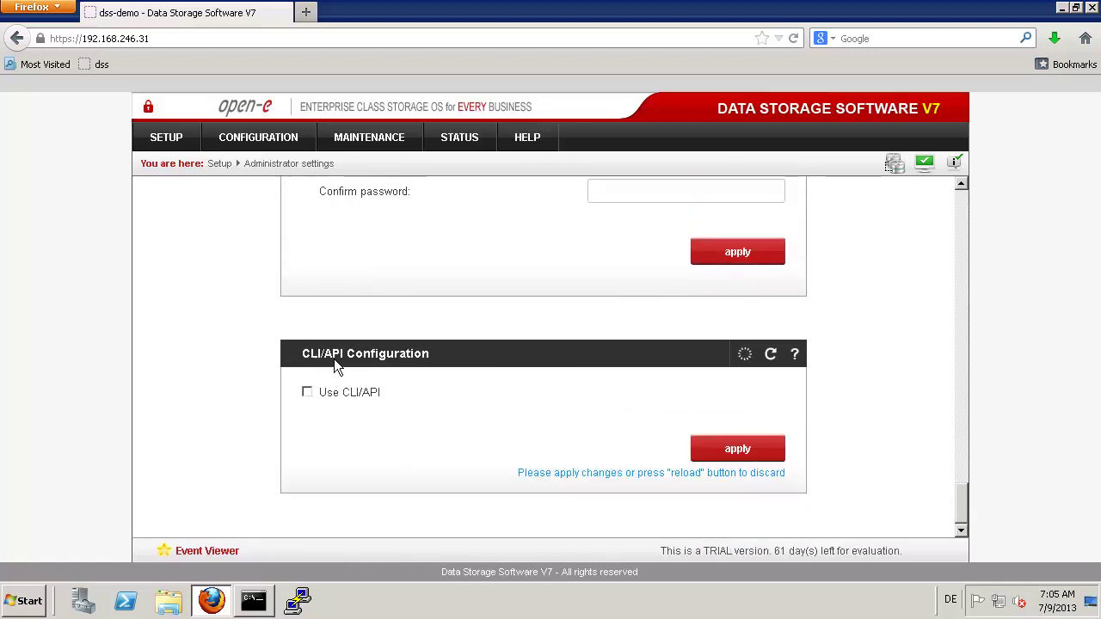
left_click(729, 451)
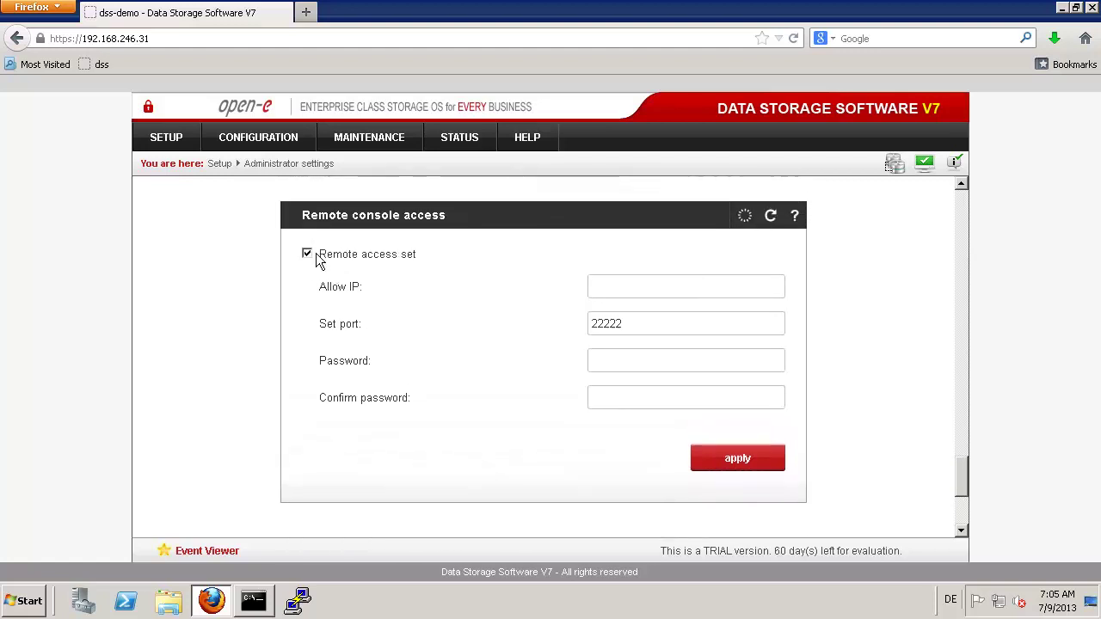
Re-enable remote console access on port 22222 with a new password and apply.
left_click(307, 253)
left_click(762, 312)
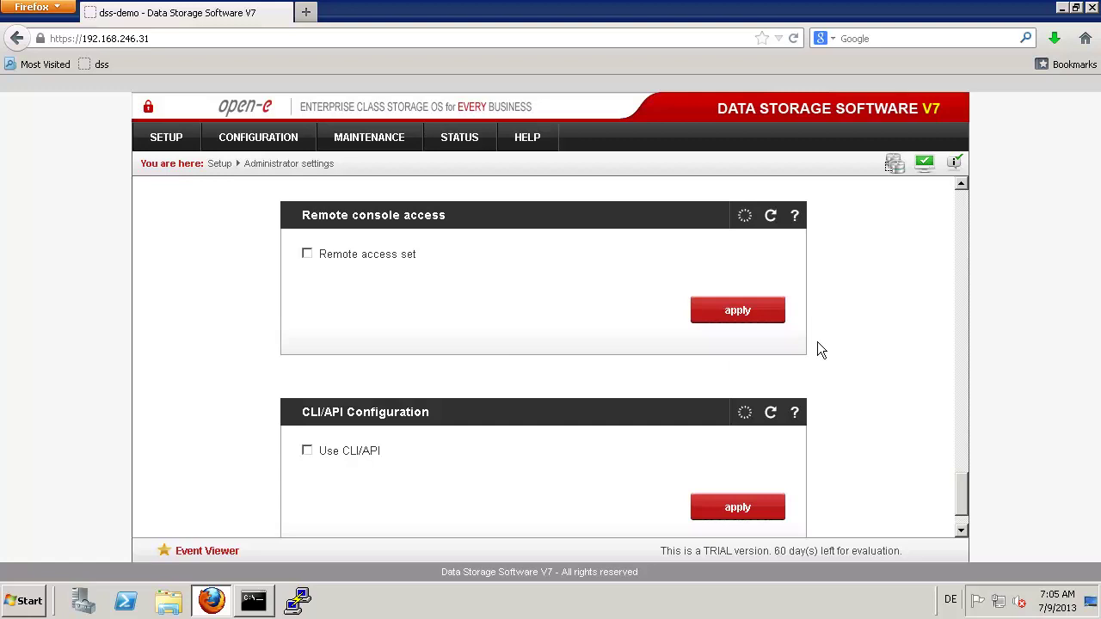
left_click(307, 254)
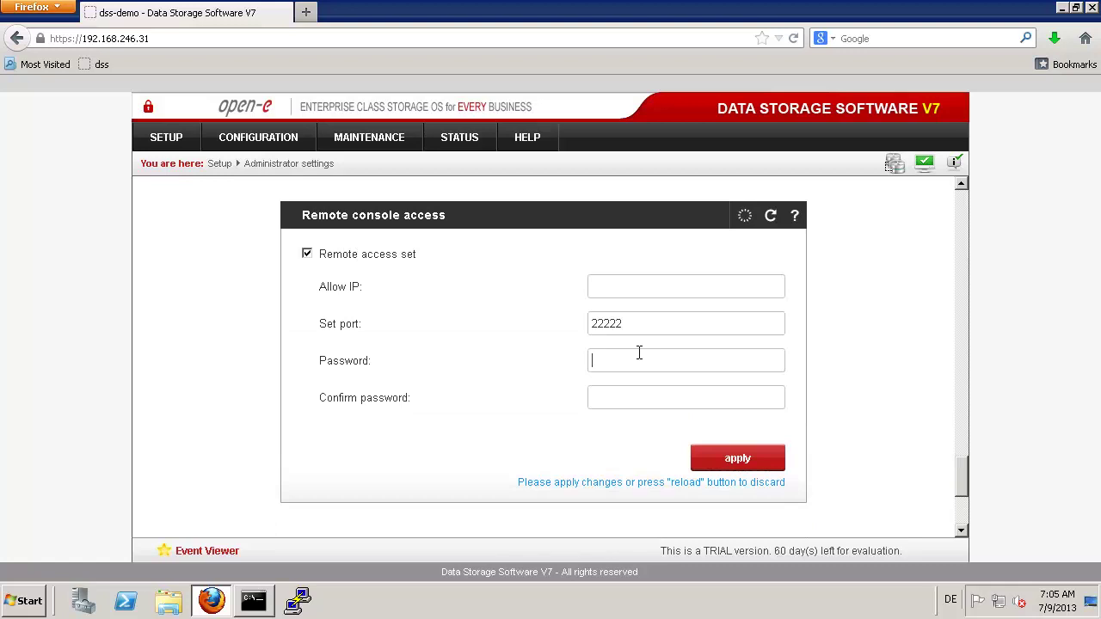
left_click(639, 352)
left_click(711, 456)
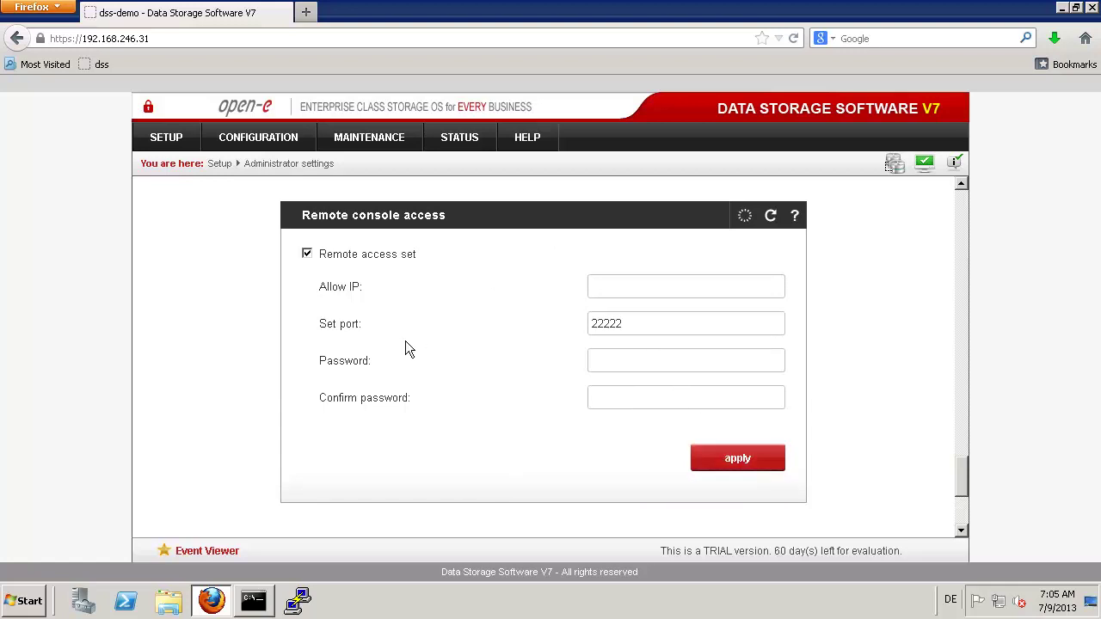
scroll(405, 344, "down", 4)
Launch PuTTY, load the saved dss session, then delete it.
left_click(297, 601)
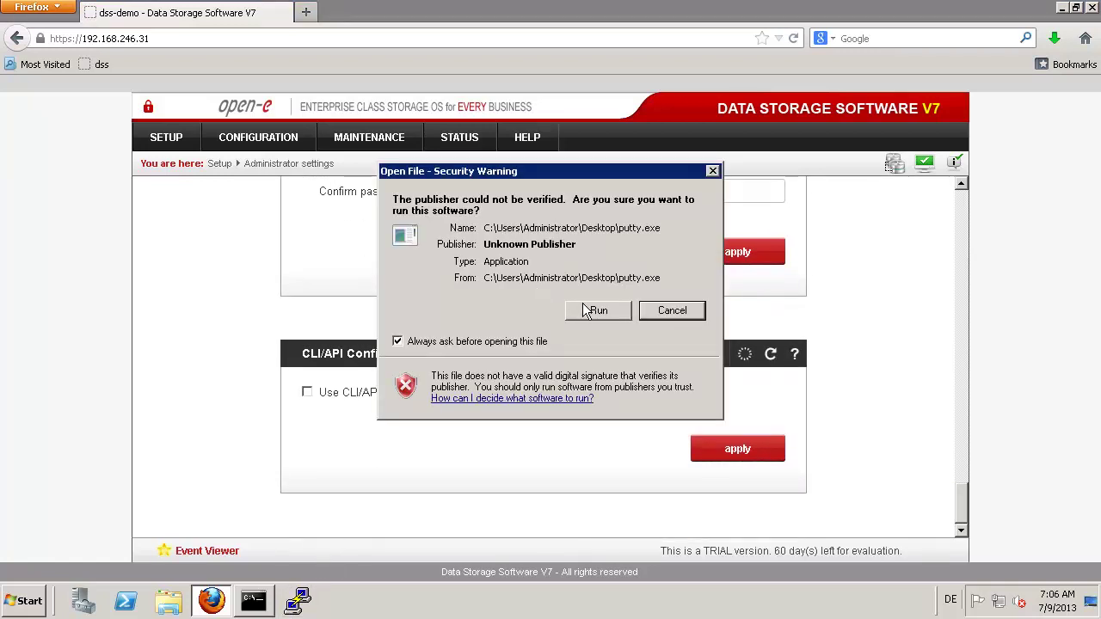
left_click(593, 311)
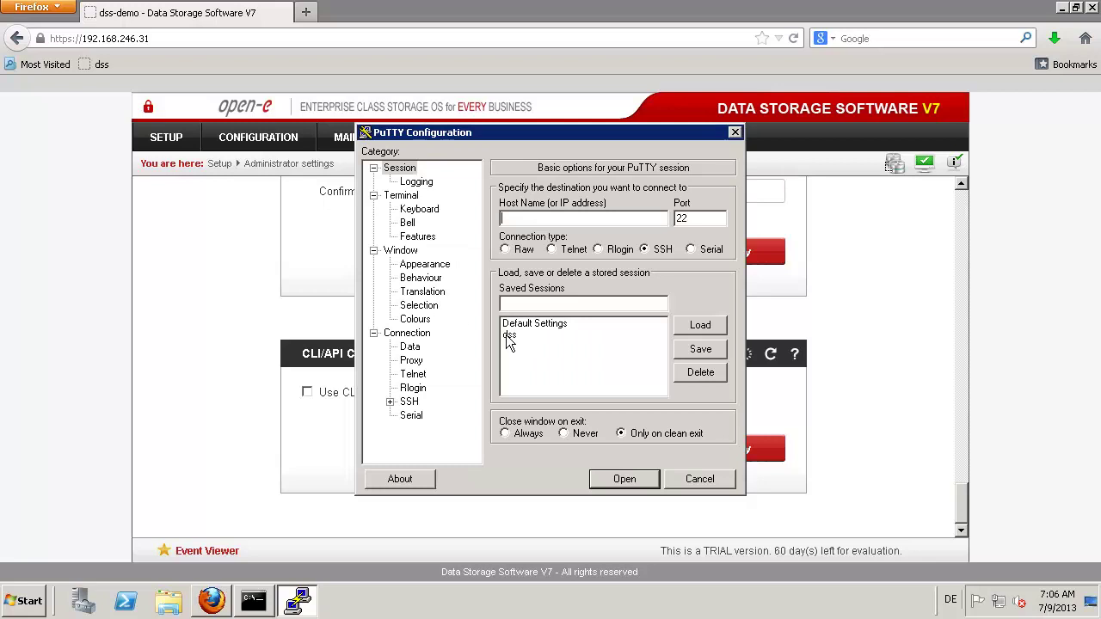
left_click(509, 335)
left_click(700, 325)
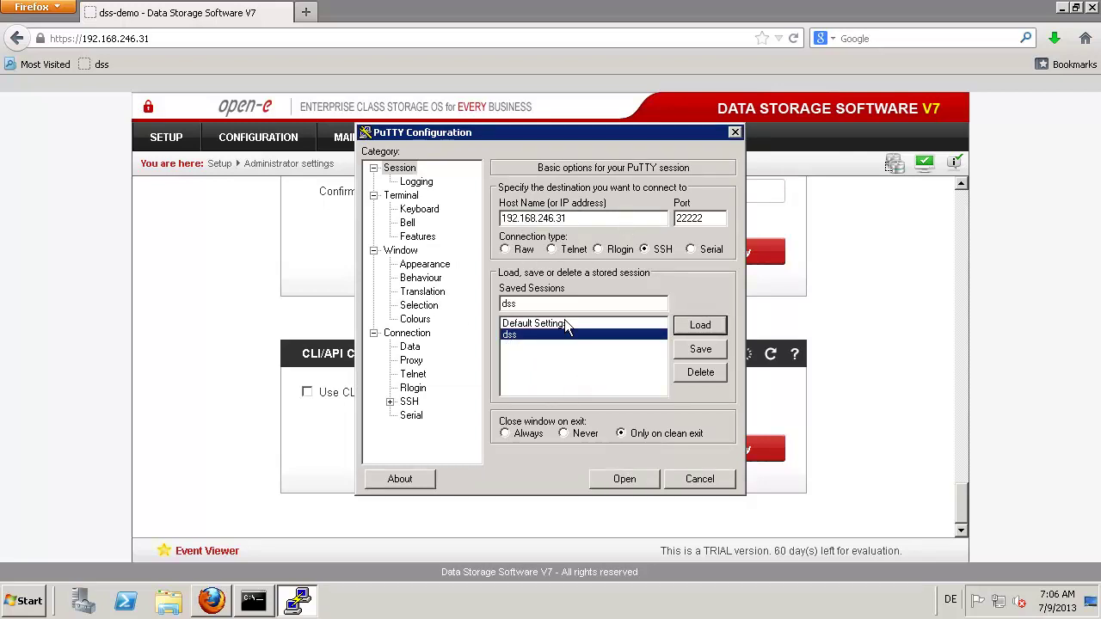
left_click(700, 372)
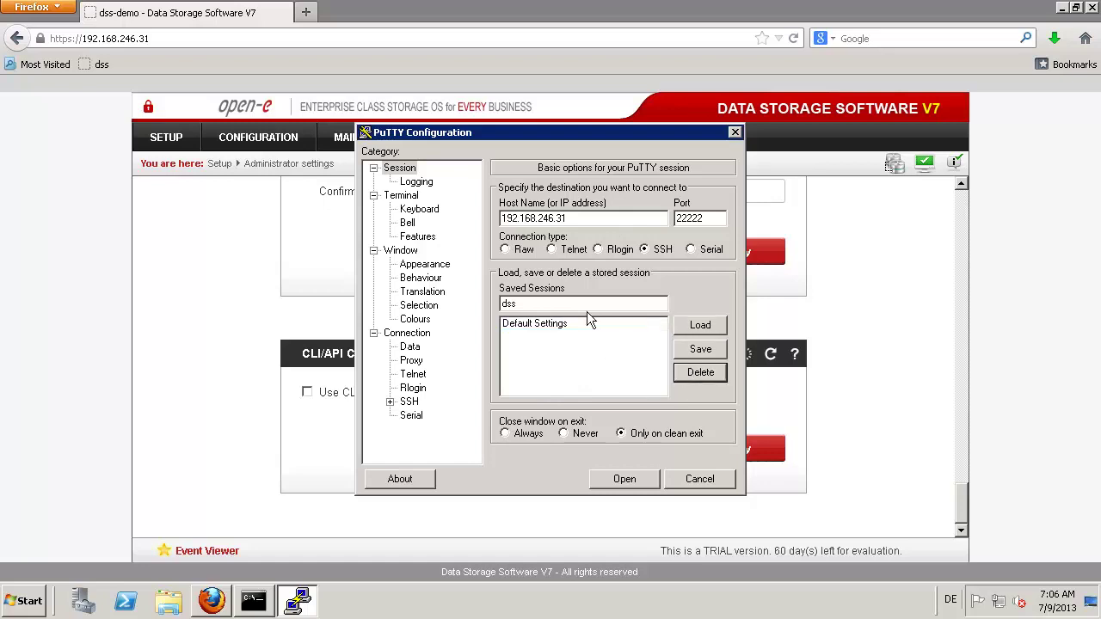
Check host 192.168.246.31 and port 22222, then scroll the web interface to the top.
left_click(591, 219)
double_click(507, 218)
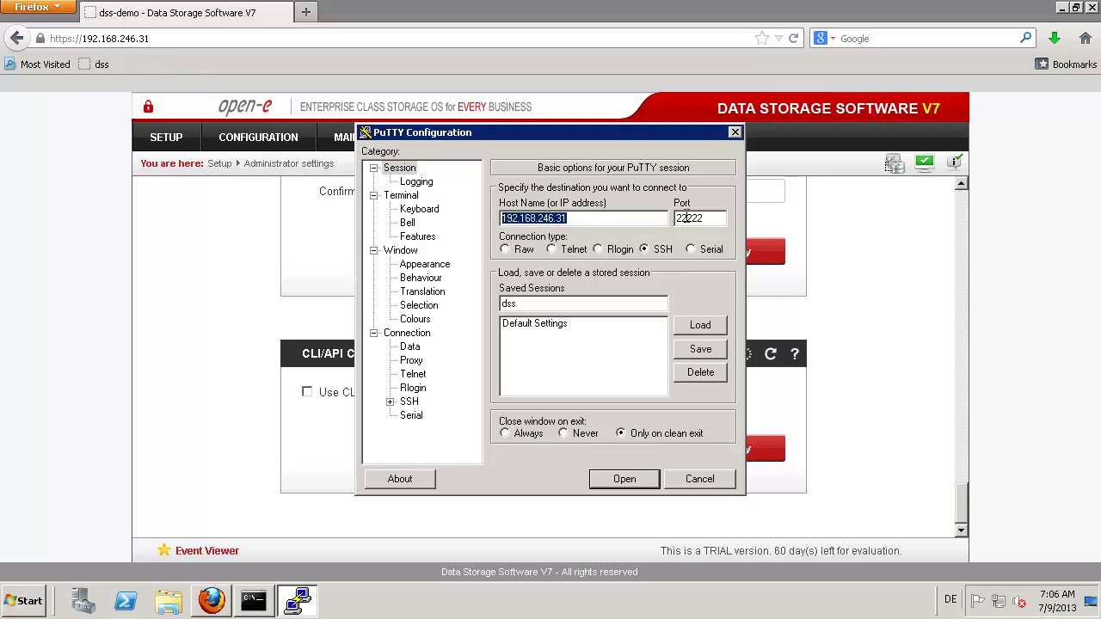
left_click_drag(721, 226, 621, 219)
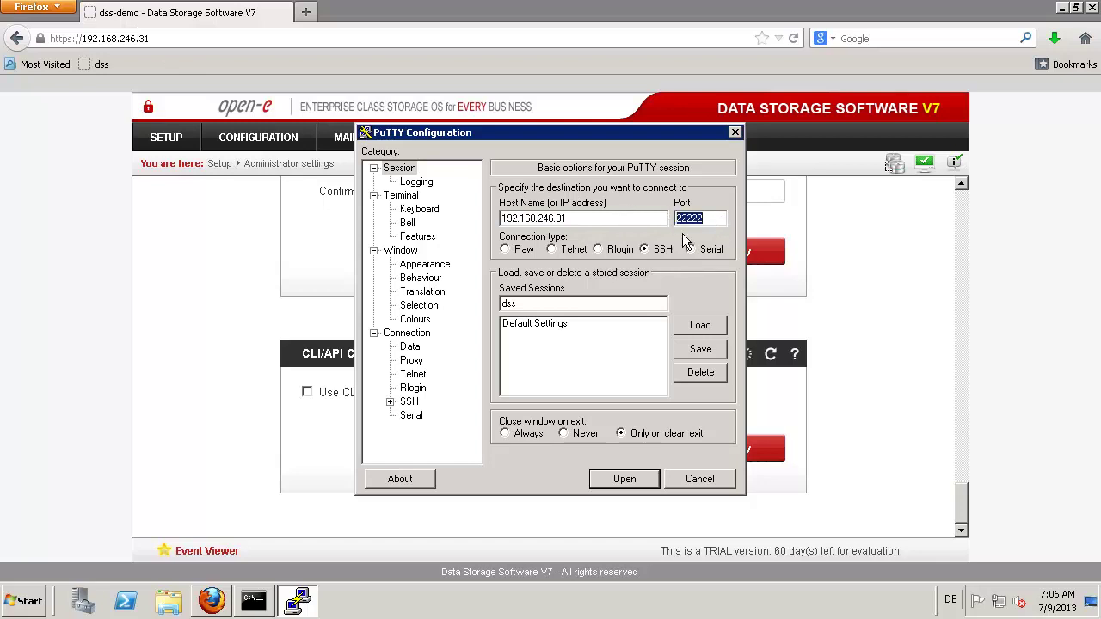
left_click(243, 256)
scroll(243, 257, "up", 2)
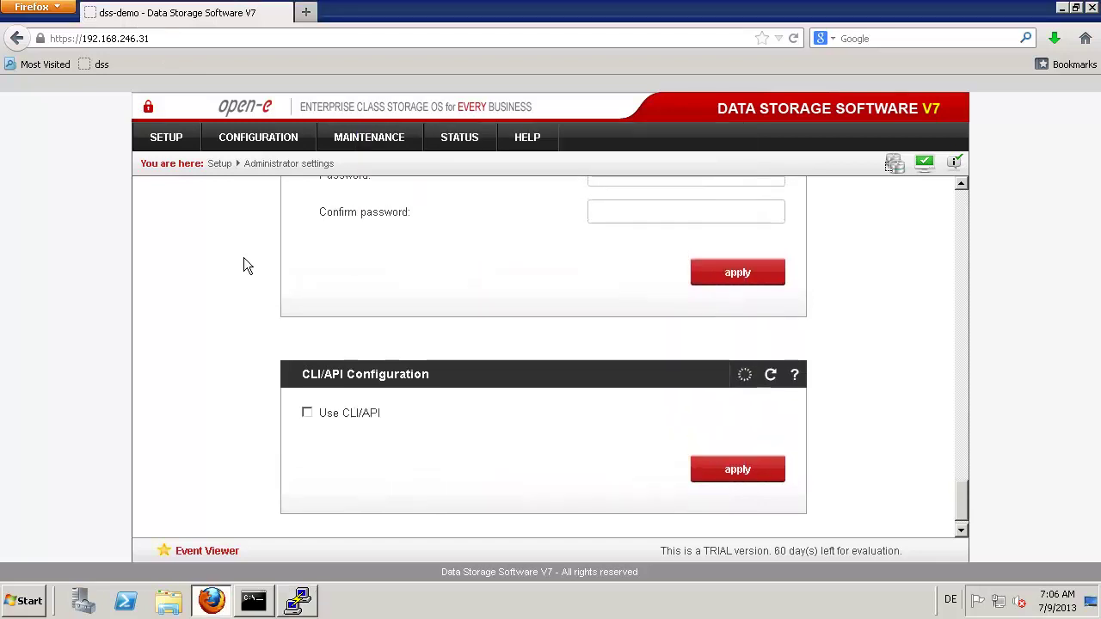
scroll(244, 257, "up", 2)
scroll(560, 270, "up", 1)
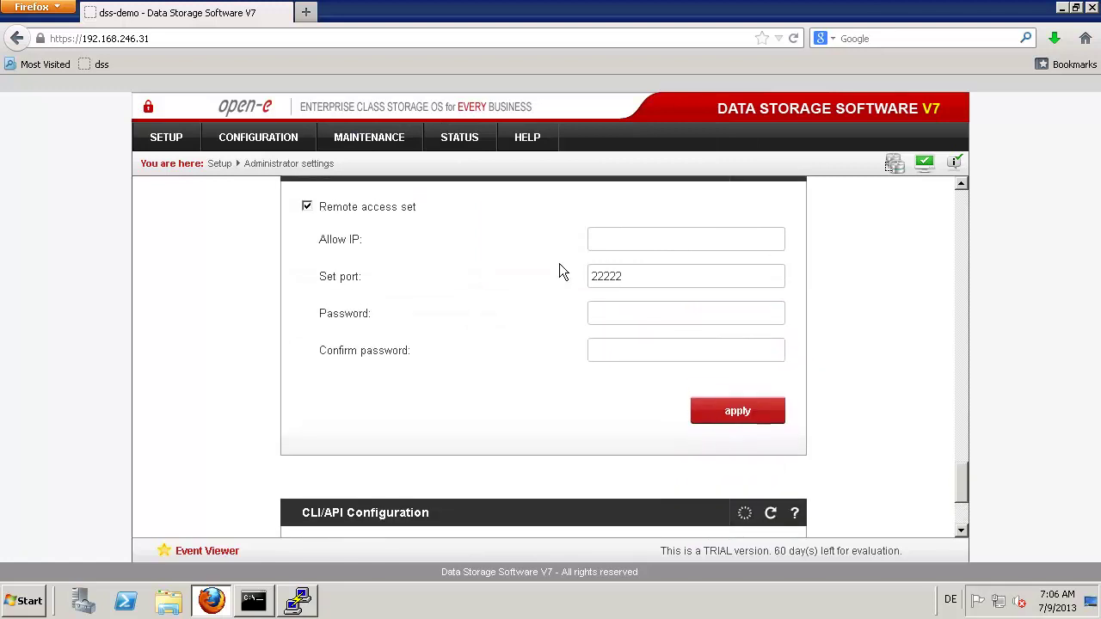
scroll(602, 295, "up", 1)
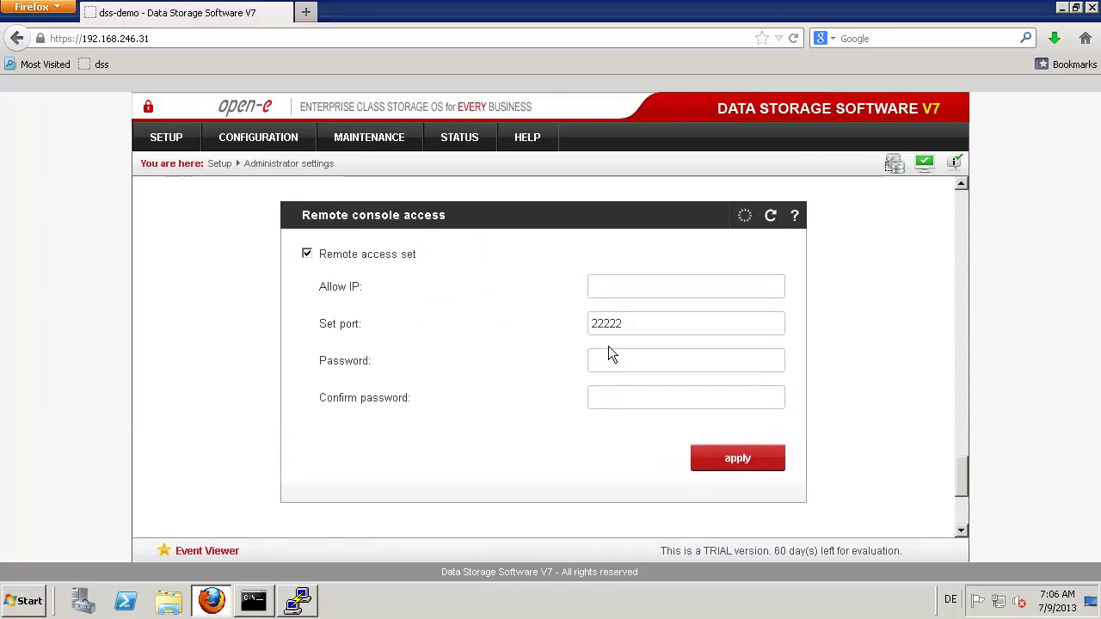
Confirm auto-login user 'cli' under Connection > Data and set function keys to VT100+.
key("alt+Tab")
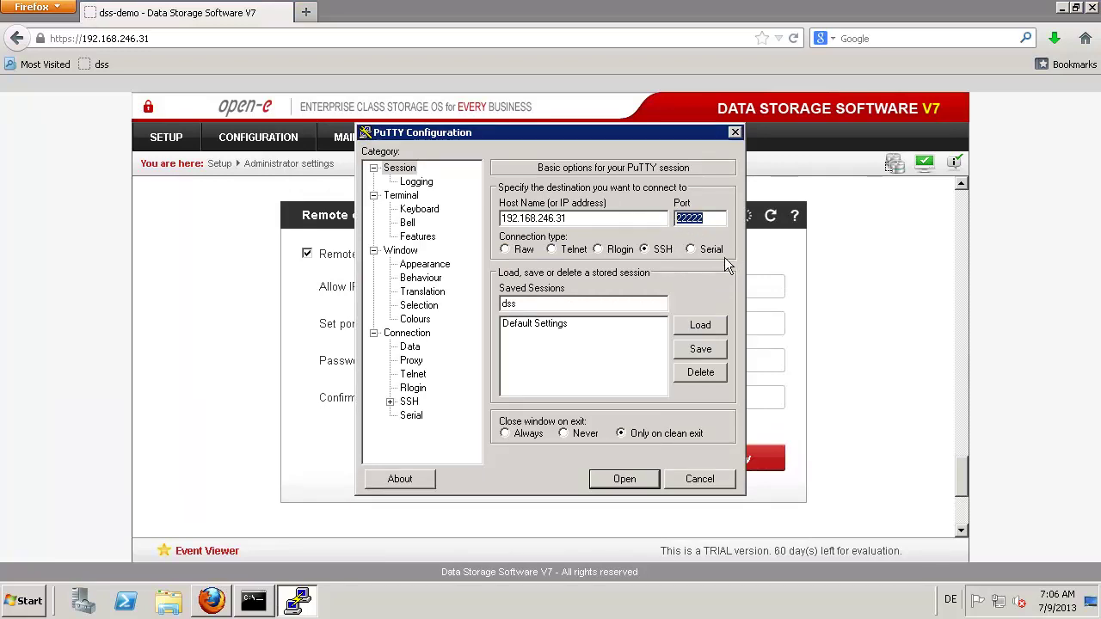
left_click(415, 350)
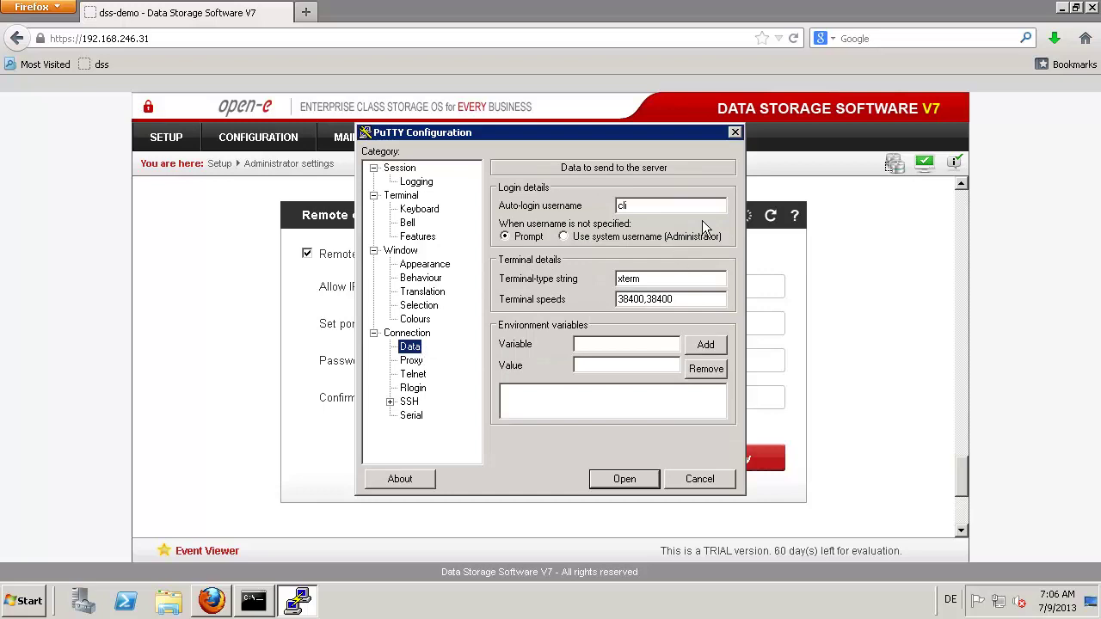
left_click_drag(693, 204, 586, 206)
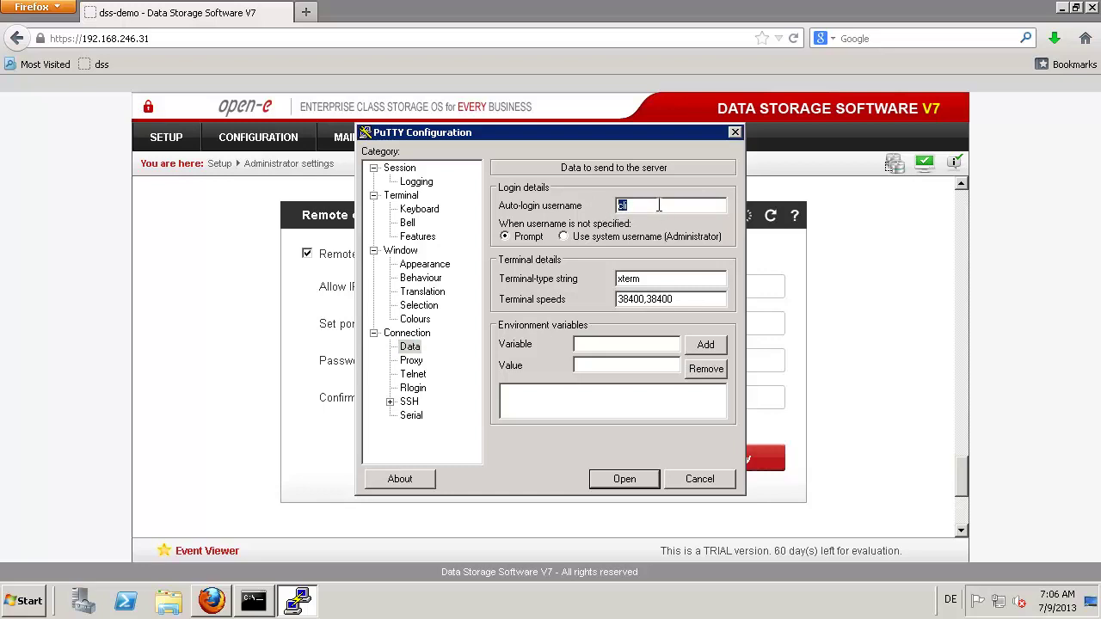
left_click(423, 209)
left_click(602, 291)
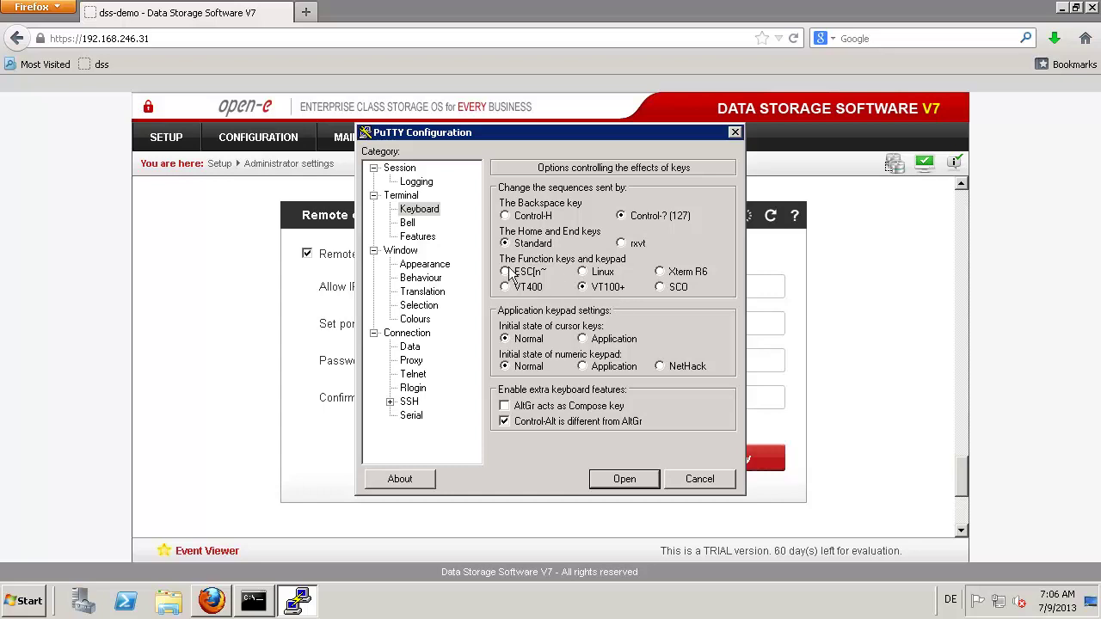
left_click(584, 289)
left_click(411, 168)
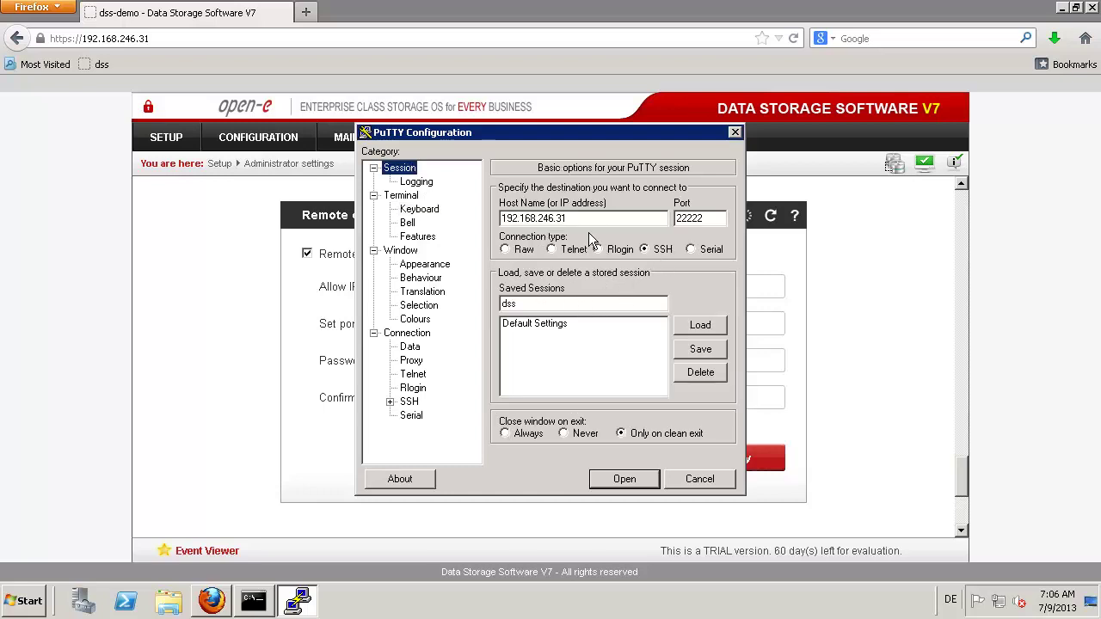
Save the settings as session 'dss', open it, and log in with the console password.
left_click(702, 349)
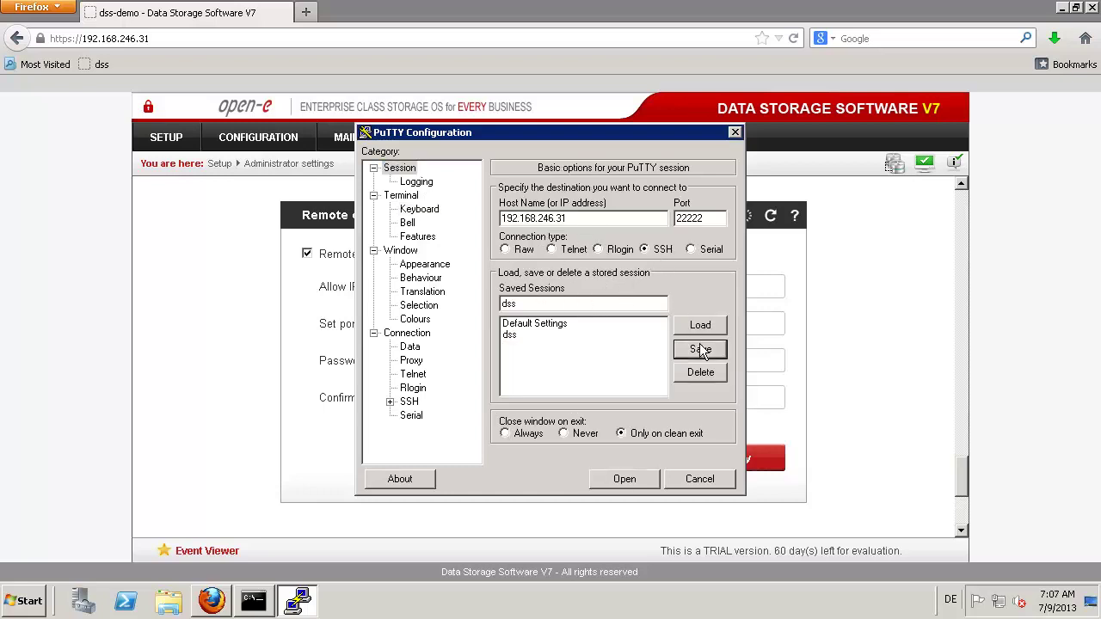
left_click(511, 334)
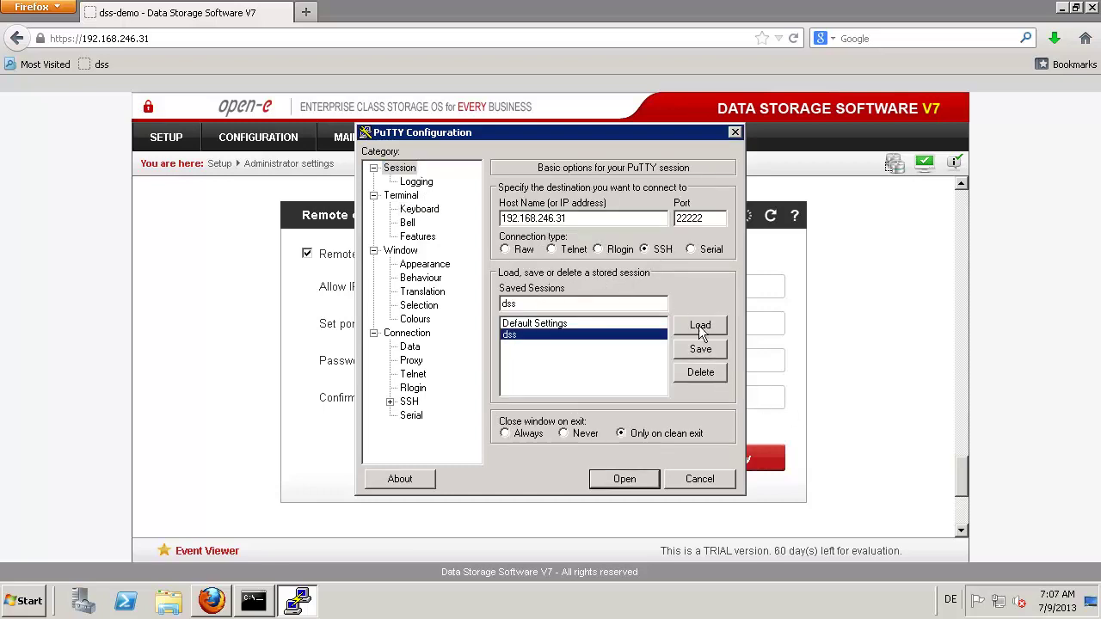
left_click(620, 478)
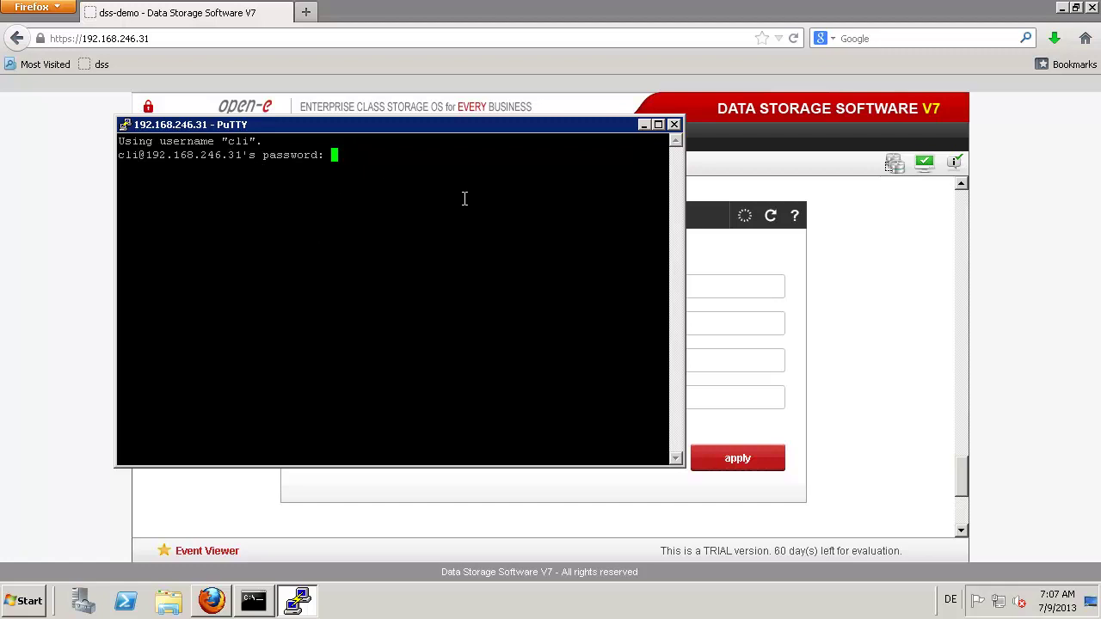
key("Return")
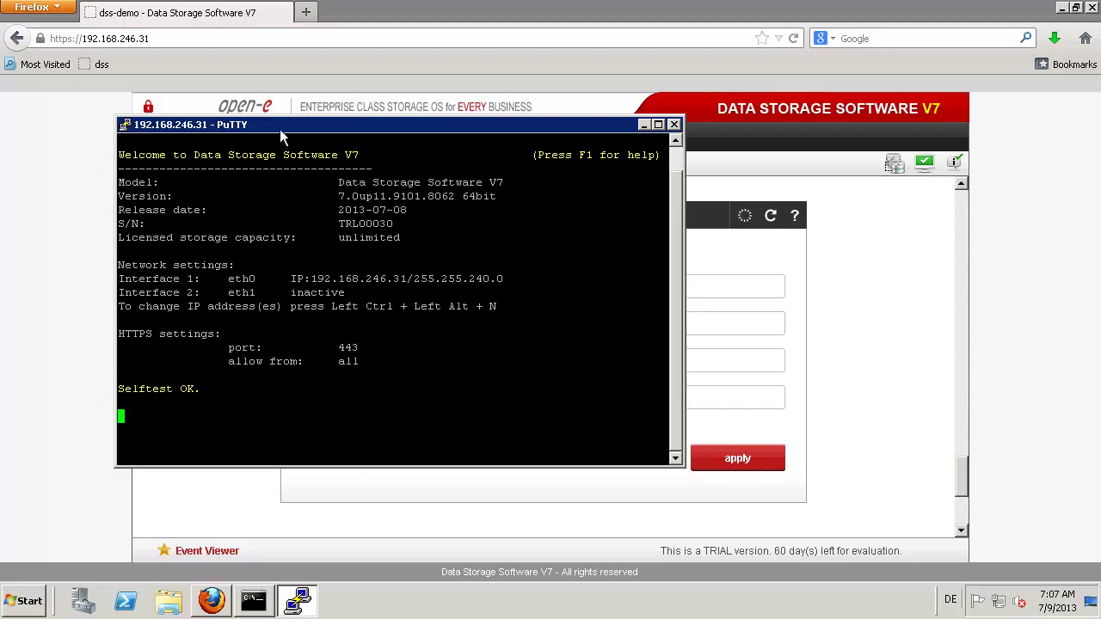
Return to the web GUI and open volume group vg00 on the Volume groups page.
left_click(33, 185)
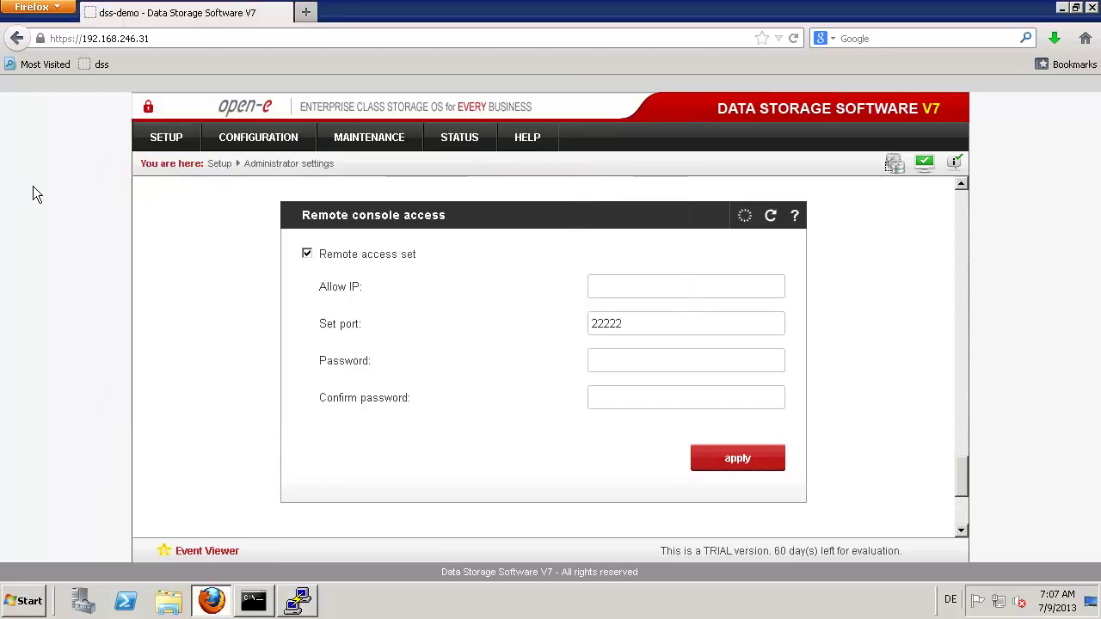
mouse_move(240, 137)
mouse_move(253, 166)
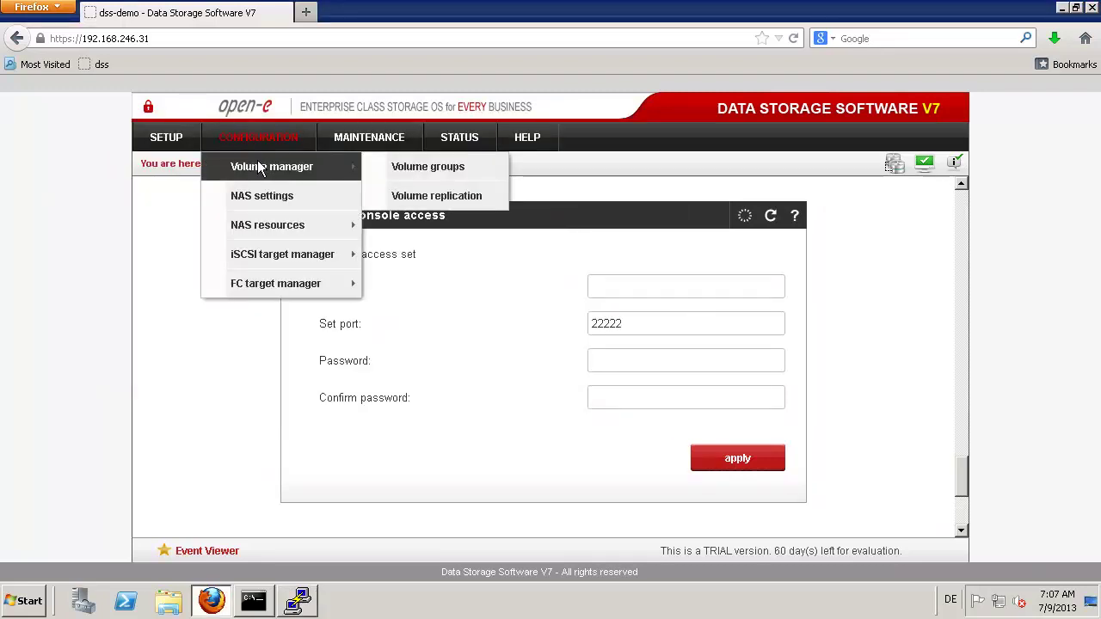
left_click(427, 173)
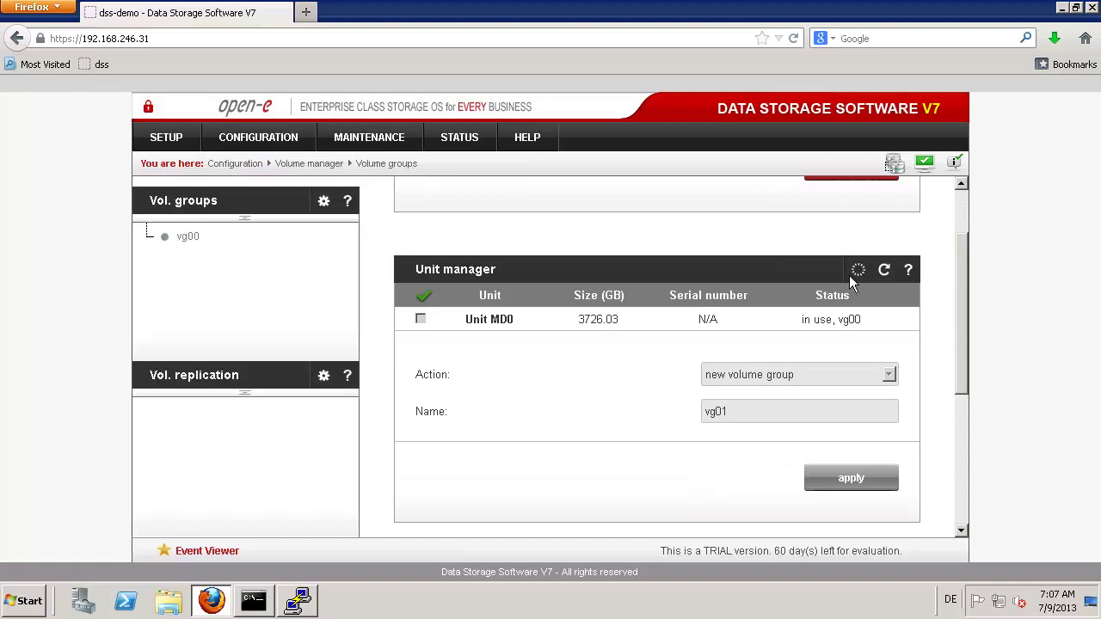
left_click(961, 199)
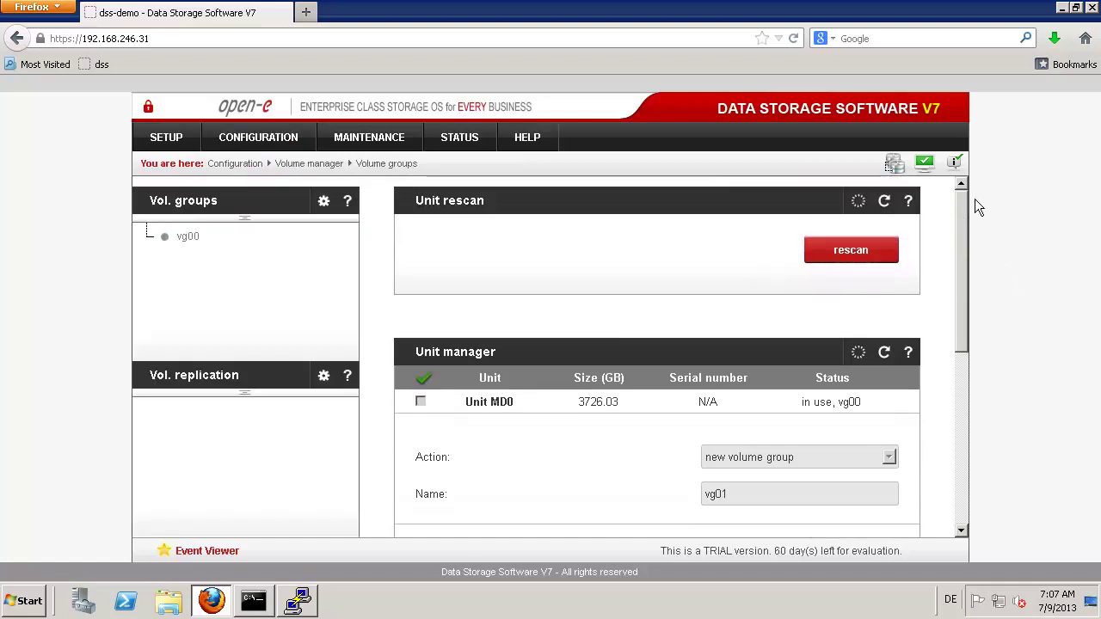
left_click(195, 240)
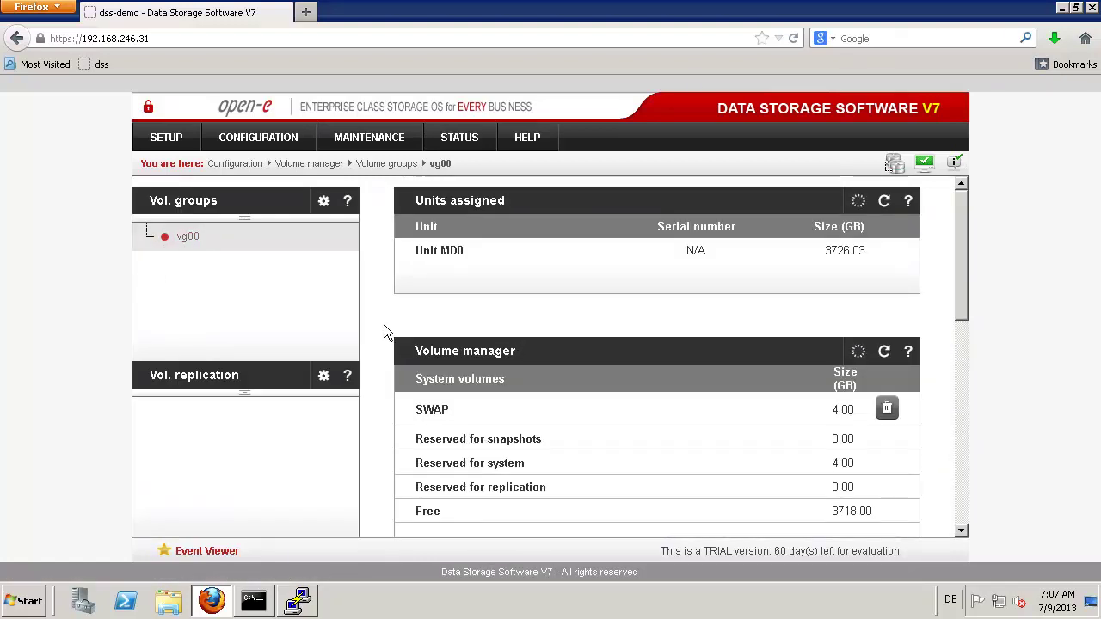
Create a 1000 GB NAS volume in vg00 using the 'new NAS volume' action.
scroll(381, 331, "down", 2)
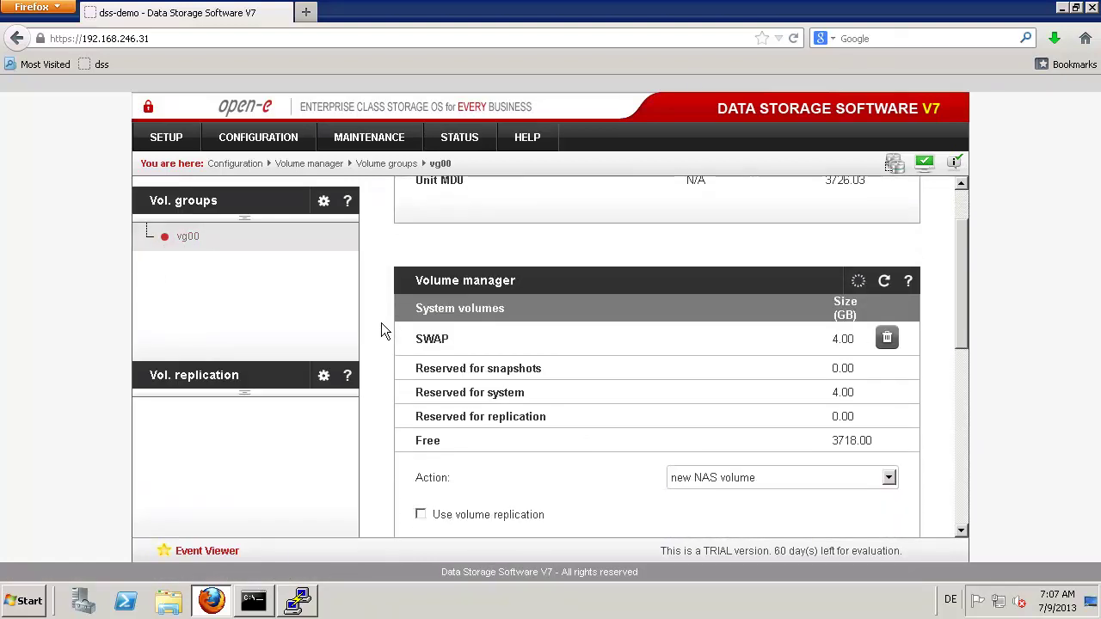
scroll(385, 331, "down", 3)
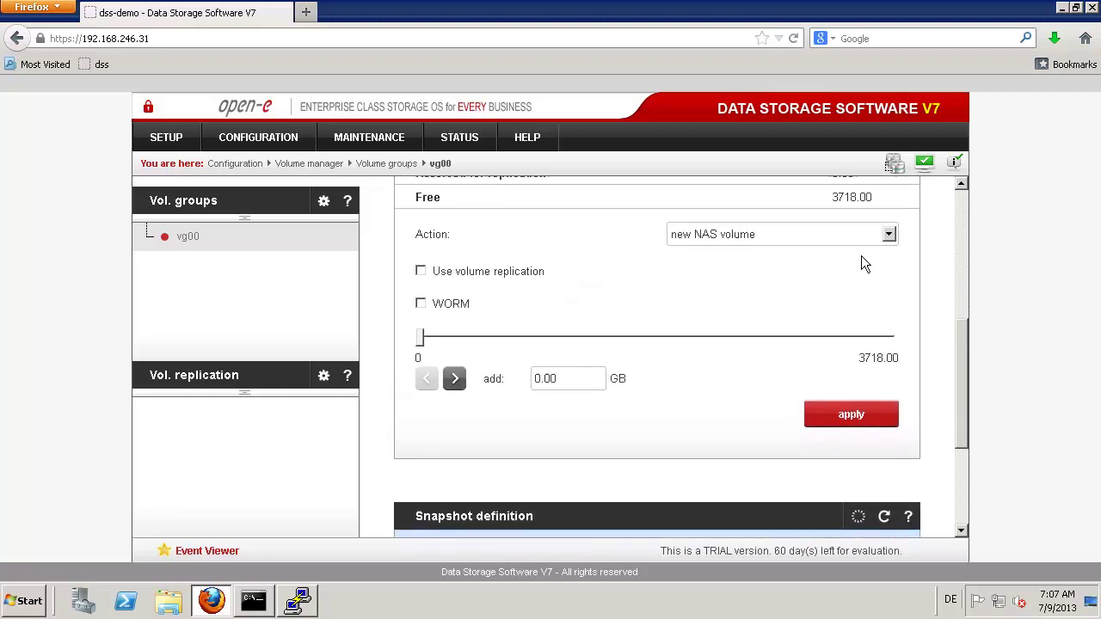
left_click(896, 265)
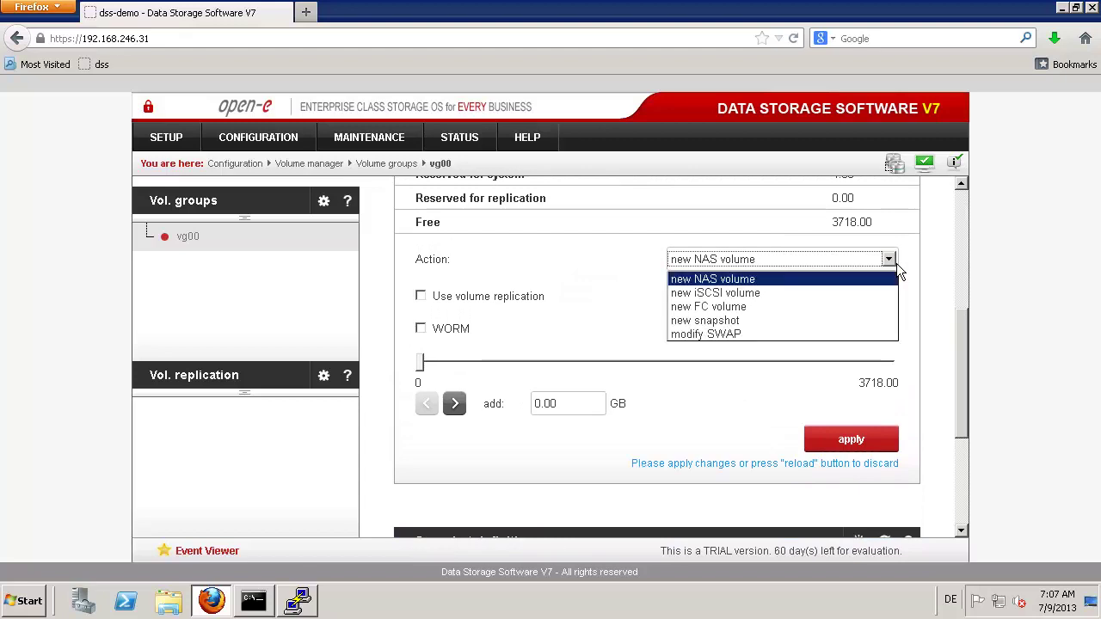
left_click(723, 275)
left_click(576, 404)
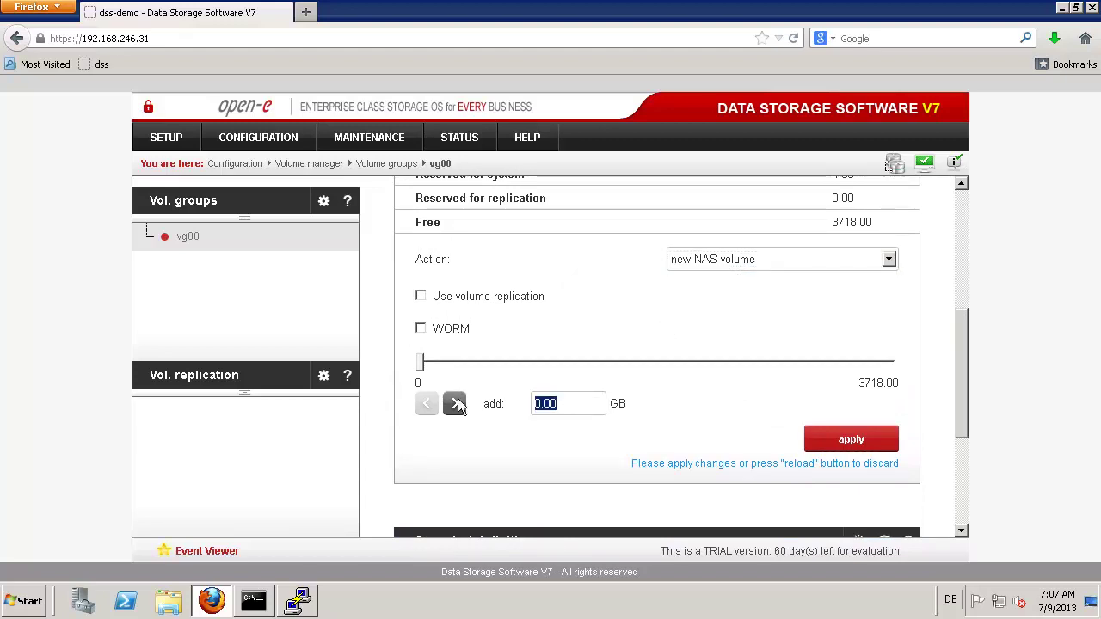
type("1000")
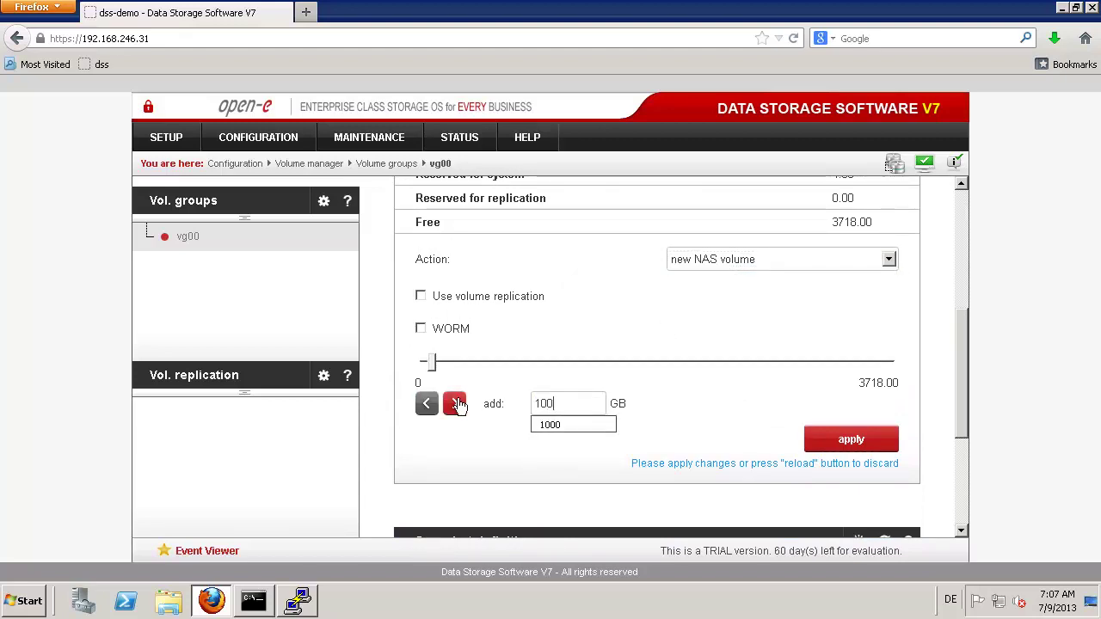
left_click(873, 445)
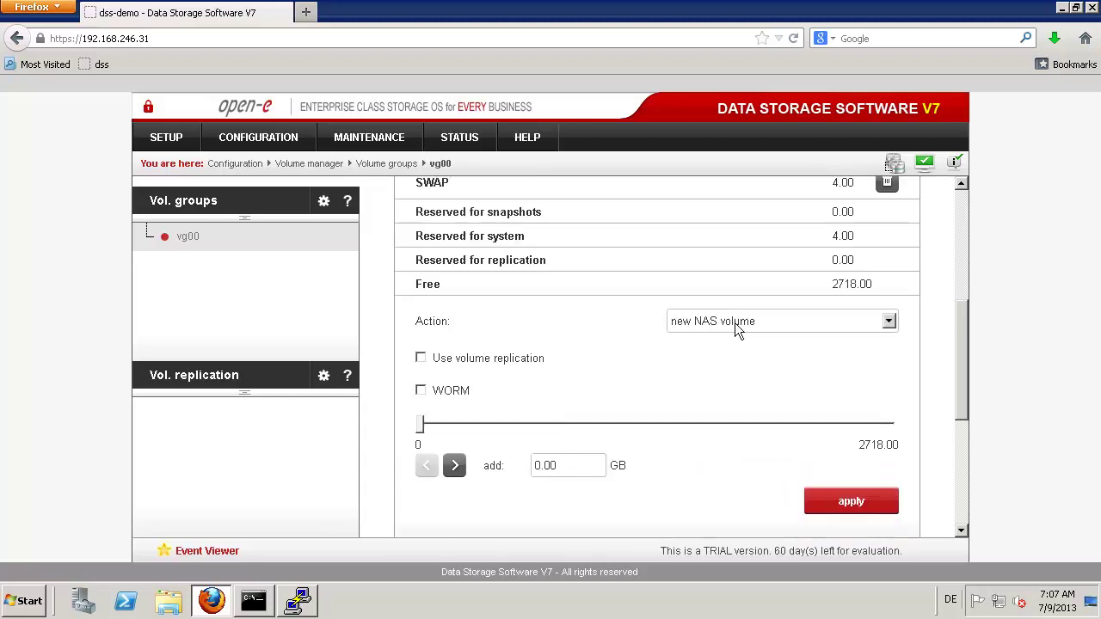
Switch the vg00 volume action to 'new snapshot'.
left_click(736, 326)
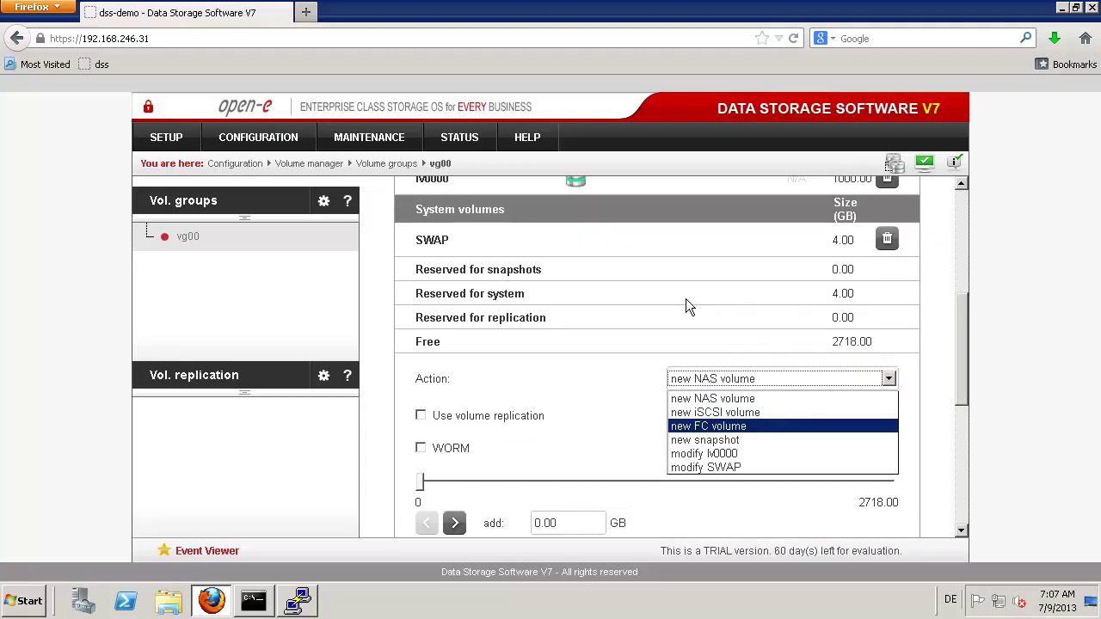
scroll(685, 298, "up", 1)
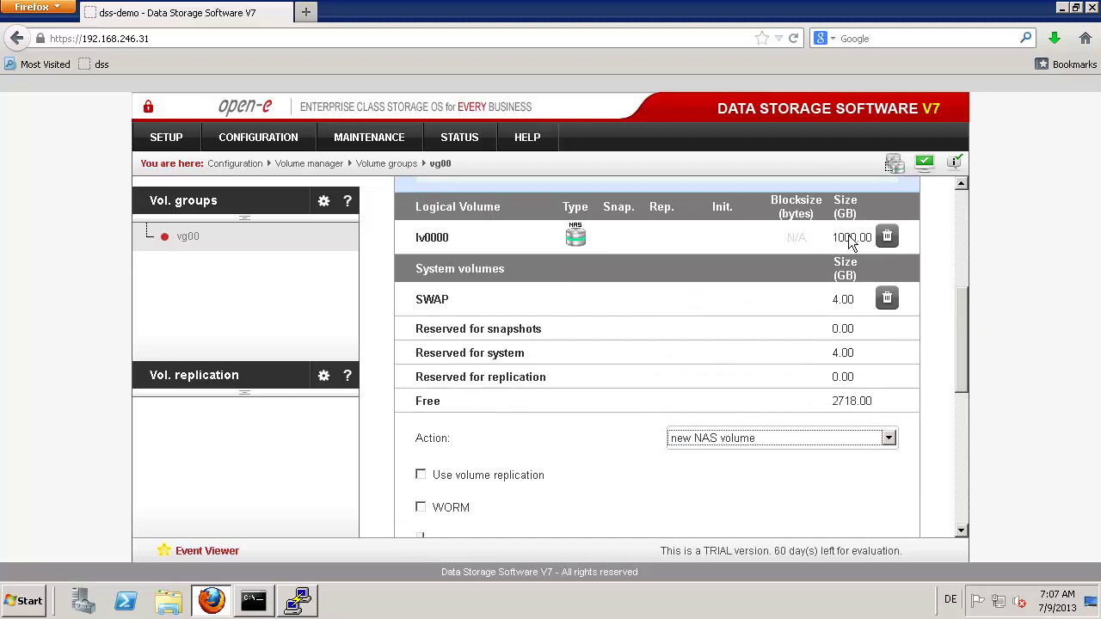
scroll(773, 299, "down", 1)
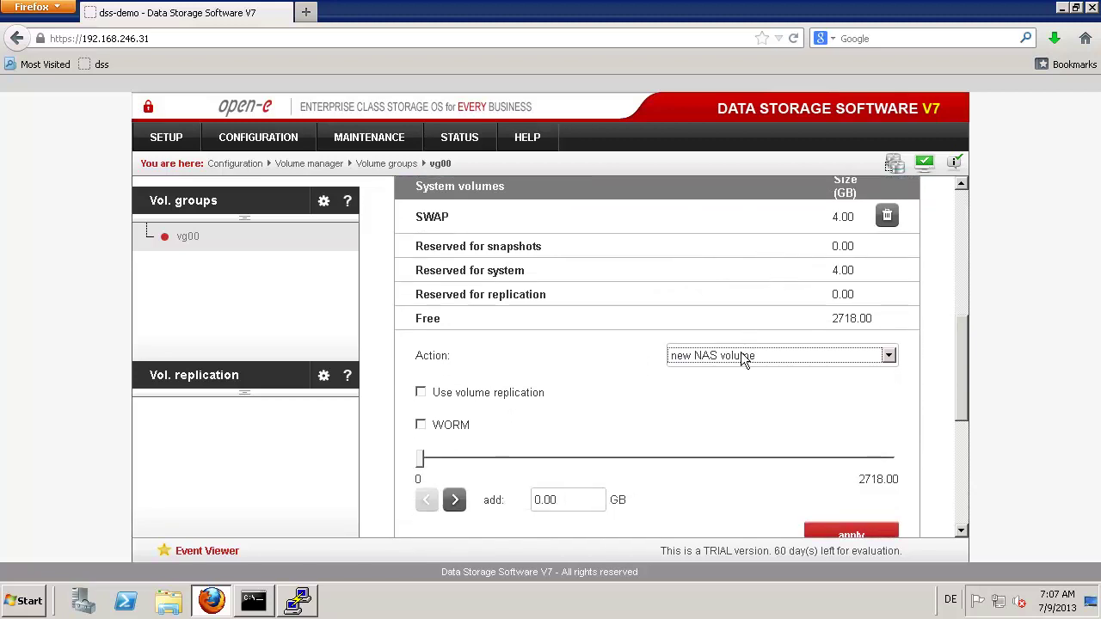
left_click(733, 356)
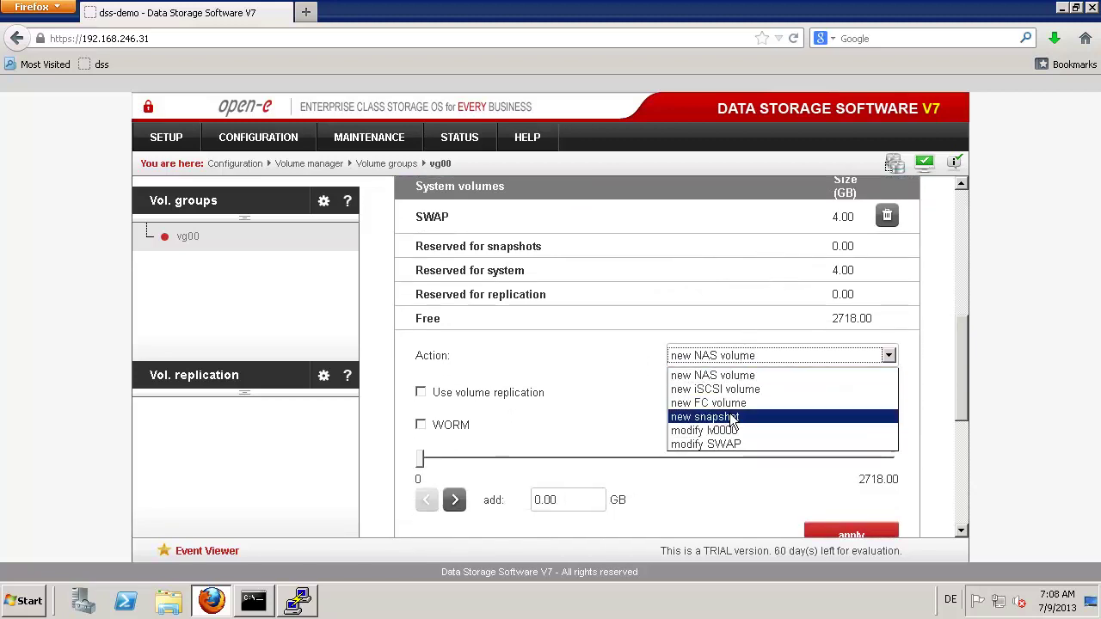
left_click(733, 417)
scroll(778, 297, "down", 1)
scroll(778, 299, "down", 1)
Assign the snapshot to lv0000, apply, and dismiss the 'Add new size first' alert.
left_click(773, 312)
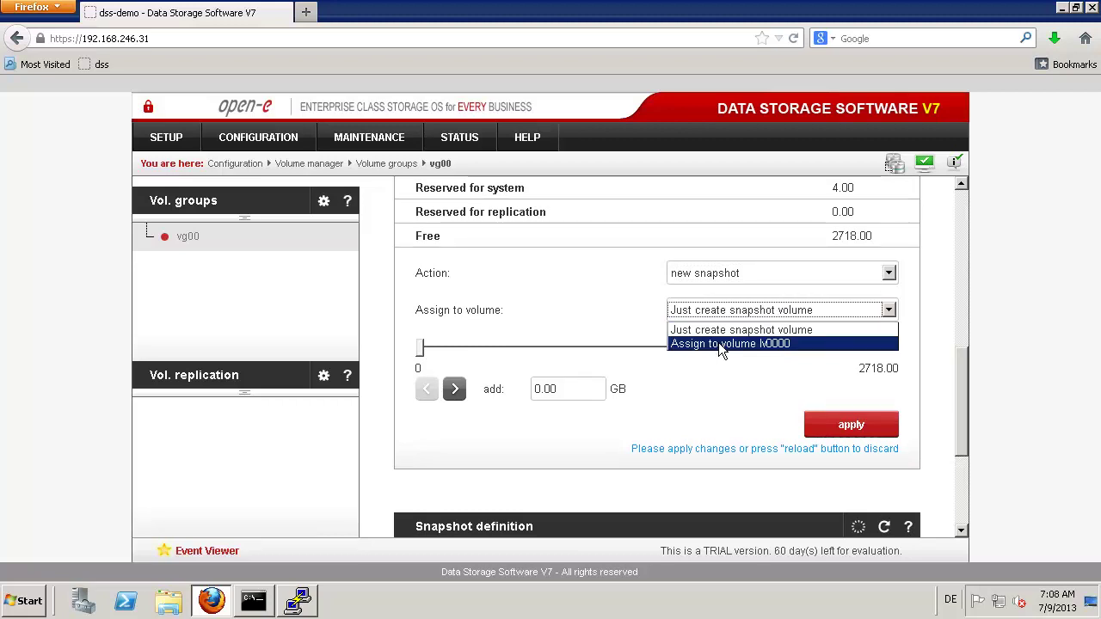
left_click(694, 432)
scroll(494, 492, "down", 2)
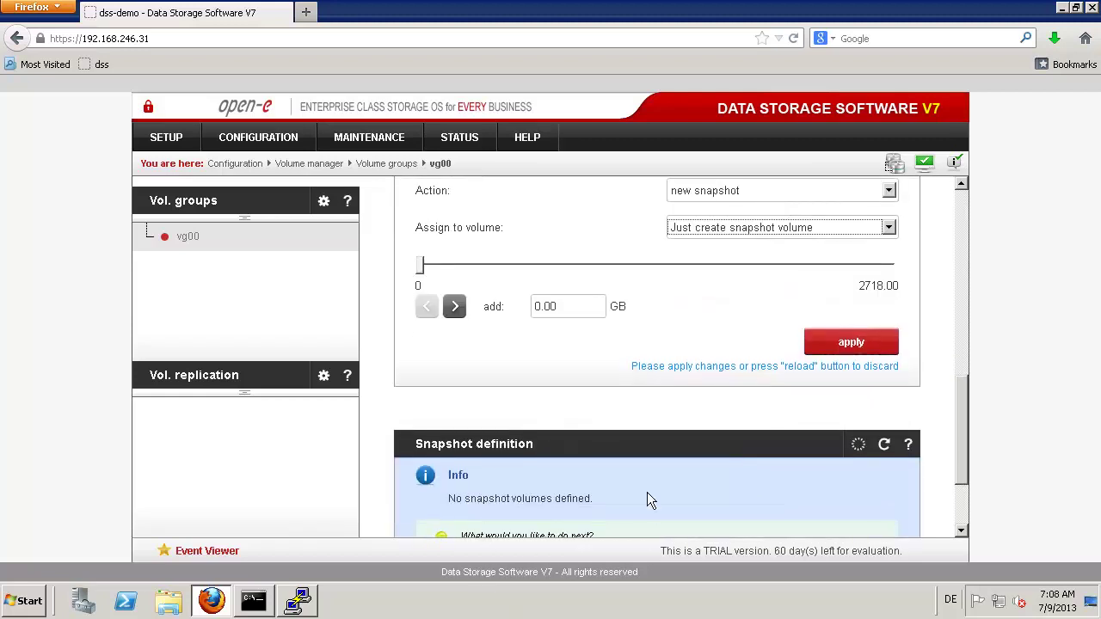
left_click(773, 228)
left_click(699, 267)
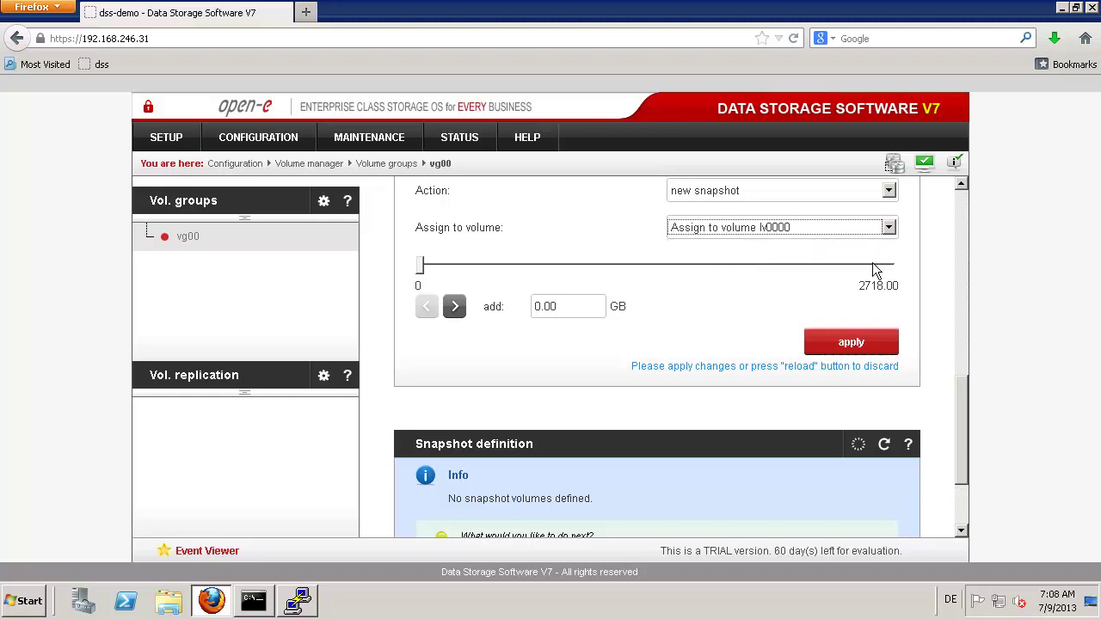
left_click(848, 342)
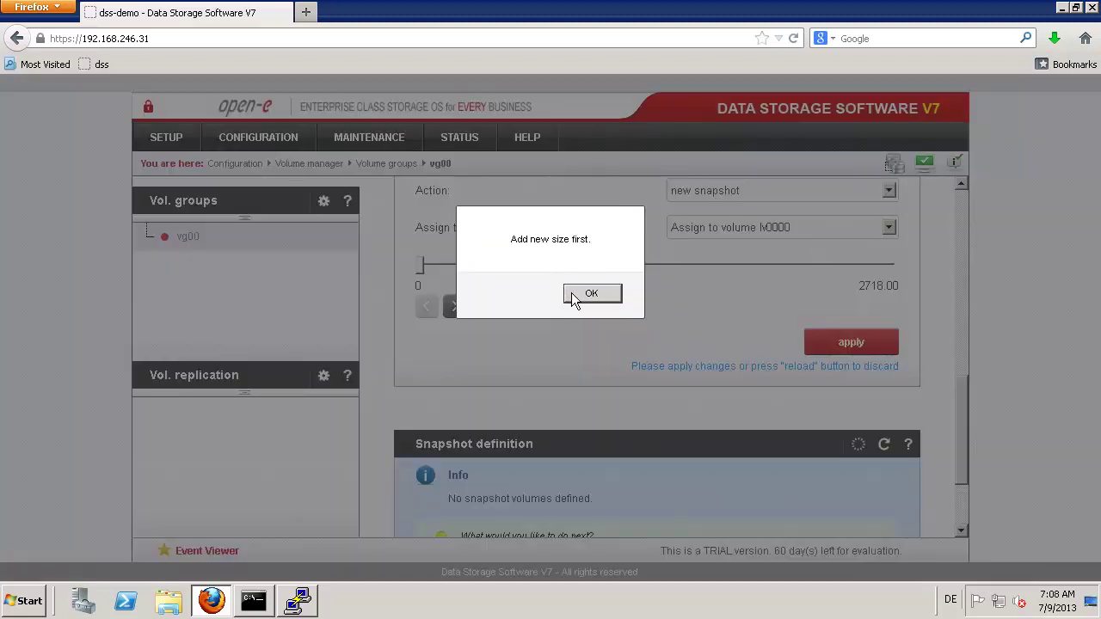
left_click(573, 294)
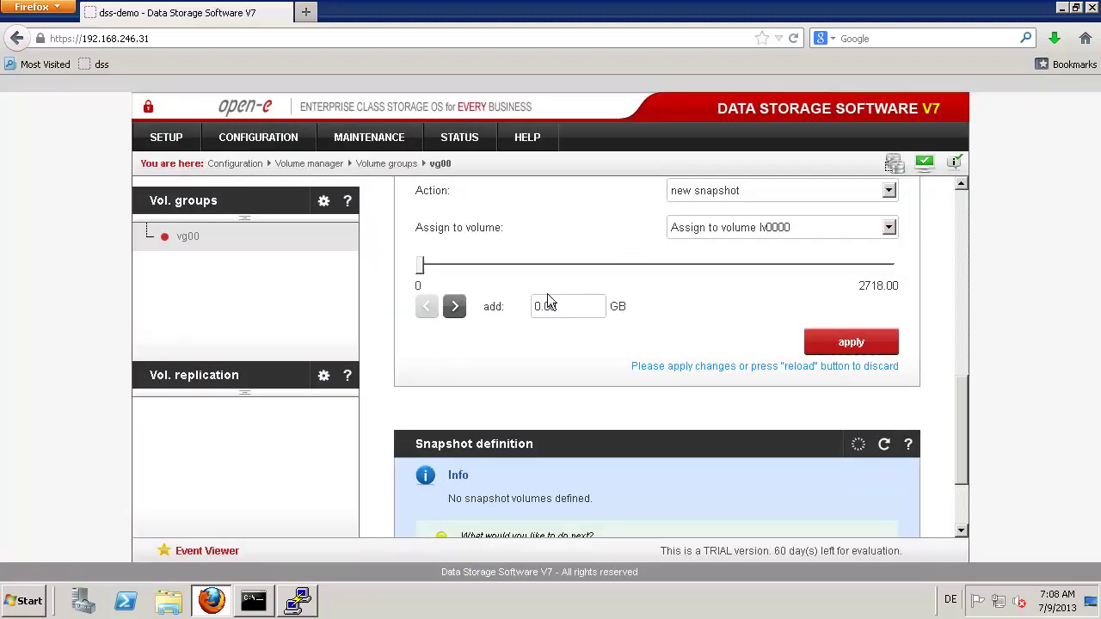
Enter 30 GB as the snapshot size and apply to create snap00000.
left_click(581, 301)
type("30")
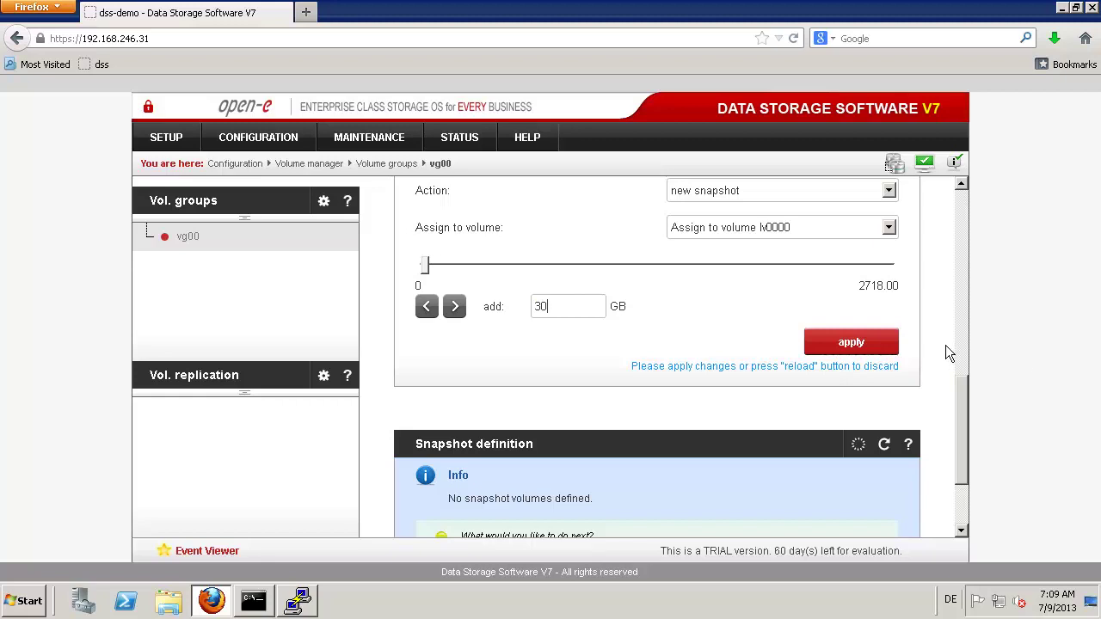
left_click(847, 342)
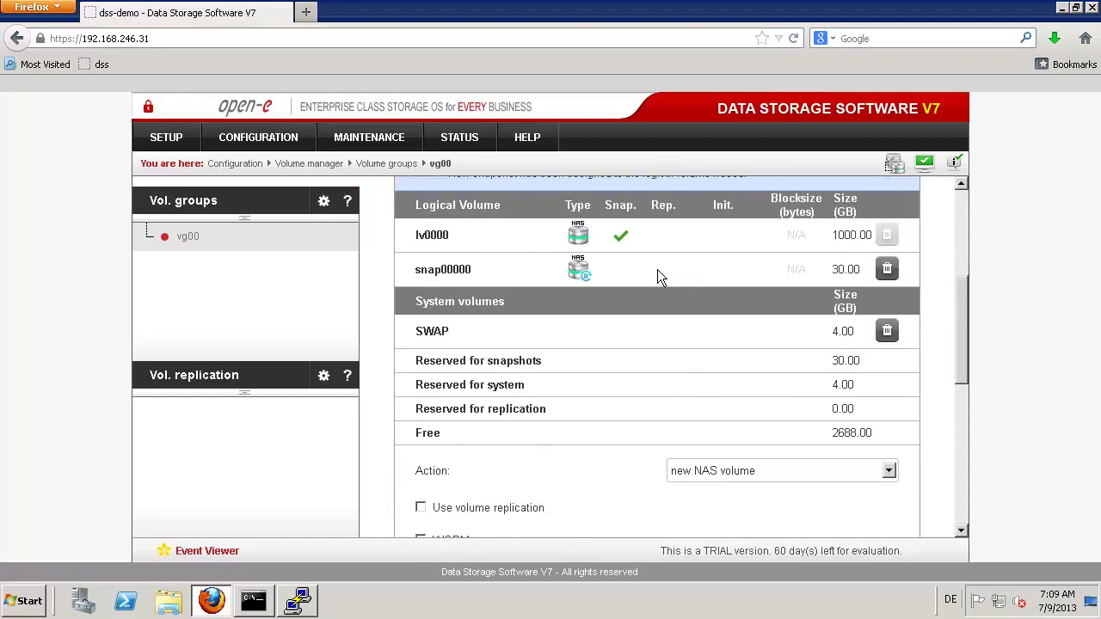
scroll(643, 274, "down", 5)
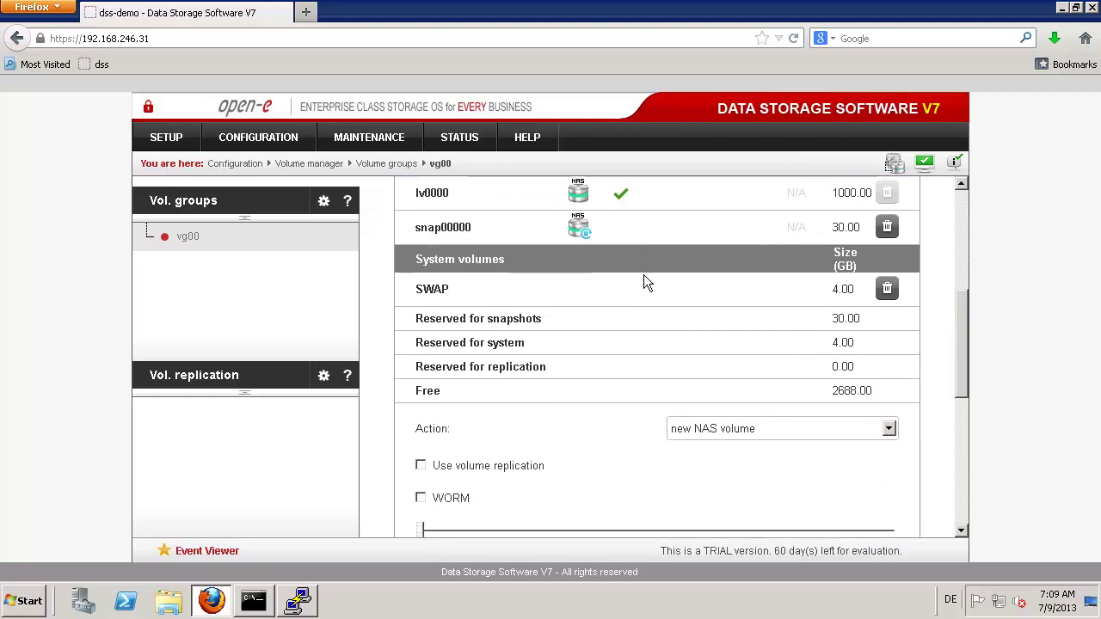
scroll(643, 274, "down", 3)
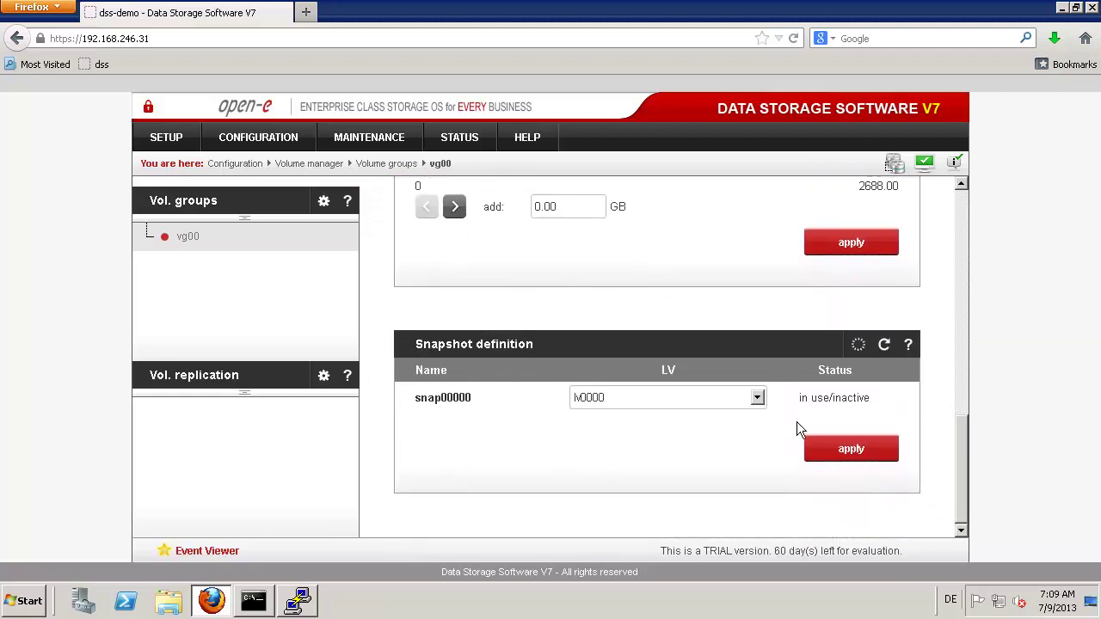
left_click(762, 396)
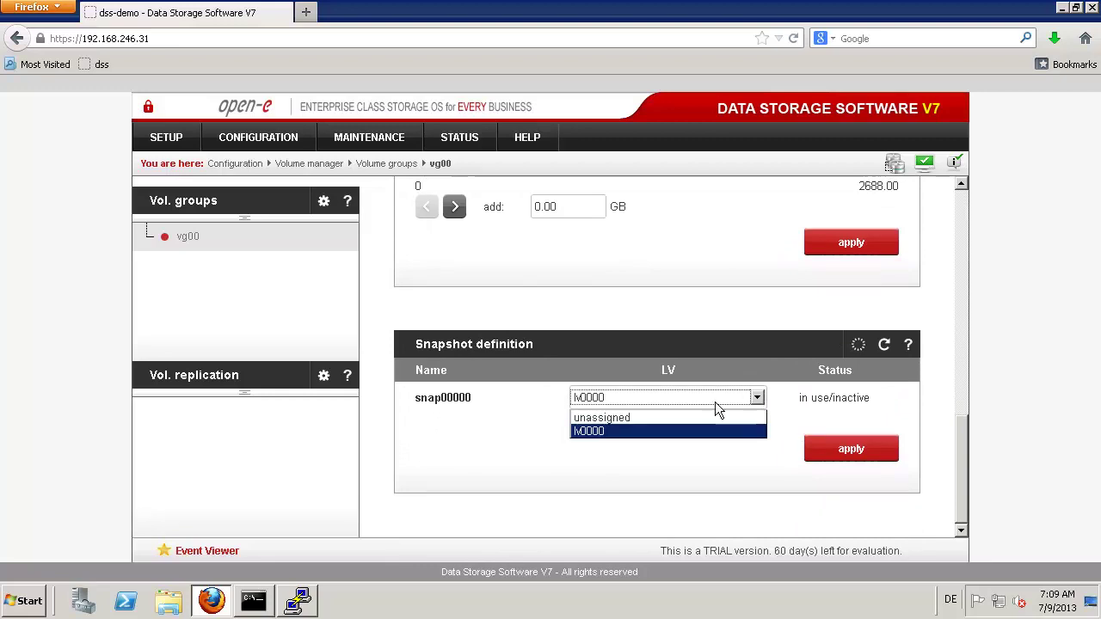
left_click(621, 419)
left_click(761, 401)
left_click(617, 425)
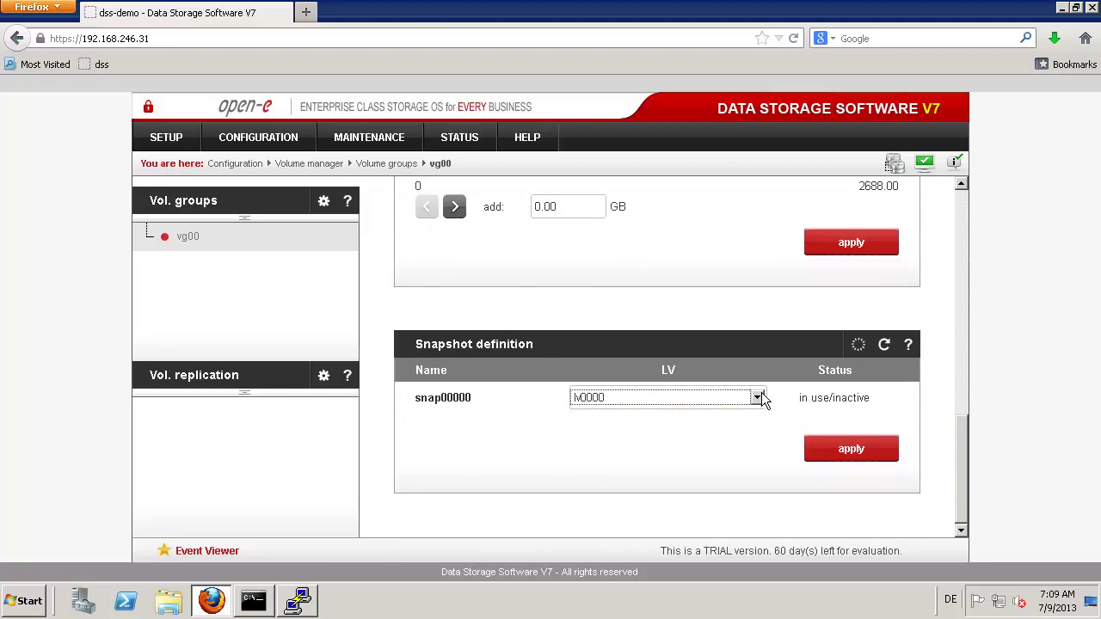
scroll(701, 329, "up", 1)
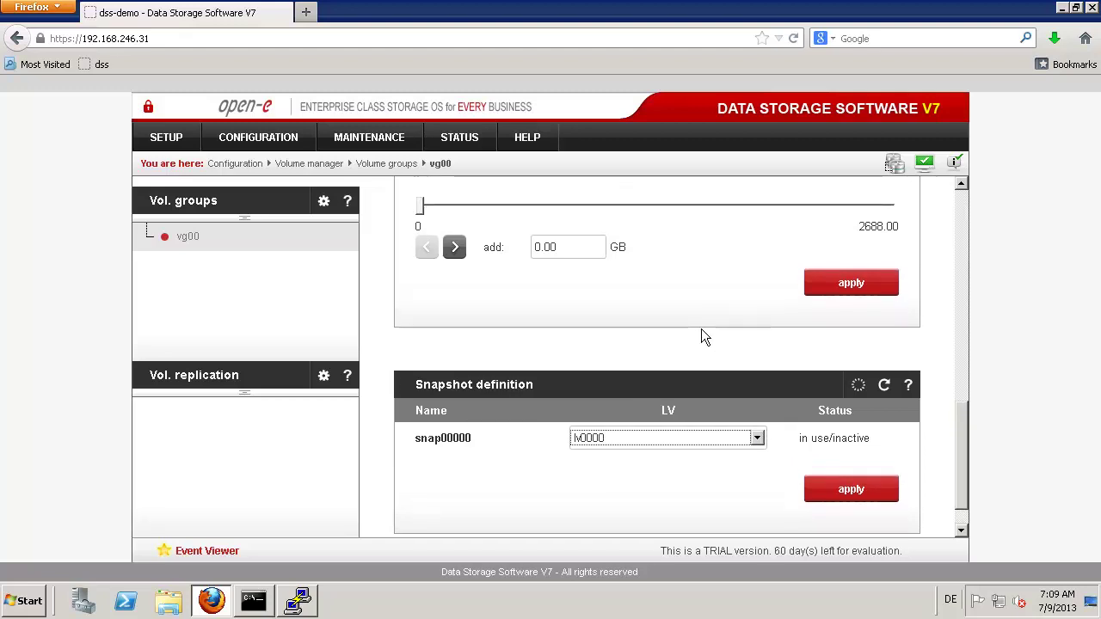
scroll(701, 329, "up", 1)
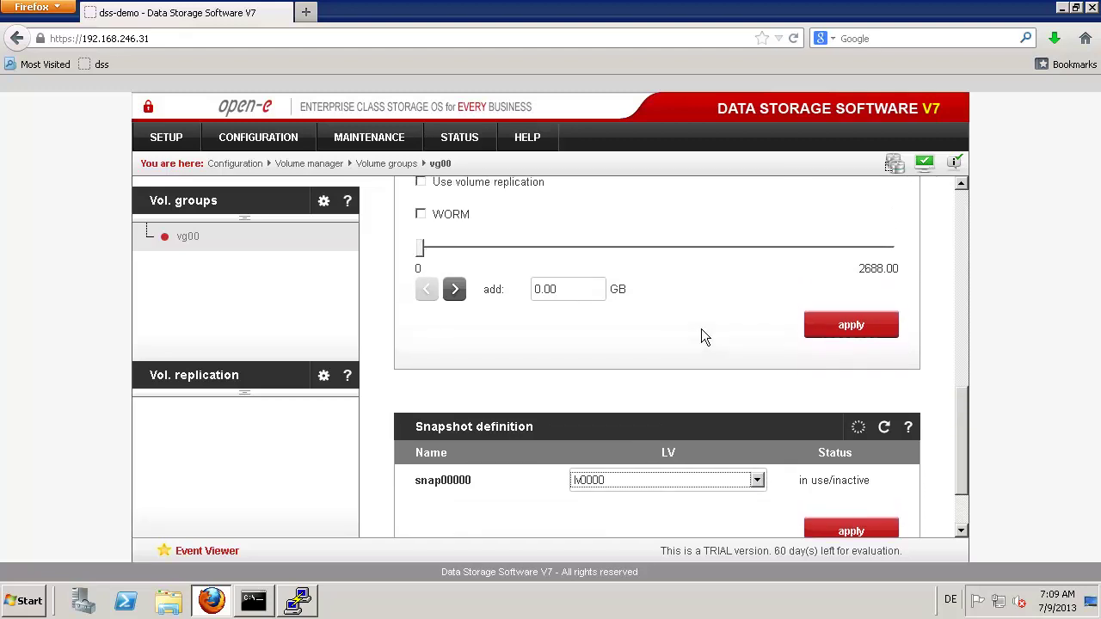
scroll(701, 330, "up", 4)
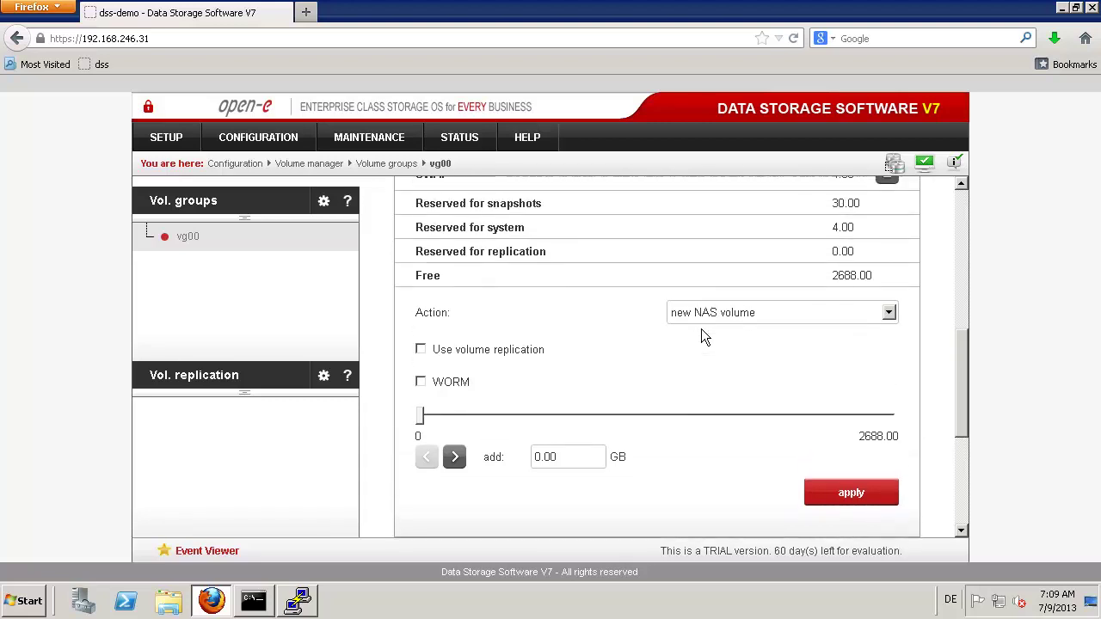
scroll(701, 330, "up", 5)
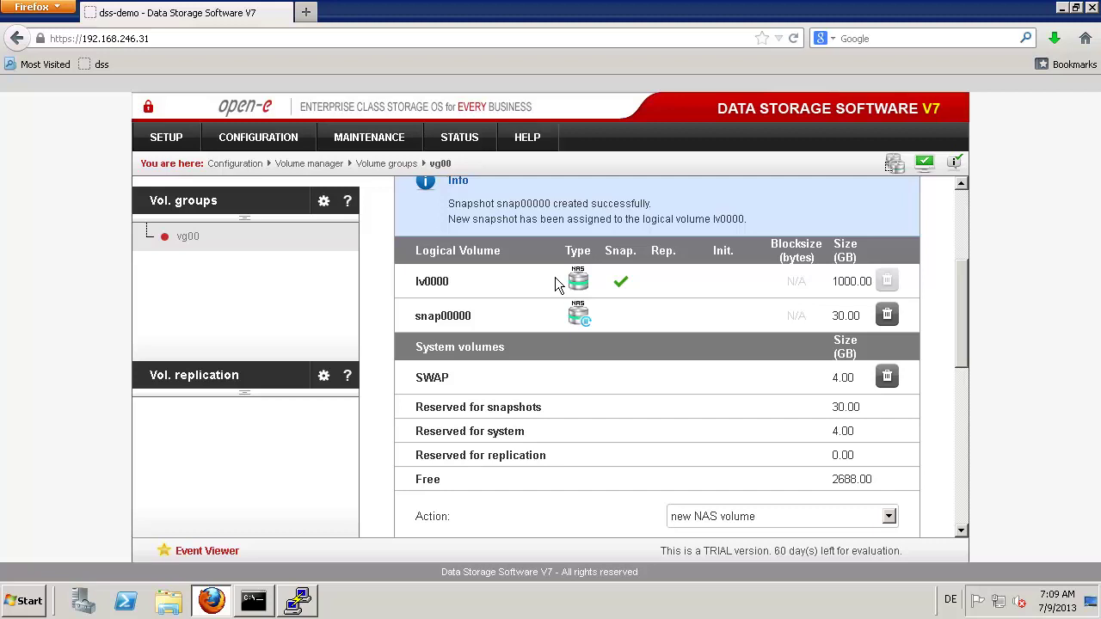
Create a new share named 'data' on the NAS resources Shares page.
left_click(272, 138)
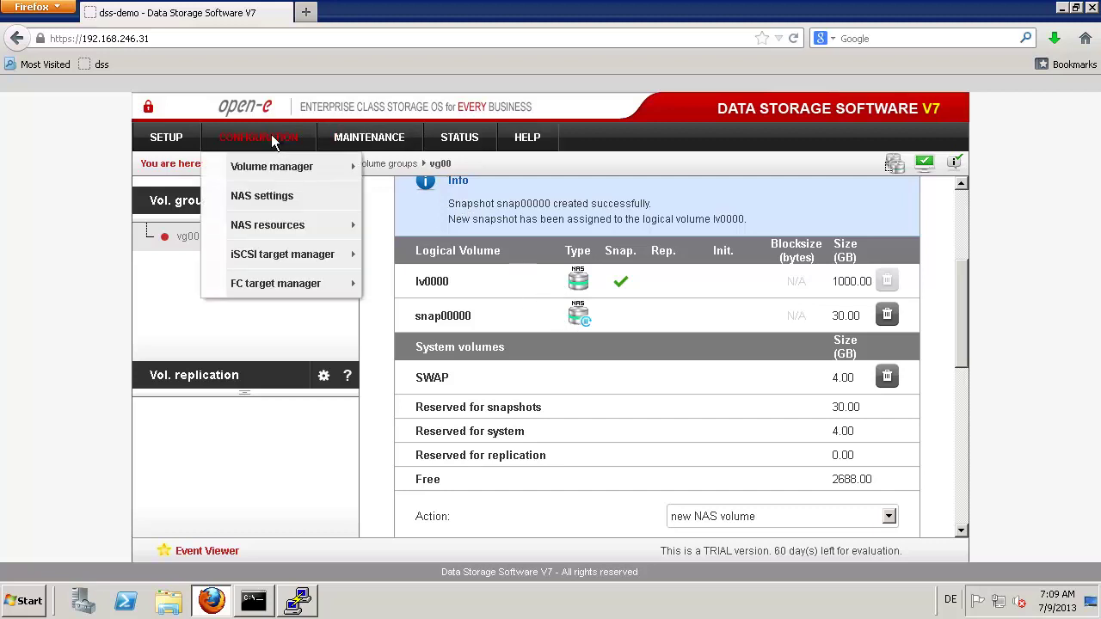
mouse_move(300, 225)
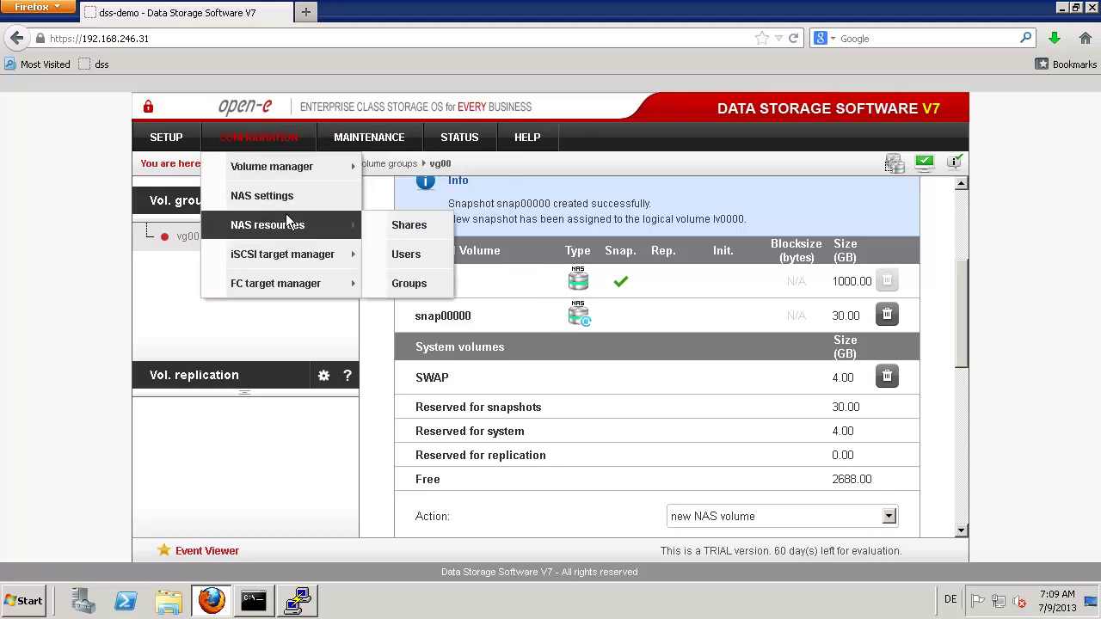
left_click(393, 226)
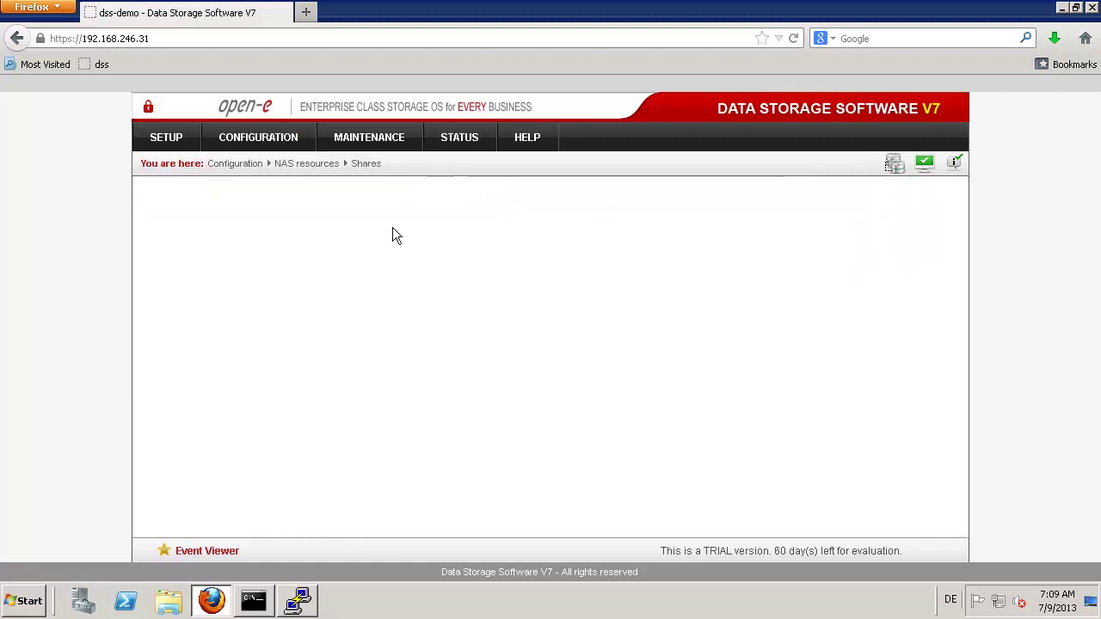
left_click(738, 240)
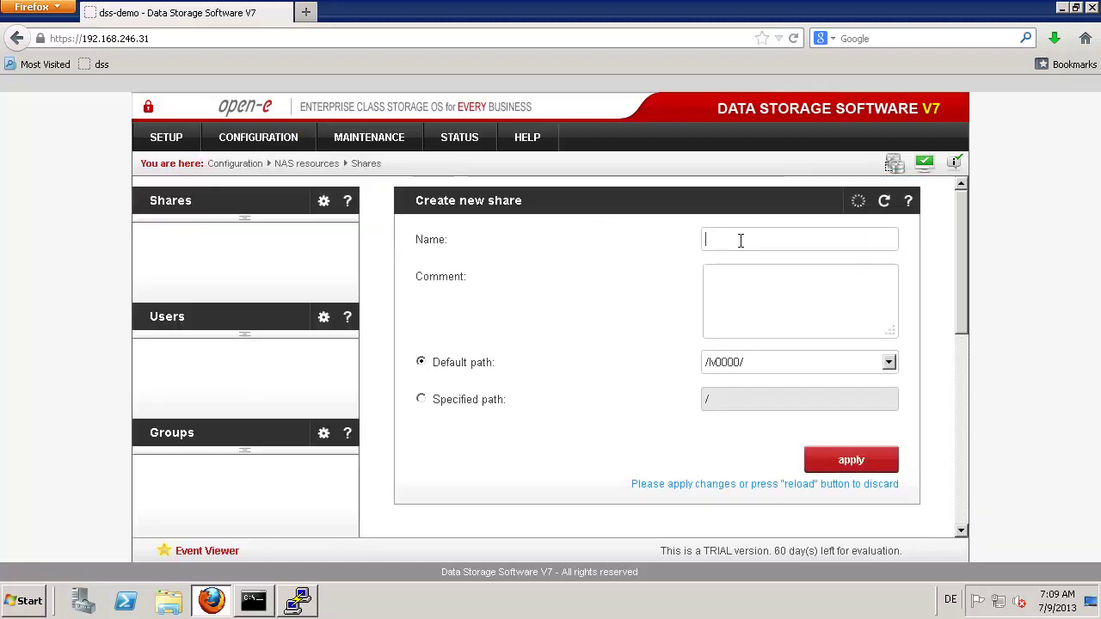
type("da")
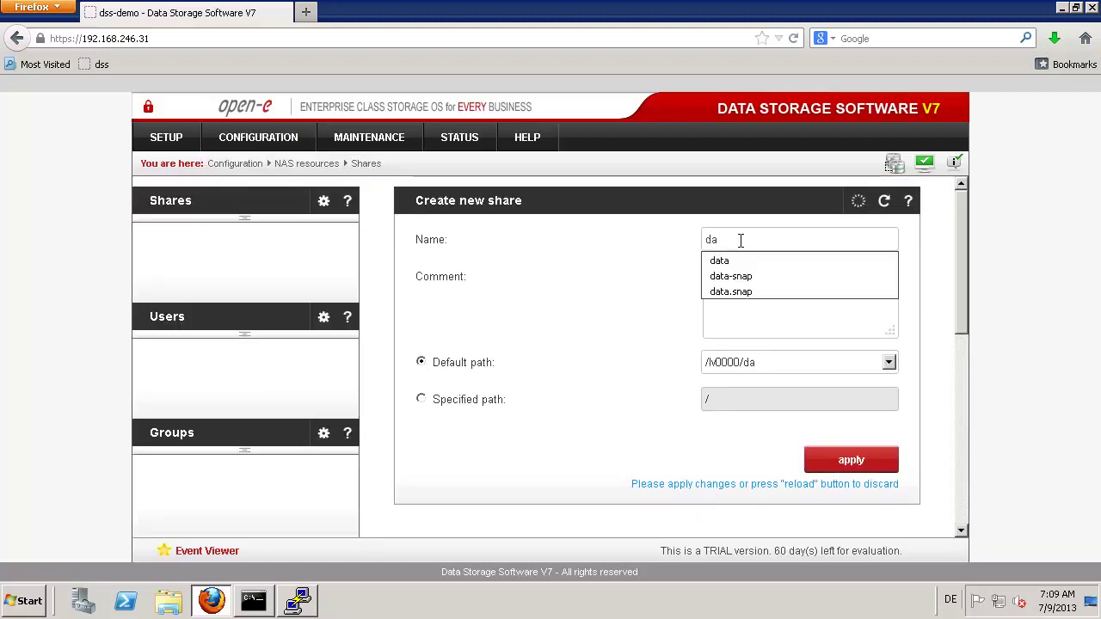
left_click(729, 262)
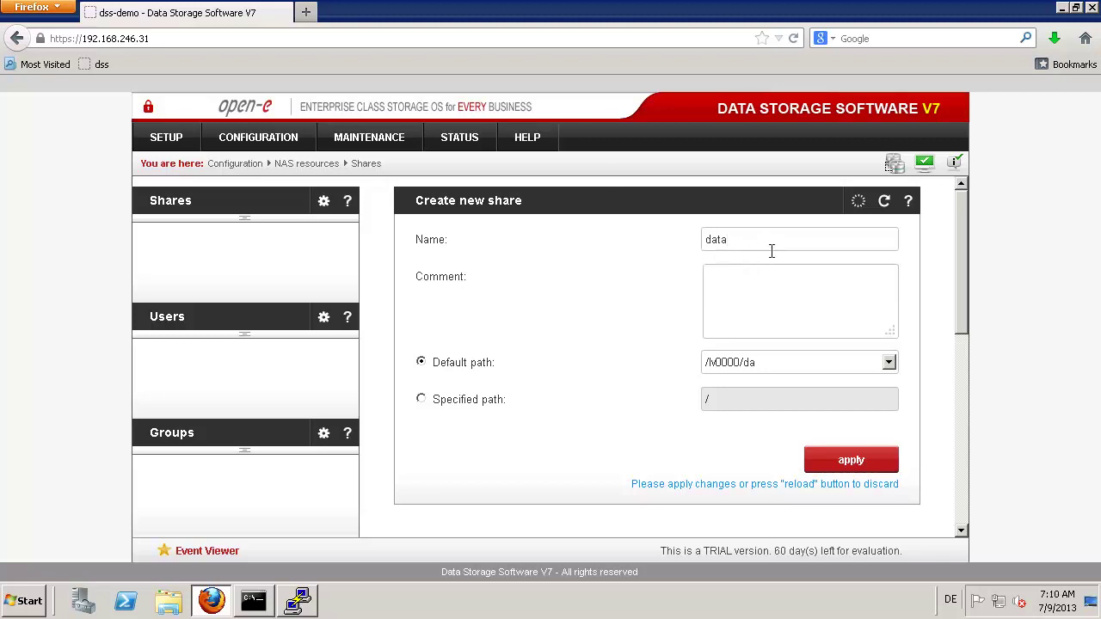
left_click(834, 460)
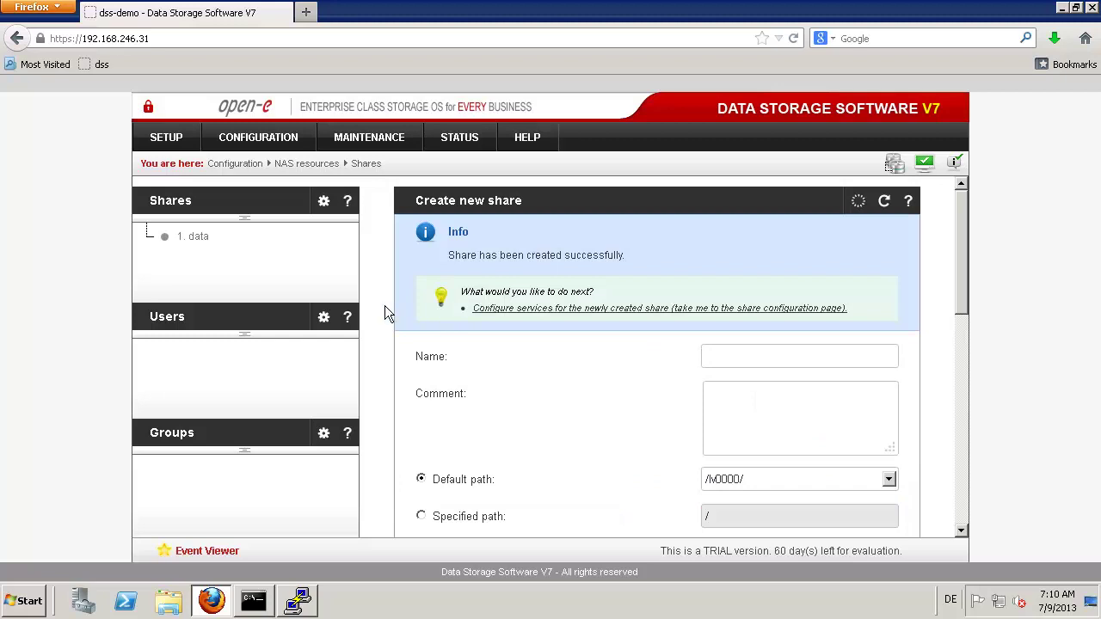
Set the data share's SMB access to guest without password and apply.
scroll(384, 314, "down", 5)
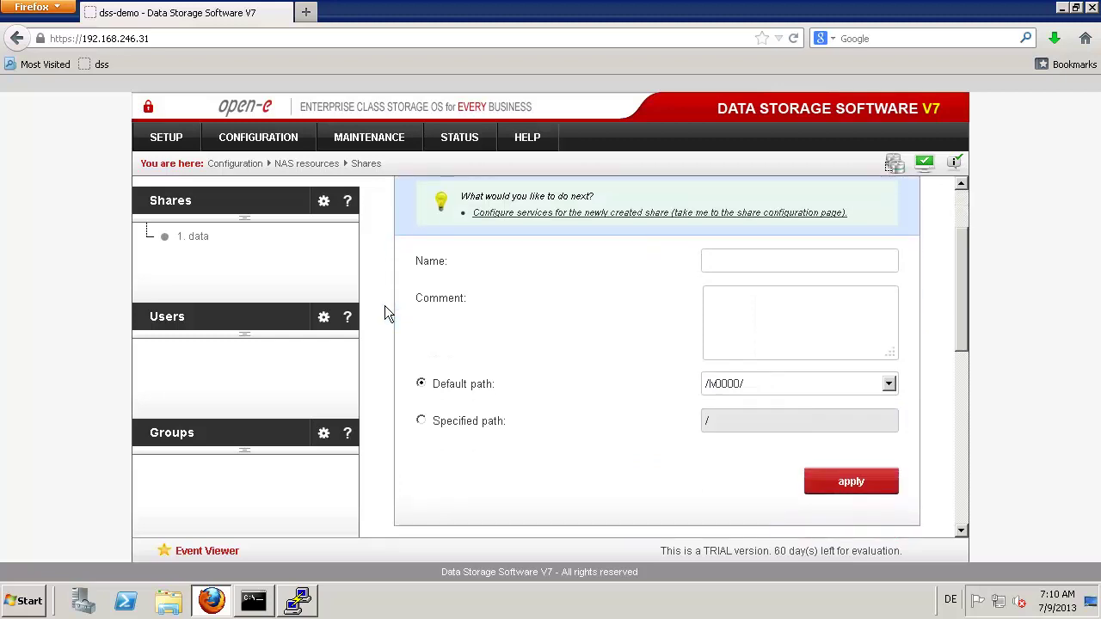
scroll(384, 306, "down", 4)
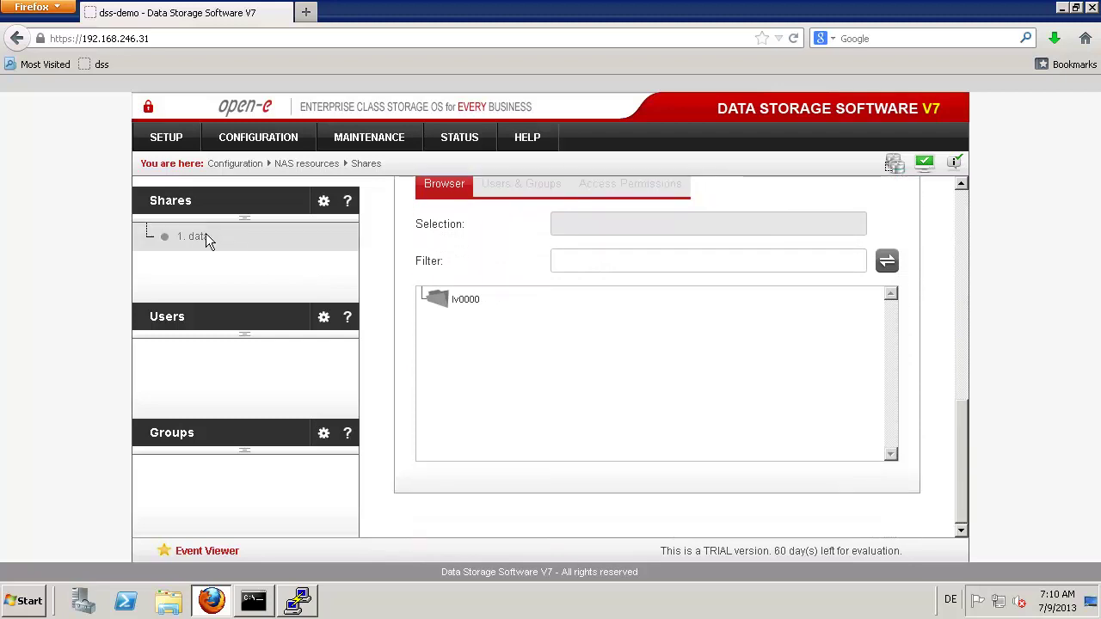
left_click(198, 240)
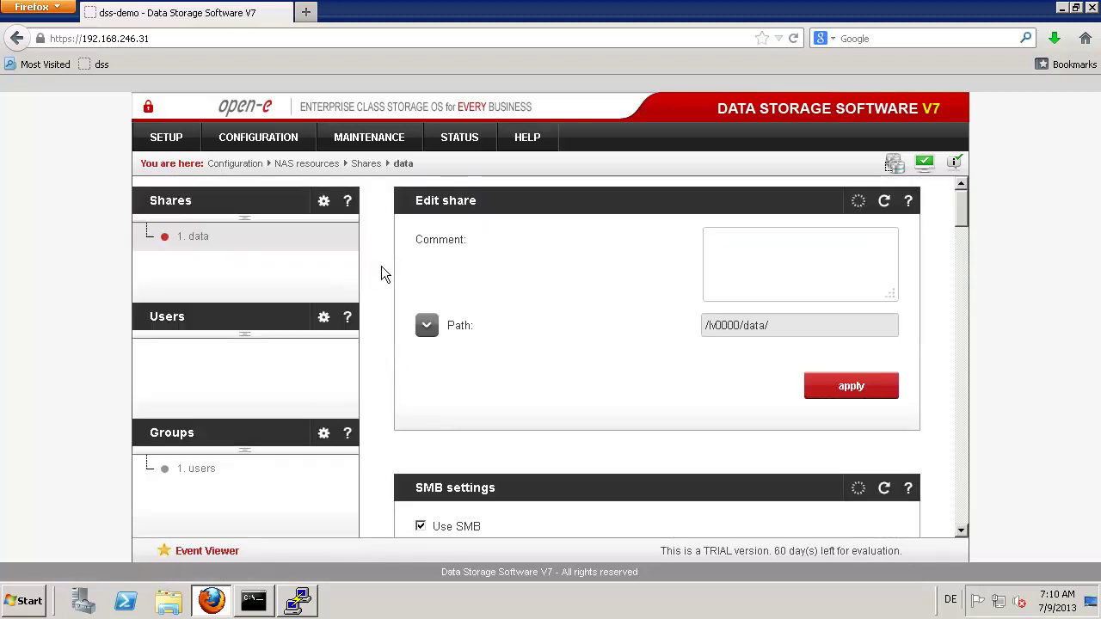
scroll(381, 265, "down", 3)
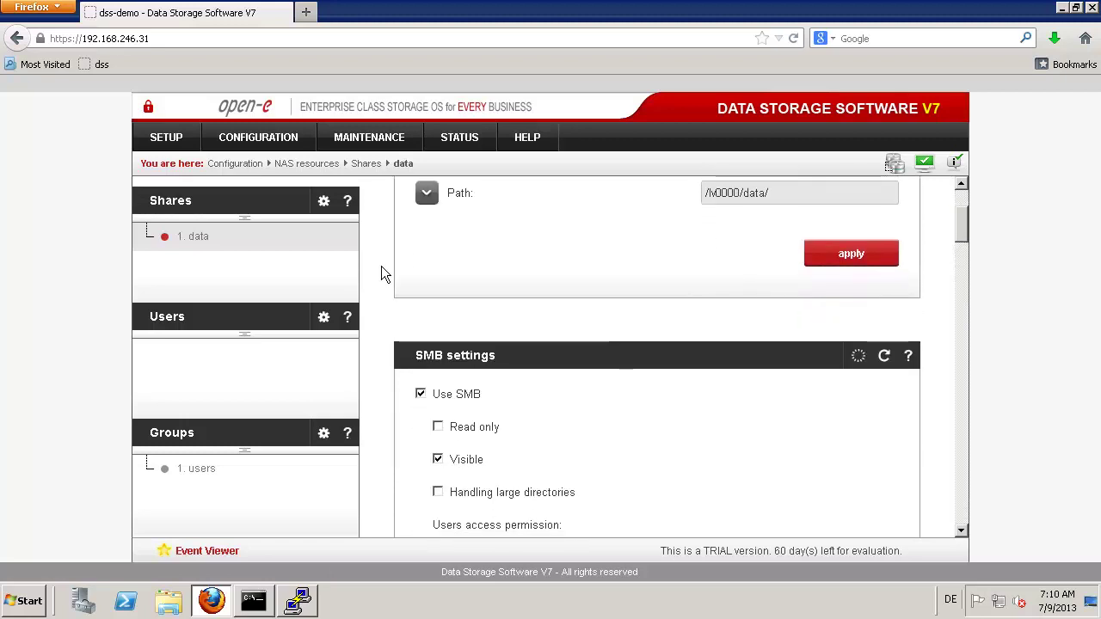
scroll(381, 266, "down", 1)
scroll(382, 271, "down", 5)
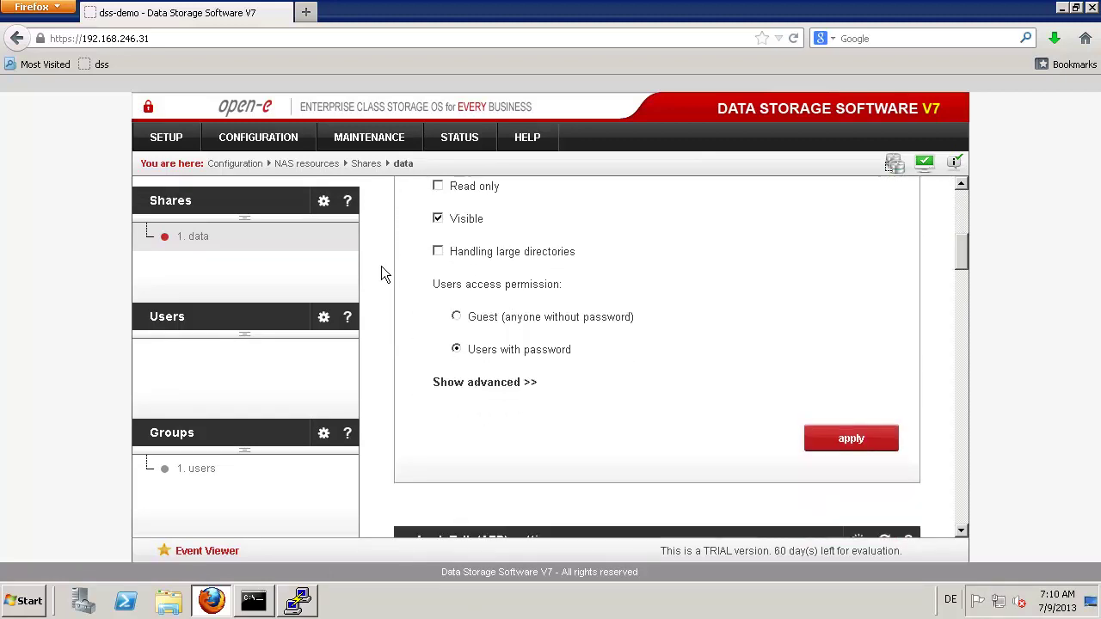
scroll(467, 250, "down", 4)
scroll(470, 210, "up", 1)
scroll(471, 210, "up", 2)
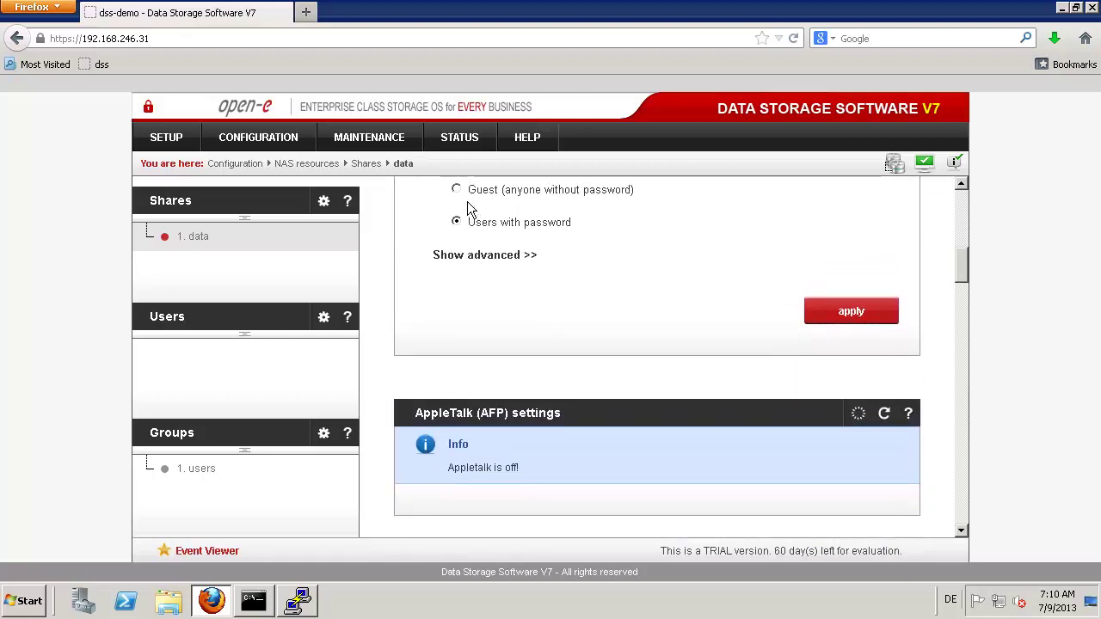
left_click(483, 191)
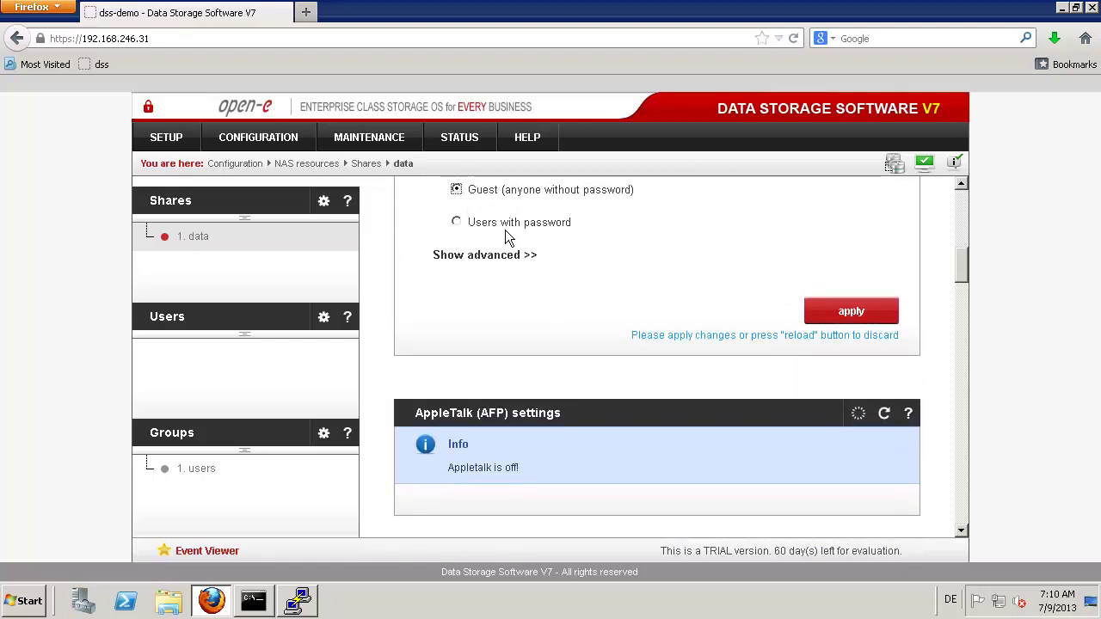
left_click(832, 311)
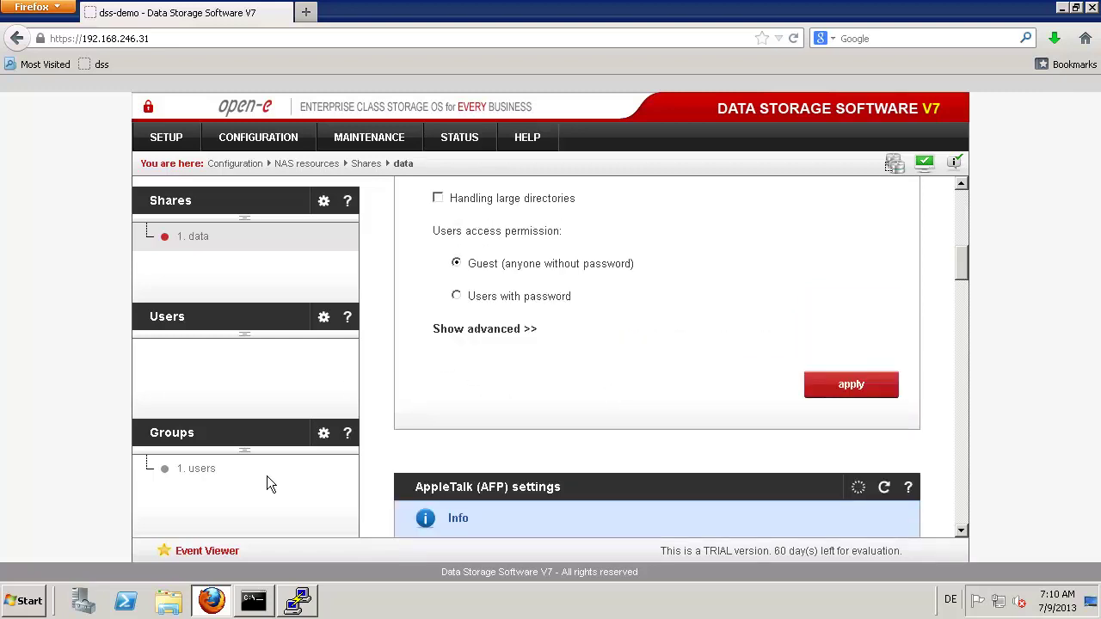
Open a file browser window and move it aside behind the admin page.
left_click(169, 600)
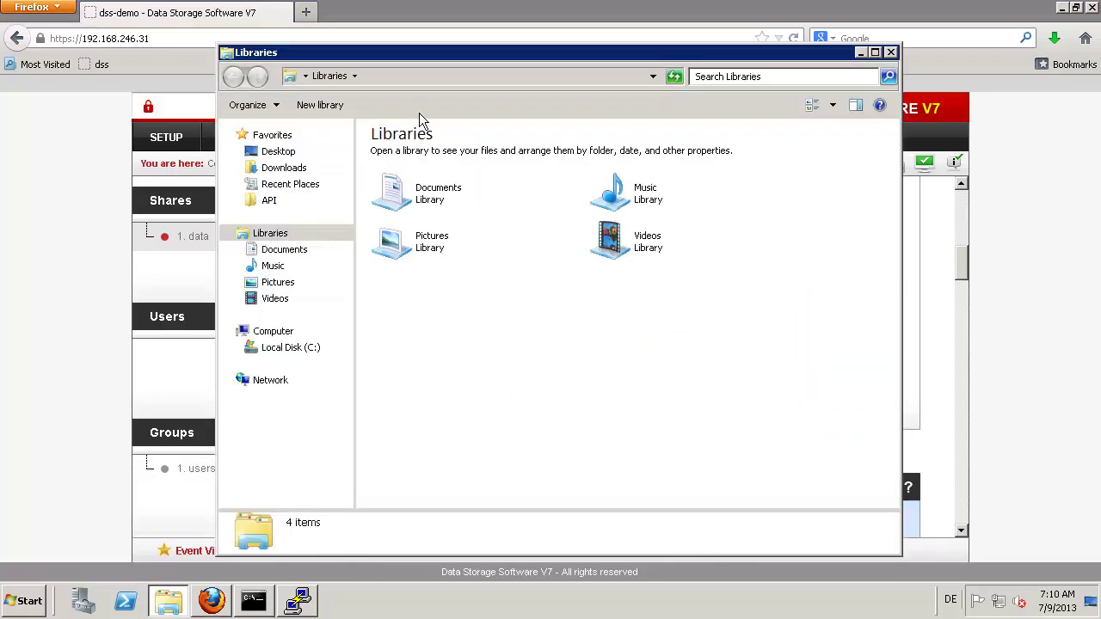
left_click(418, 76)
left_click_drag(413, 55, 510, 108)
left_click(4, 152)
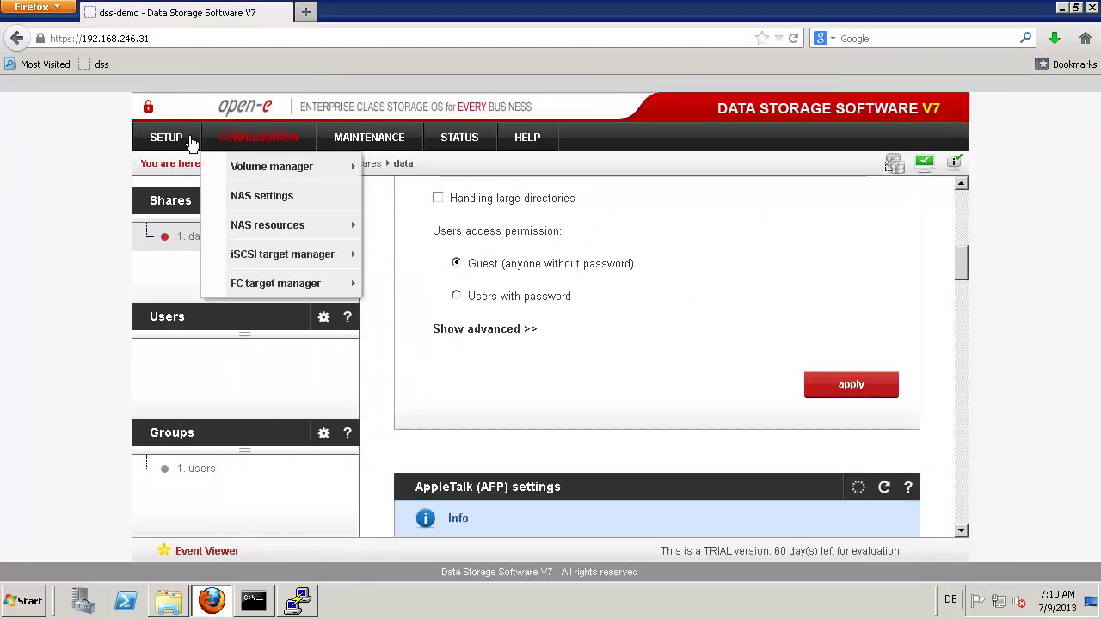
Open SETUP > Network interfaces and check the server name dss-demo.
mouse_move(166, 138)
left_click(188, 198)
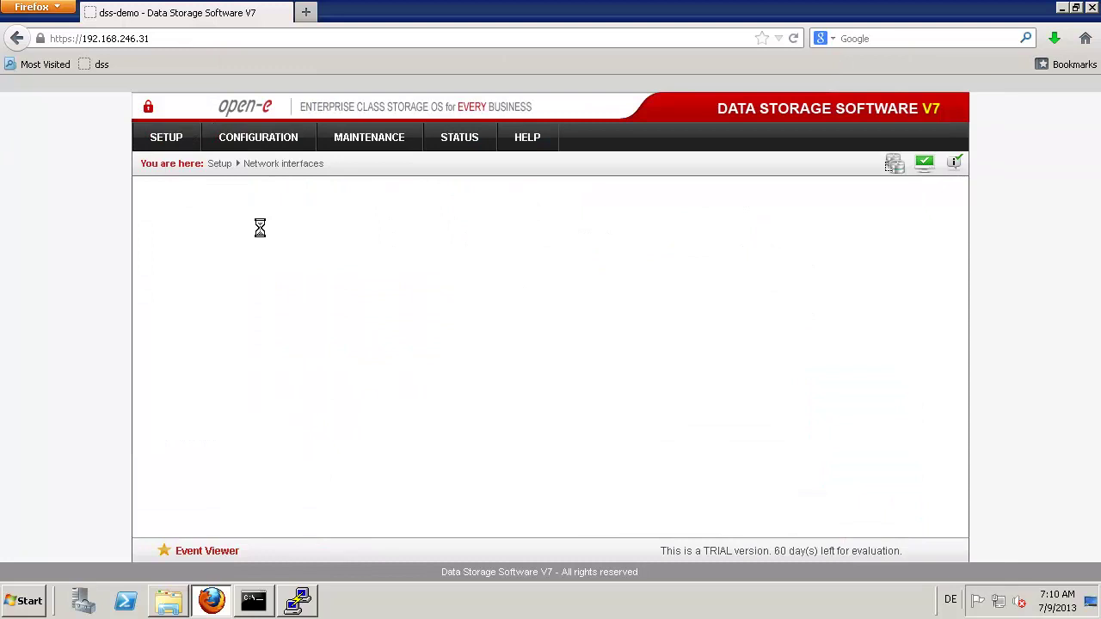
left_click_drag(771, 239, 656, 234)
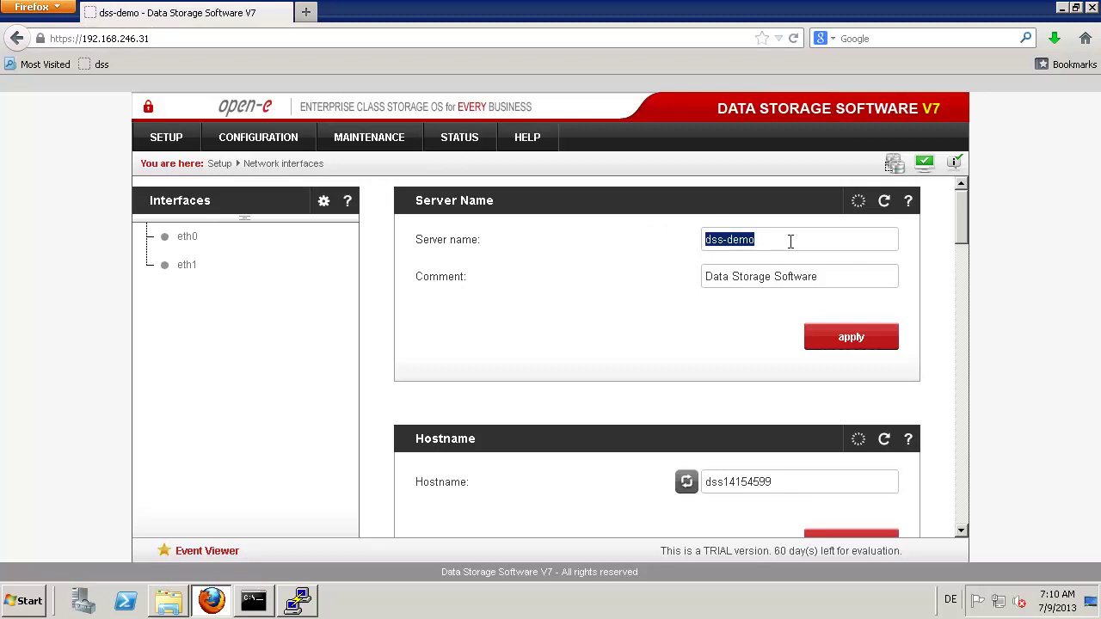
left_click(114, 38)
left_click(41, 95)
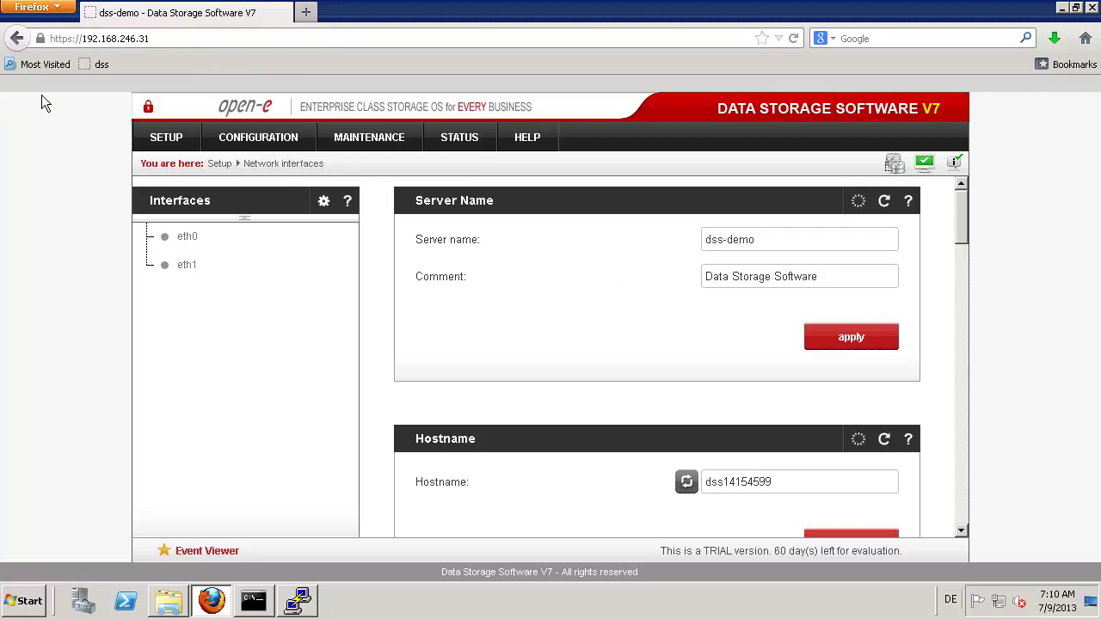
Open Windows Explorer and navigate to the empty \\192.168.246.31\data share.
left_click(169, 600)
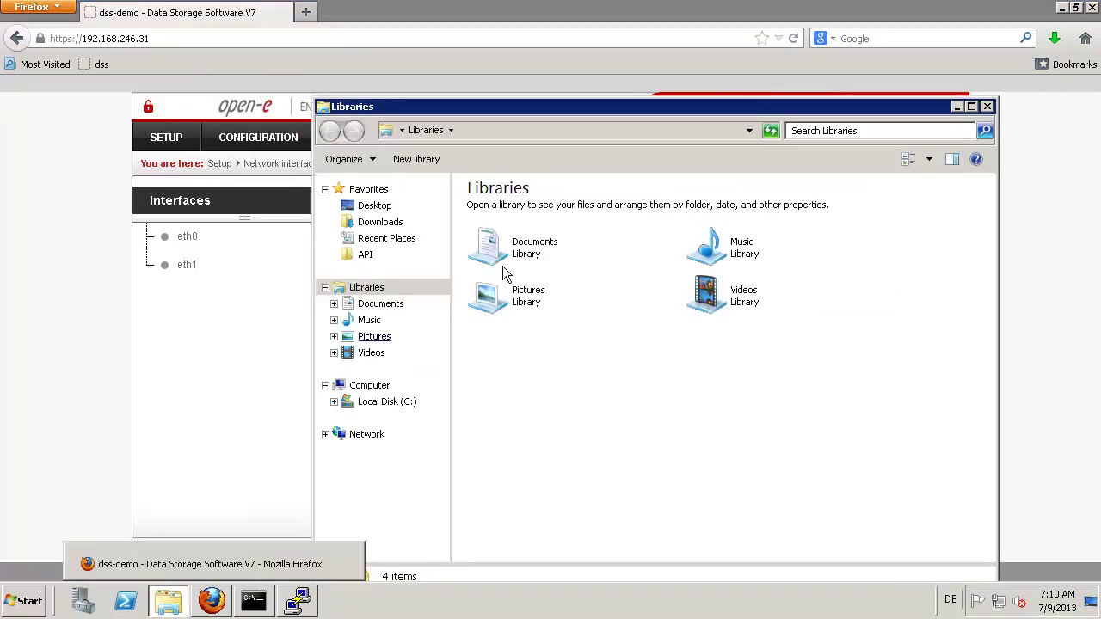
left_click(539, 136)
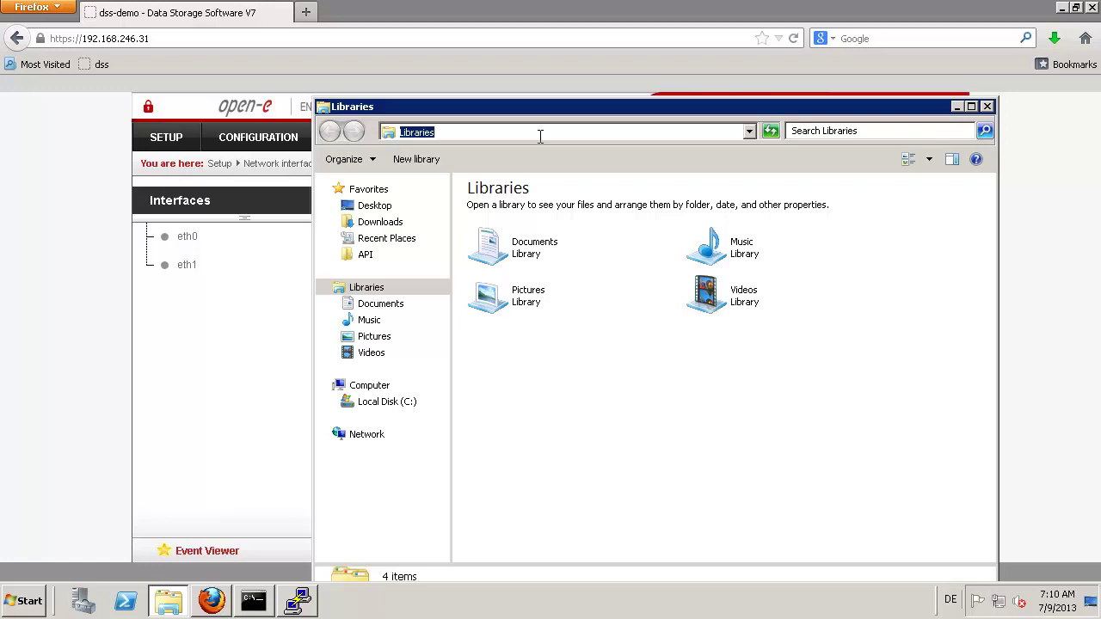
type("ßß")
right_click(538, 135)
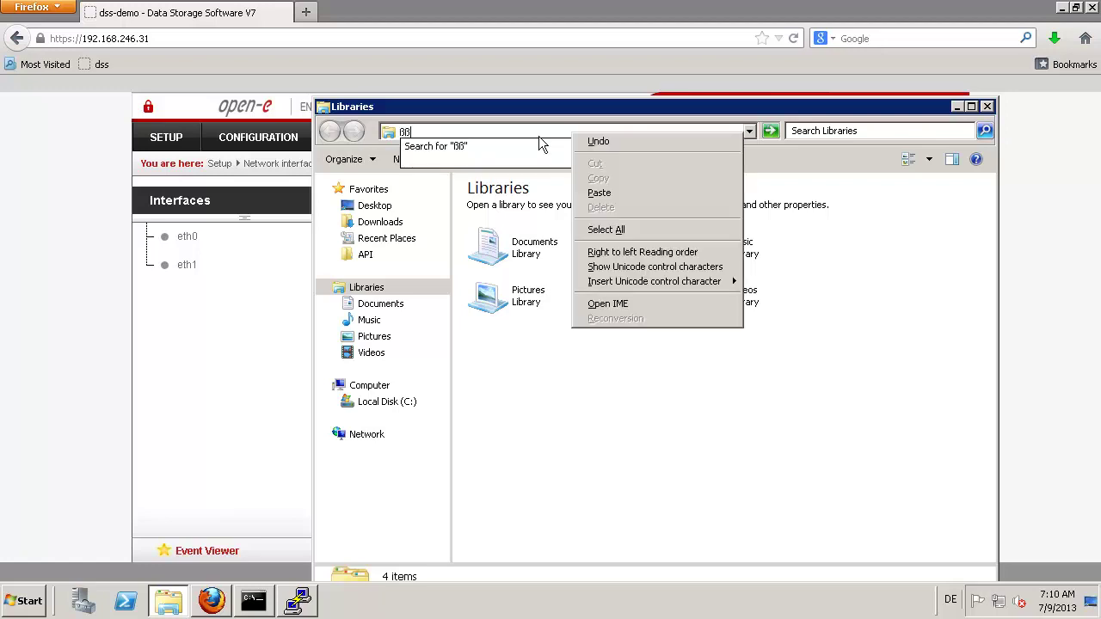
key("Escape")
key("BackSpace")
key("BackSpace")
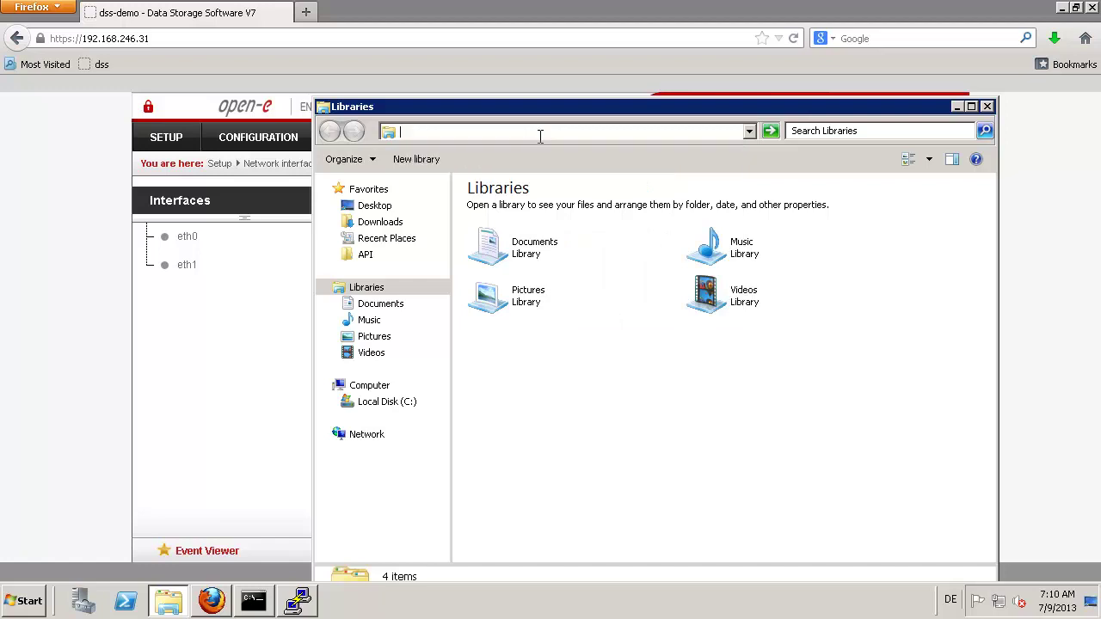
type("\\\\")
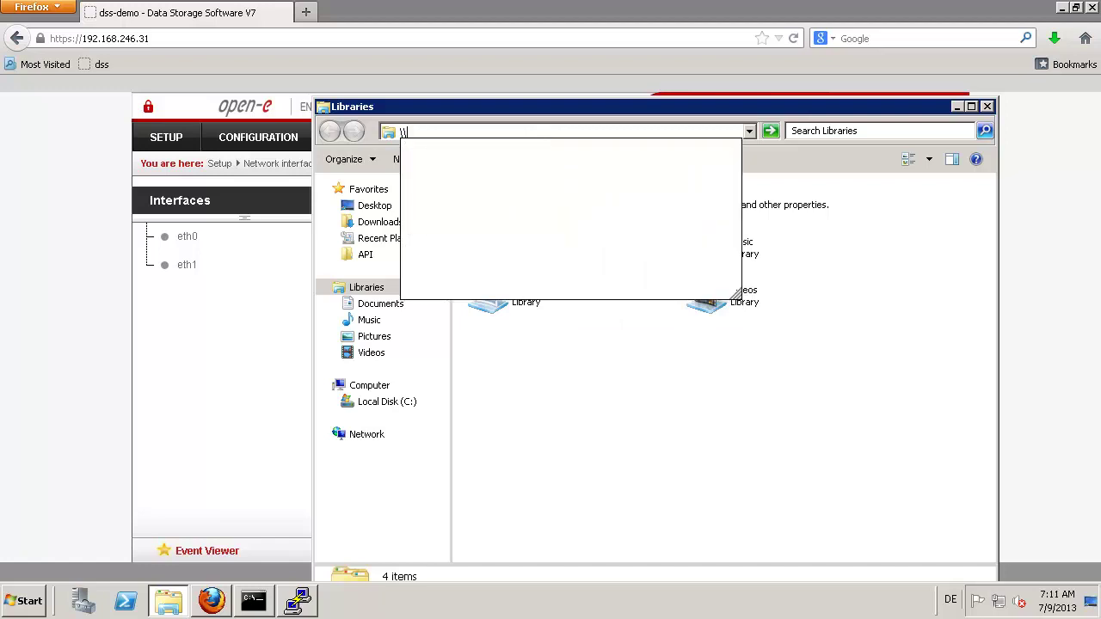
type("1")
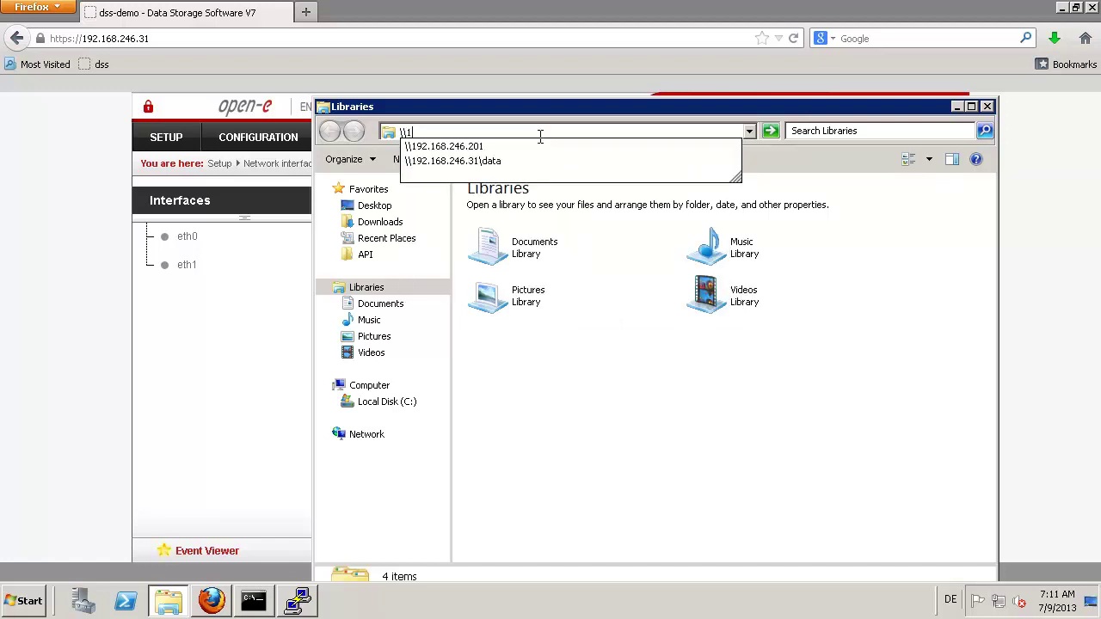
key("Down")
key("Down")
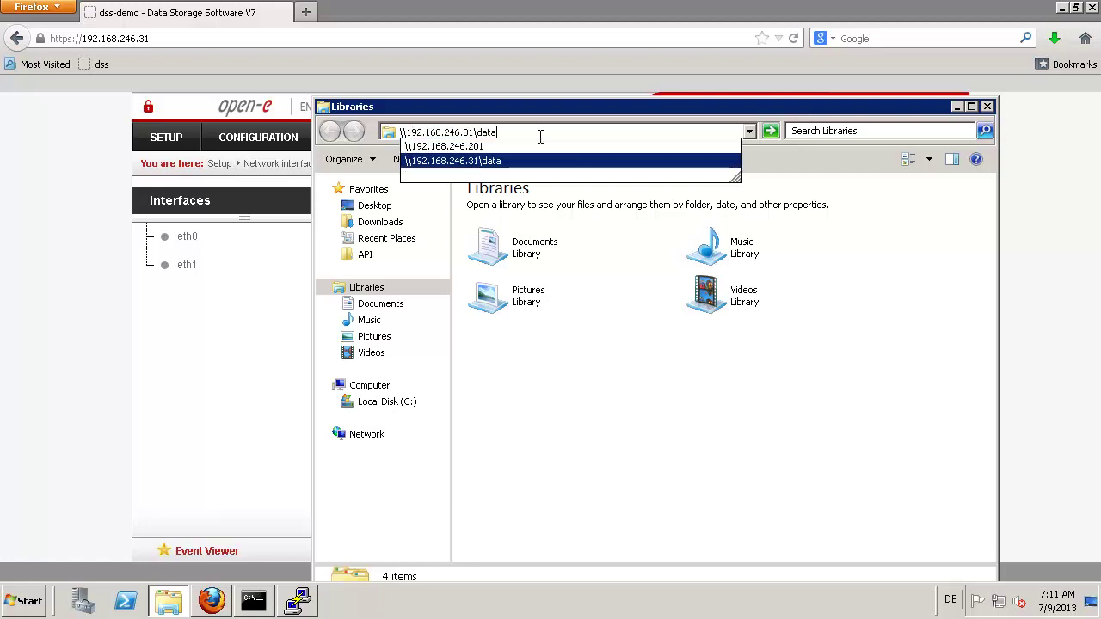
key("Return")
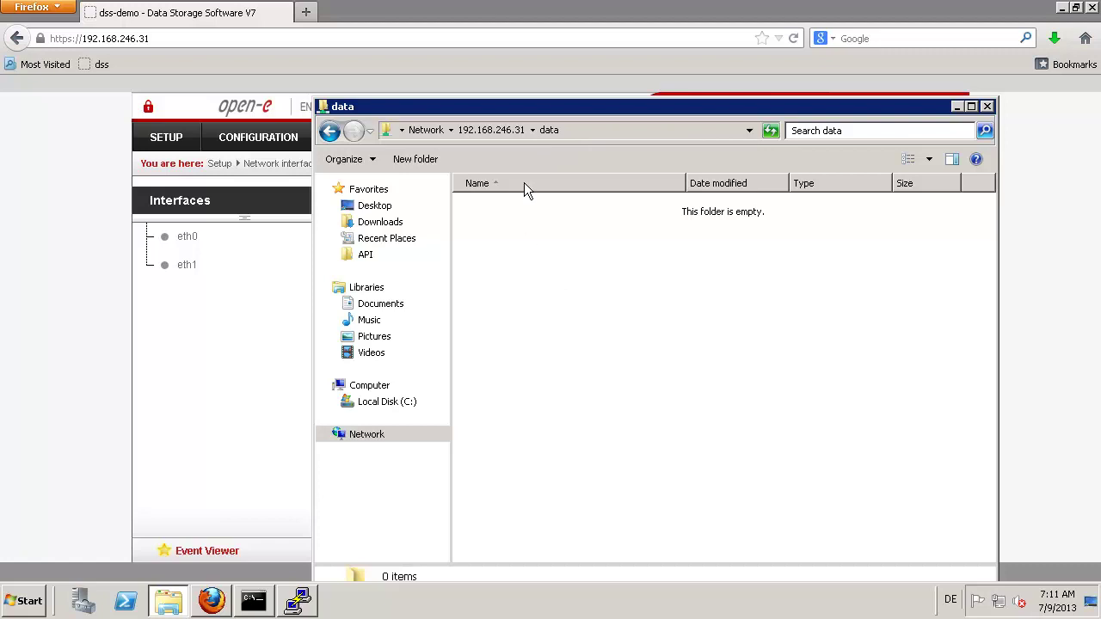
left_click(603, 132)
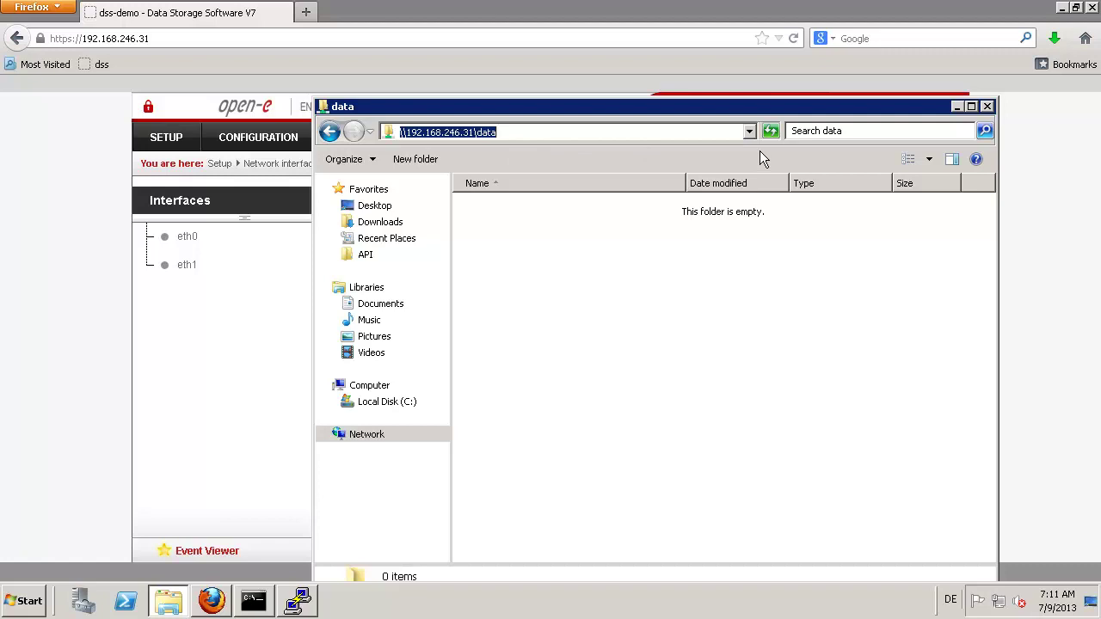
Open the data share by server name at \\dss-demo\data.
type("dss")
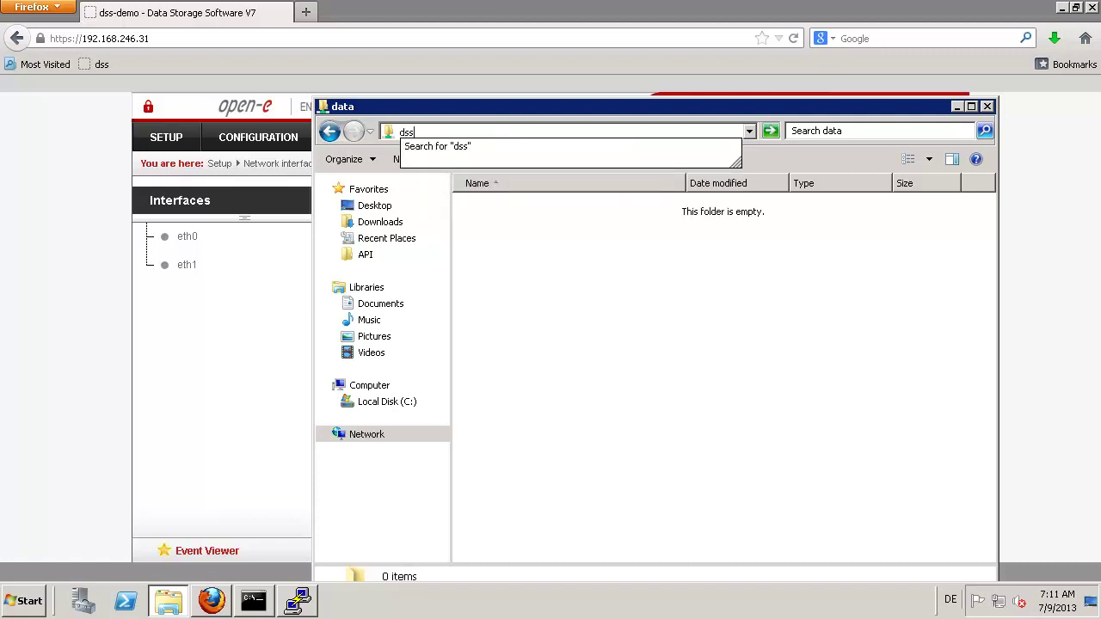
type("-")
type("demo")
type("\\\\")
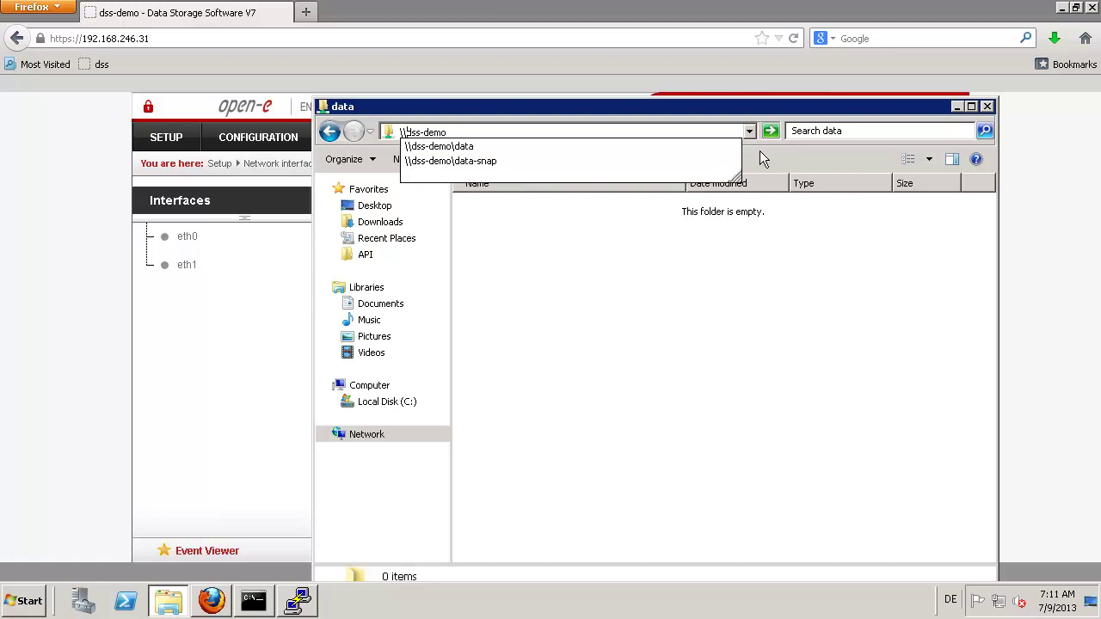
key("Down")
key("Return")
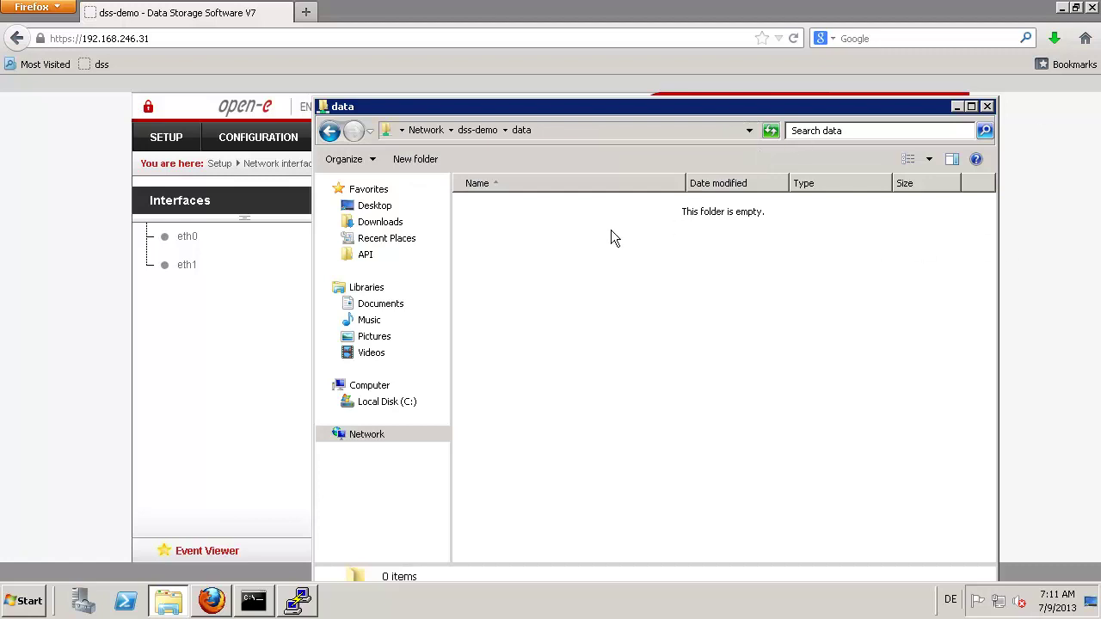
Create a New Rich Text Document in the share, keeping the default name.
right_click(560, 221)
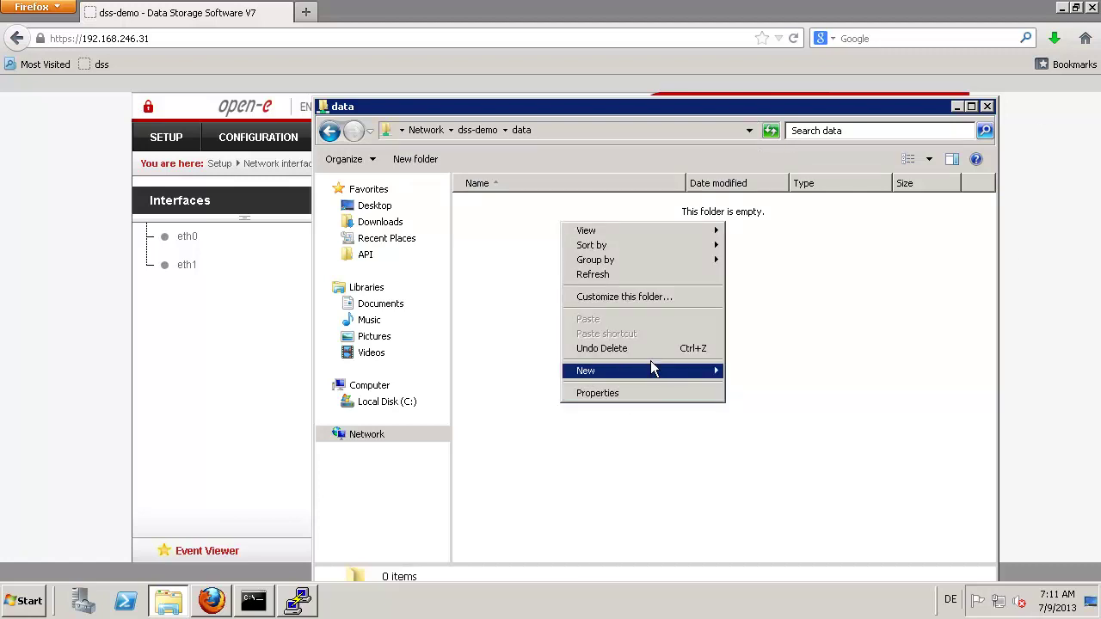
mouse_move(649, 365)
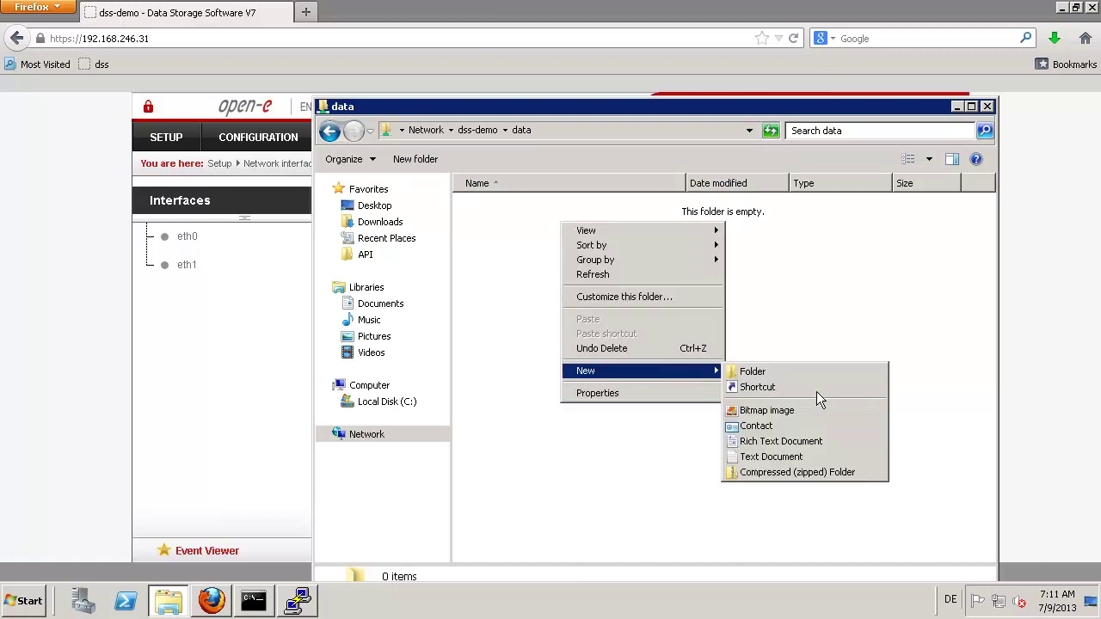
left_click(807, 441)
left_click(695, 290)
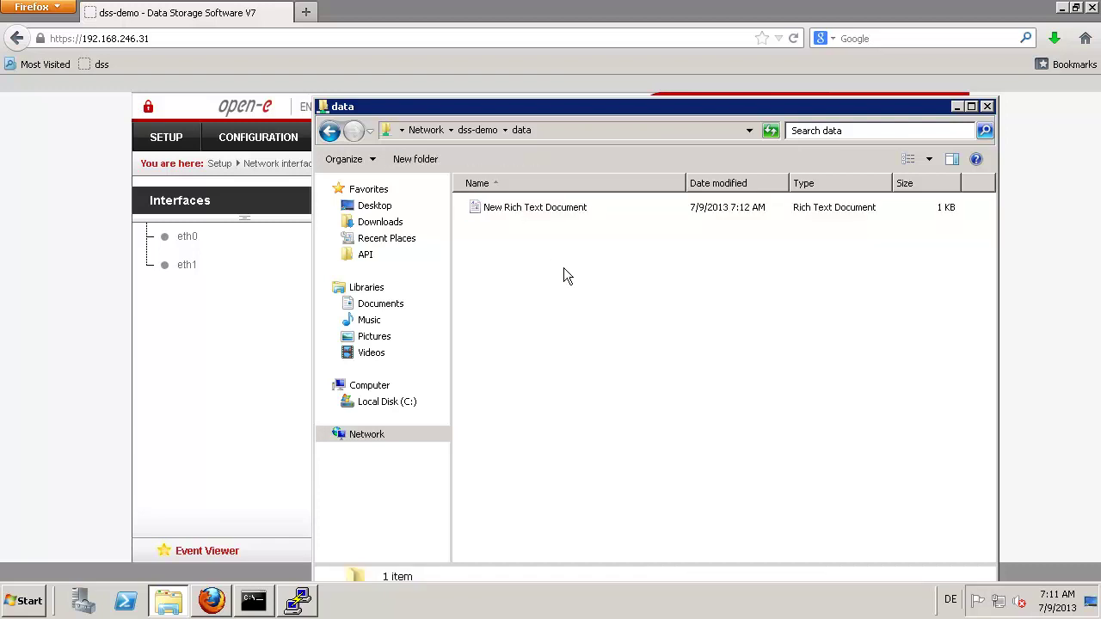
Return to the Open-E web GUI and go to Configuration > NAS resources > Shares.
left_click(85, 271)
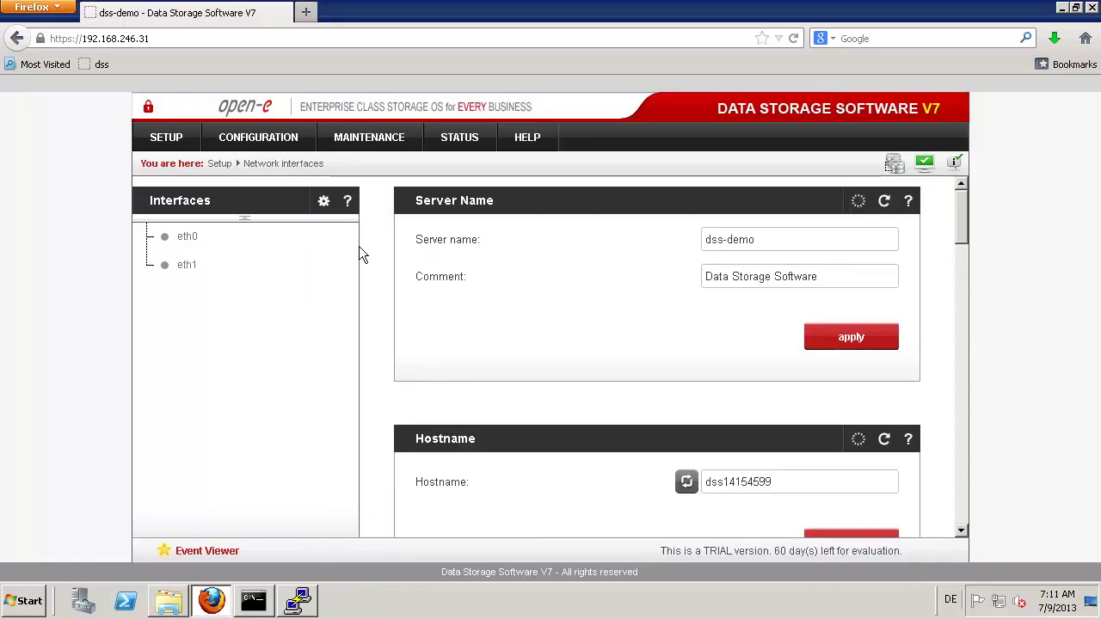
left_click(273, 130)
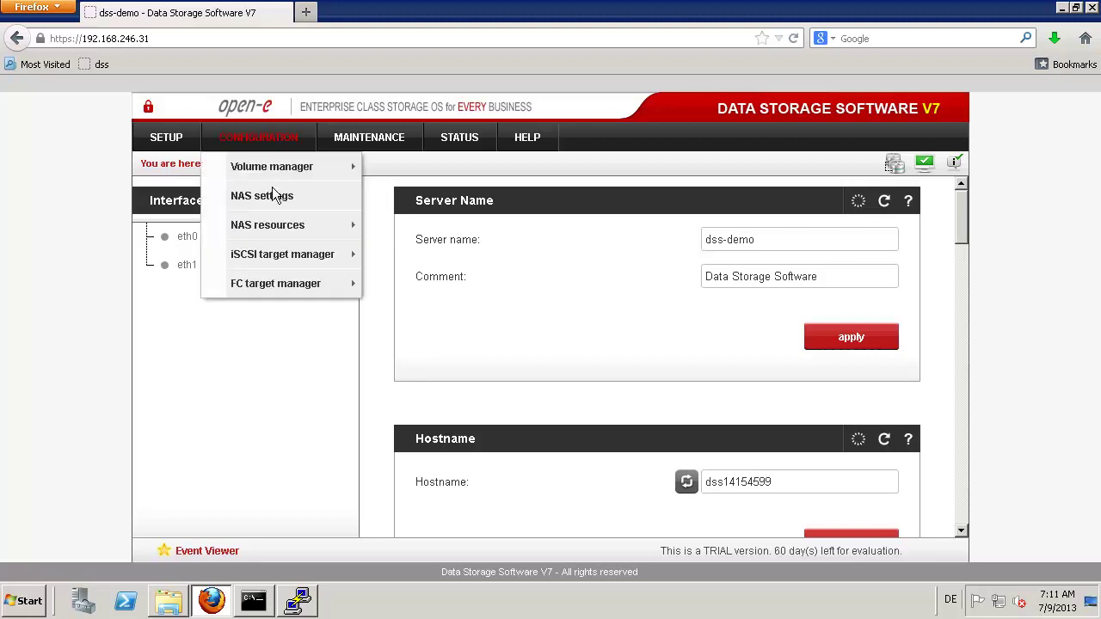
mouse_move(288, 231)
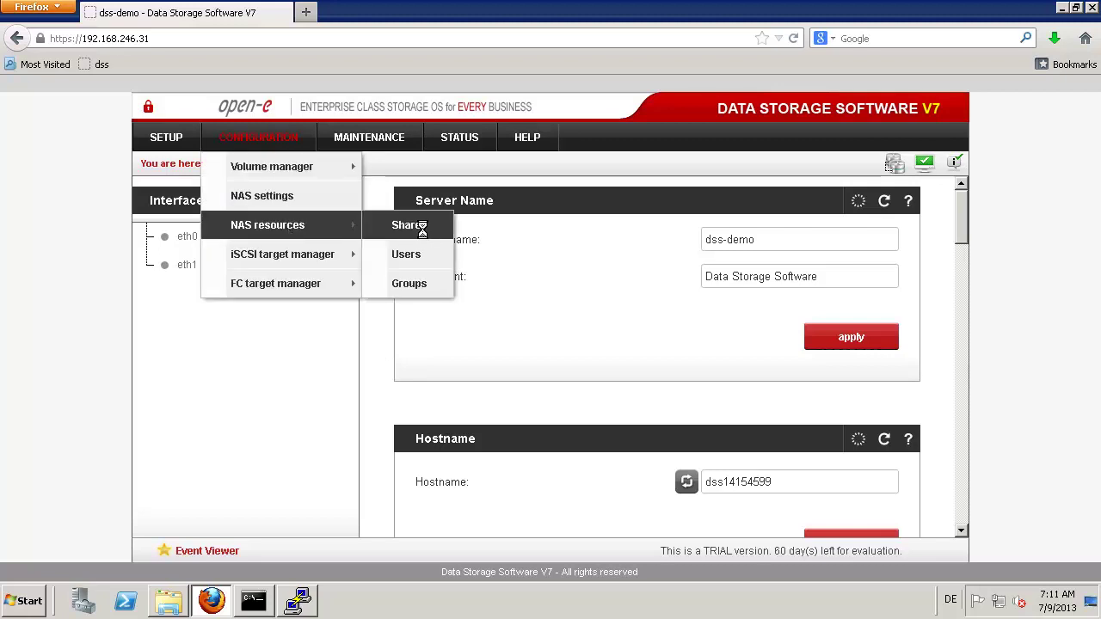
left_click(422, 229)
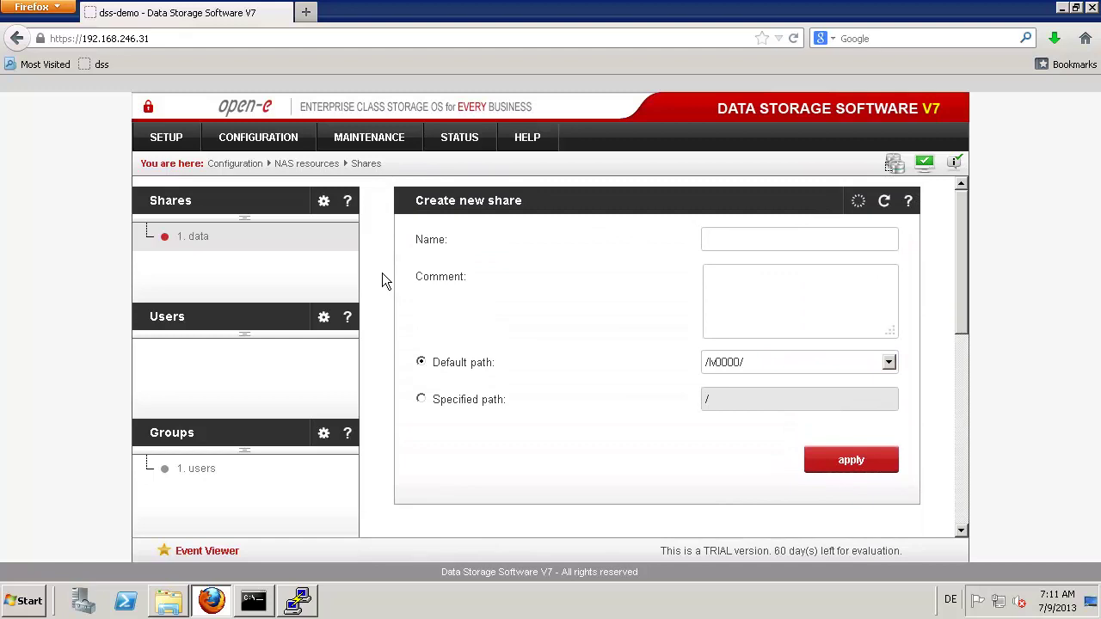
Fill in a new share named data-snap with specified path snap00000.
left_click(422, 400)
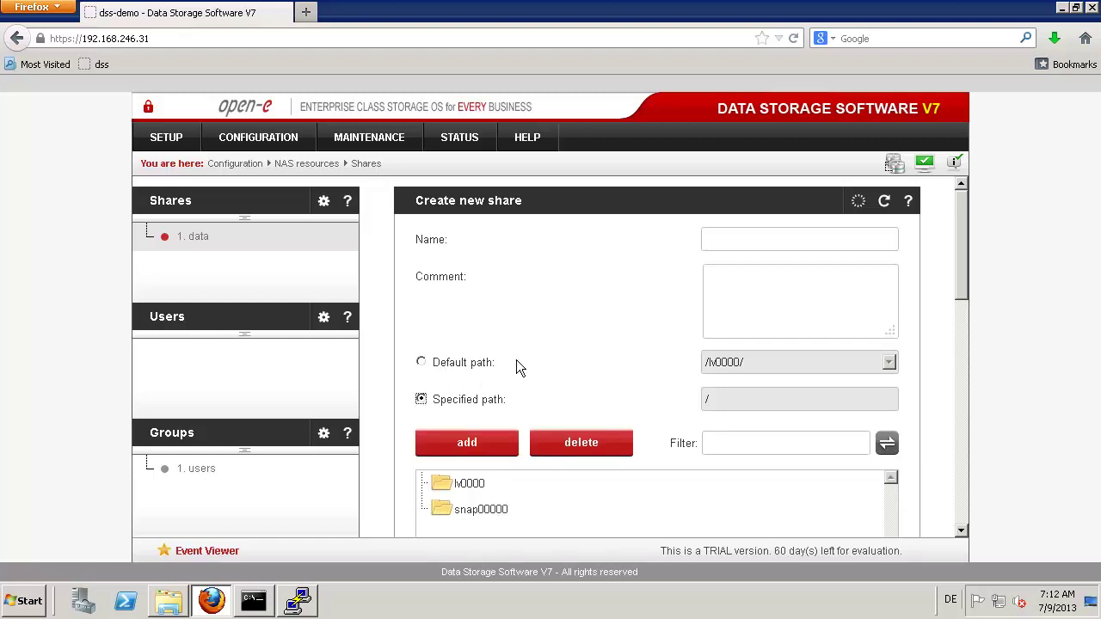
scroll(523, 355, "down", 1)
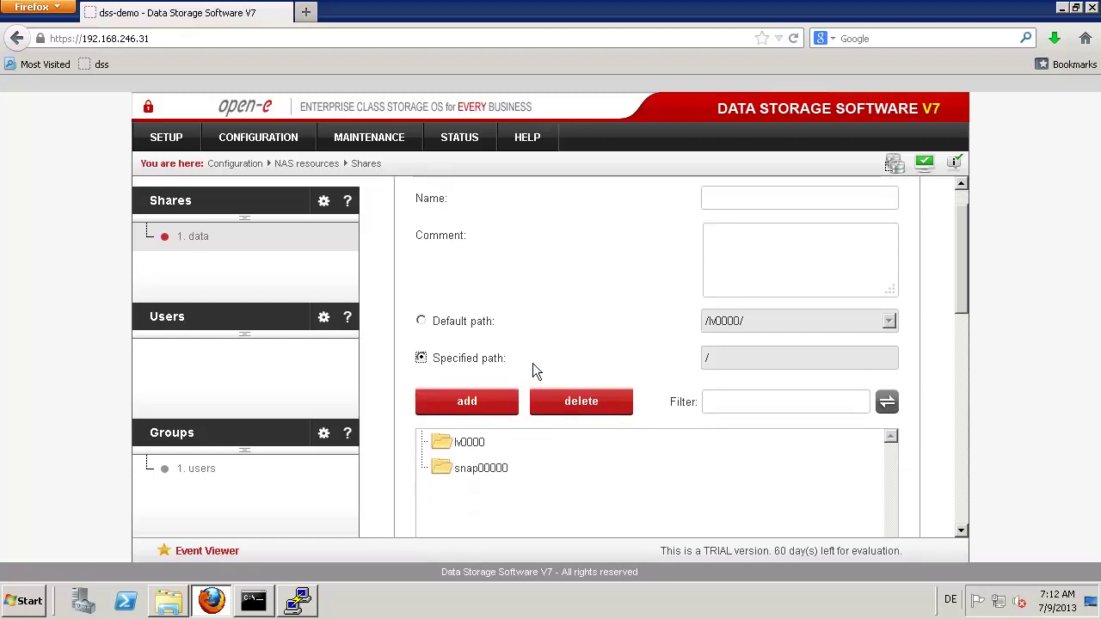
left_click(472, 477)
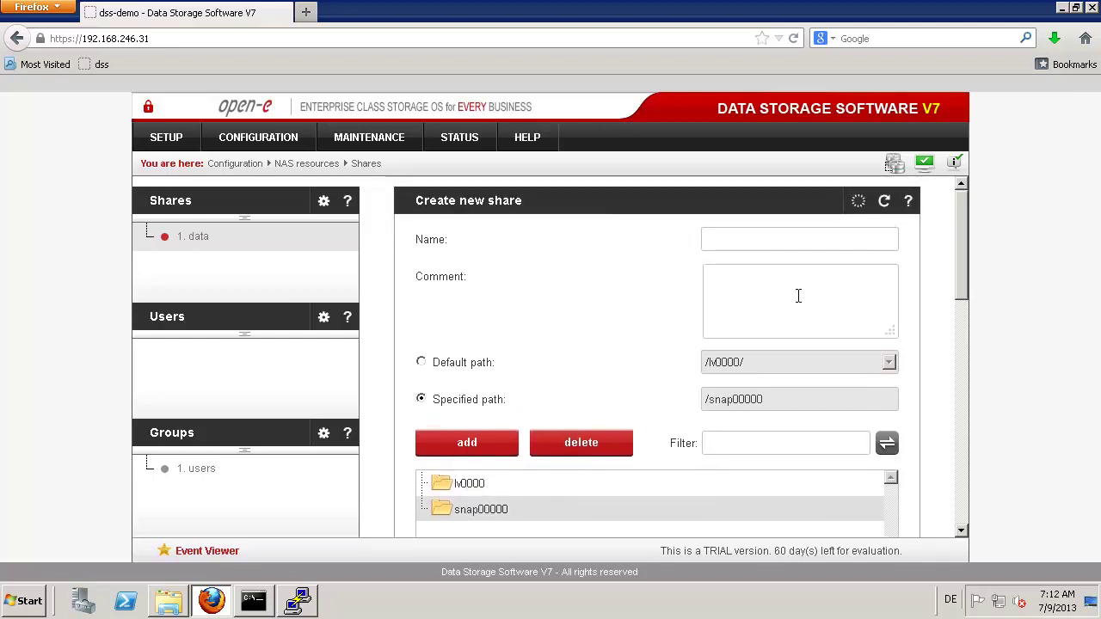
left_click(780, 239)
type("d")
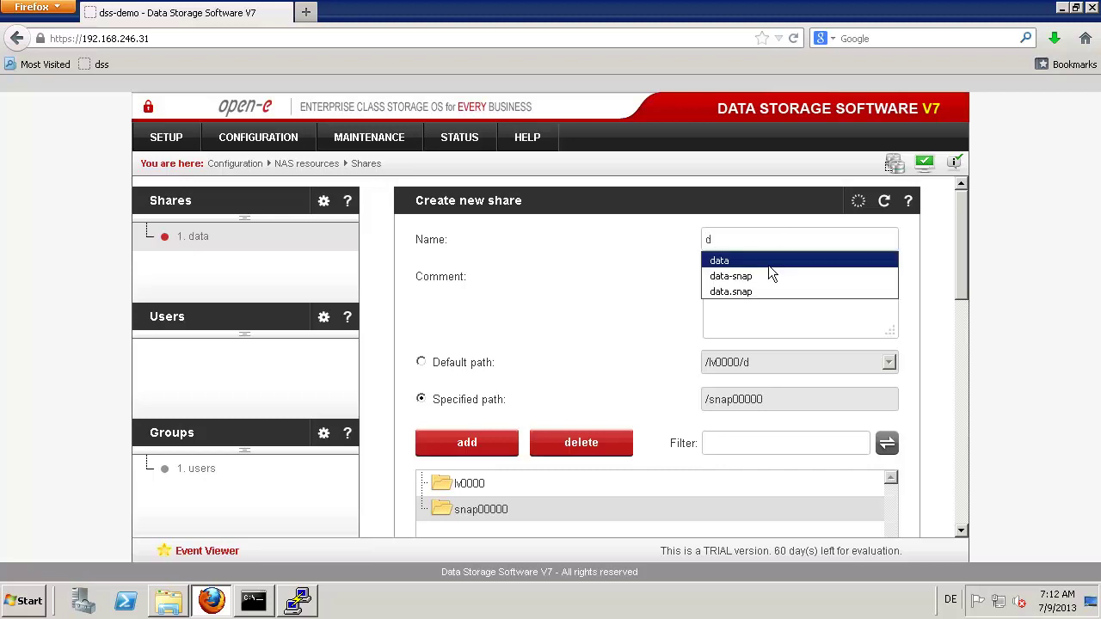
left_click(757, 276)
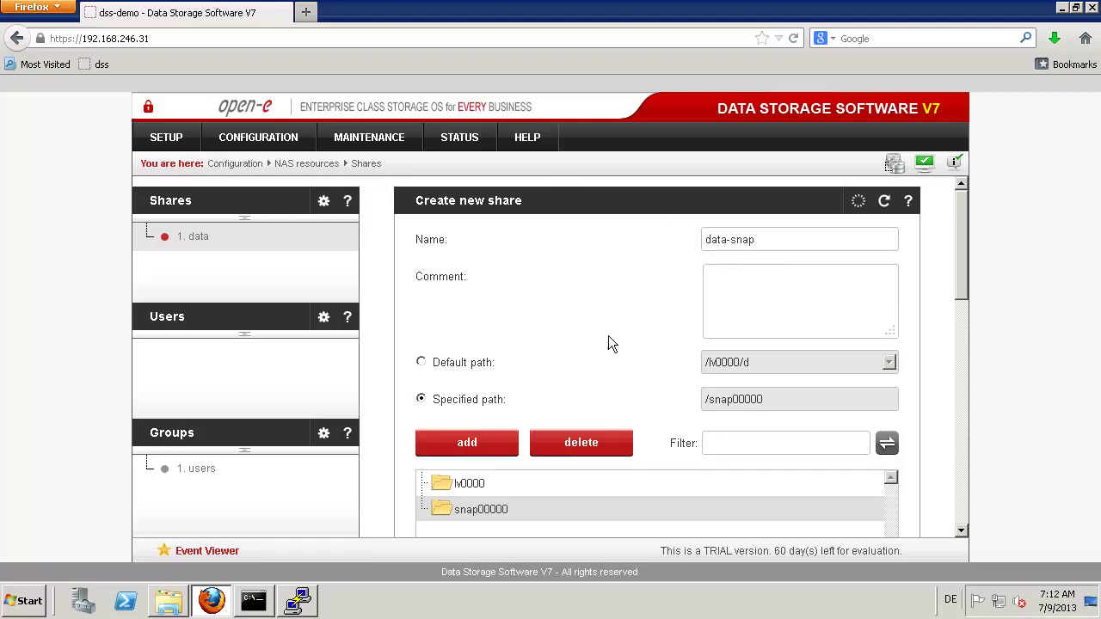
Apply the data-snap share and scroll back up to read the nonexistent-path error.
scroll(609, 344, "down", 3)
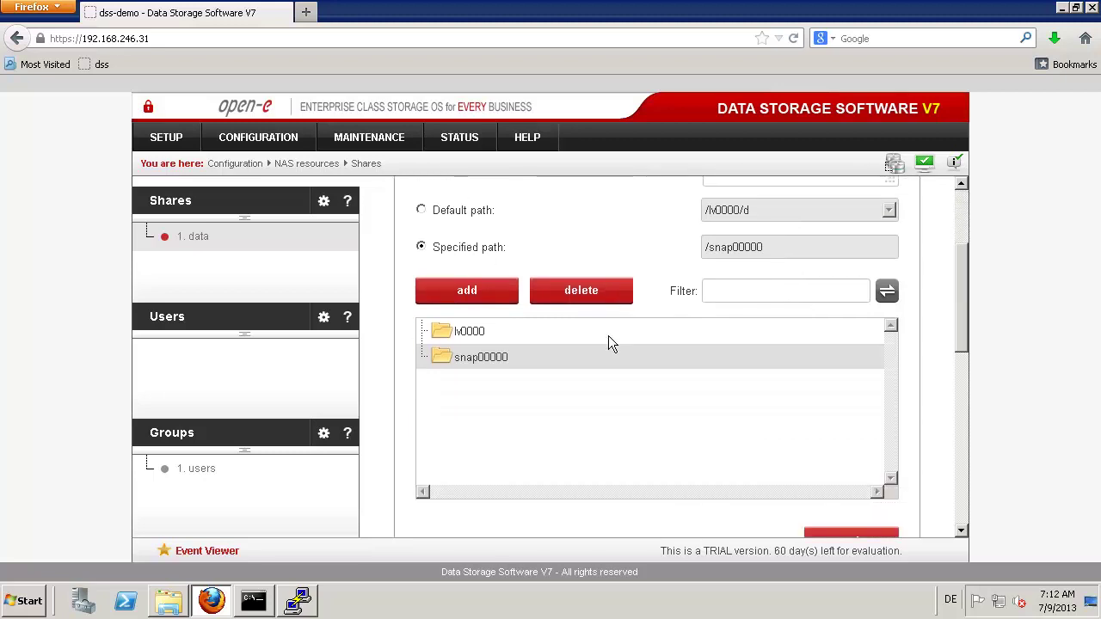
left_click(839, 531)
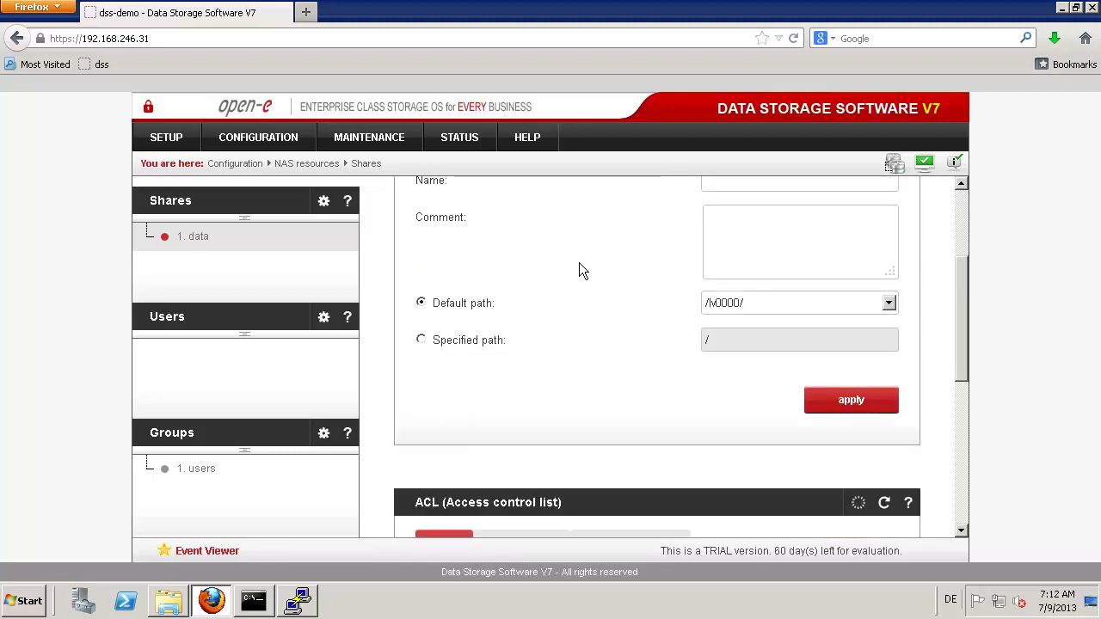
scroll(580, 270, "down", 2)
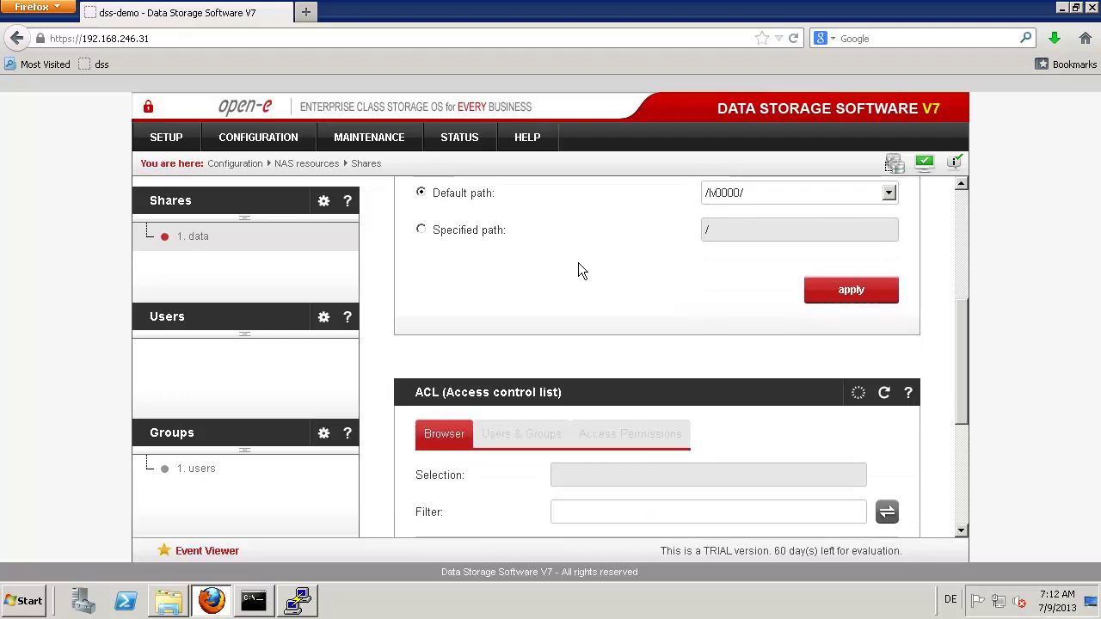
scroll(579, 270, "down", 1)
scroll(579, 270, "up", 2)
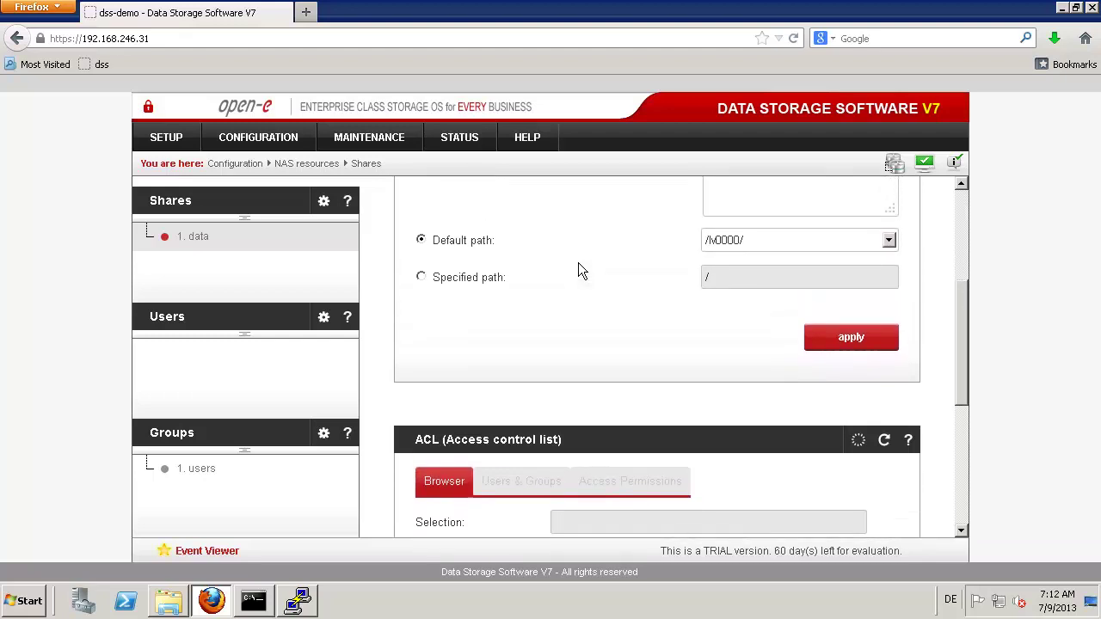
scroll(578, 263, "up", 4)
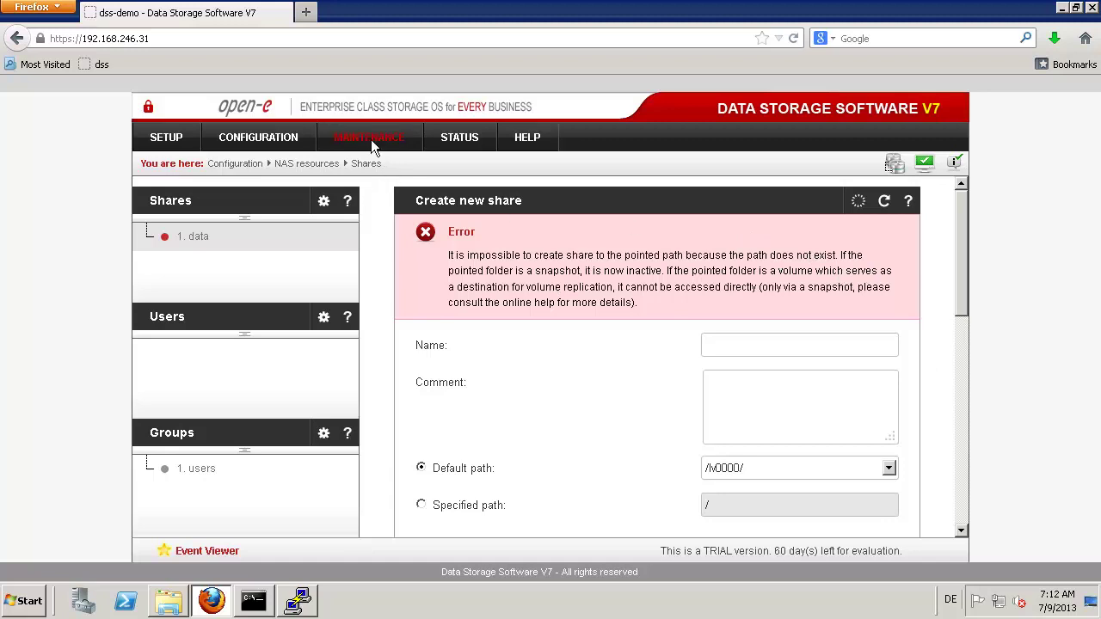
Start snapshot snap00000 under Maintenance > Snapshot and confirm it shows in use/active, 30.00 GB.
left_click(358, 135)
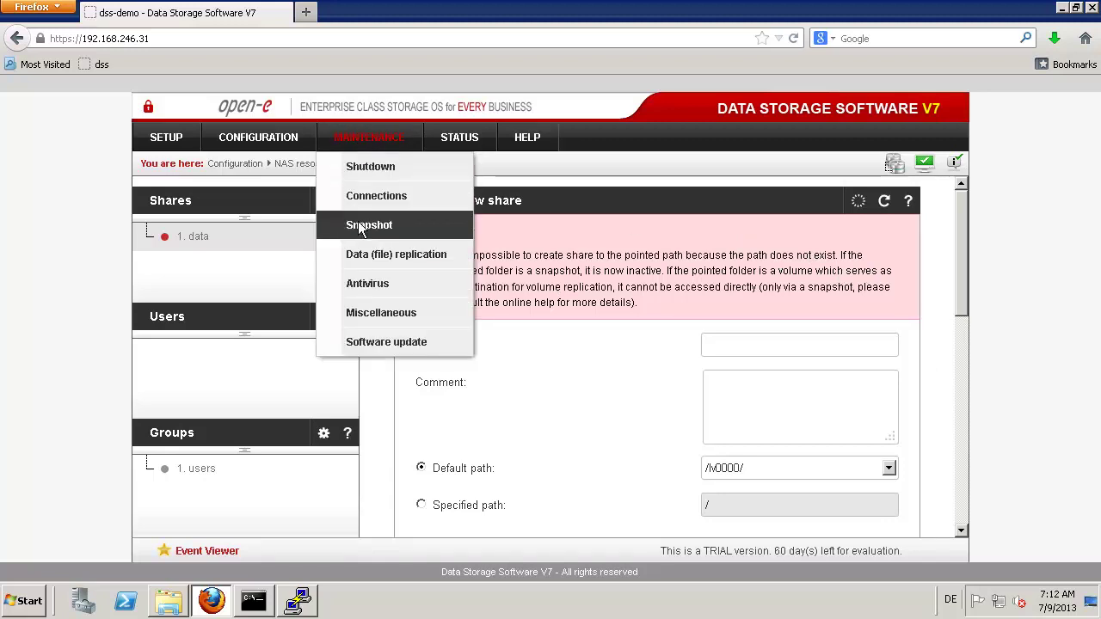
left_click(357, 223)
left_click(435, 258)
left_click(433, 258)
left_click(433, 256)
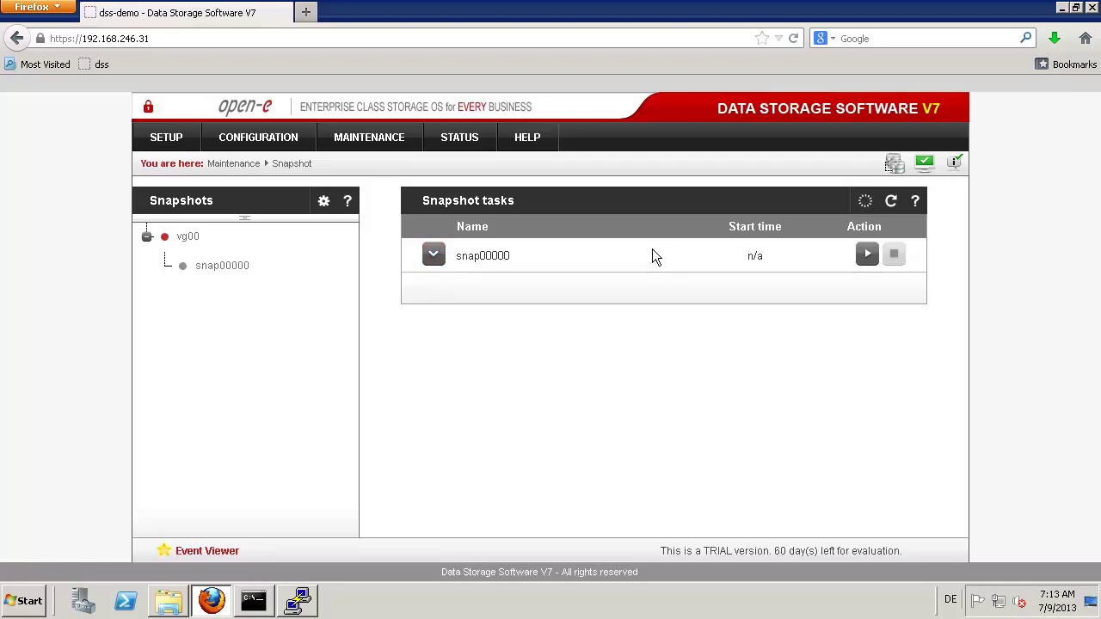
left_click(867, 255)
left_click(870, 258)
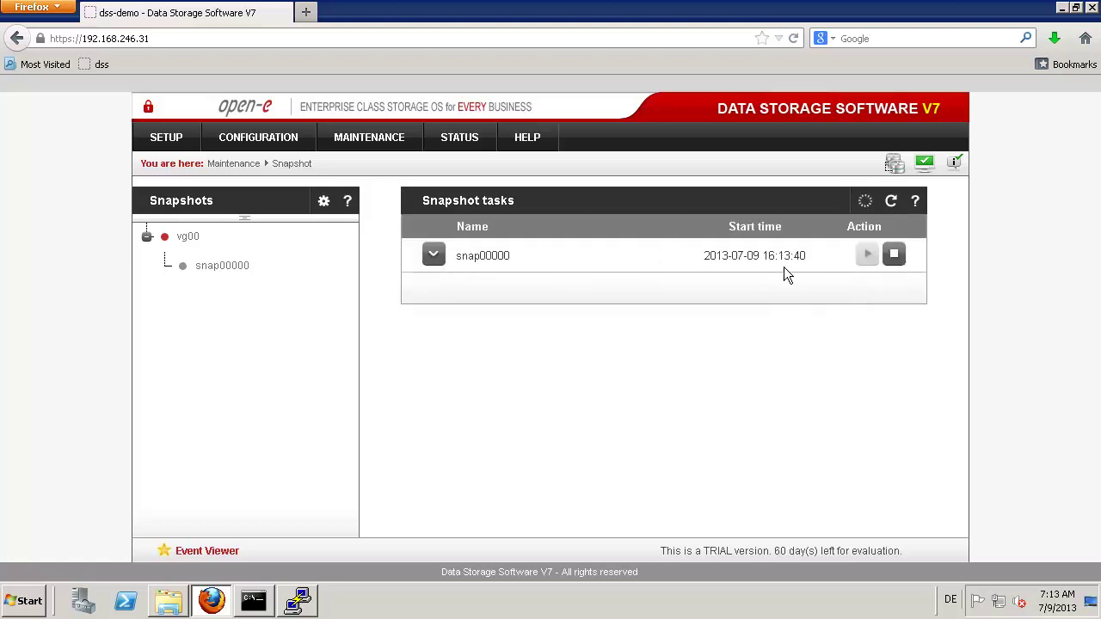
left_click(434, 257)
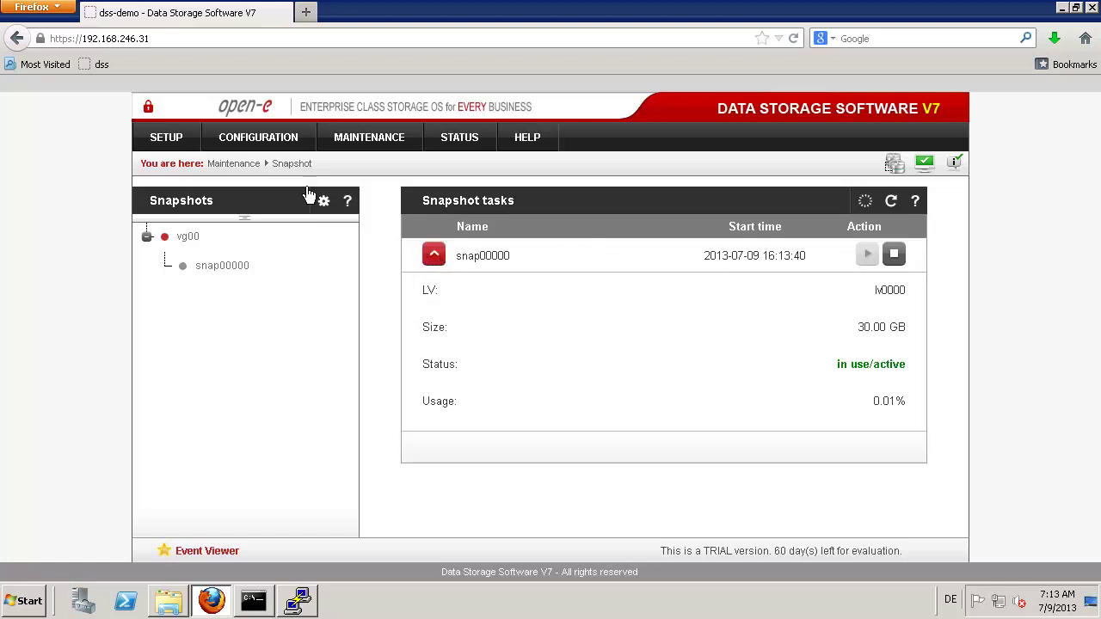
Go to Configuration > NAS resources > Shares and name a new share data-snap.
left_click(282, 140)
mouse_move(277, 225)
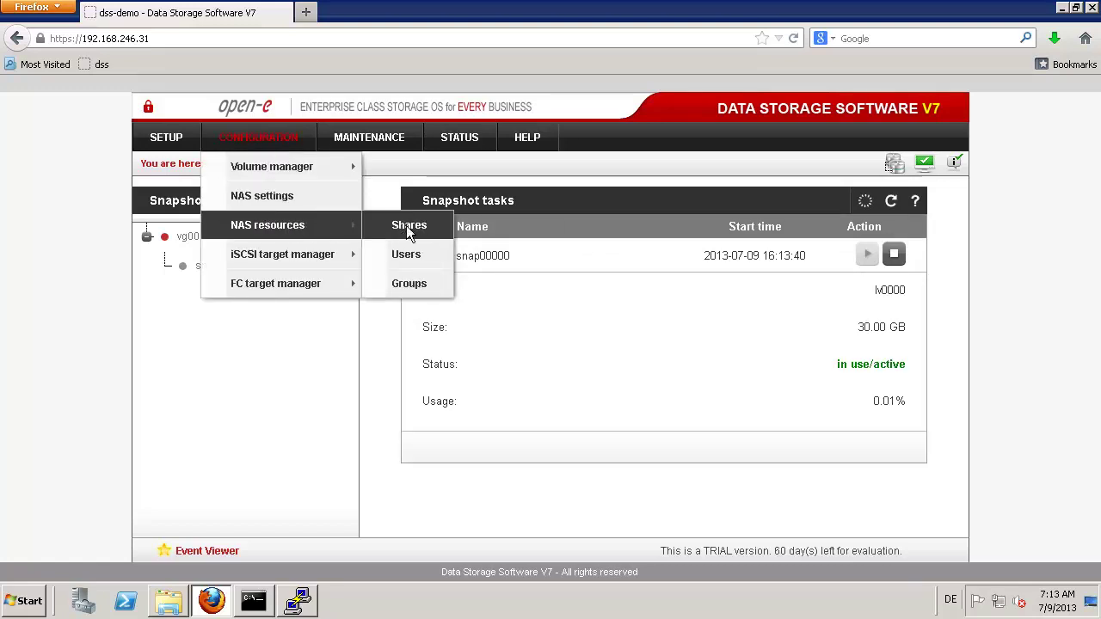
left_click(407, 225)
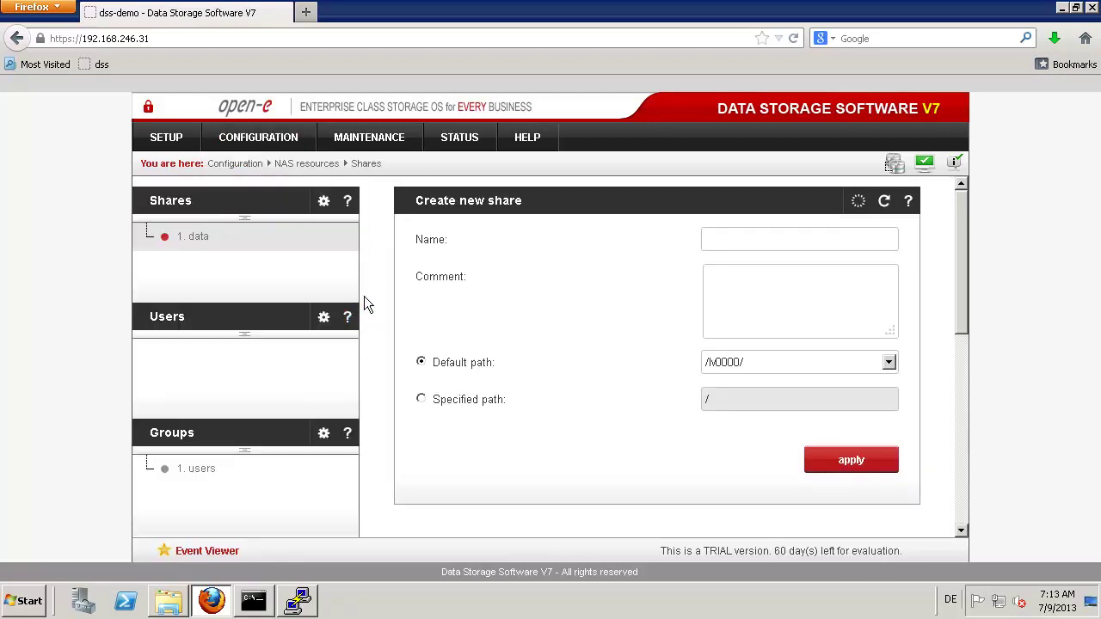
left_click(752, 246)
type("d")
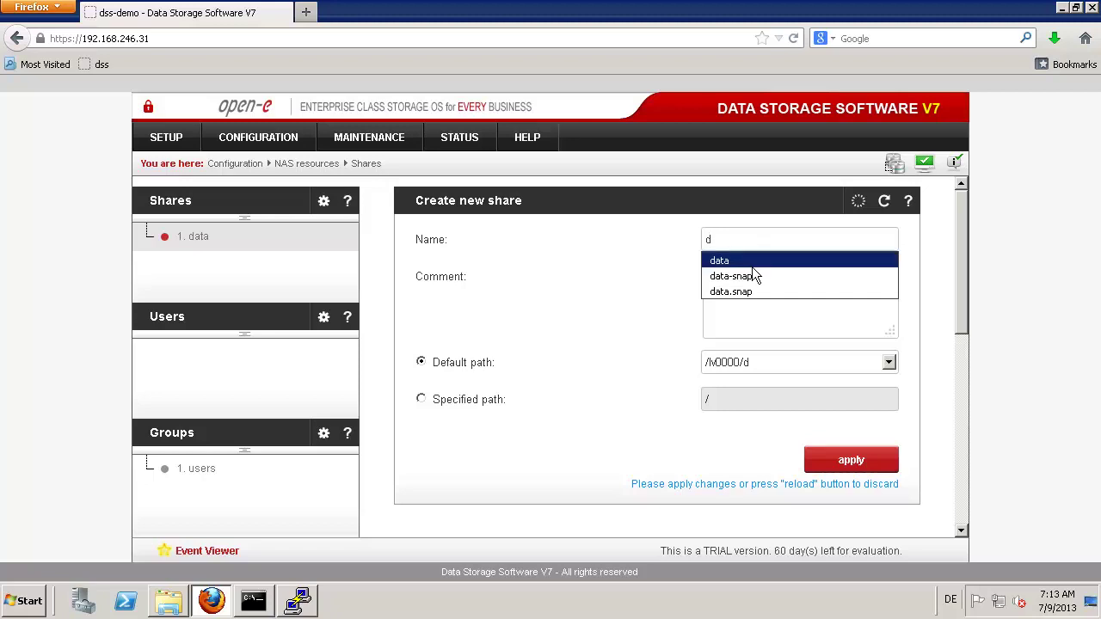
left_click(750, 273)
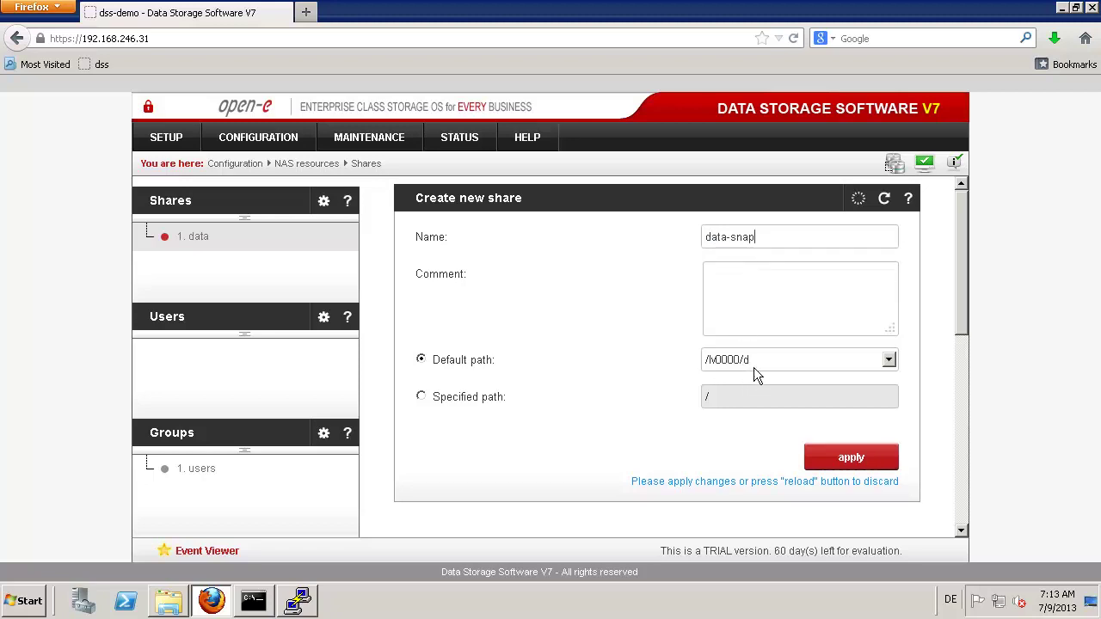
Set the share's specified path to snap00000 and apply to create it.
scroll(671, 363, "down", 2)
left_click(421, 316)
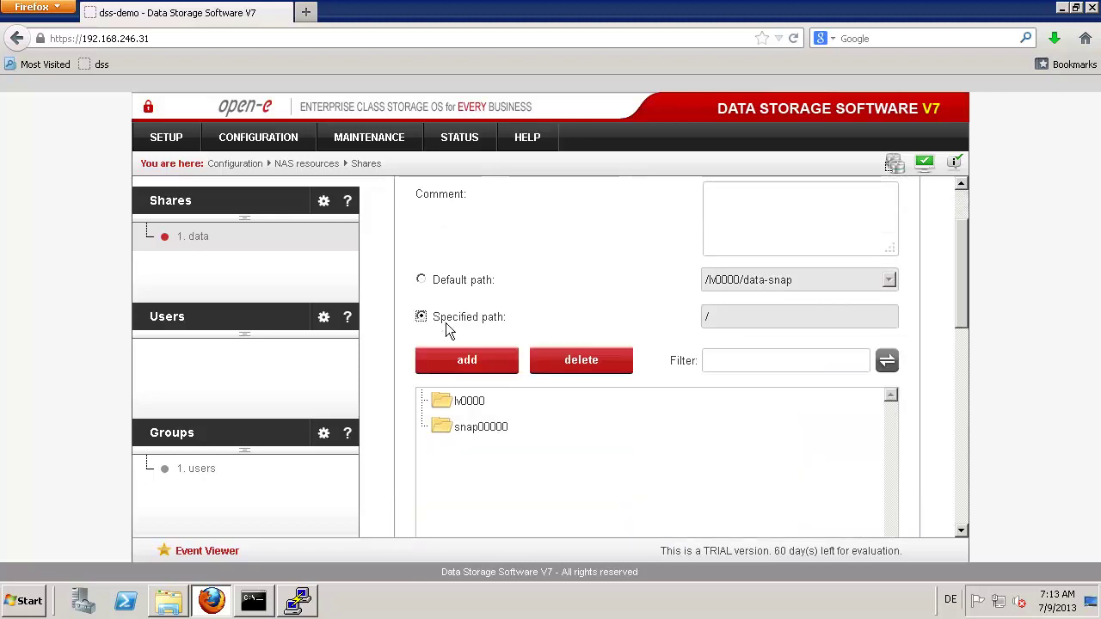
left_click(487, 427)
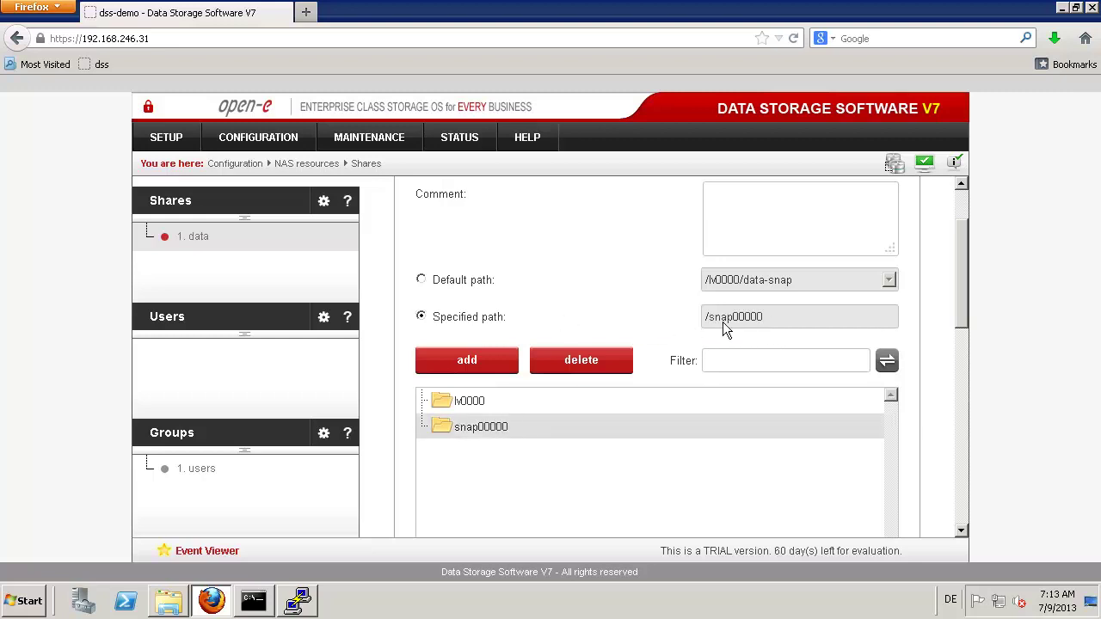
scroll(781, 323, "down", 5)
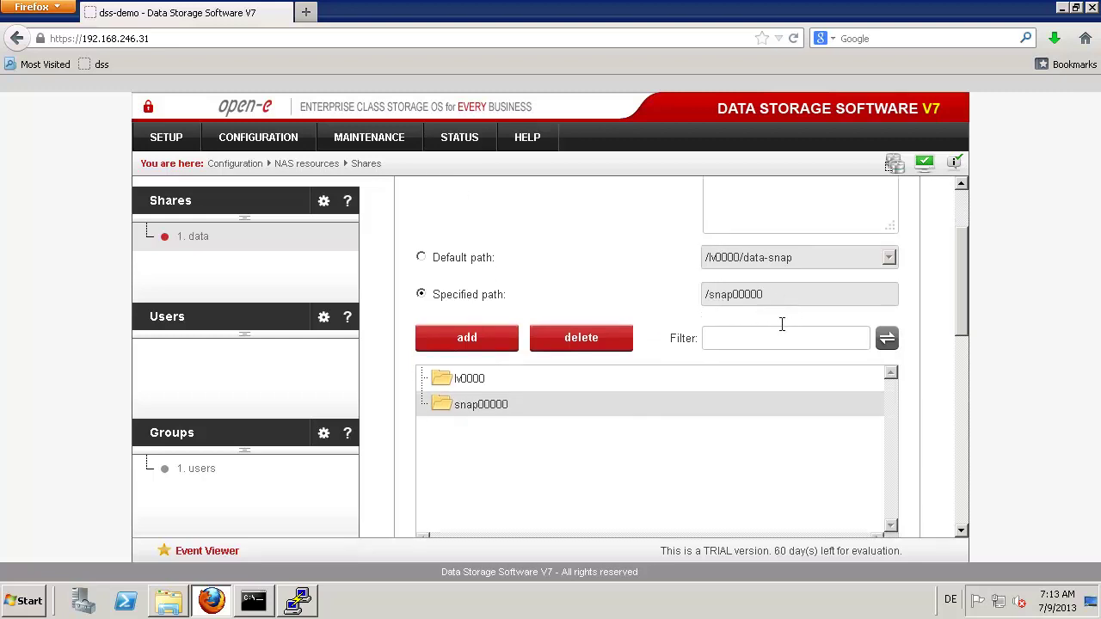
scroll(840, 383, "down", 3)
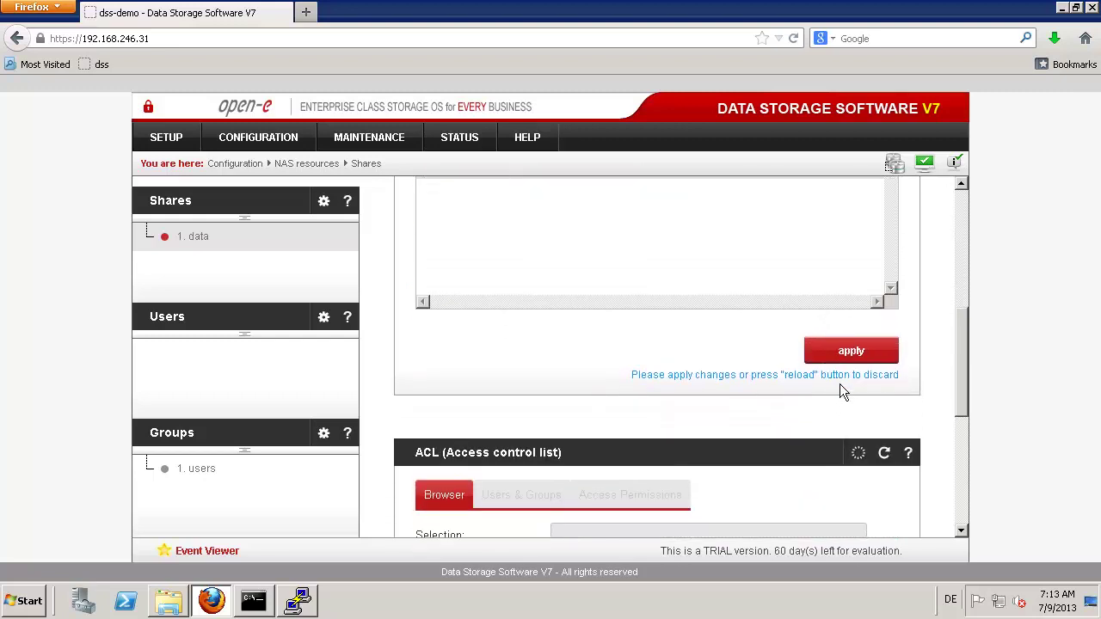
left_click(856, 280)
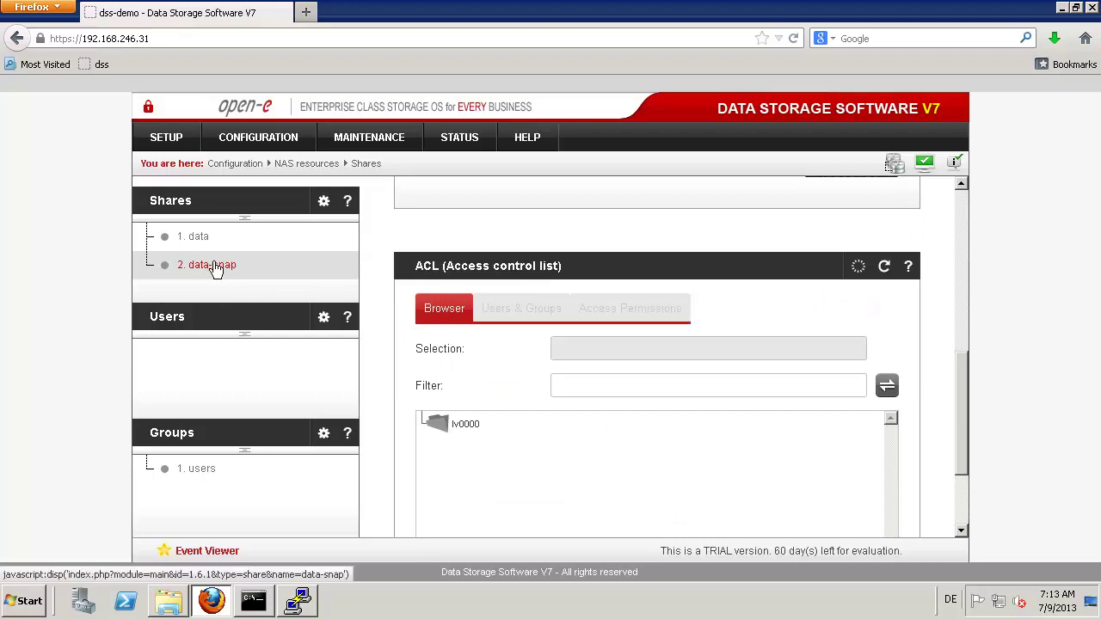
Confirm data-snap's path is /snap00000/, then view the data share's /lv0000/data/ settings.
left_click(215, 269)
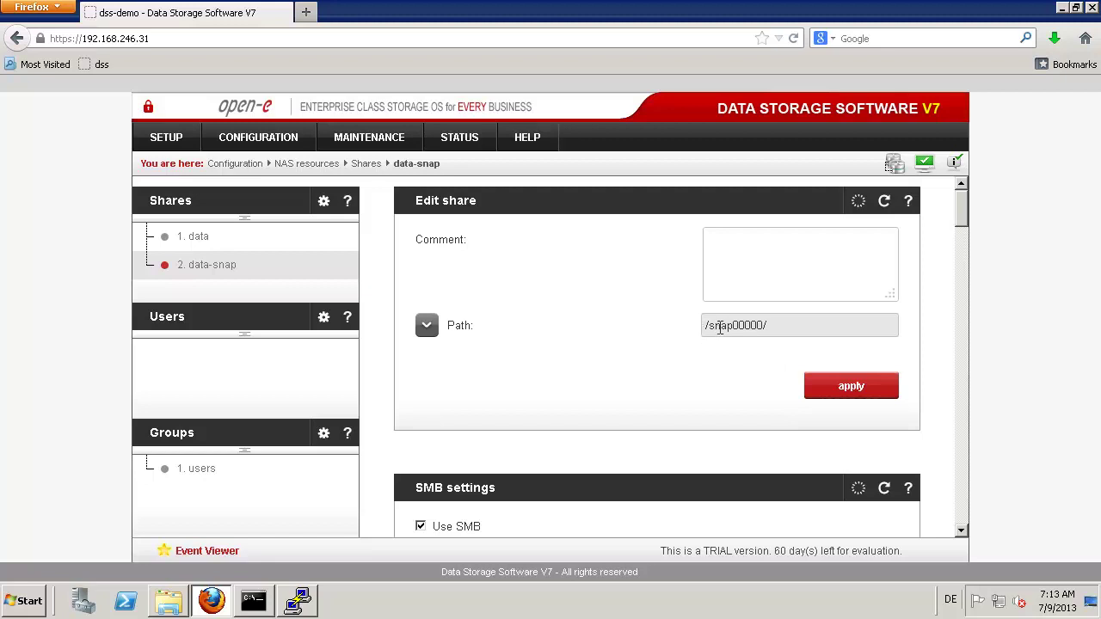
left_click(210, 245)
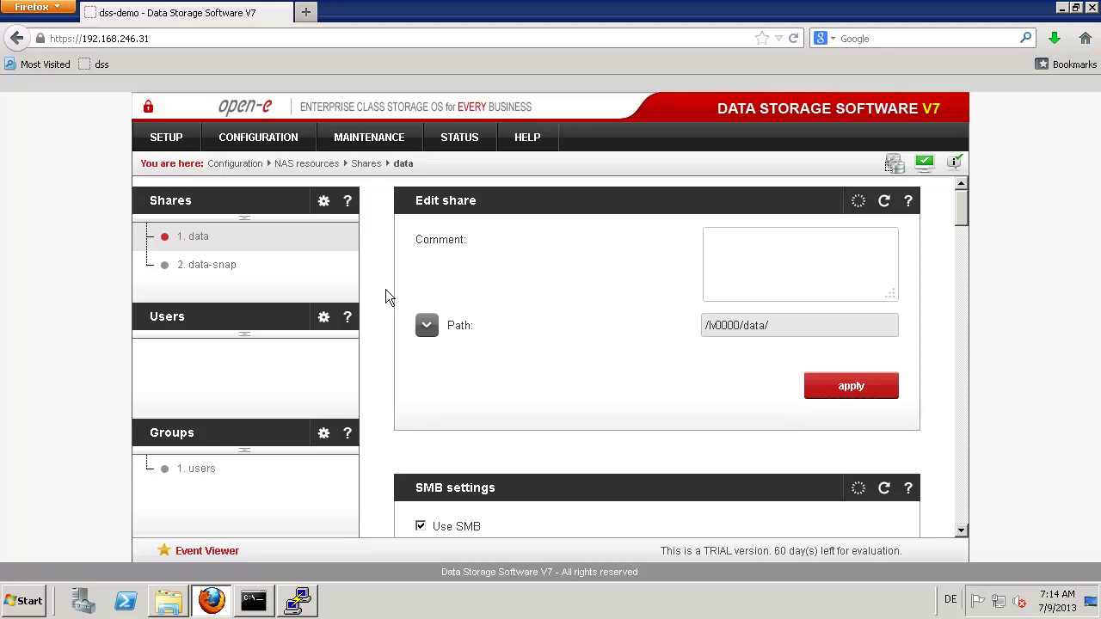
Stop snapshot snap00000 under Maintenance > Snapshot.
left_click(343, 138)
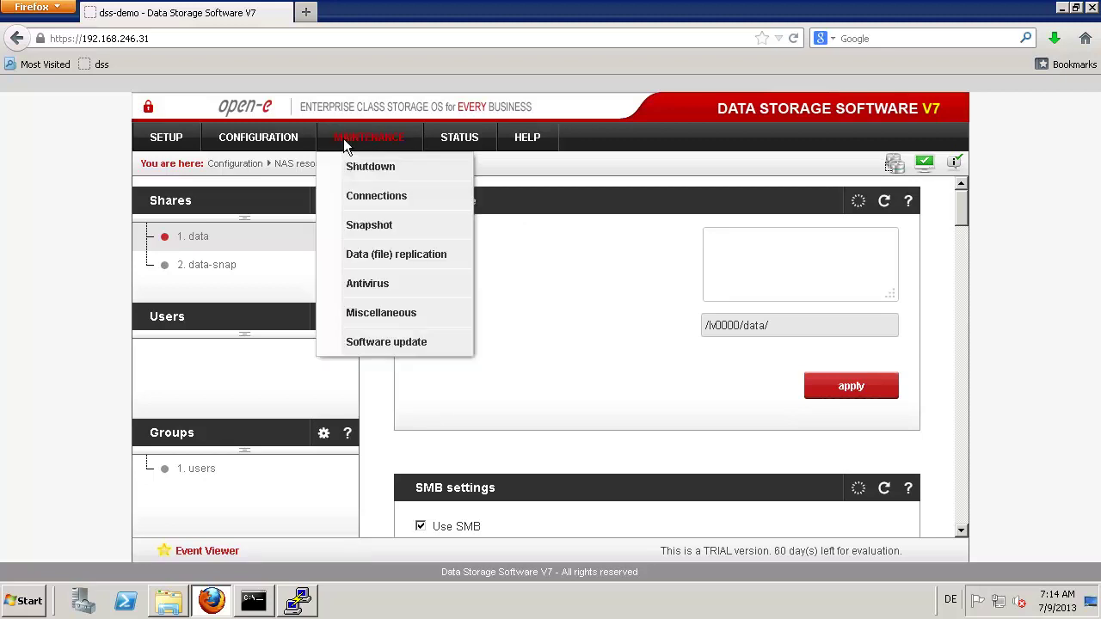
left_click(350, 227)
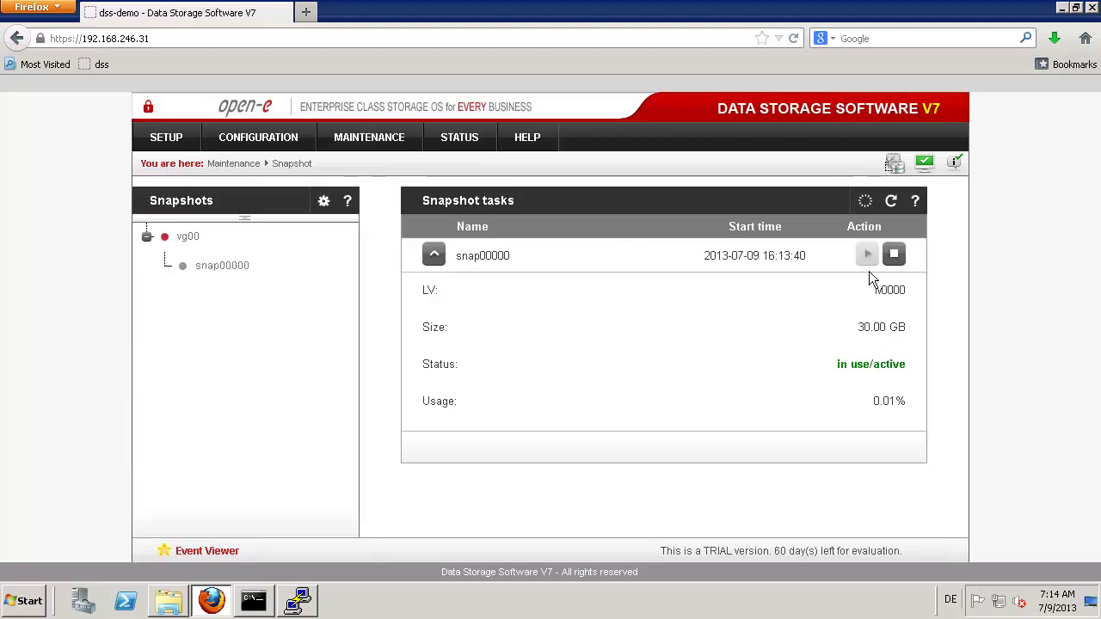
left_click(894, 254)
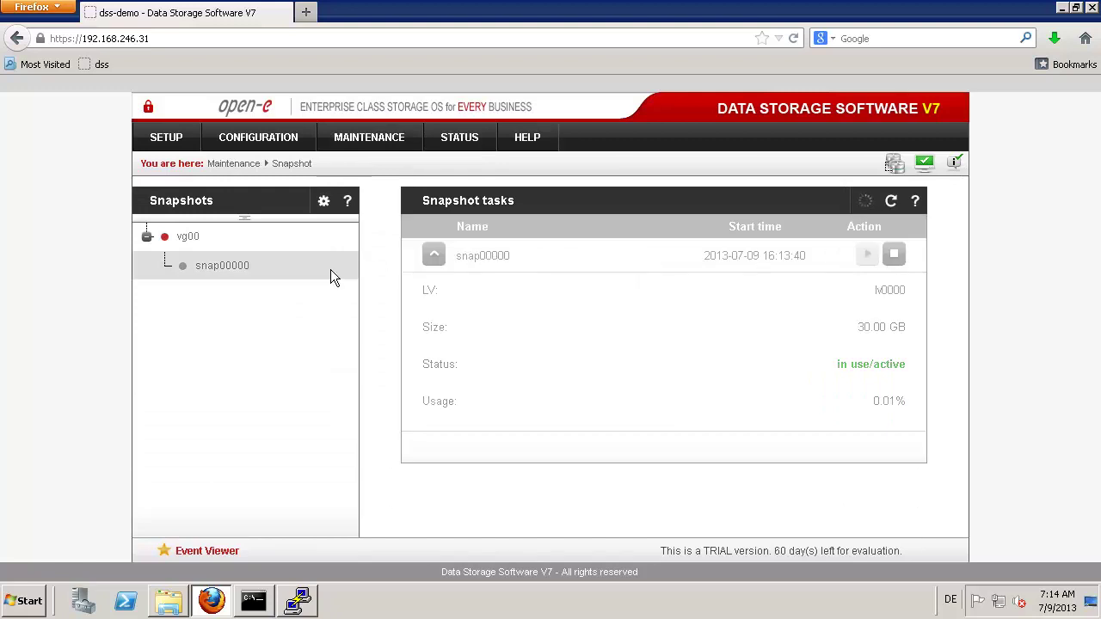
Go to Configuration > NAS resources > Shares and view the data-snap share's settings.
left_click(278, 142)
mouse_move(267, 239)
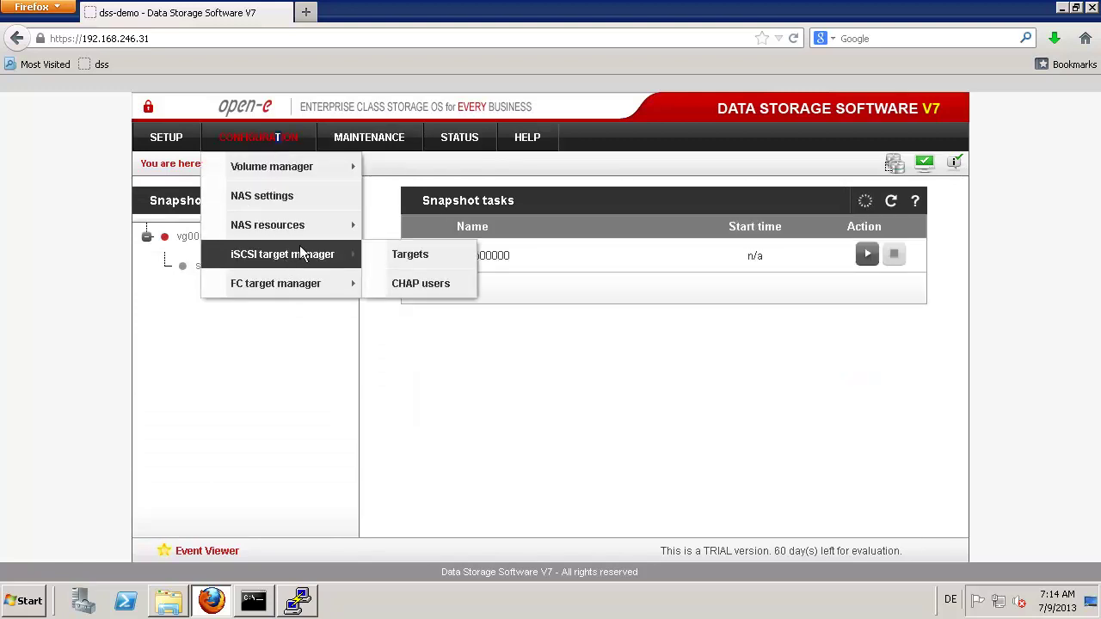
left_click(383, 226)
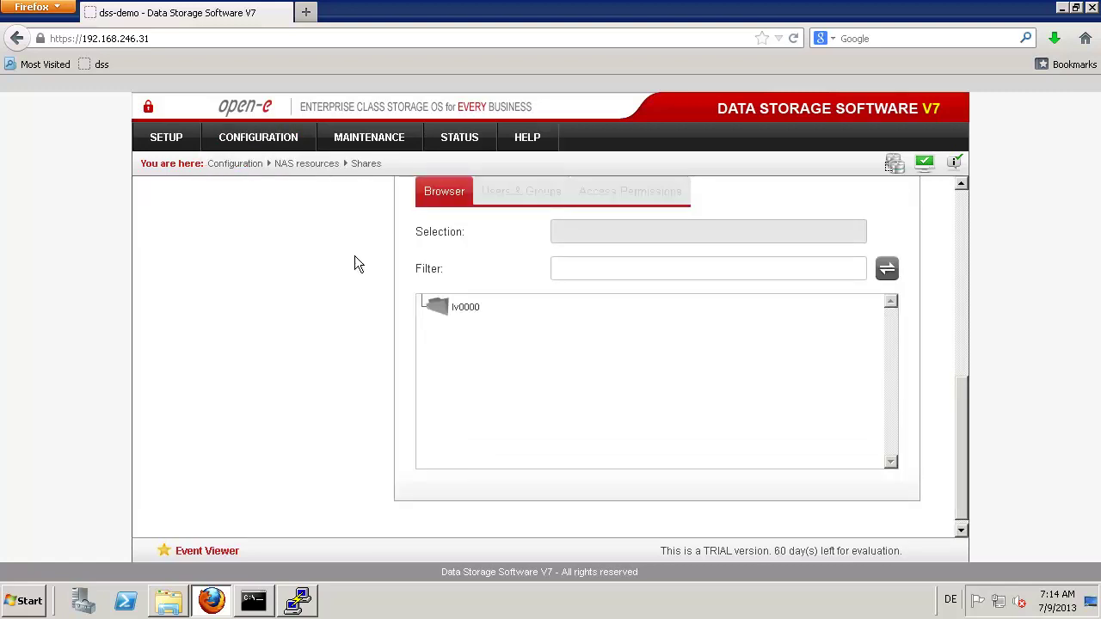
scroll(393, 255, "up", 3)
scroll(395, 258, "up", 5)
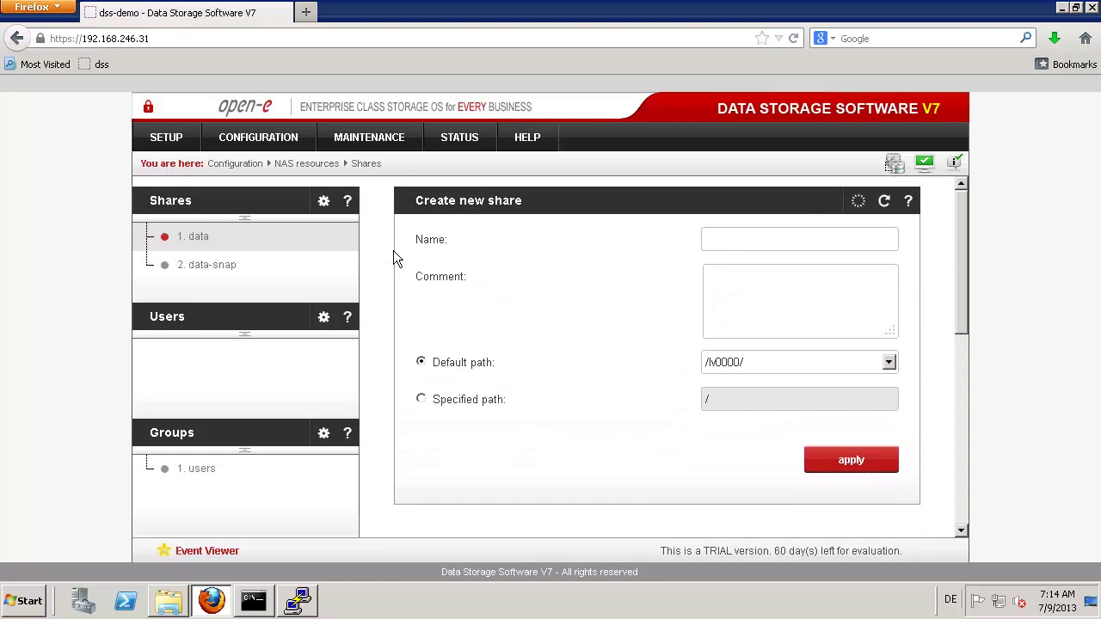
left_click(228, 267)
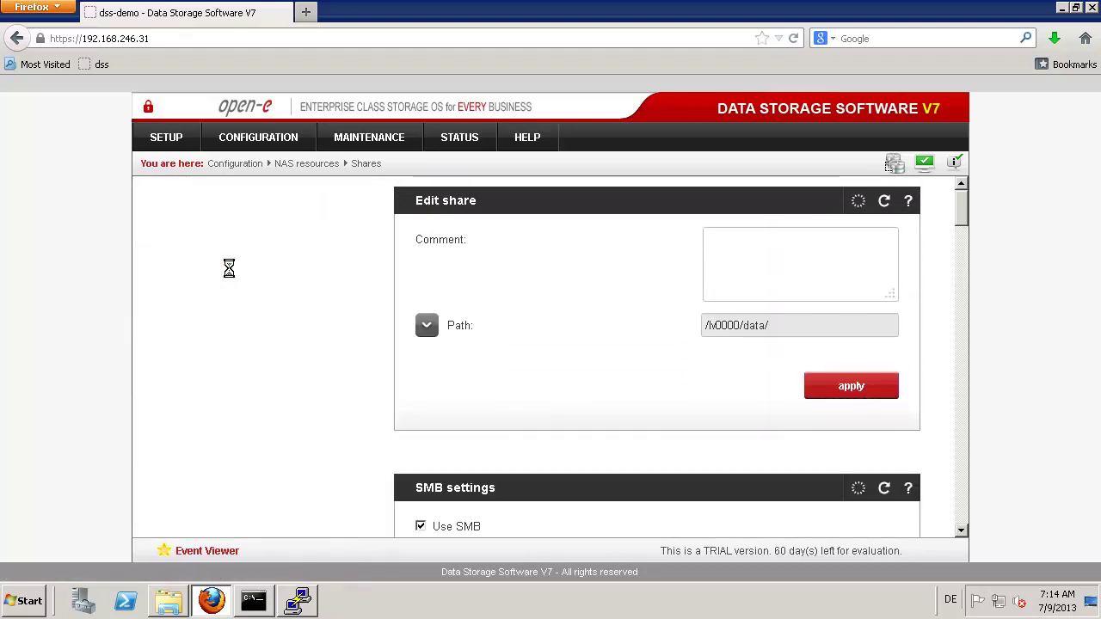
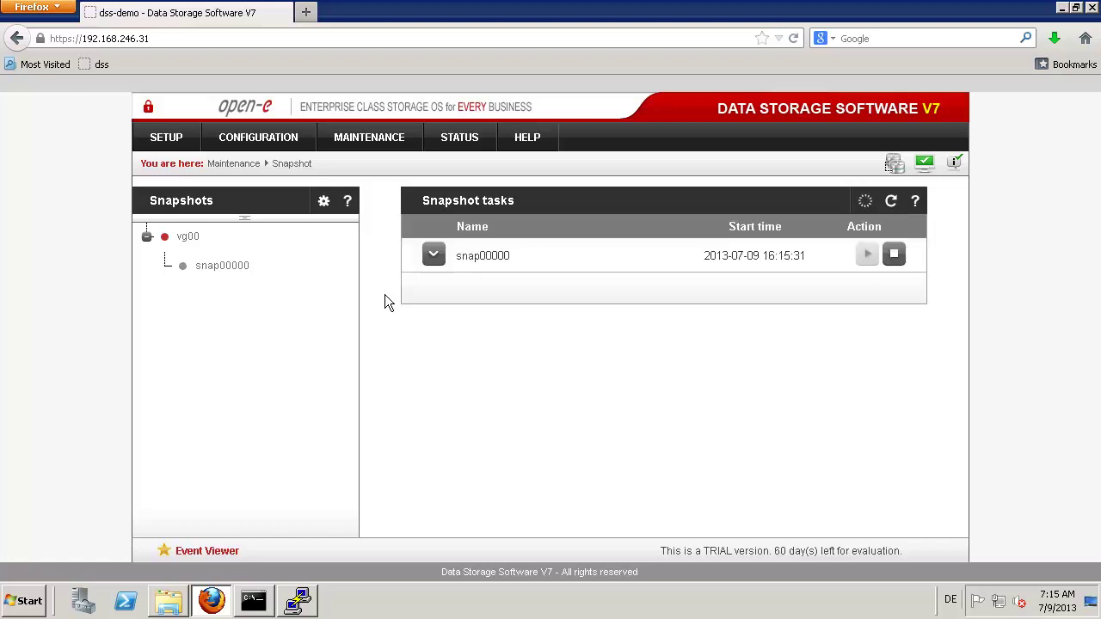
Open the data-snap share's settings under NAS resources > Shares, showing path /snap00000/.
left_click(252, 134)
mouse_move(314, 231)
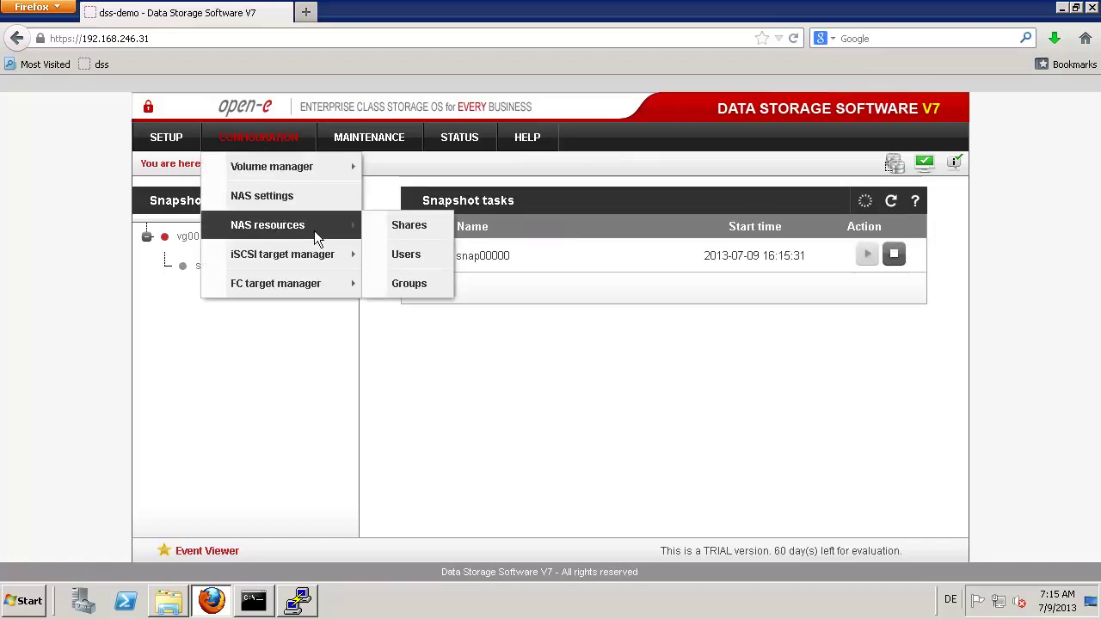
left_click(386, 231)
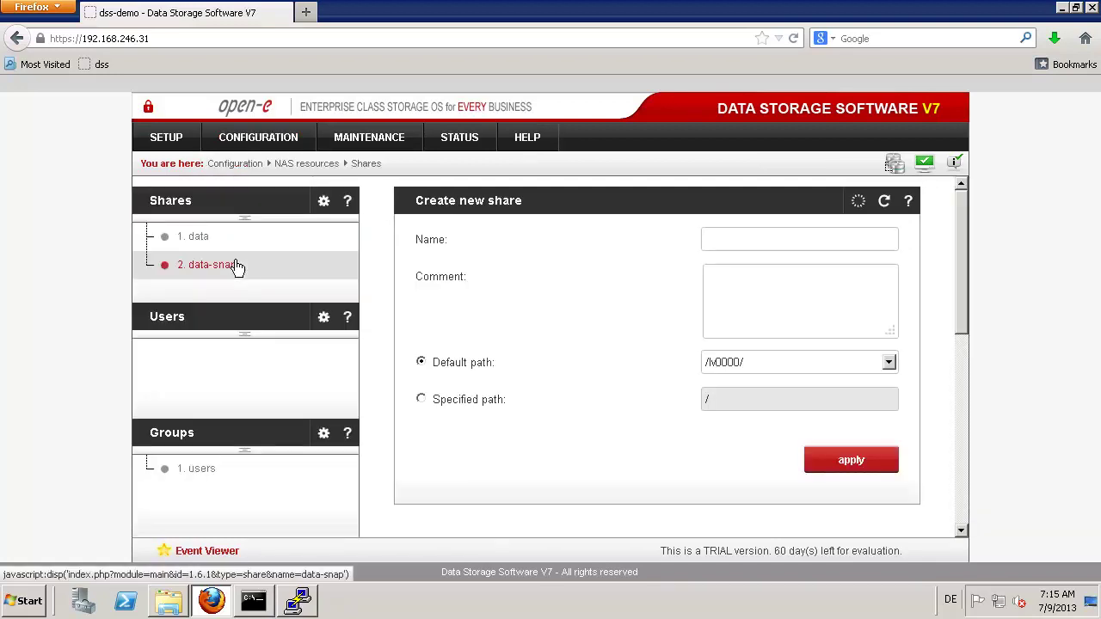
left_click(222, 269)
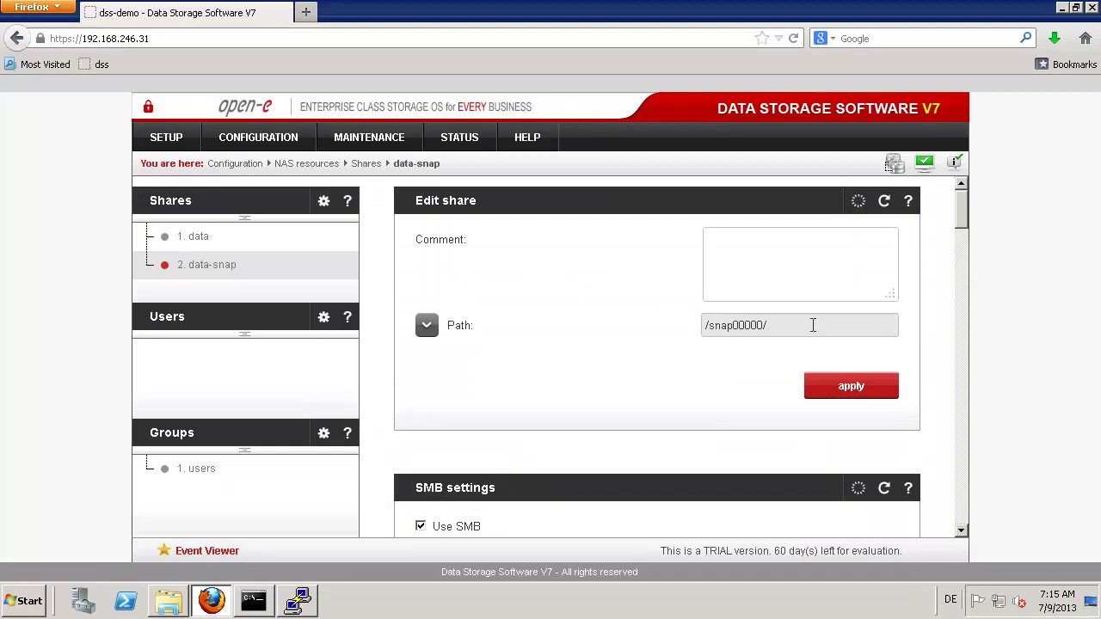
key("alt+Tab")
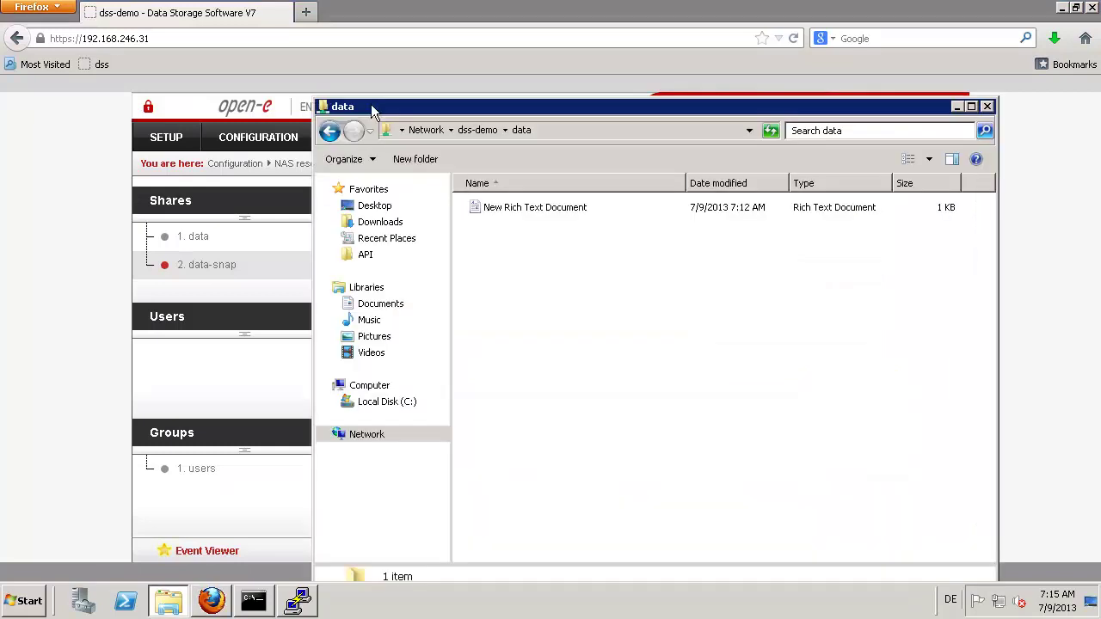
In Explorer, try to open \\dss-demo\data-snap from the address bar.
left_click(614, 132)
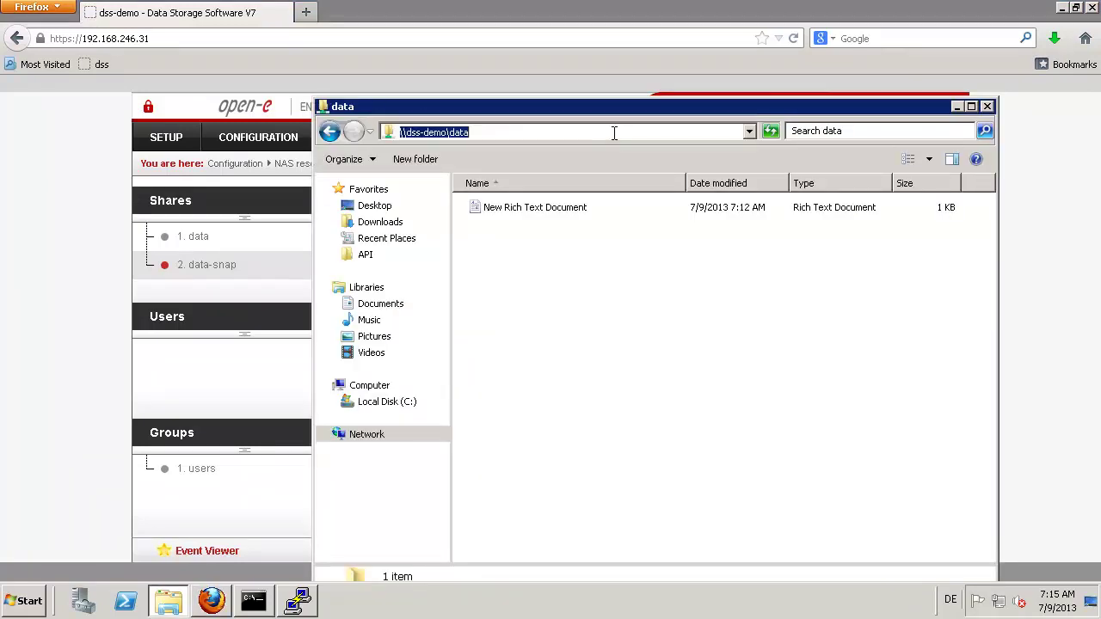
left_click(614, 132)
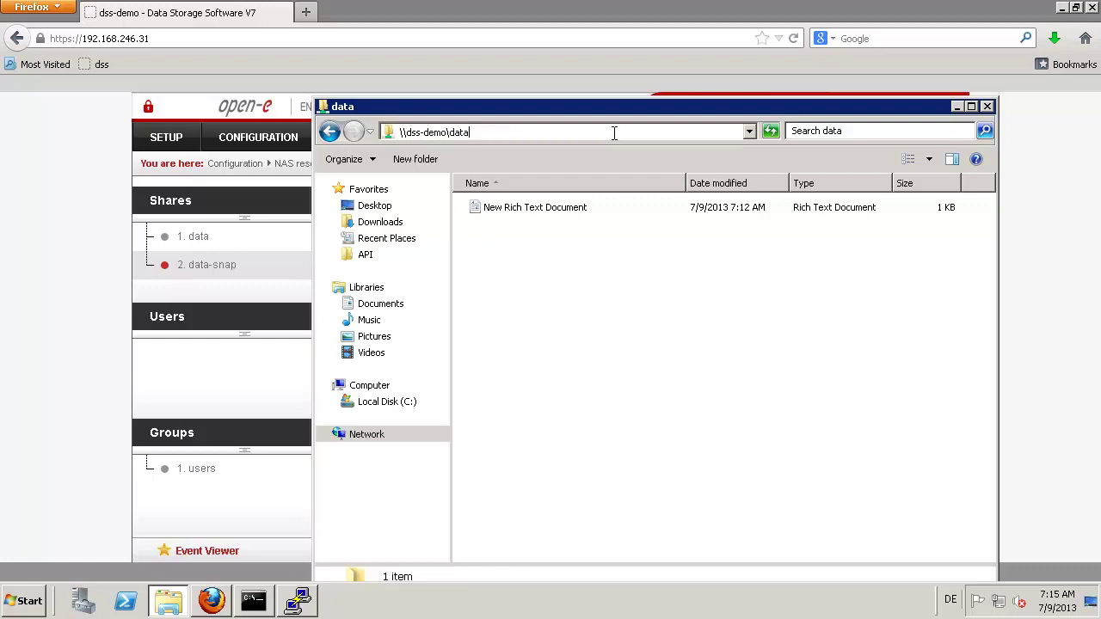
type("-")
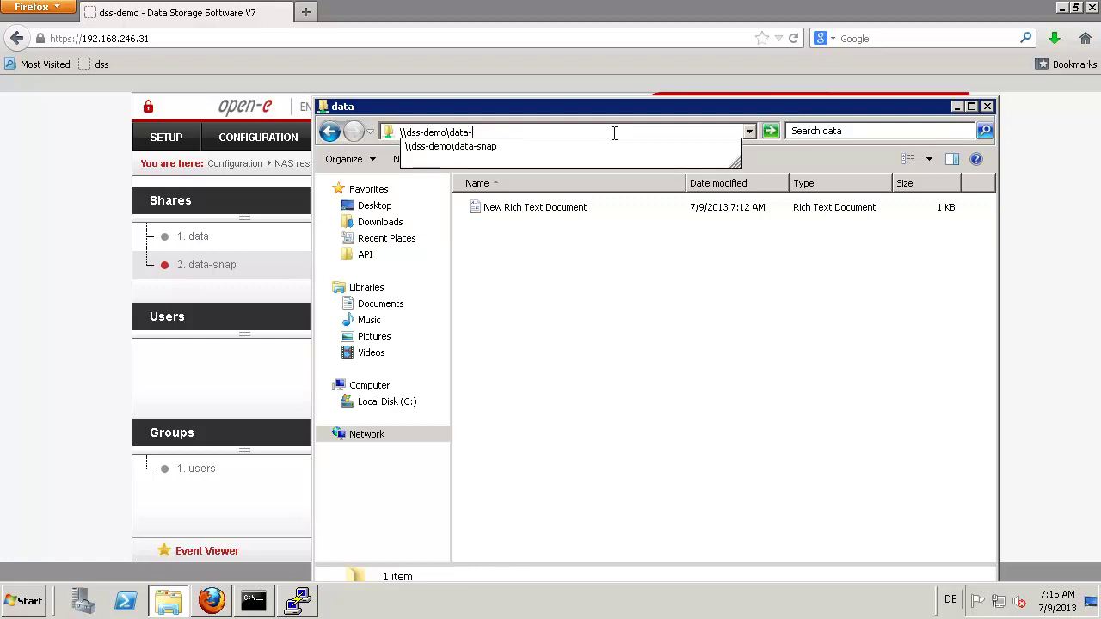
key("Down")
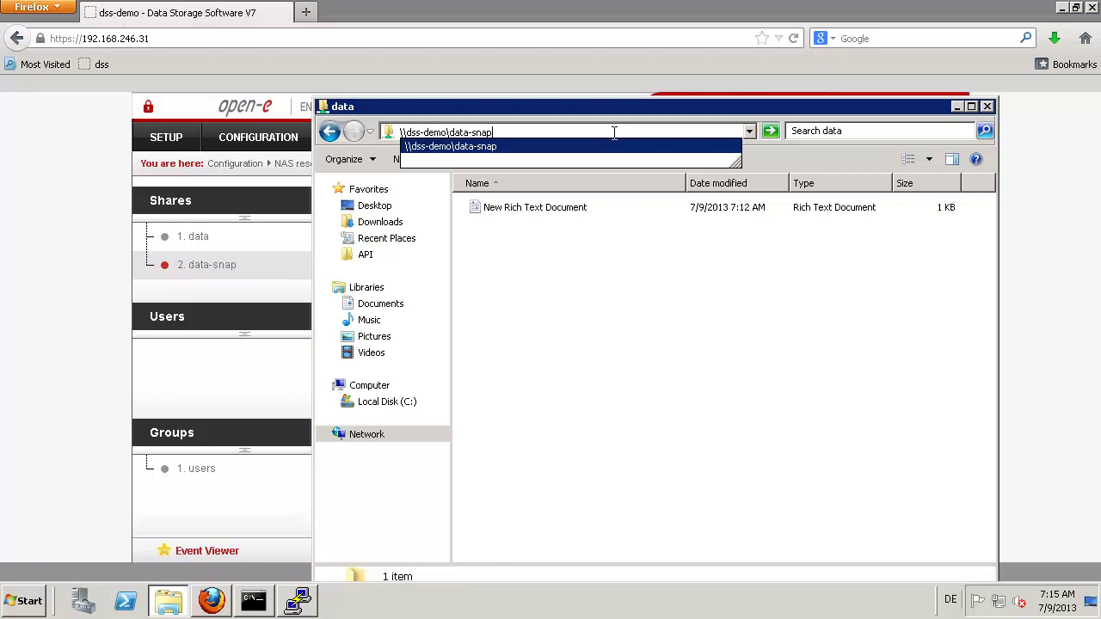
key("Return")
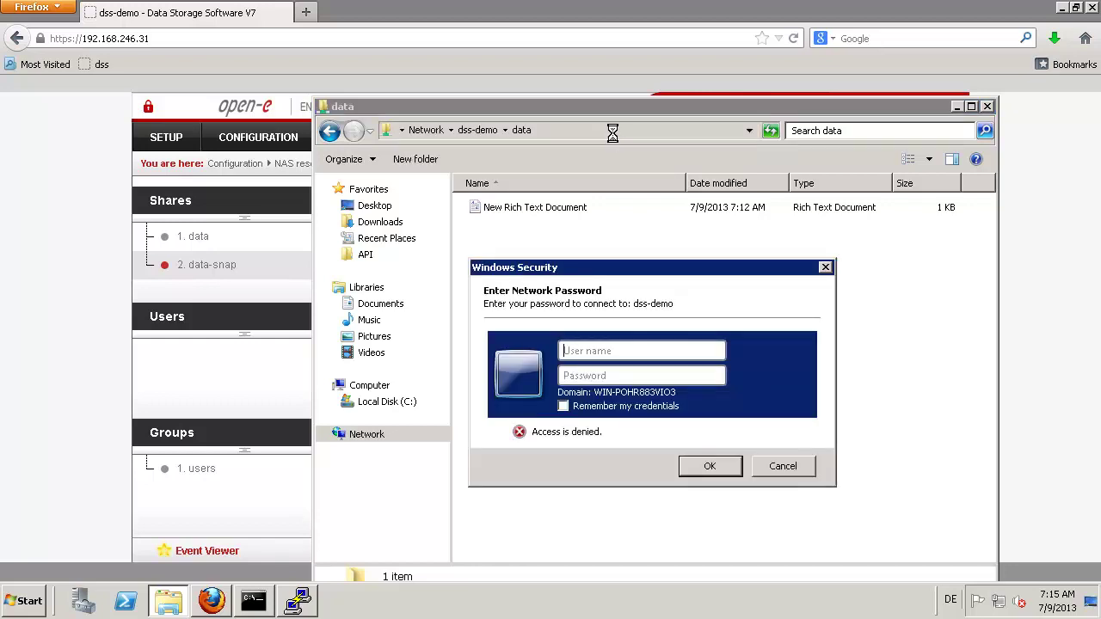
Cancel the access-denied password prompt and return to the share settings in Firefox.
left_click(774, 466)
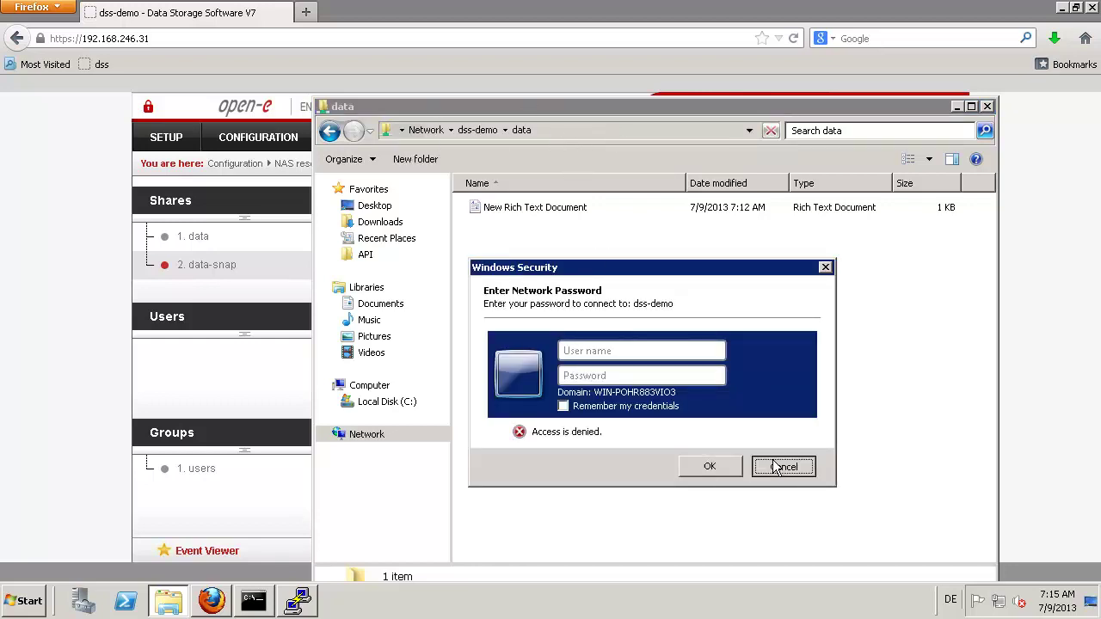
left_click(27, 223)
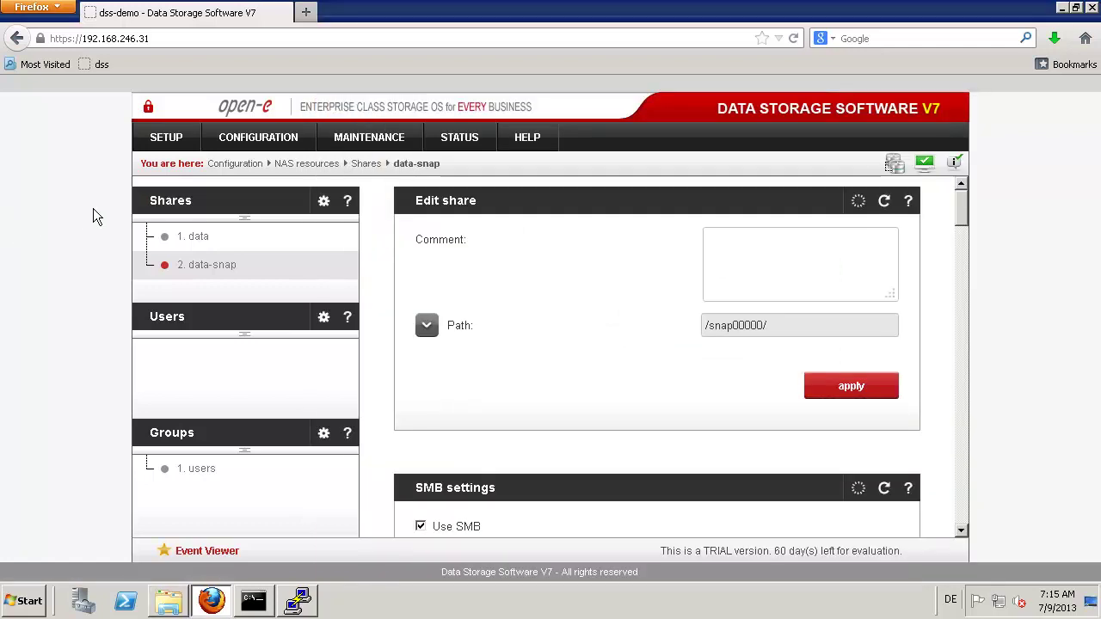
mouse_move(400, 146)
Rerun ipconfig /flushdns from the Command Prompt history.
key("alt+Tab")
key("alt+Tab")
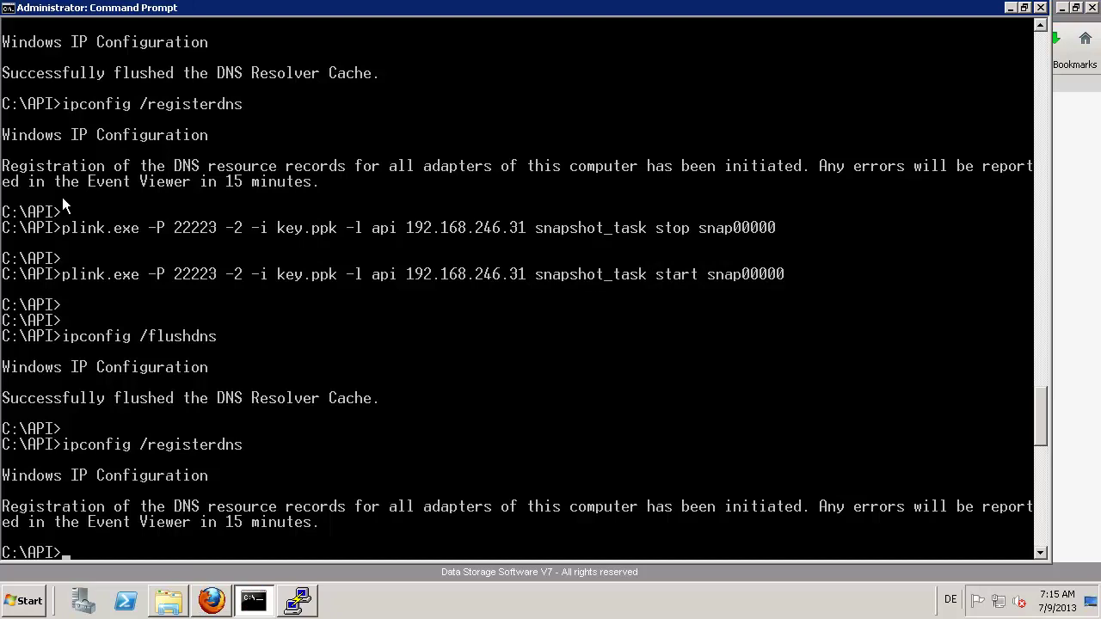
key("Up")
key("Up")
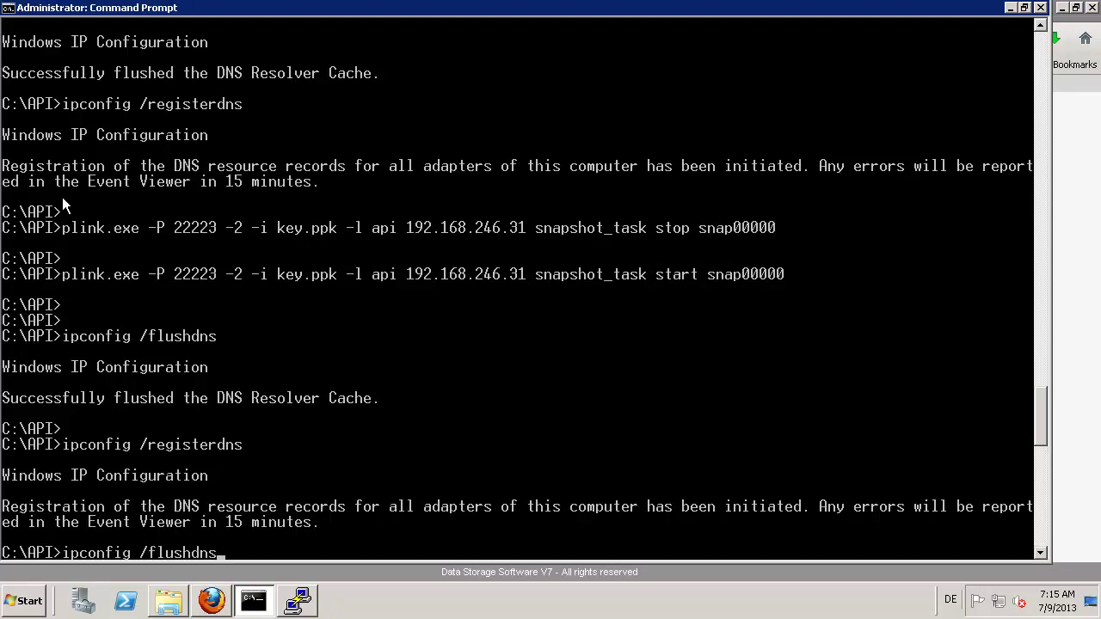
key("Return")
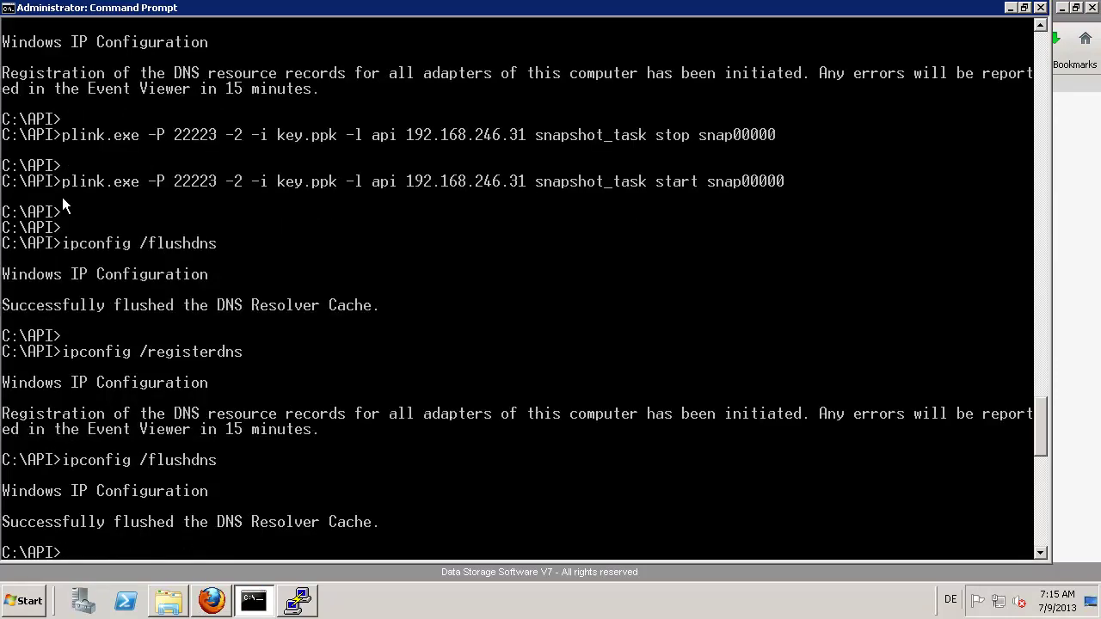
key("Return")
Rerun ipconfig /registerdns from the command history, then switch windows.
key("Up")
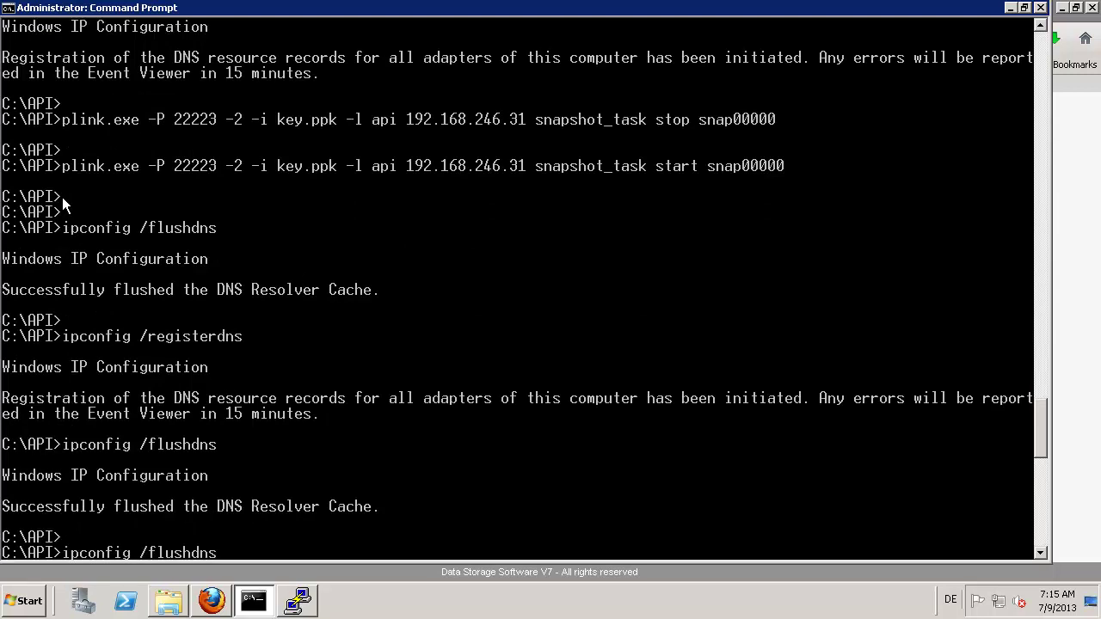
key("Up")
key("Up")
key("Up")
key("Up")
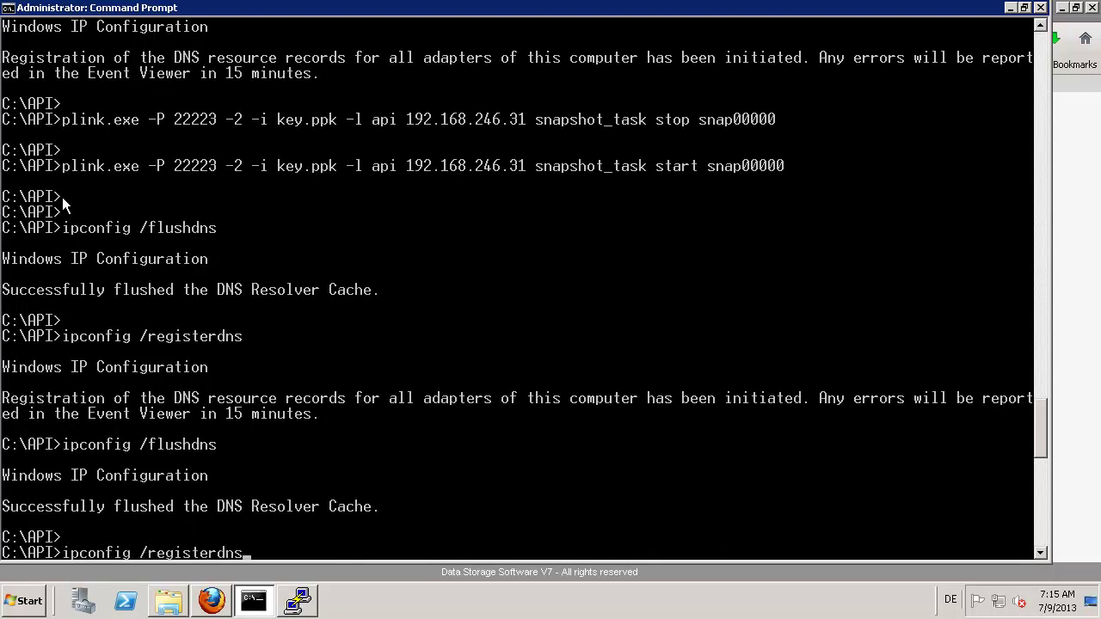
key("Return")
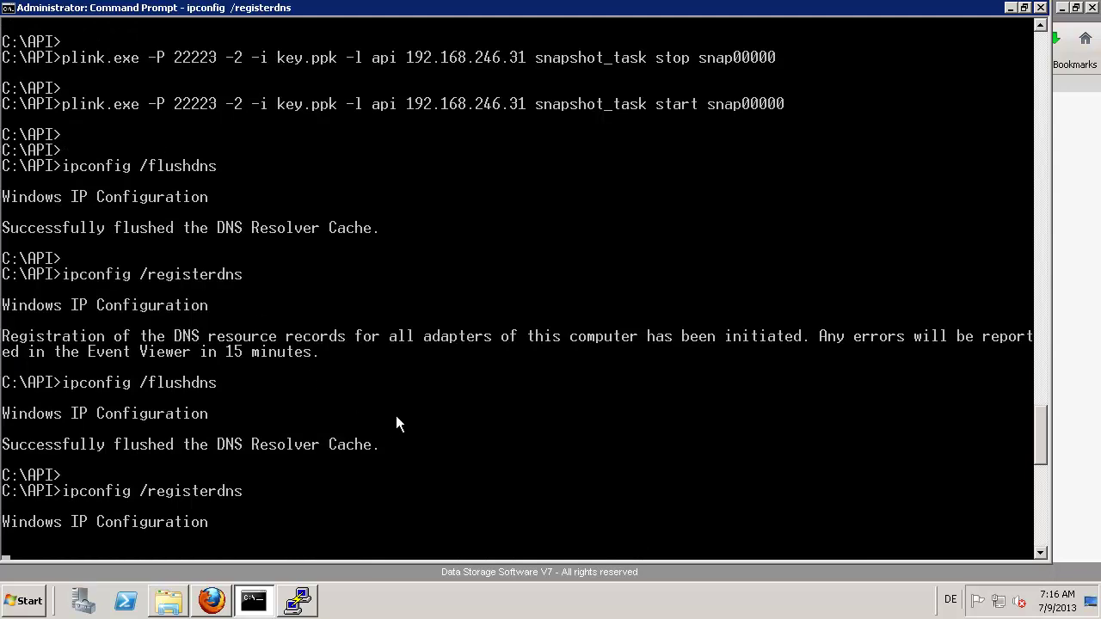
key("alt+Tab")
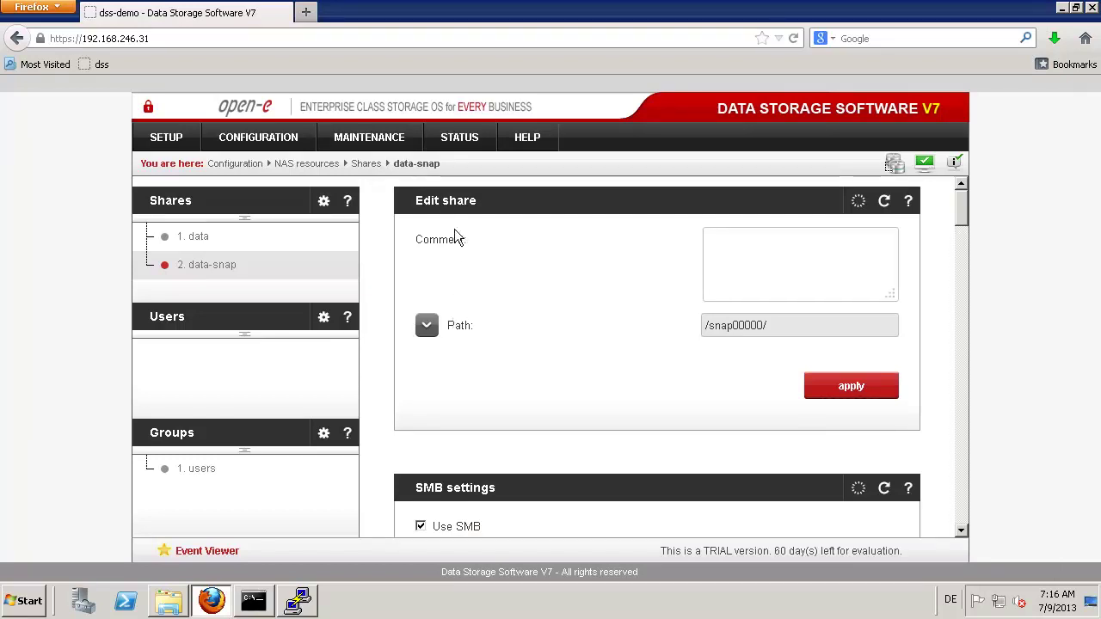
key("alt+Tab")
key("Tab")
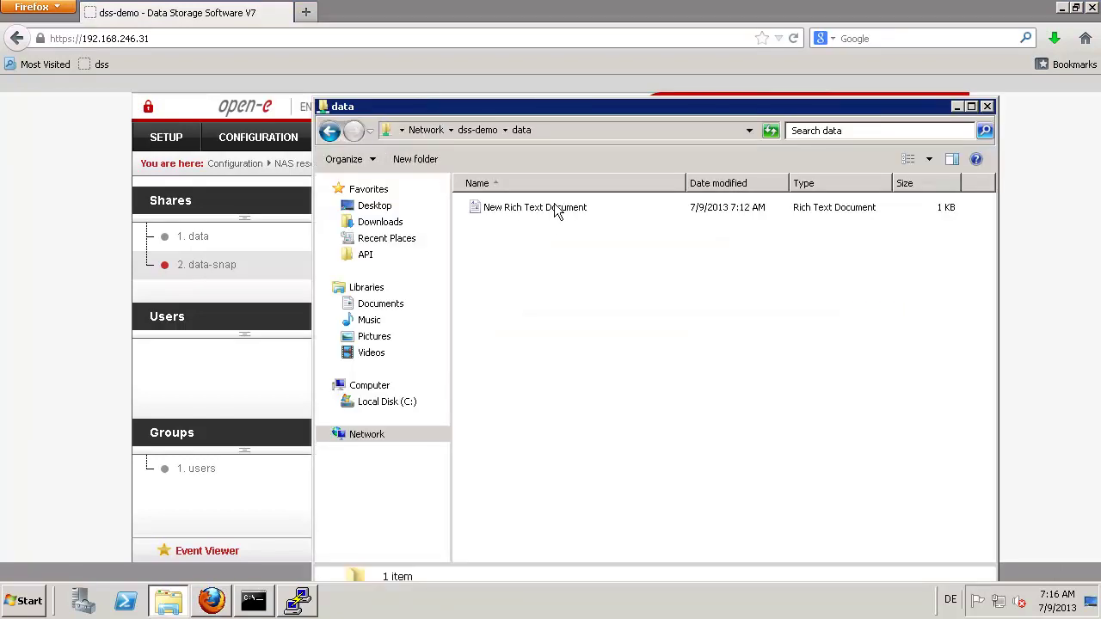
Retry \\dss-demo\data-snap in Explorer, cancel the access-denied prompt, and return to Firefox.
left_click(561, 130)
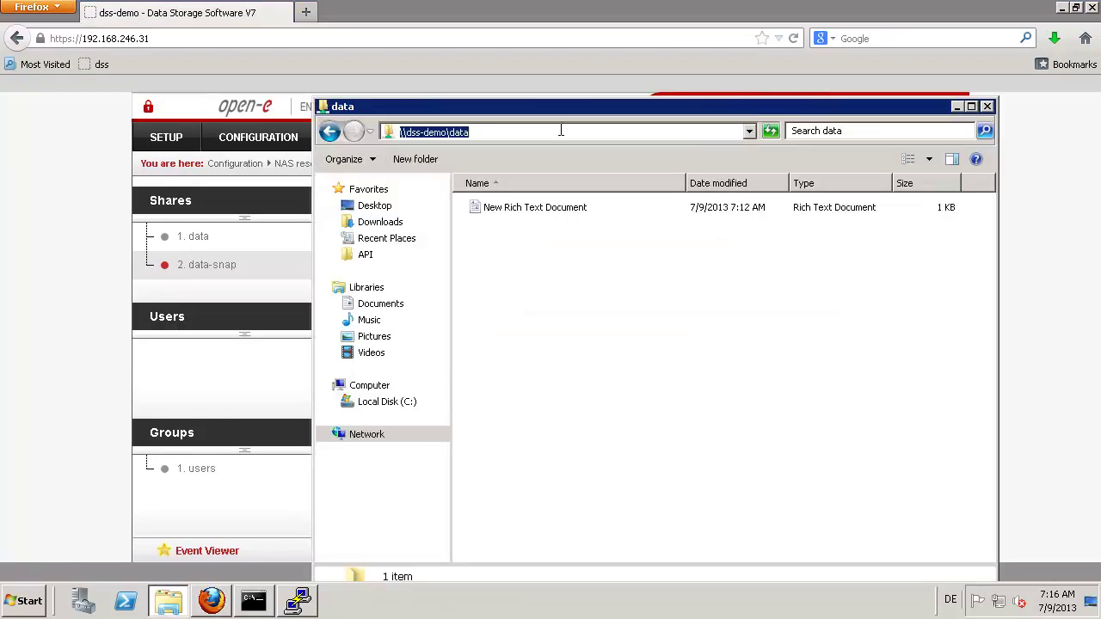
left_click(561, 130)
type("-")
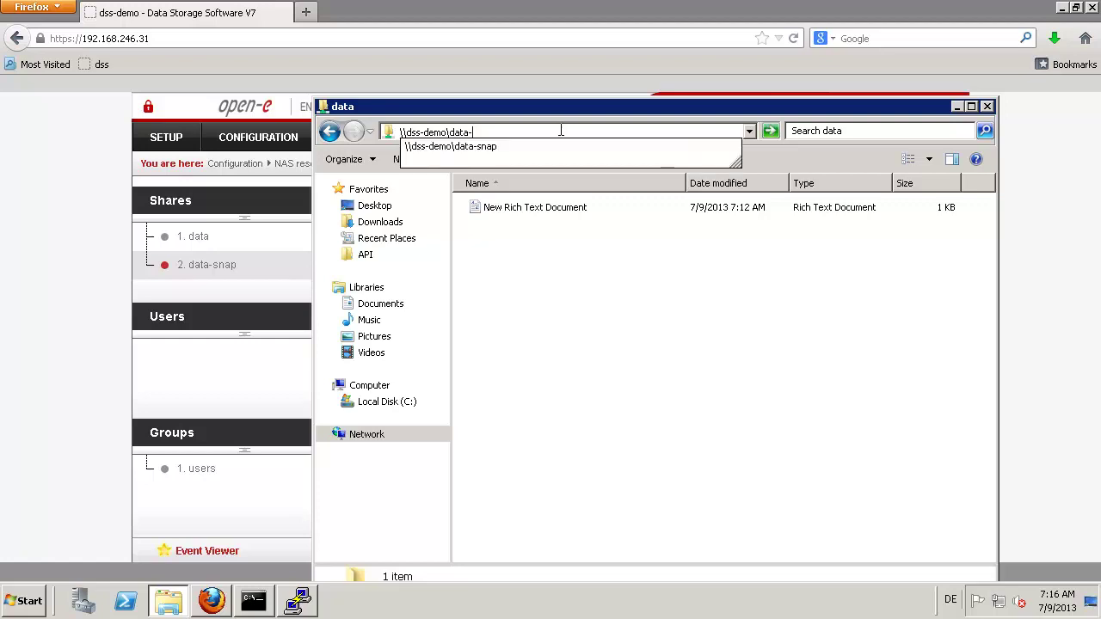
key("Down")
key("Return")
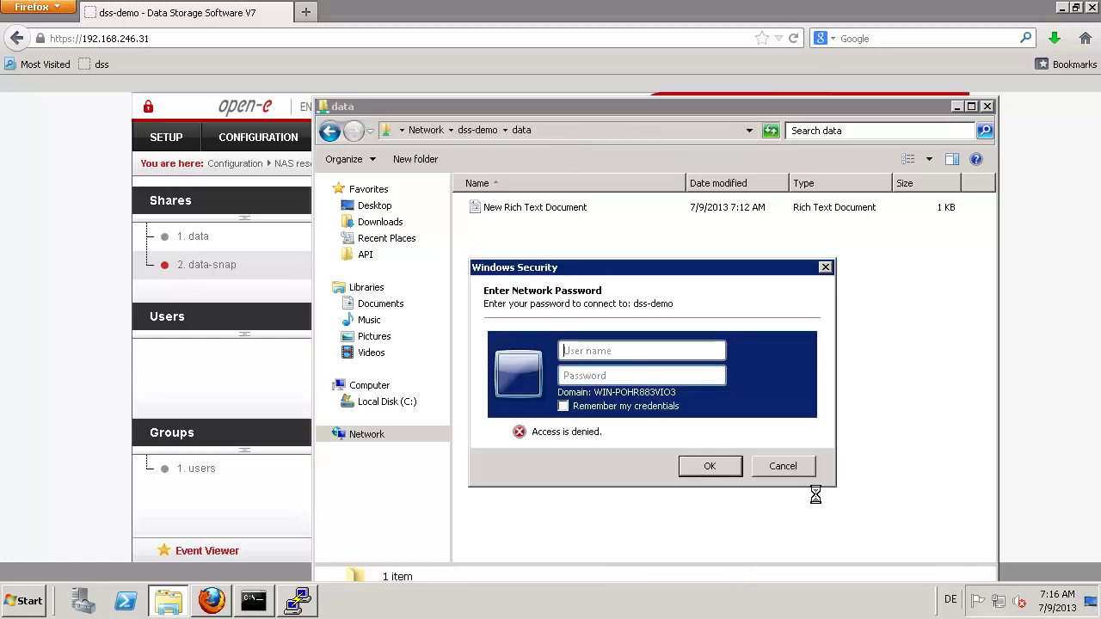
left_click(793, 465)
left_click(110, 296)
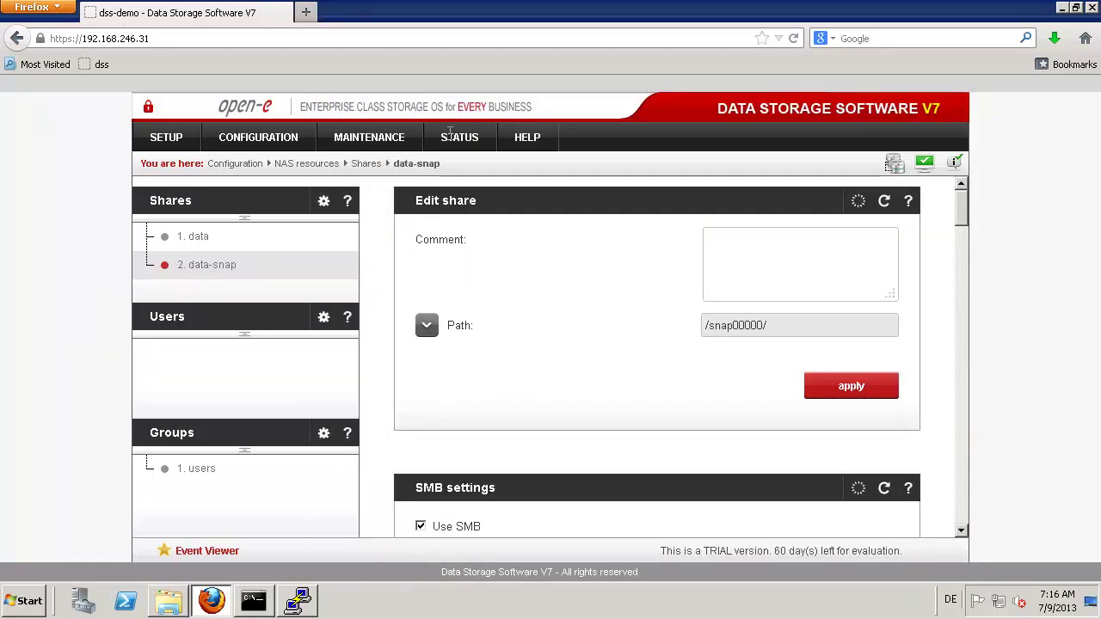
Reset SMB connections under MAINTENANCE > Connections, accepting the 2-connected-users warning.
mouse_move(366, 135)
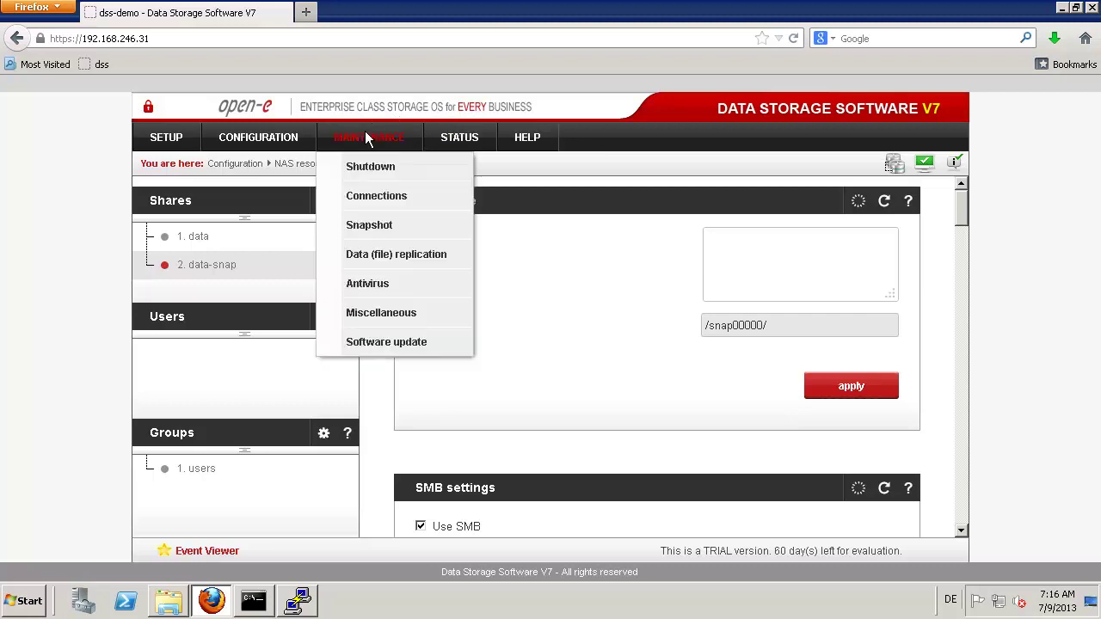
left_click(374, 195)
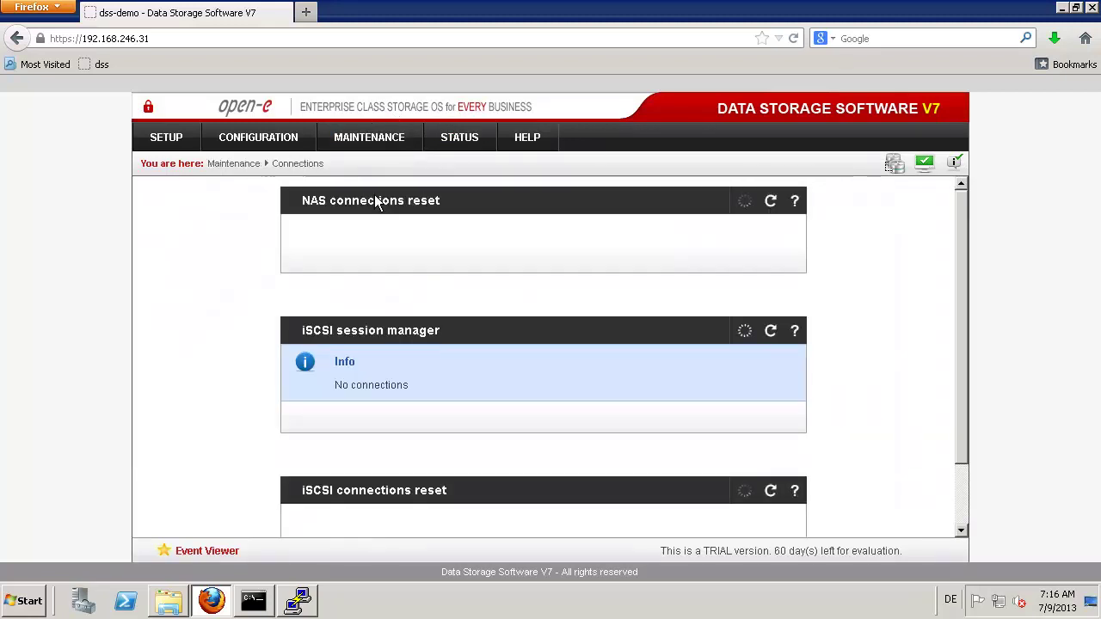
left_click(308, 240)
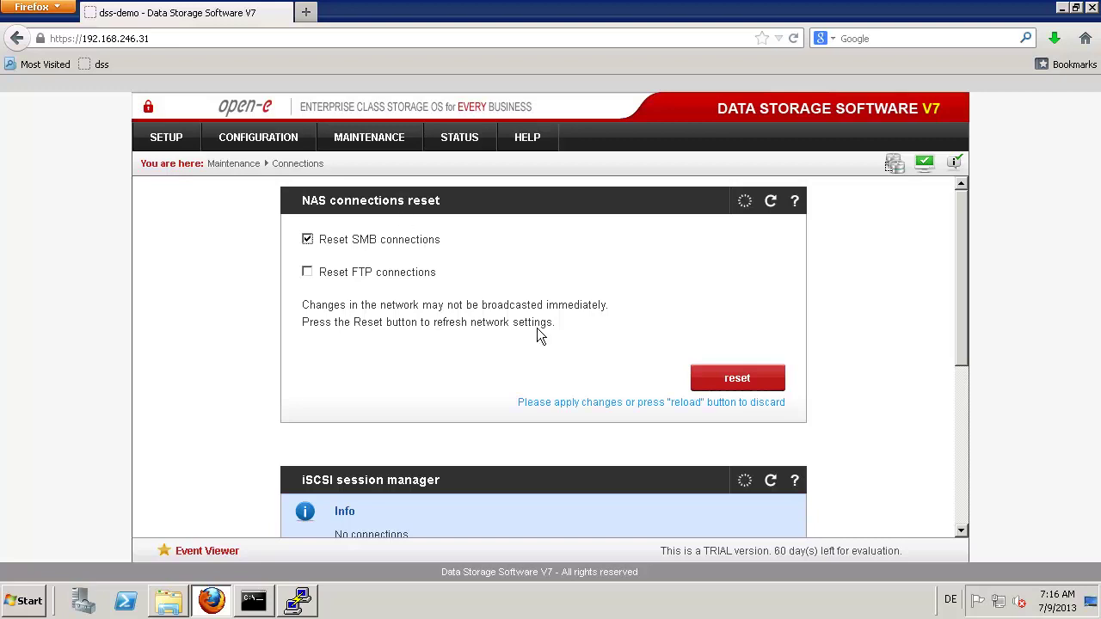
left_click(699, 377)
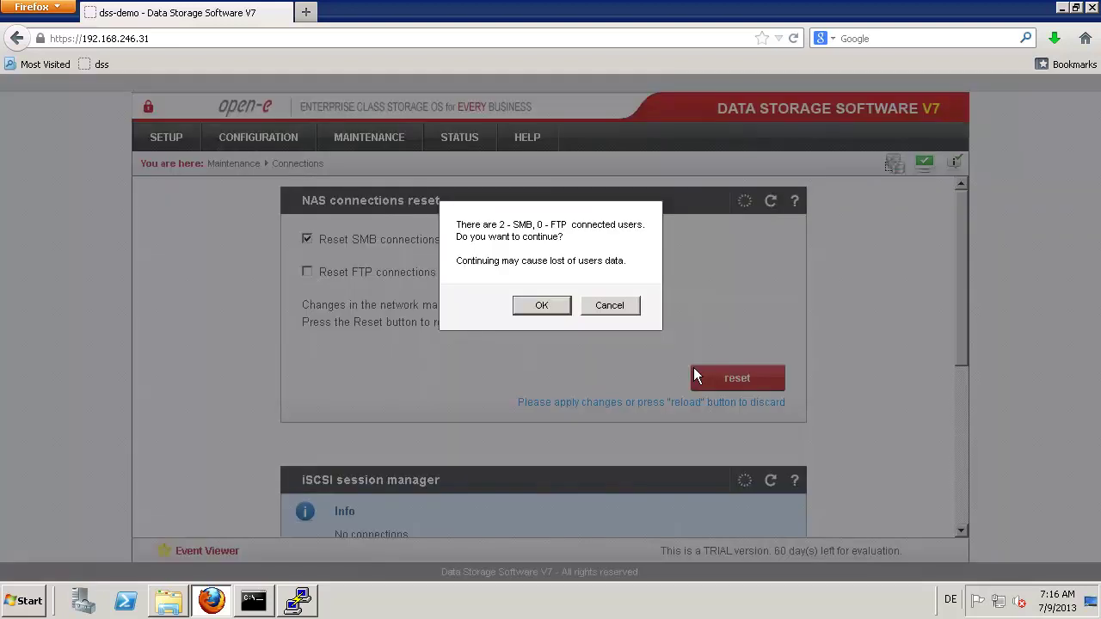
left_click(543, 305)
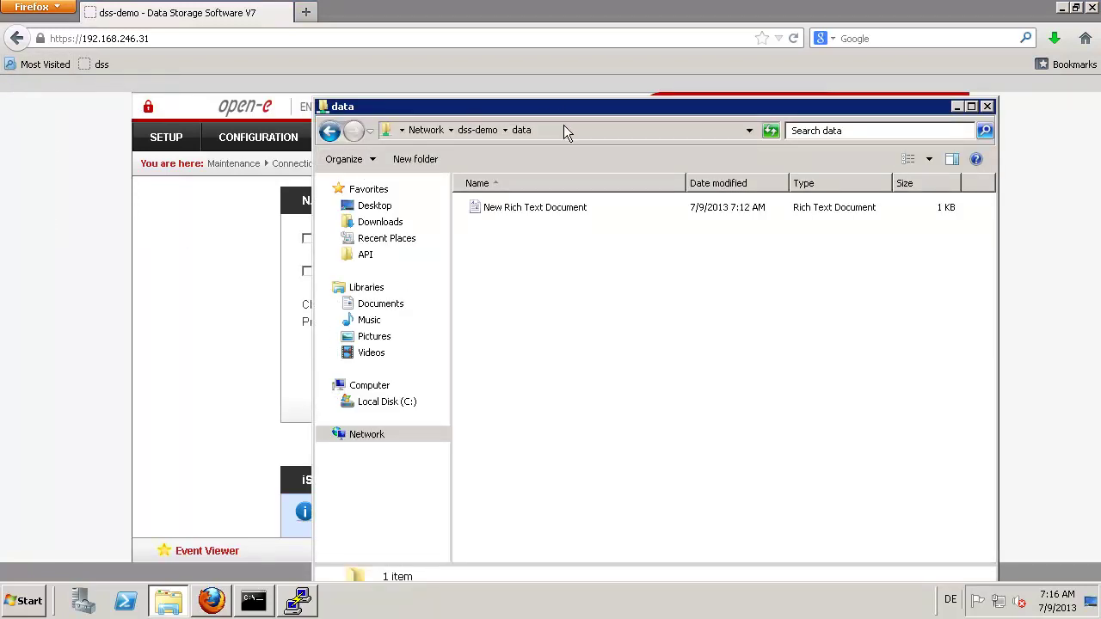
Reopen the dss-demo network path in Explorer, cancel the denied password prompt, and return to the console.
left_click(564, 125)
left_click(563, 125)
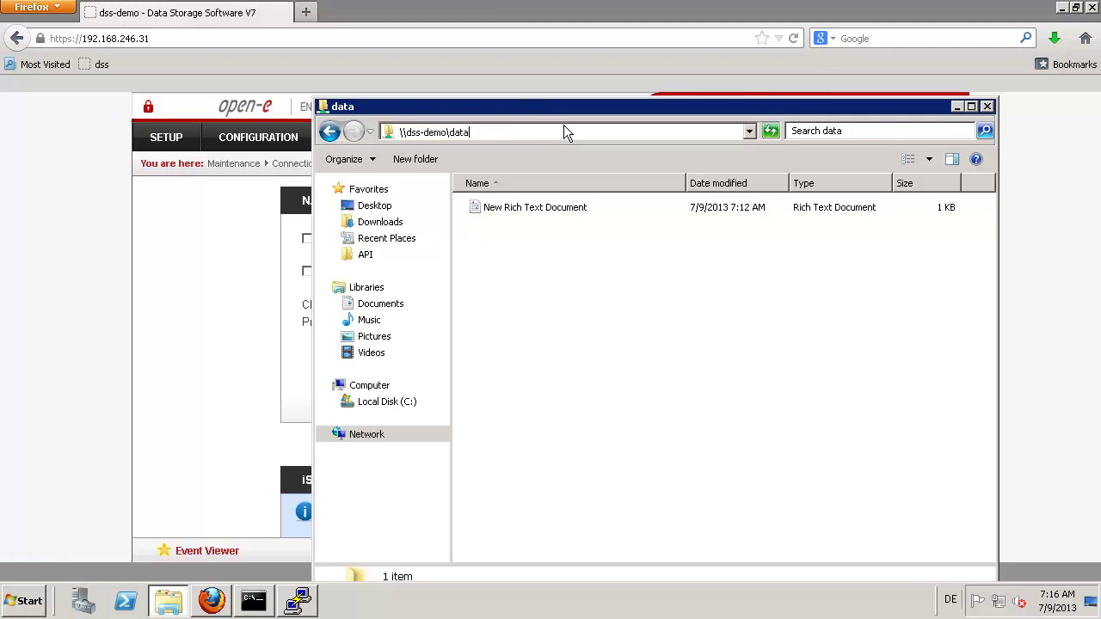
type("\\")
key("Down")
key("Return")
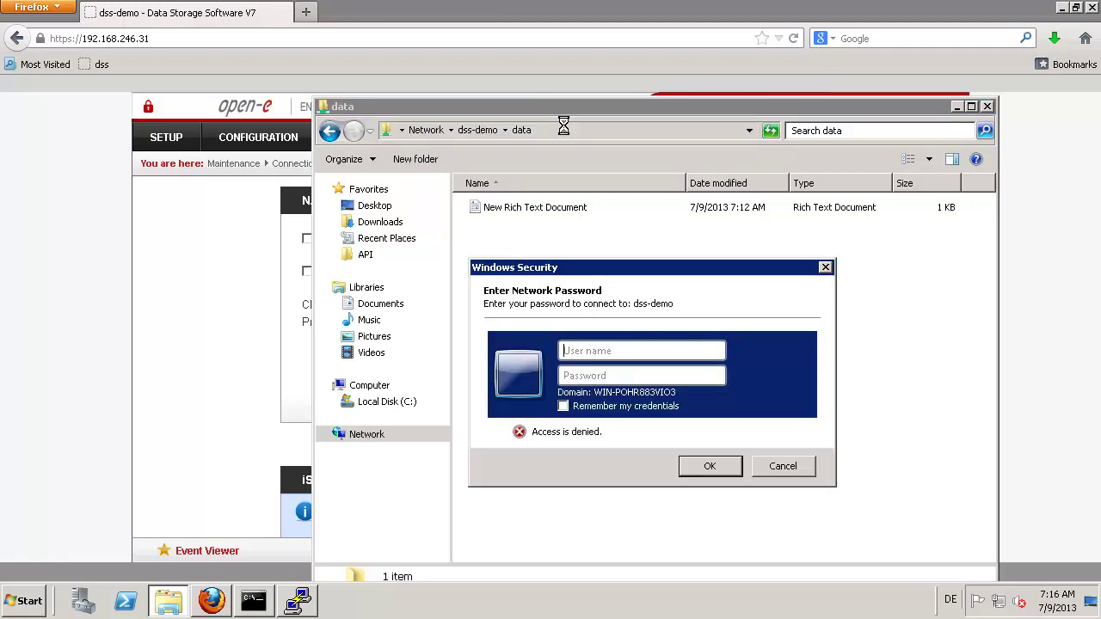
left_click(799, 471)
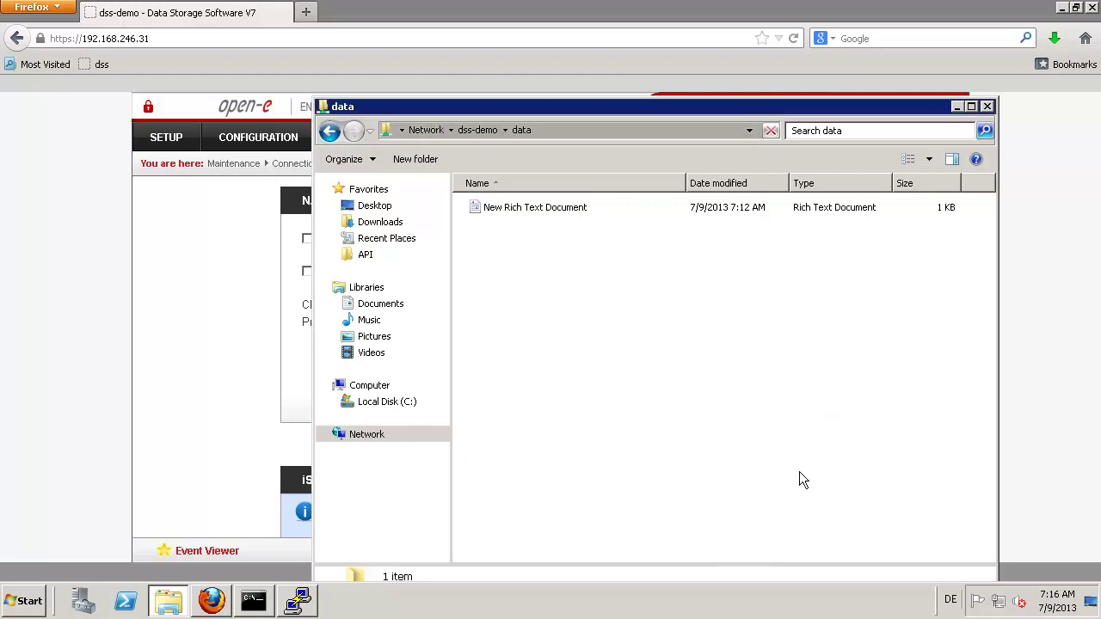
left_click(98, 277)
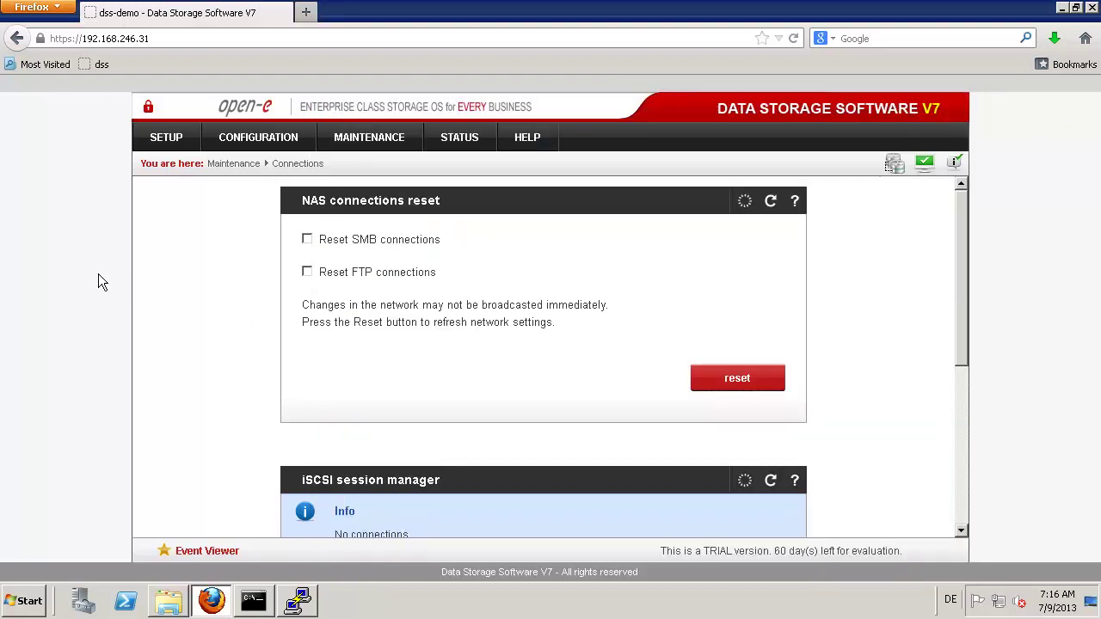
Set the data-snap share's SMB access to Guest (anyone without password) and apply.
left_click(254, 142)
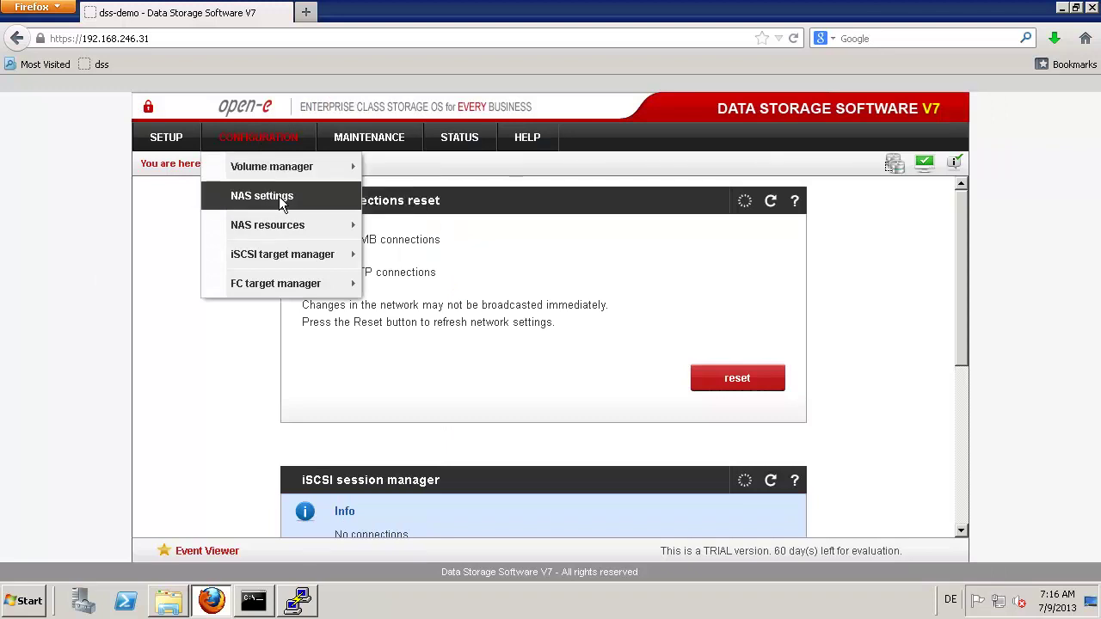
mouse_move(290, 227)
left_click(392, 225)
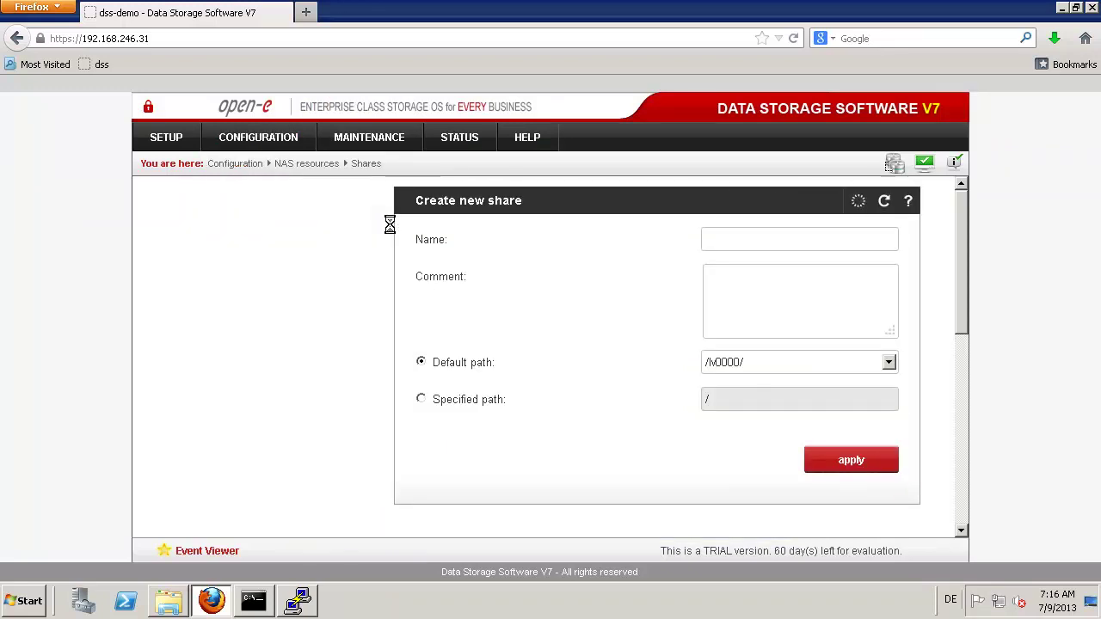
left_click(194, 235)
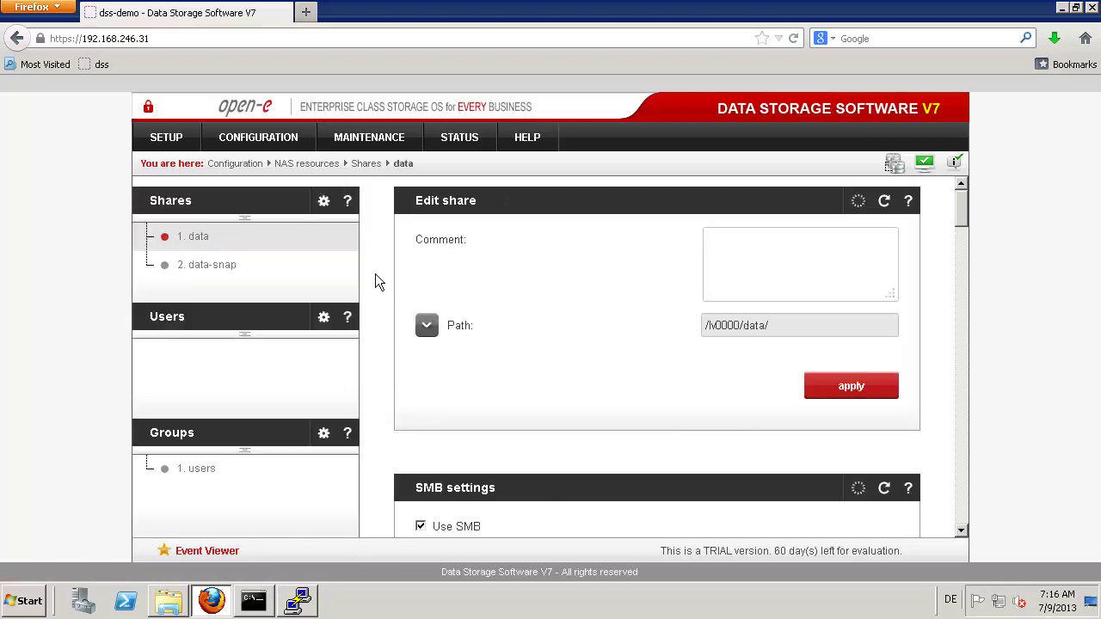
scroll(375, 273, "down", 5)
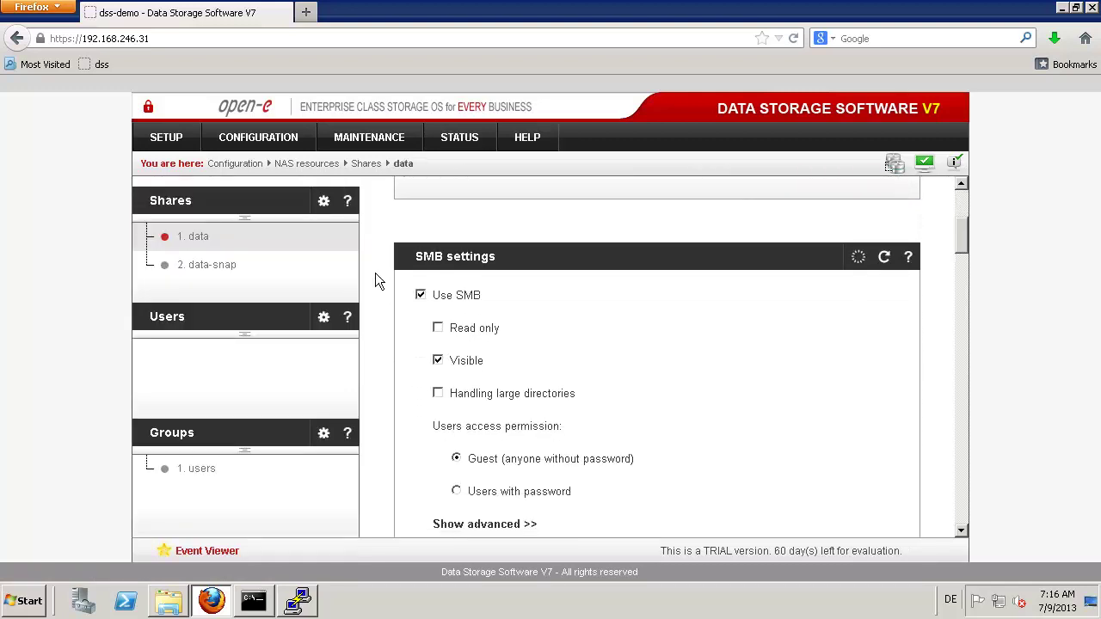
scroll(375, 272, "down", 1)
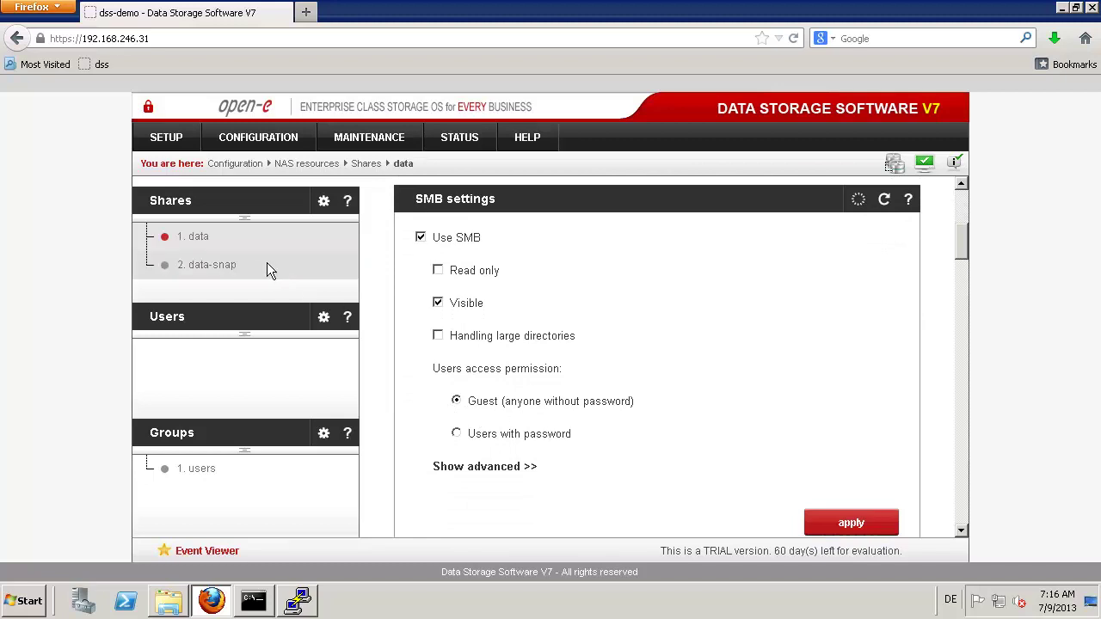
left_click(211, 263)
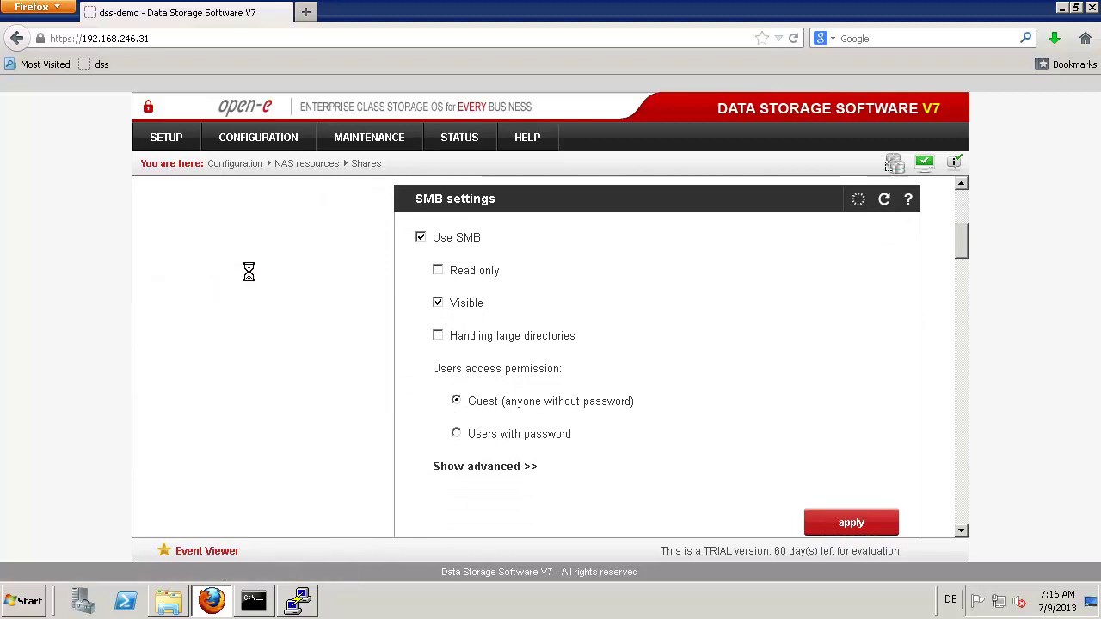
scroll(378, 285, "down", 5)
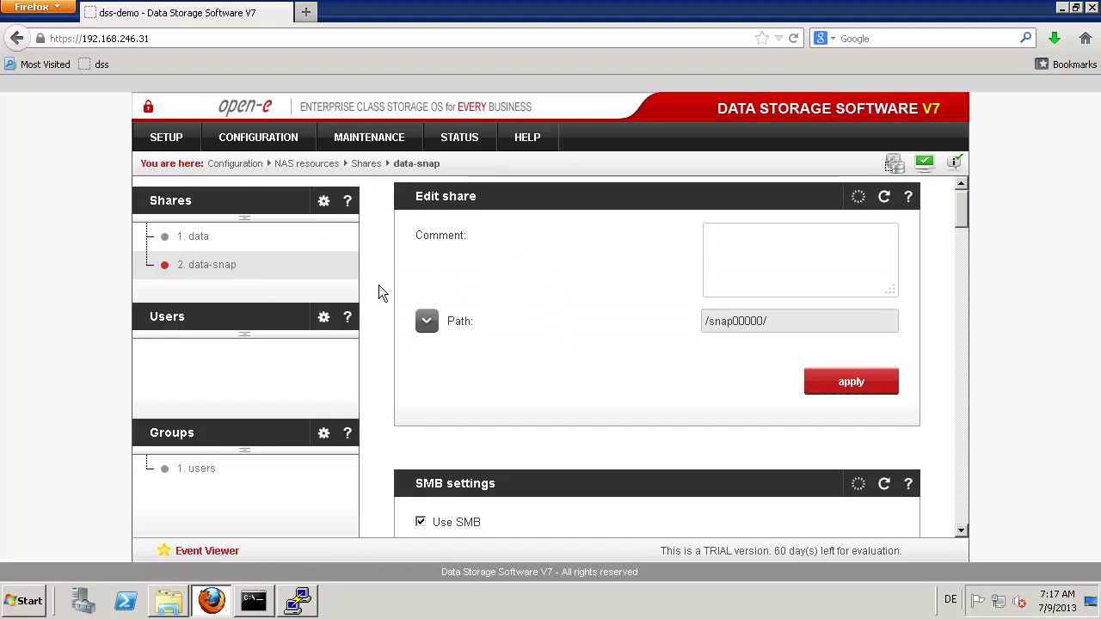
scroll(379, 284, "down", 3)
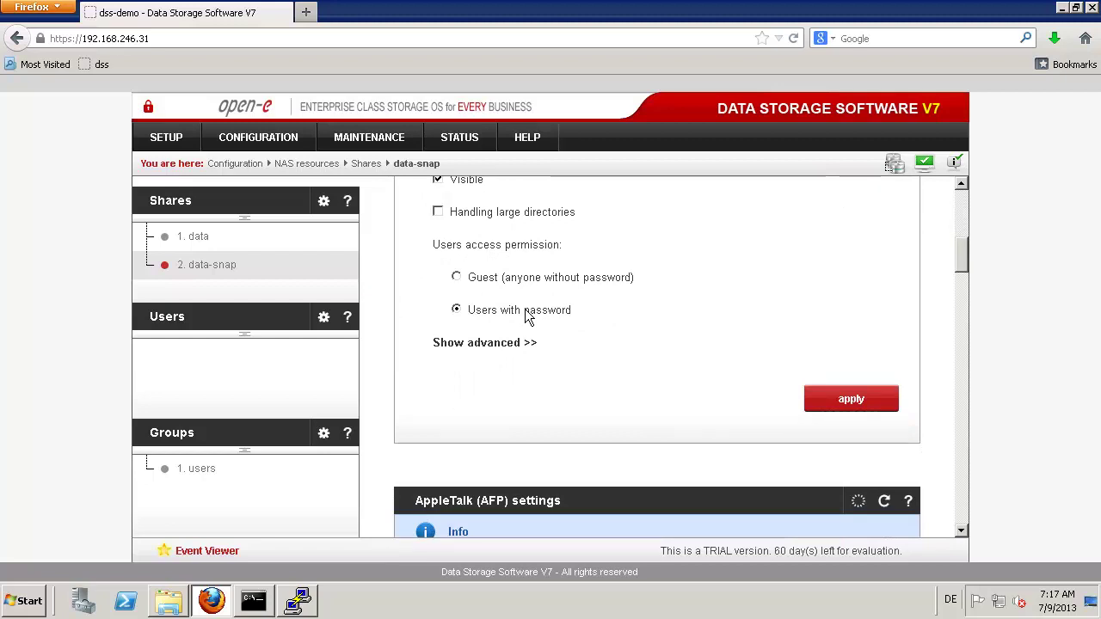
left_click(457, 278)
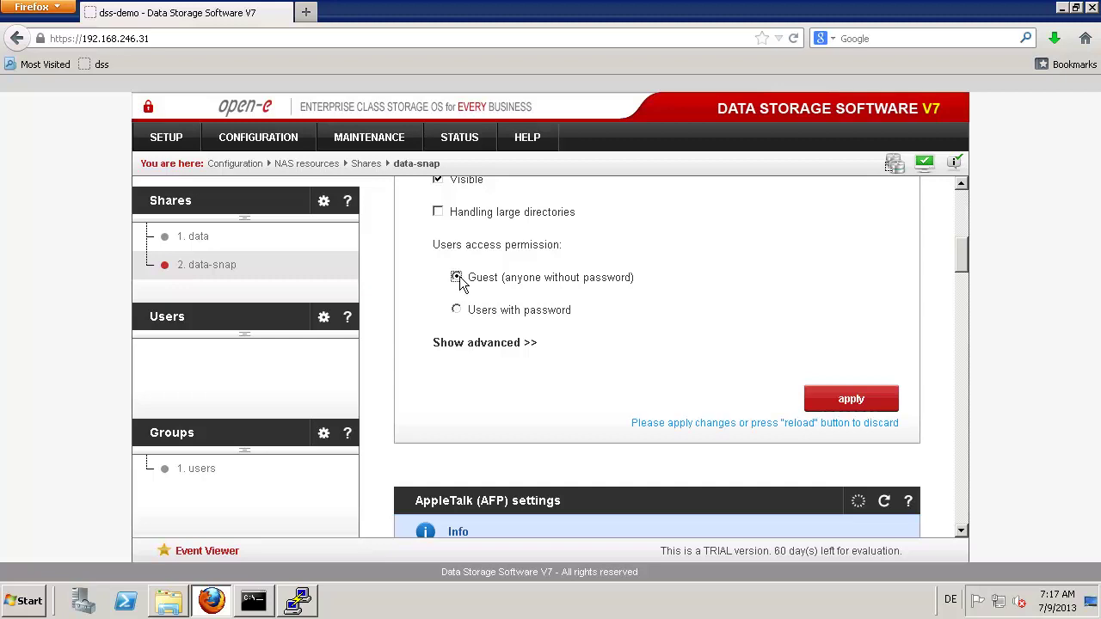
left_click(866, 399)
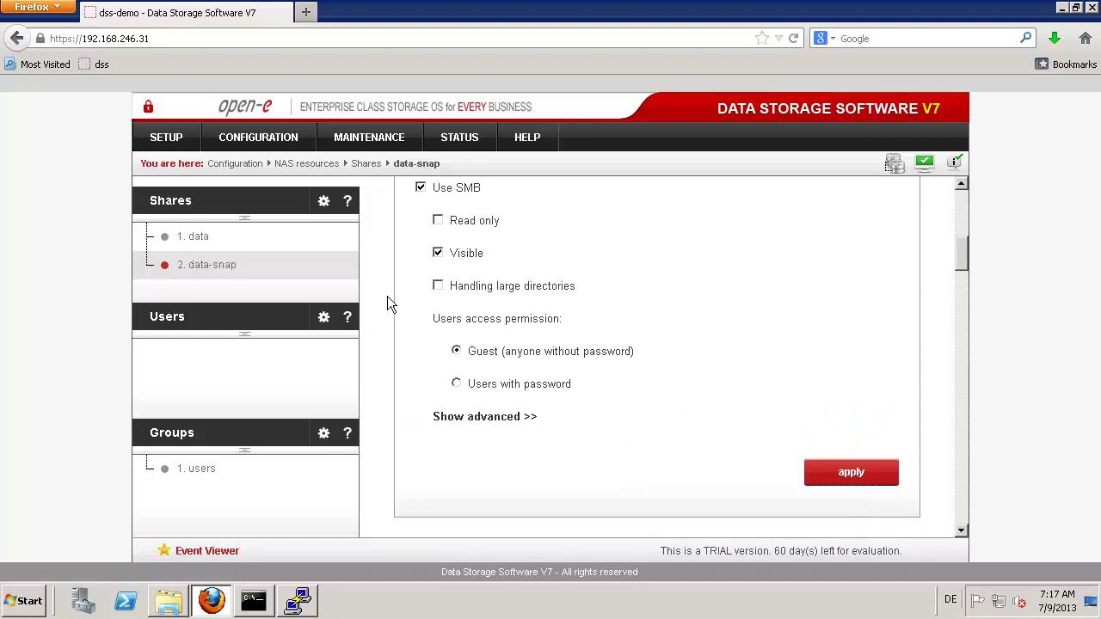
scroll(365, 306, "down", 2)
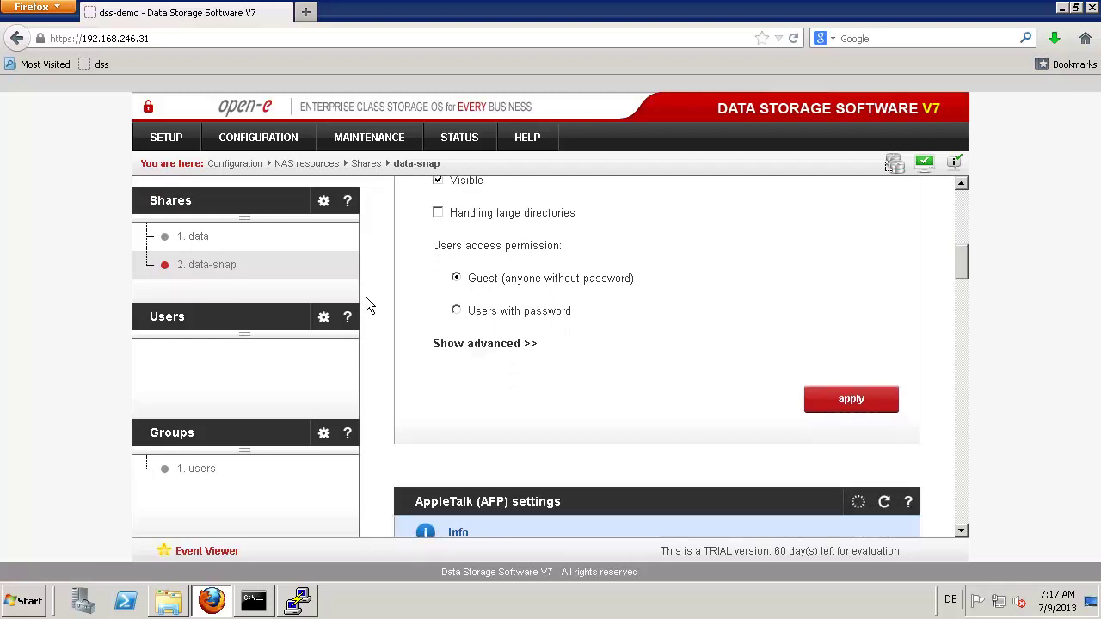
Try \\dss-demo\data-snap in Explorer again, dismiss the access-denied prompt, and return to Firefox.
key("alt+Tab")
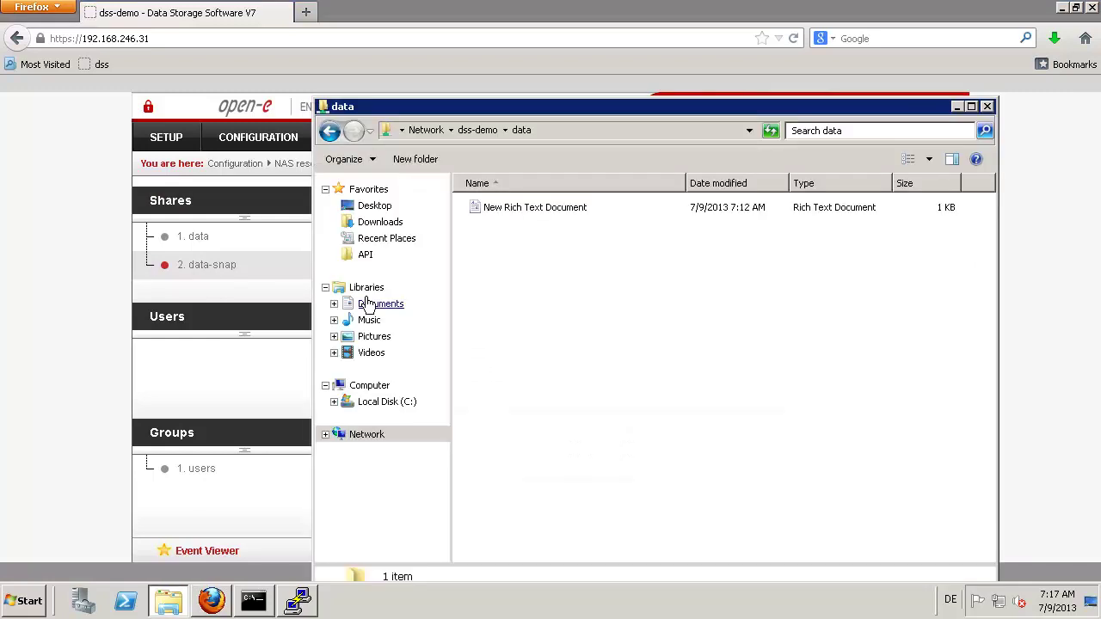
left_click(567, 129)
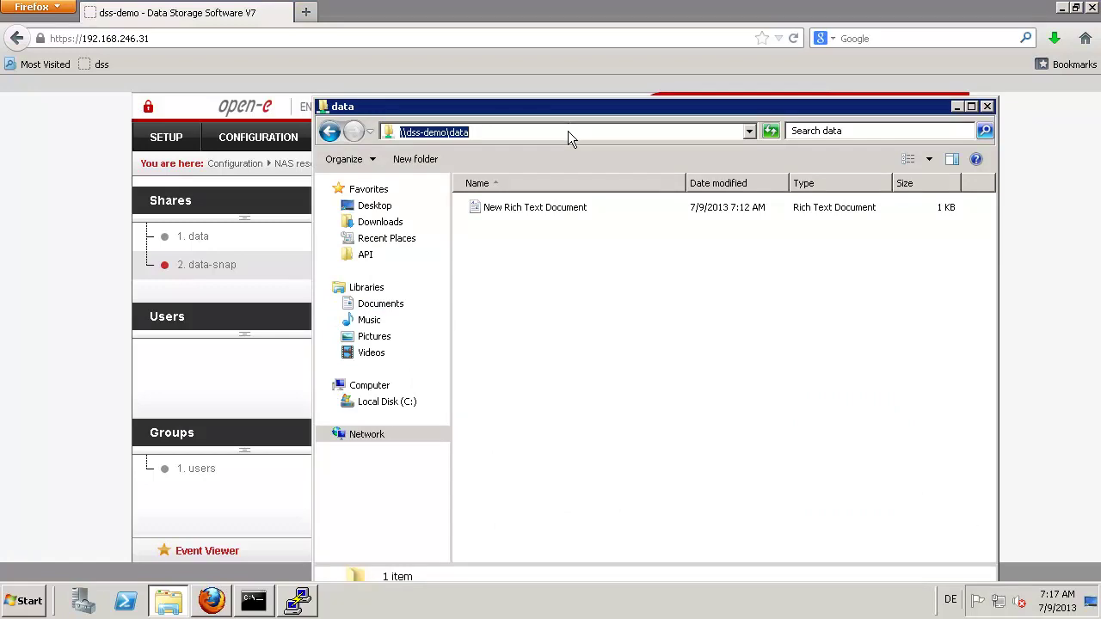
left_click(568, 133)
type("-")
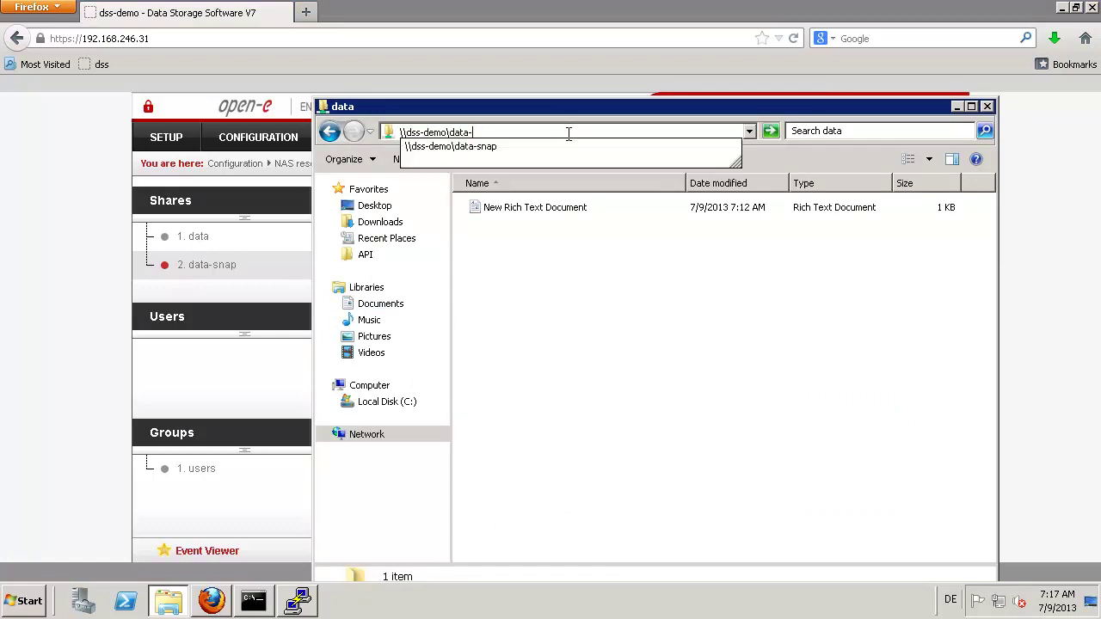
key("Down")
key("Return")
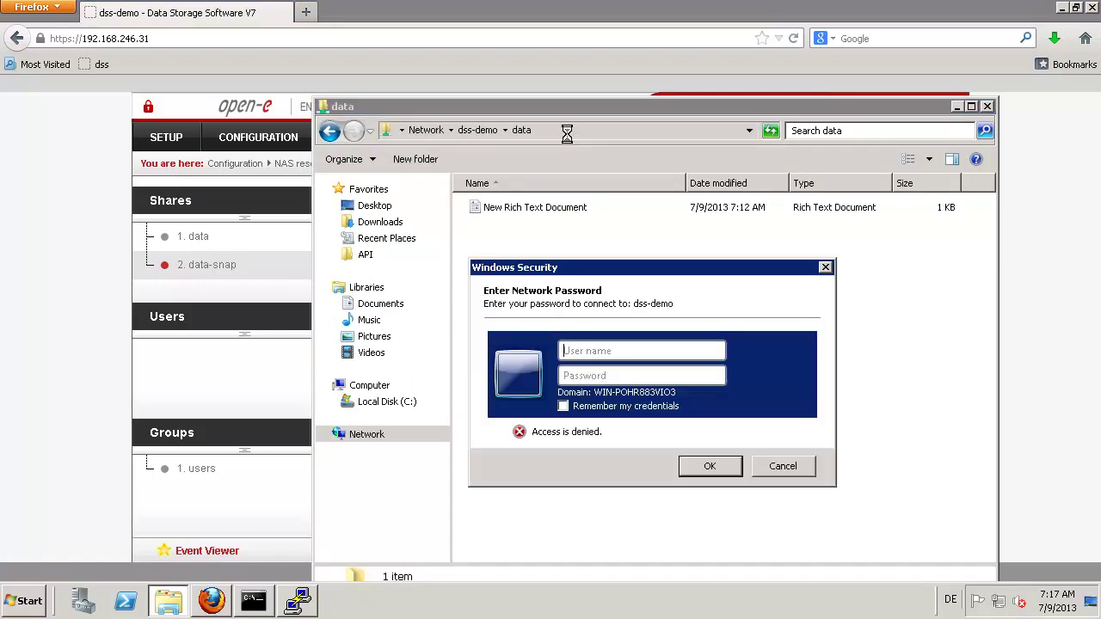
key("Escape")
left_click(71, 295)
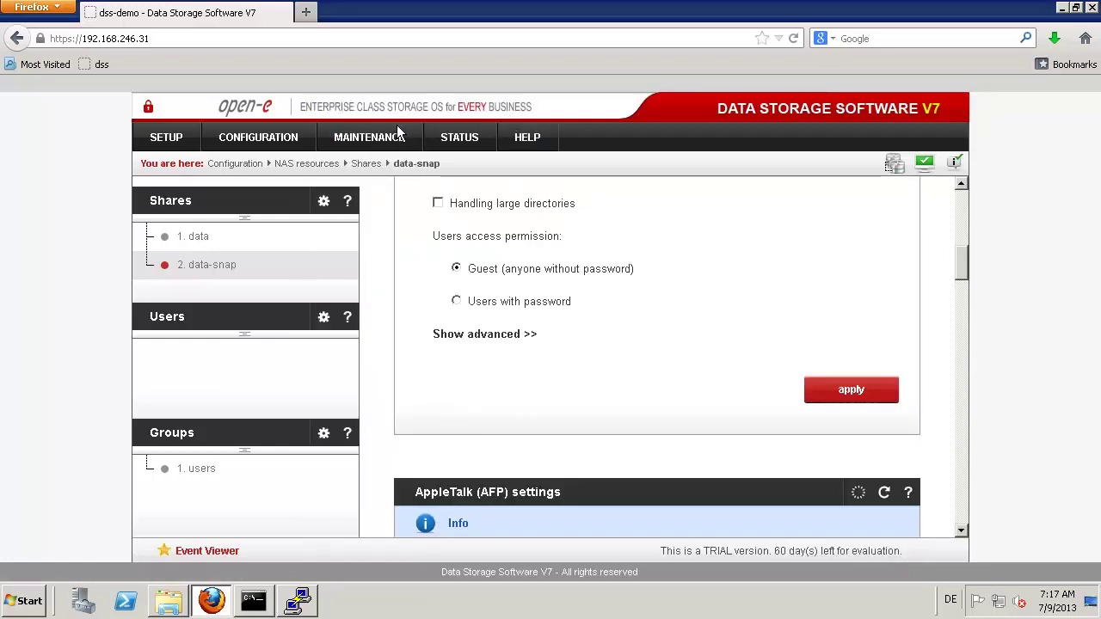
Reset SMB connections again under MAINTENANCE > Connections and confirm with OK.
mouse_move(398, 131)
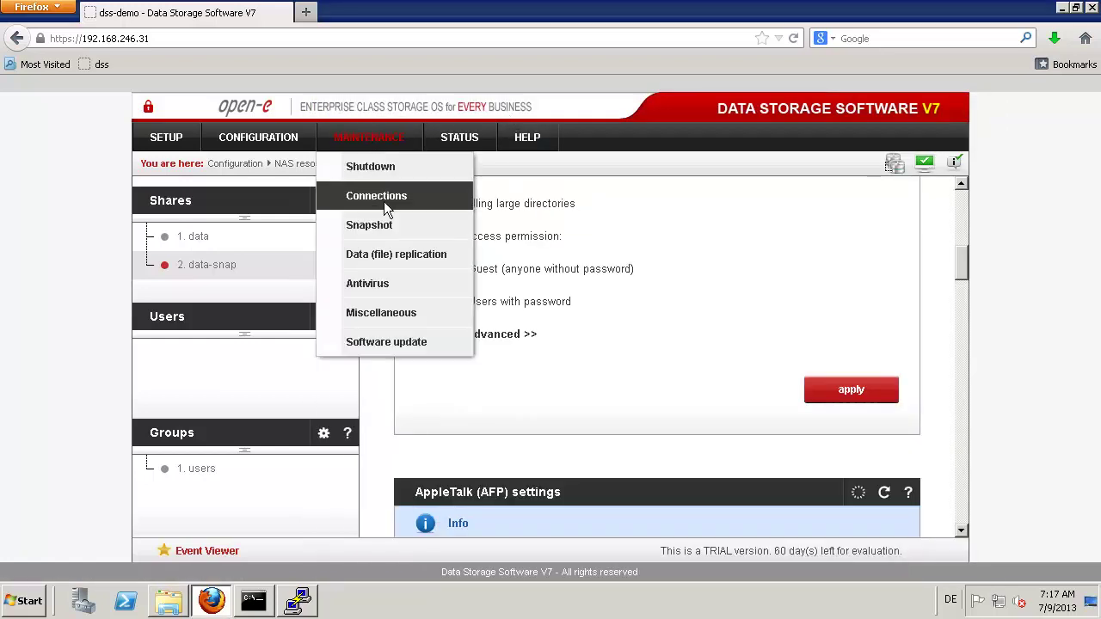
left_click(383, 200)
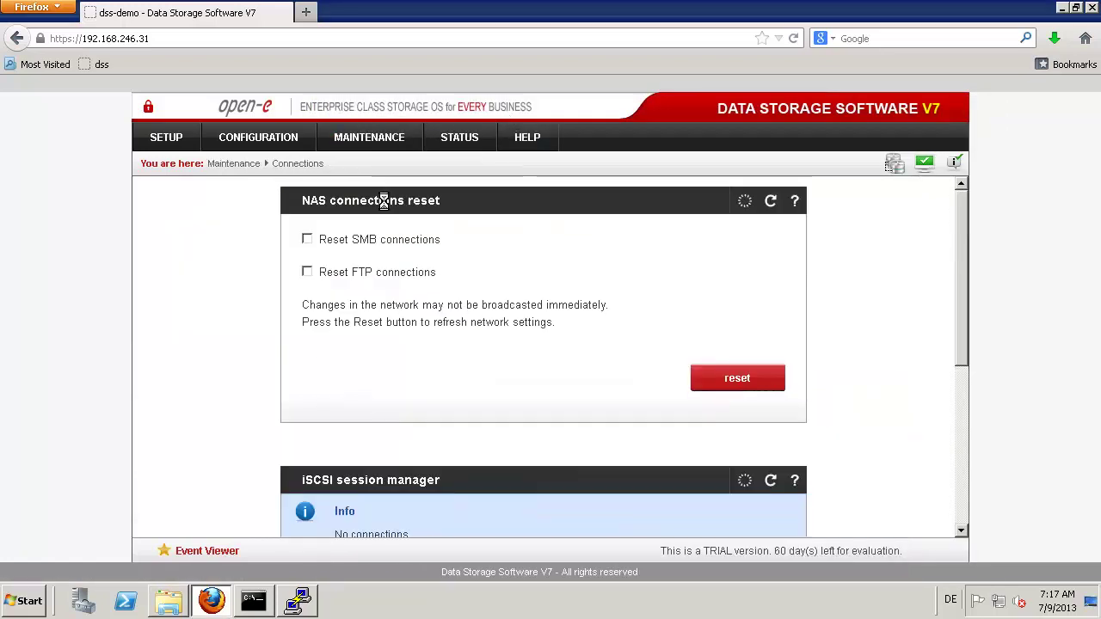
left_click(334, 243)
left_click(731, 379)
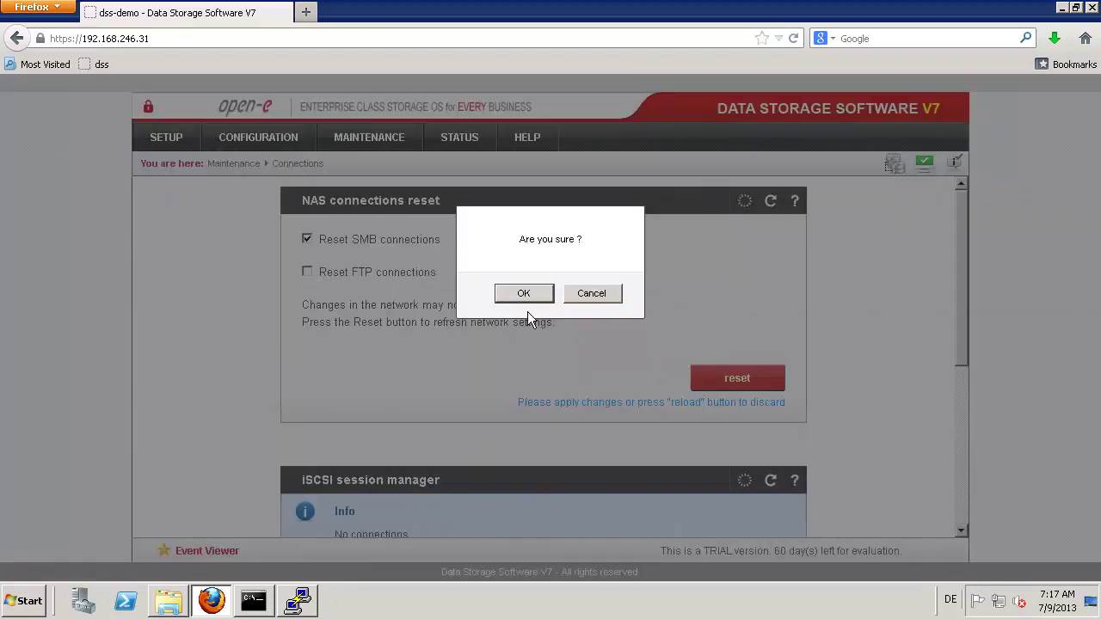
left_click(519, 294)
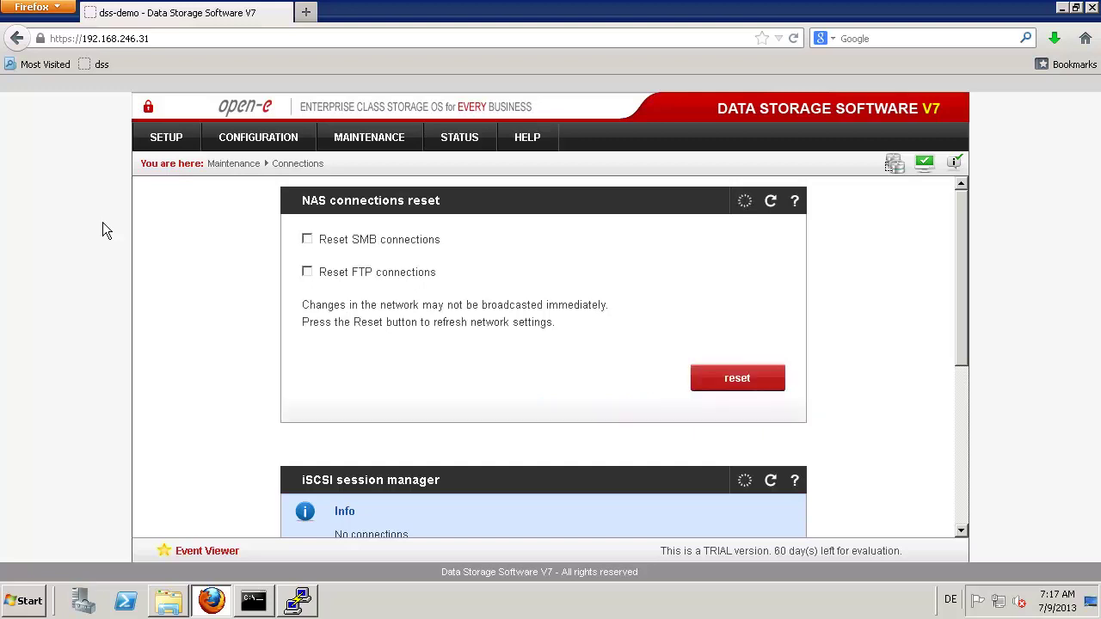
key("alt+Tab")
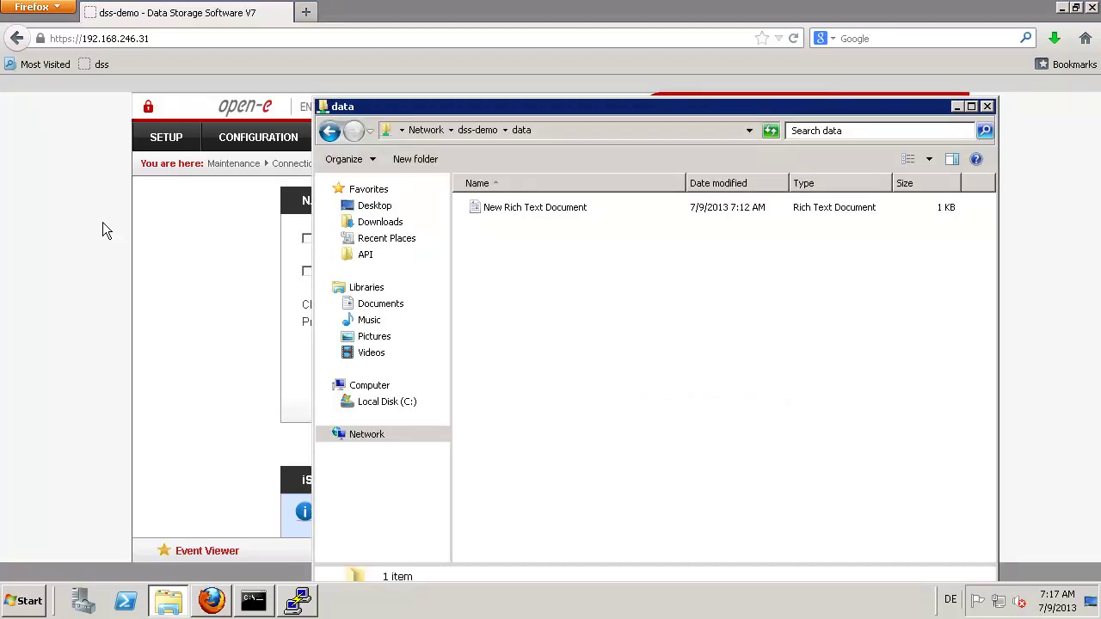
Append -snap to \\dss-demo\data in Explorer, opening the share that lists the data folder.
left_click(689, 129)
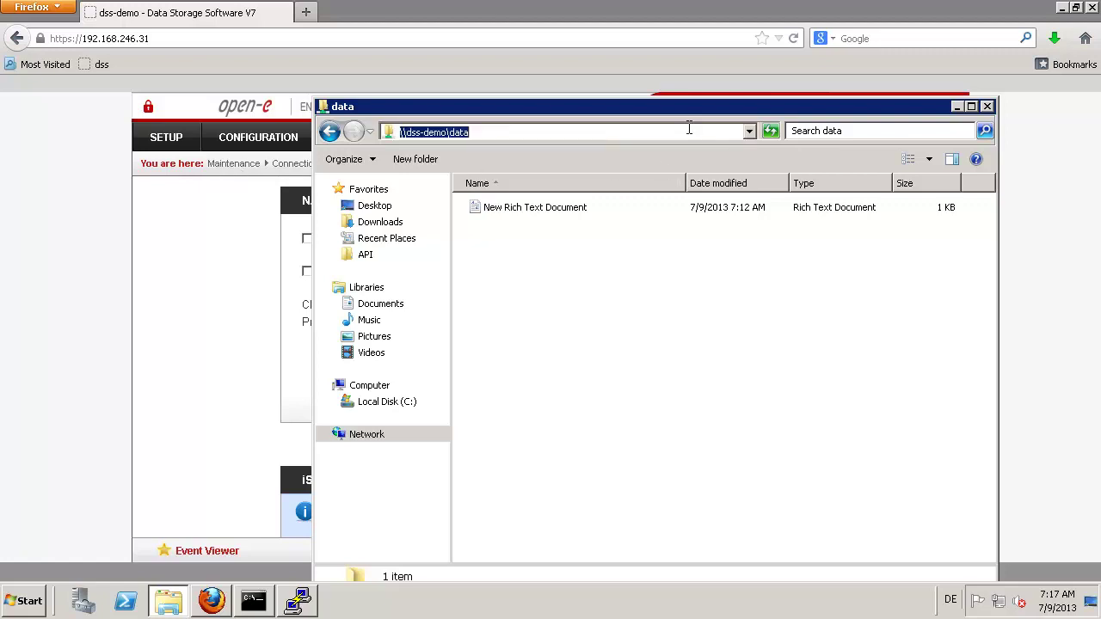
left_click(689, 129)
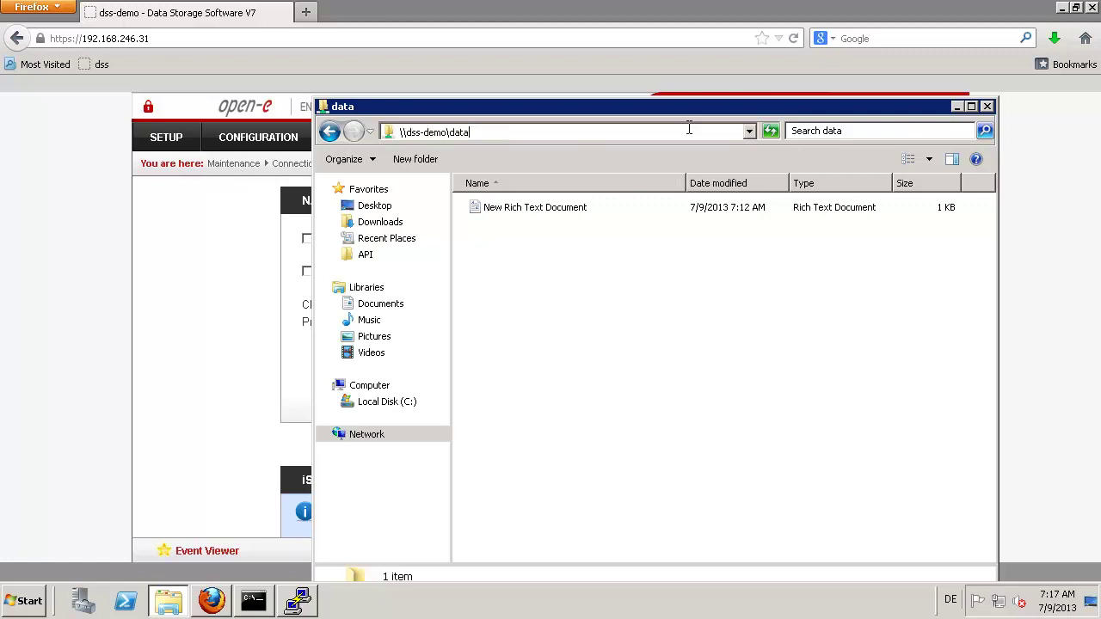
type("-snap")
key("Return")
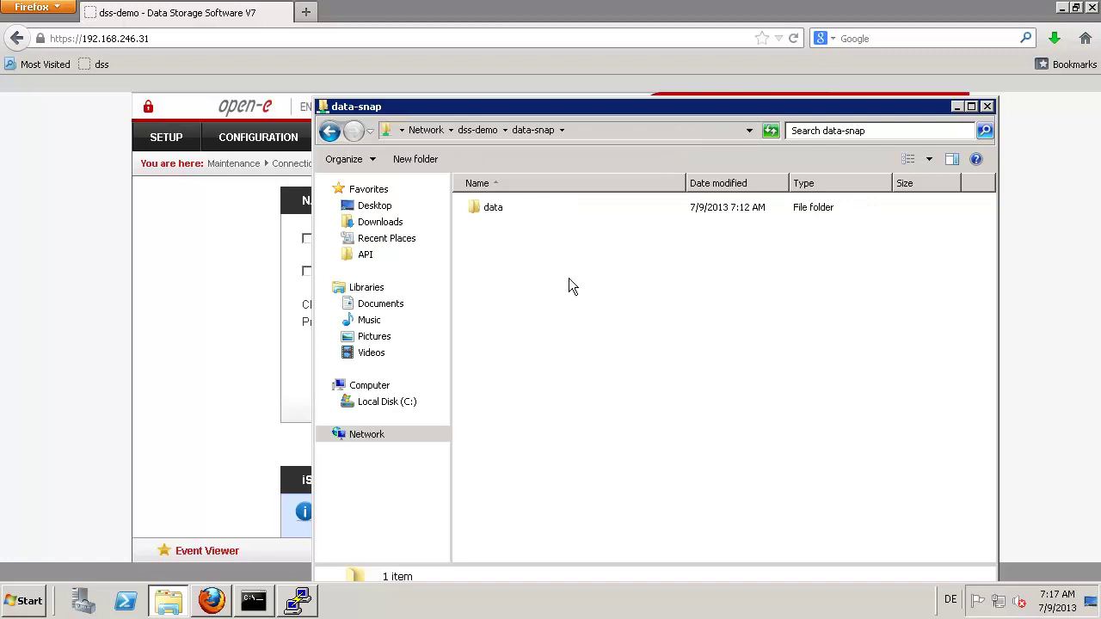
left_click(573, 129)
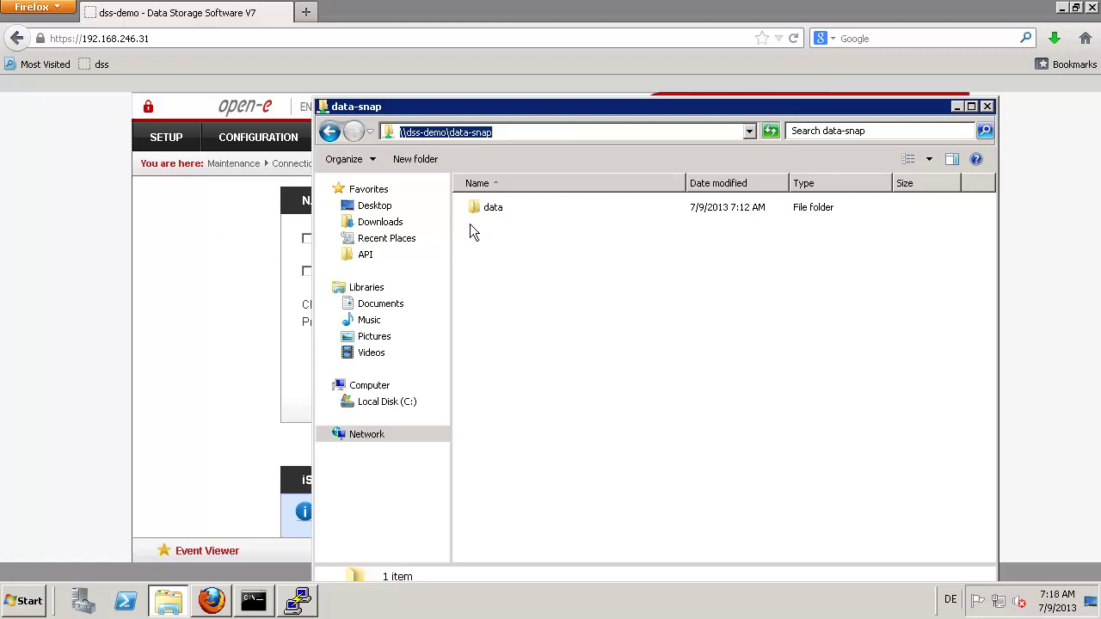
left_click(183, 211)
Create a new share named data2 under NAS resources > Shares.
mouse_move(276, 137)
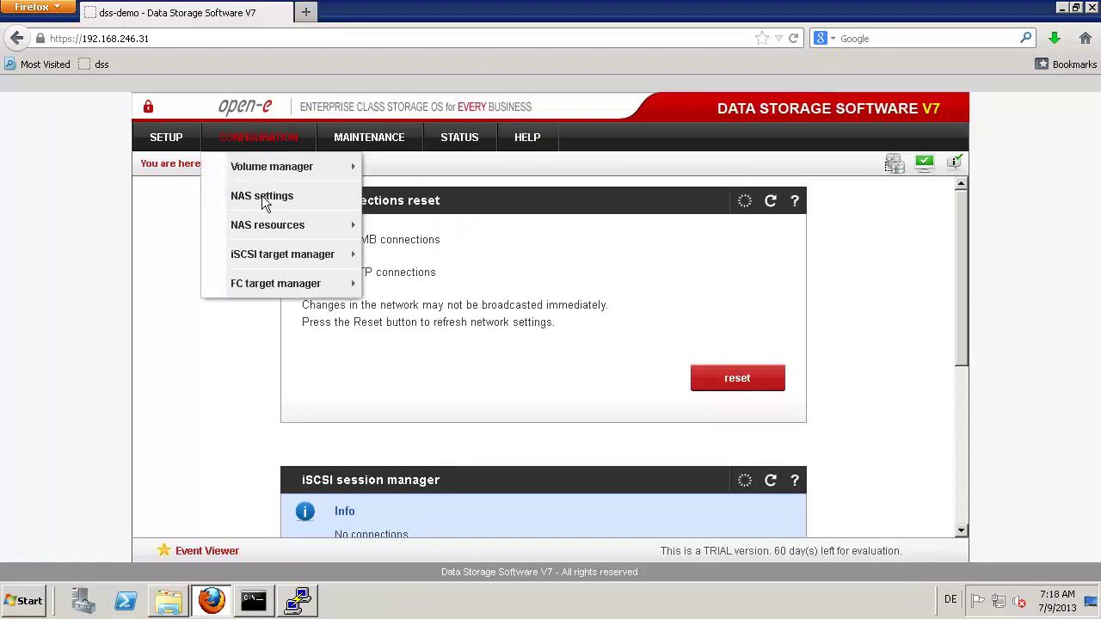
mouse_move(297, 228)
left_click(415, 229)
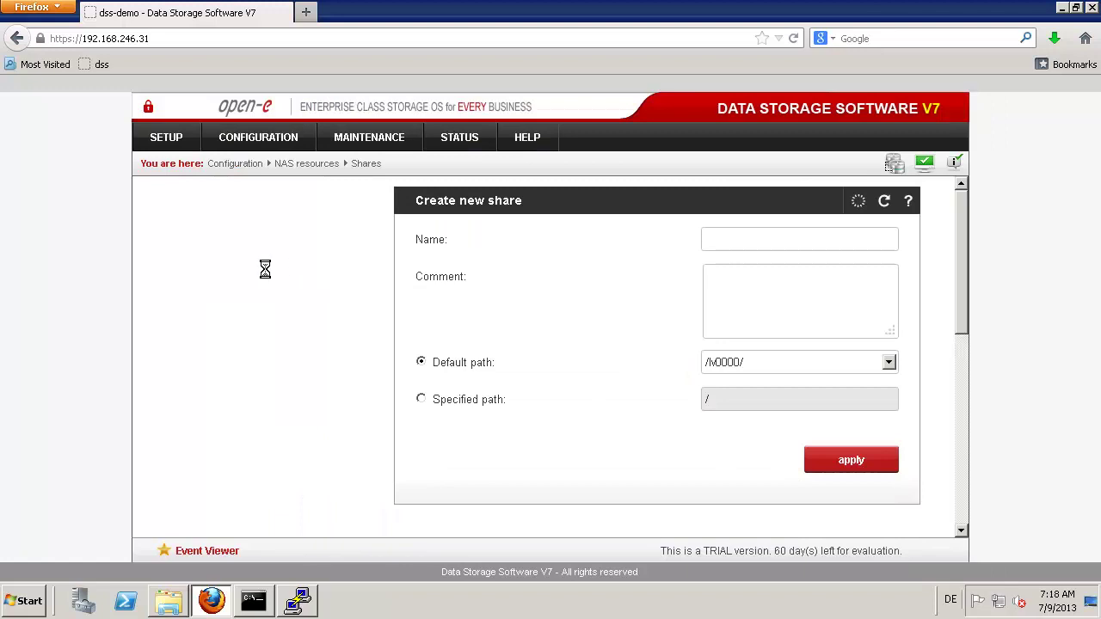
left_click(744, 232)
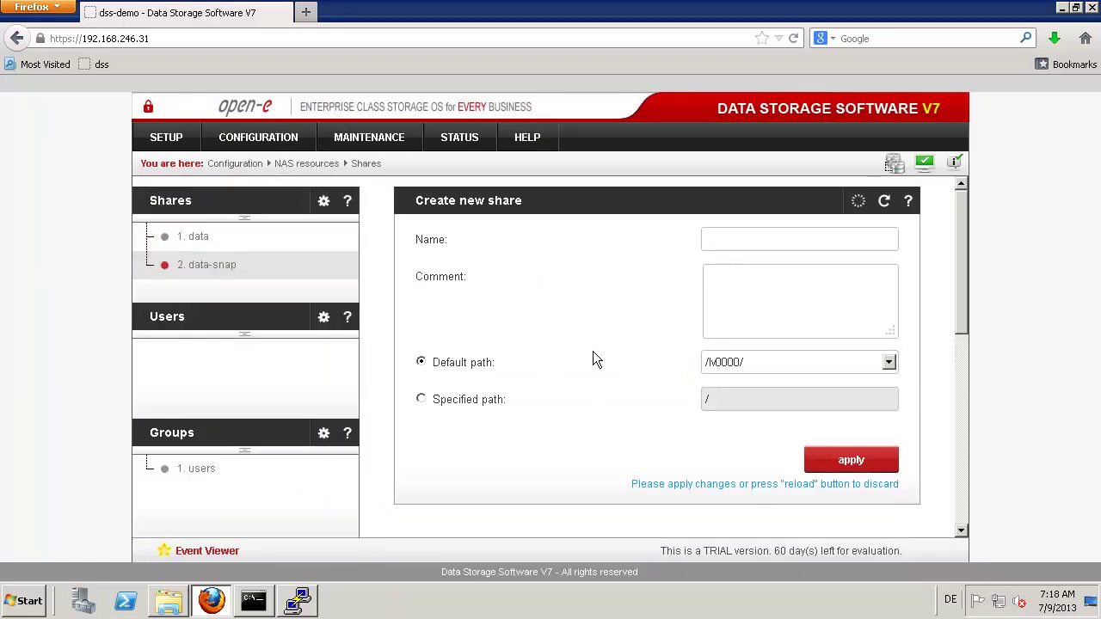
type("d")
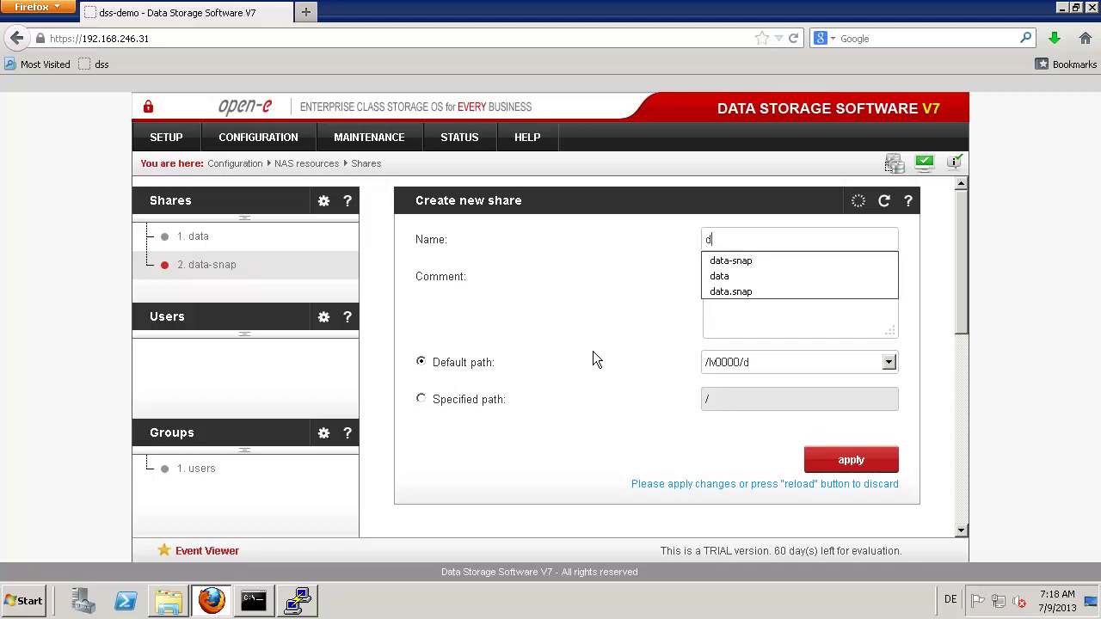
type("ata2")
scroll(605, 348, "down", 2)
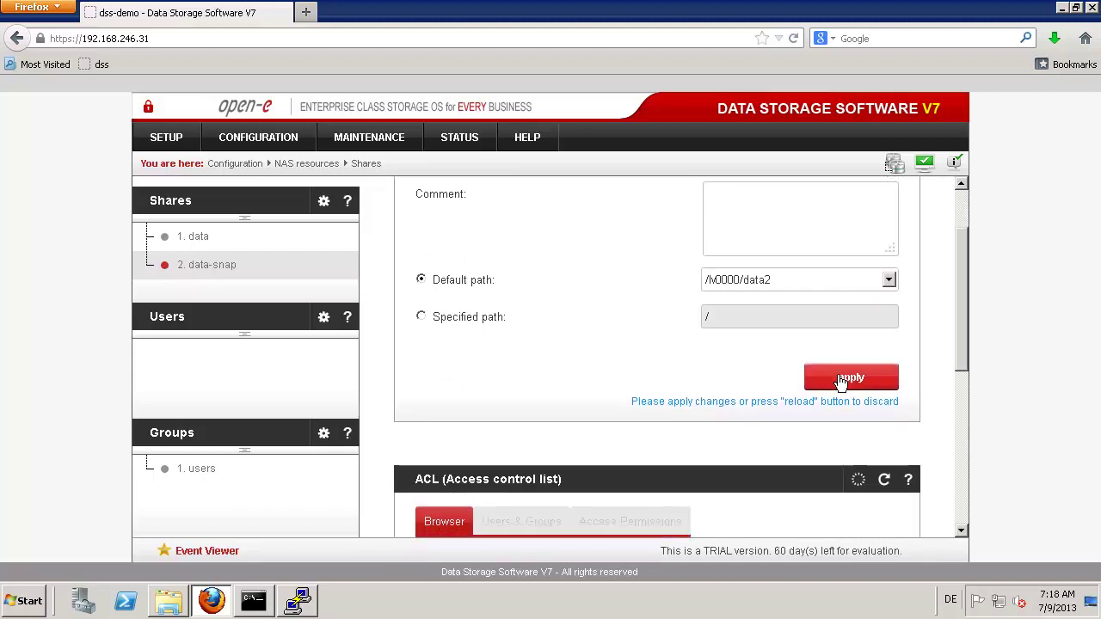
left_click(841, 381)
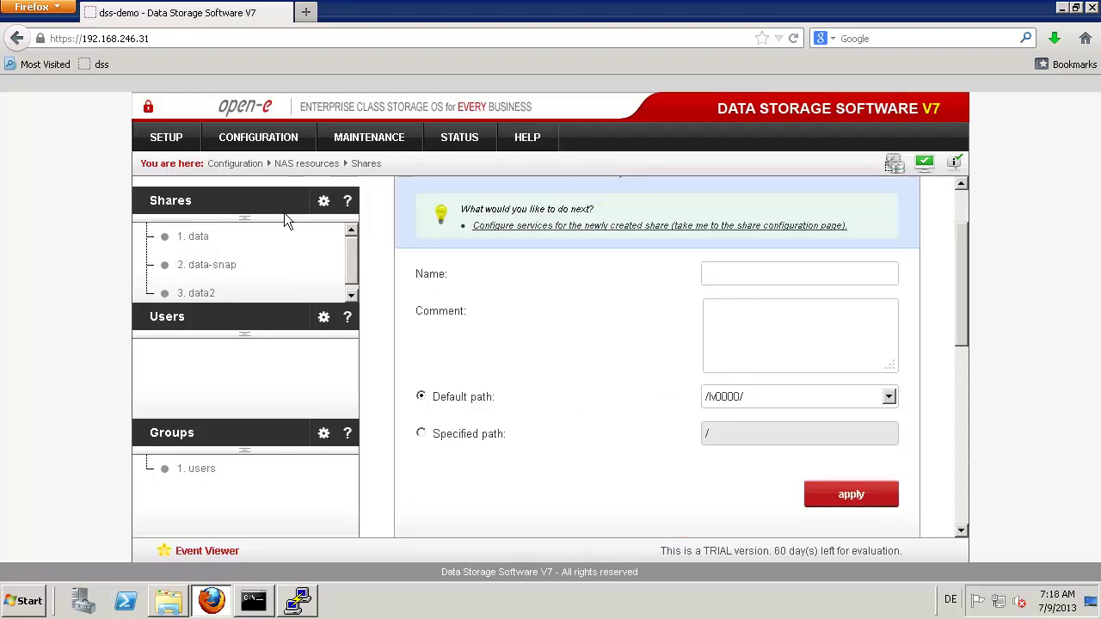
Set the data2 share's SMB access to guest without a password and apply it.
left_click(205, 293)
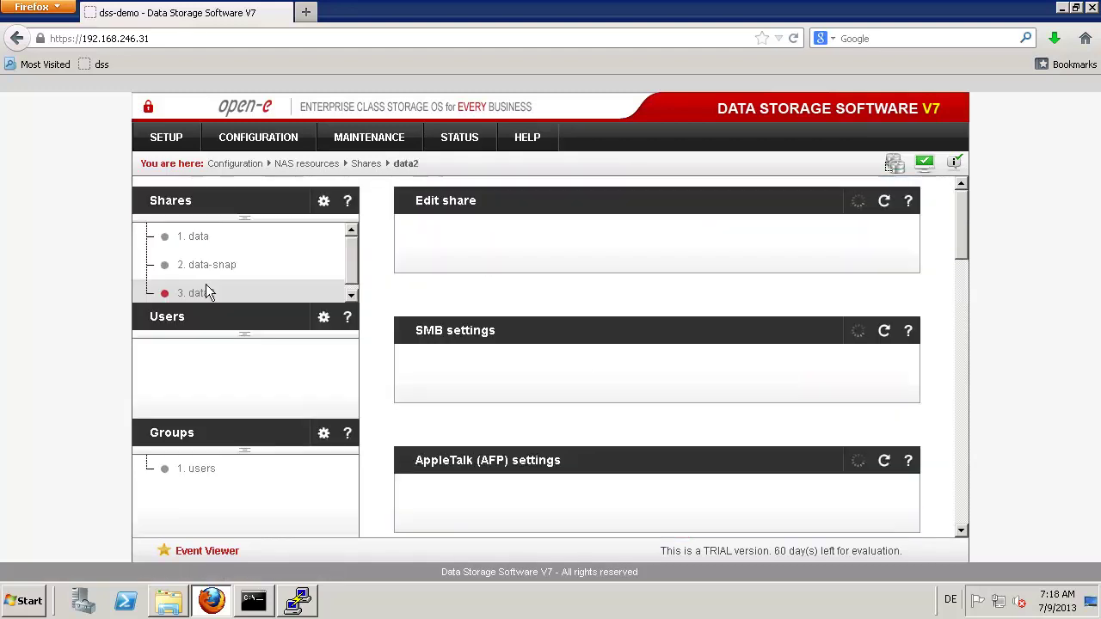
scroll(374, 316, "down", 4)
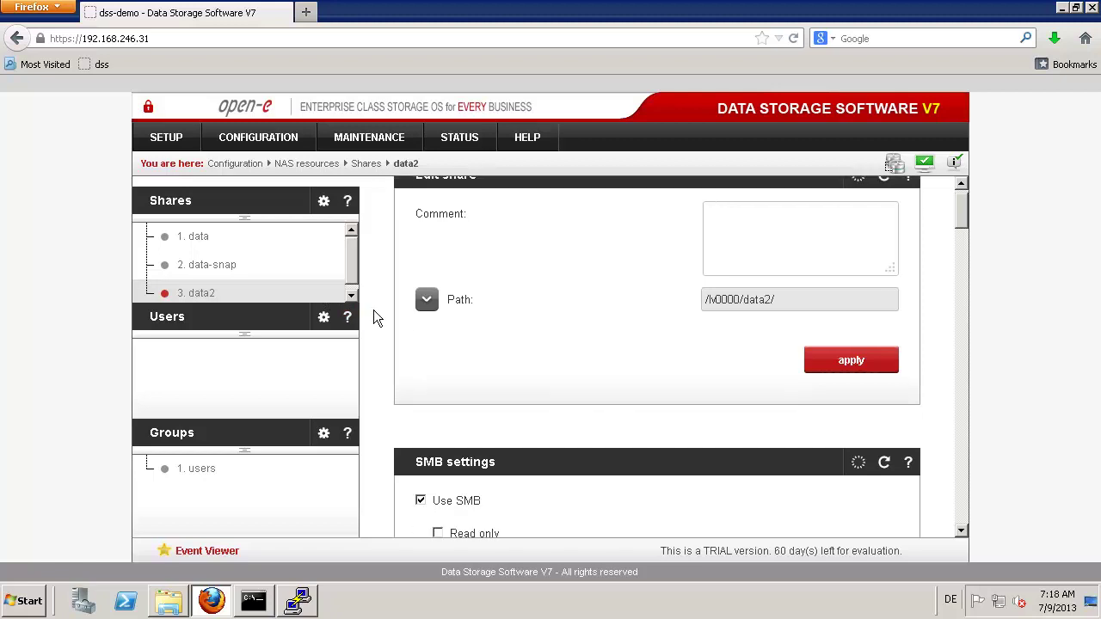
scroll(373, 316, "down", 1)
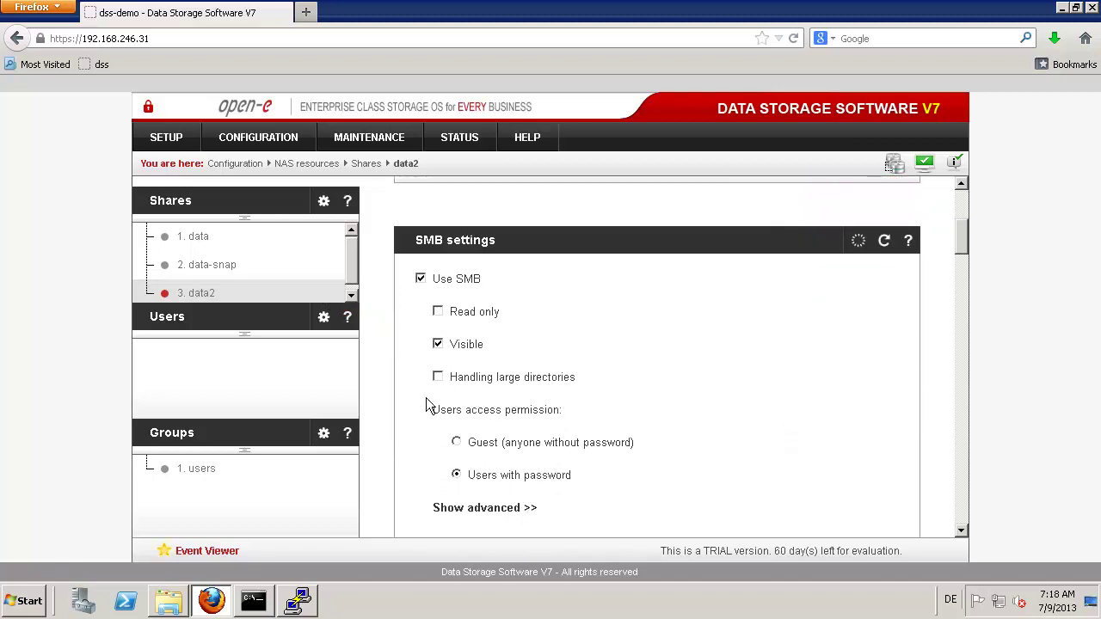
left_click(461, 444)
scroll(634, 420, "down", 3)
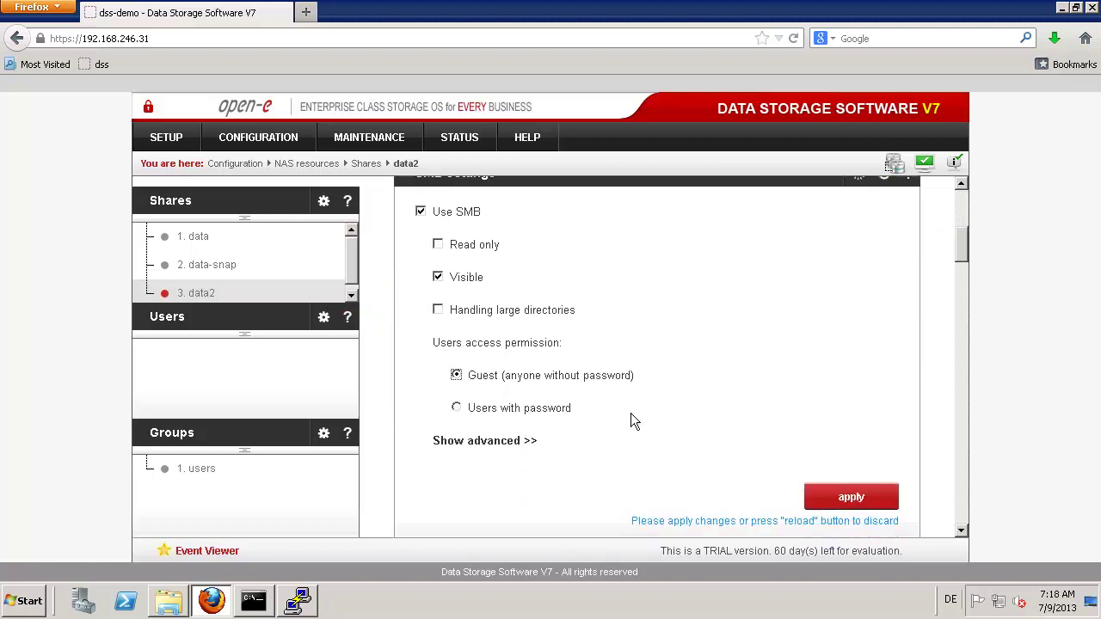
left_click(849, 439)
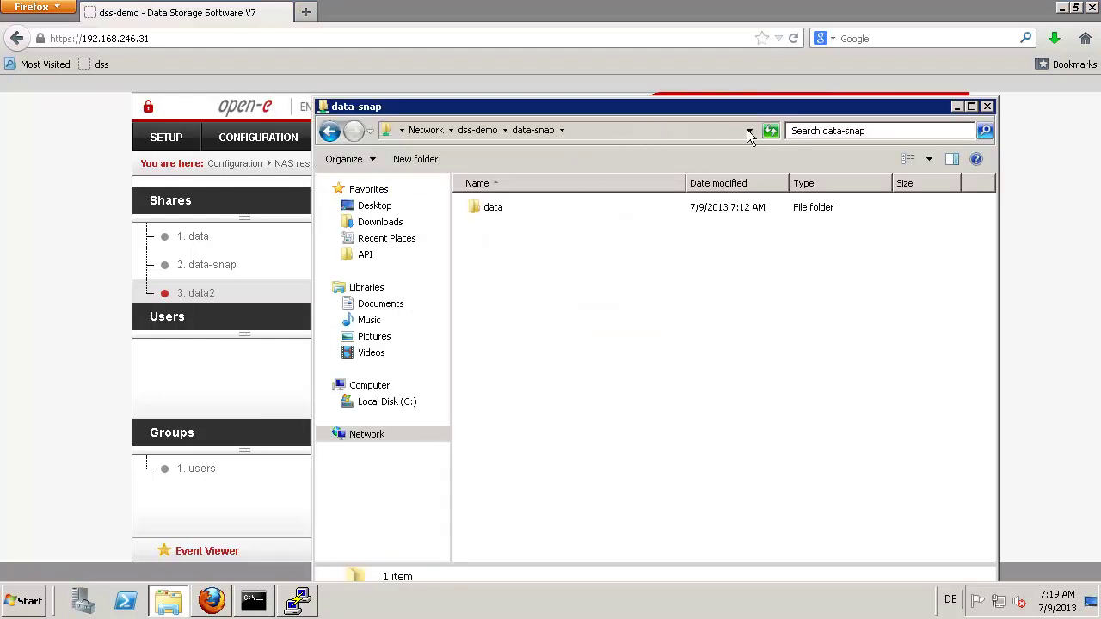
Open the data folder in \\dss-demo\data-snap, then return to the live \\dss-demo\data share.
left_click(748, 131)
left_click(507, 163)
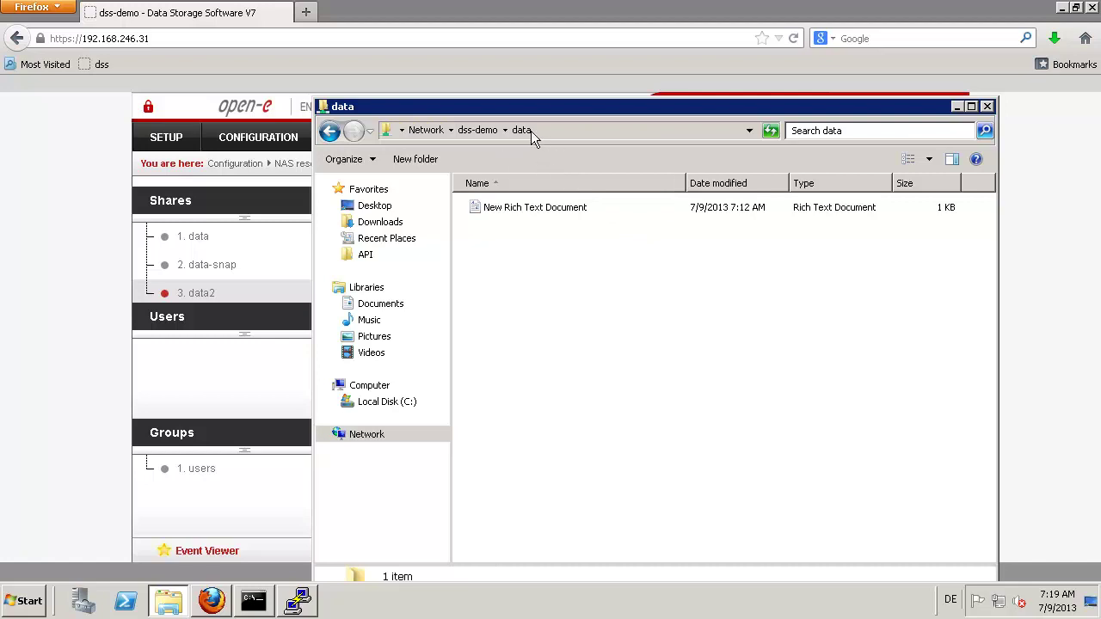
left_click(749, 131)
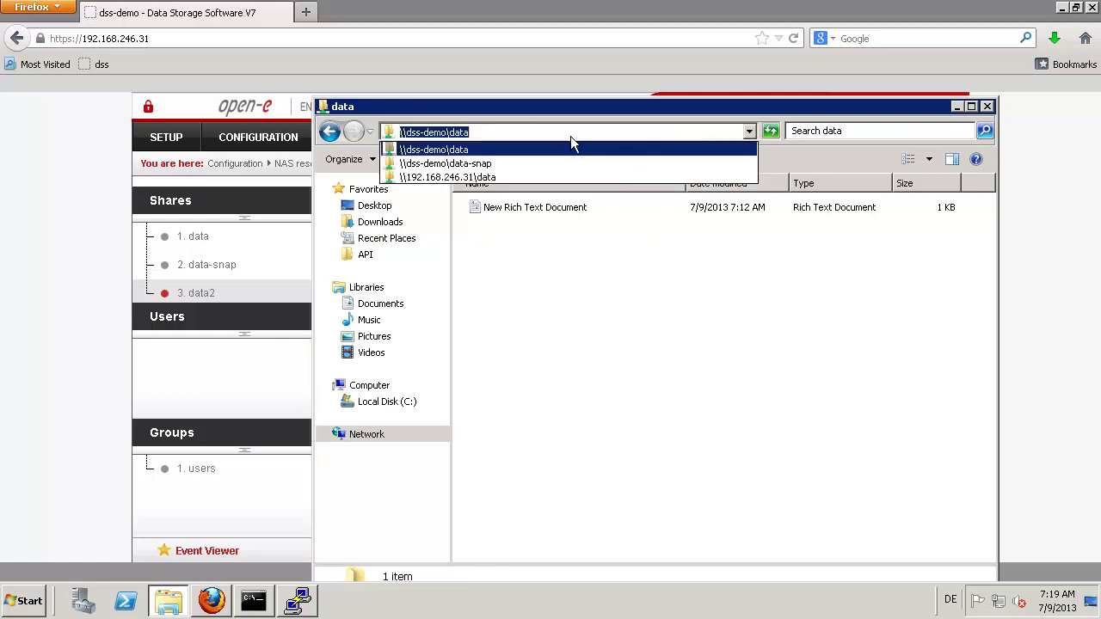
left_click(511, 165)
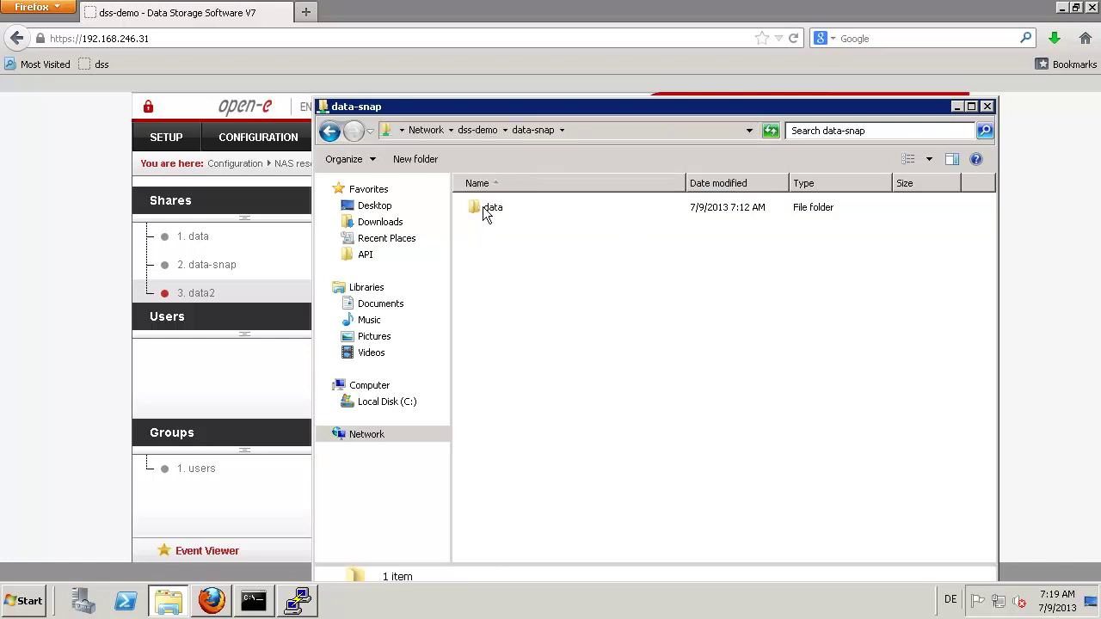
double_click(489, 207)
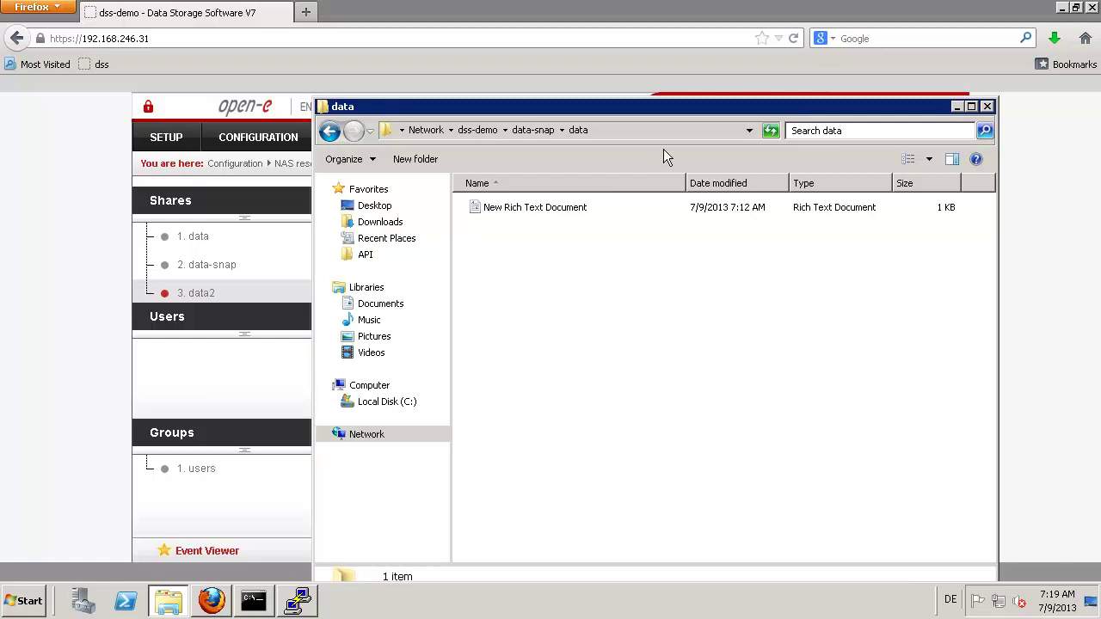
left_click(750, 131)
left_click(426, 158)
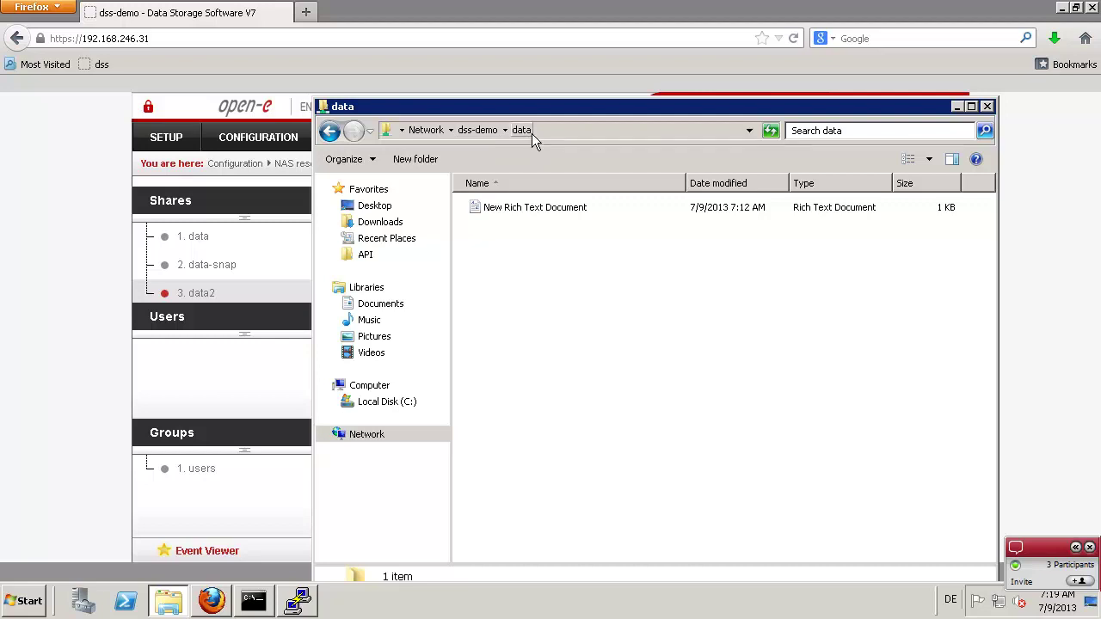
Create a folder named 'New folder' in the live data share.
right_click(500, 251)
mouse_move(578, 400)
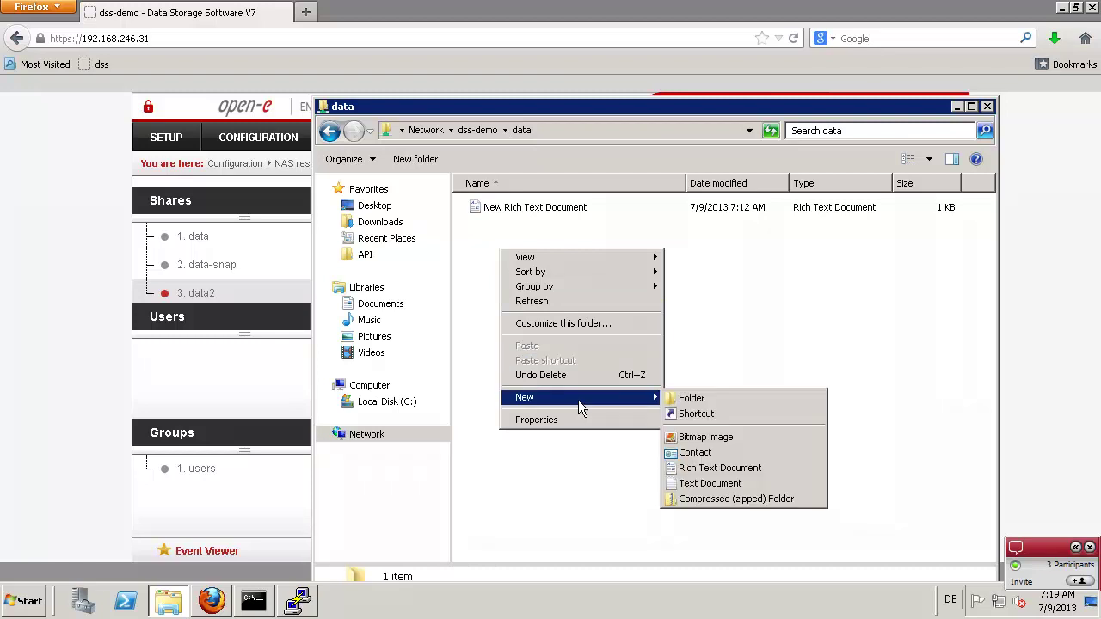
left_click(683, 399)
left_click(550, 300)
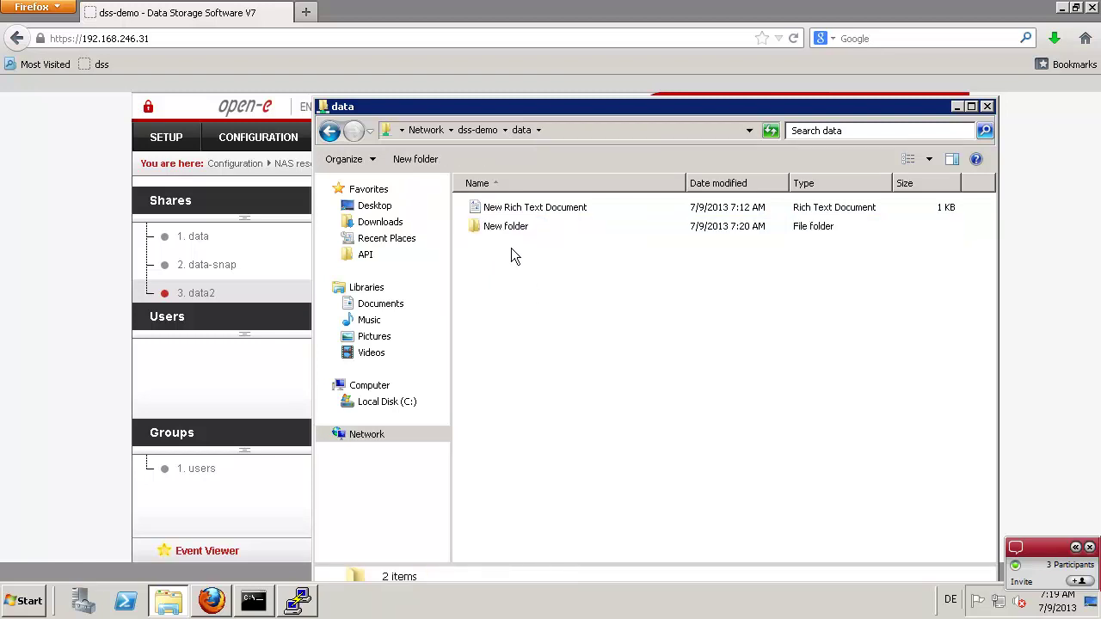
Check that data-snap's data folder lacks the new folder, ending in the data-snap share.
left_click(749, 131)
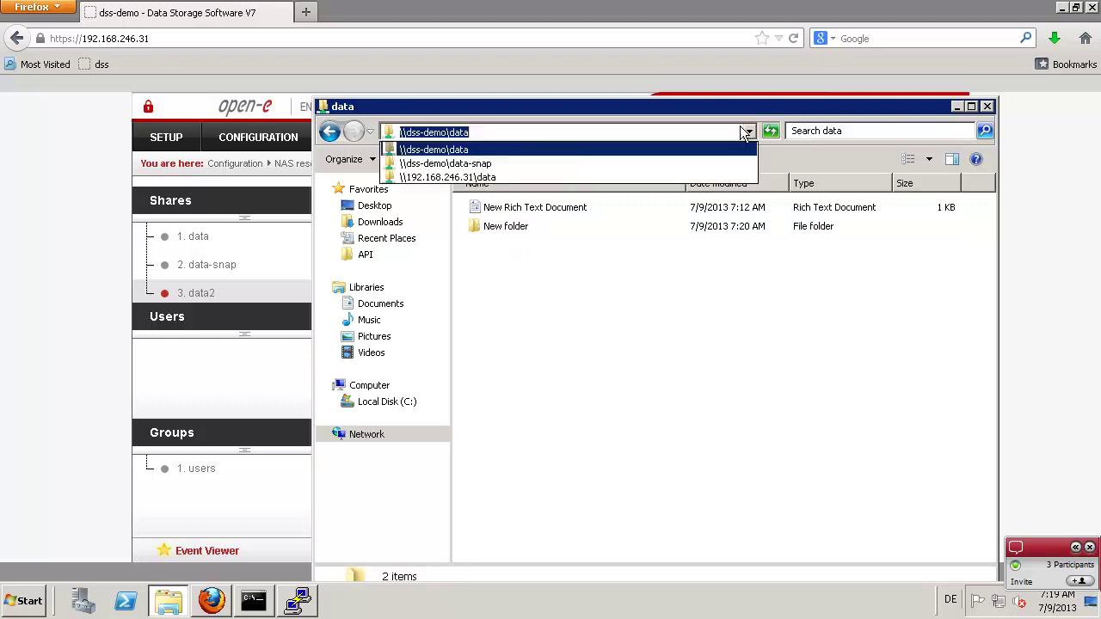
left_click(483, 163)
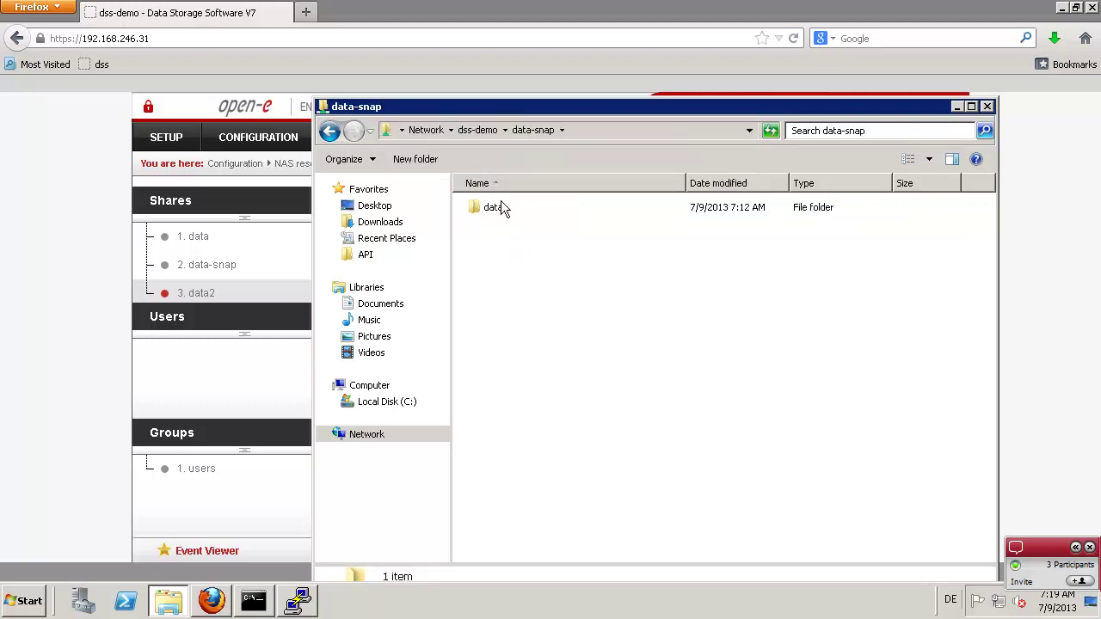
double_click(495, 212)
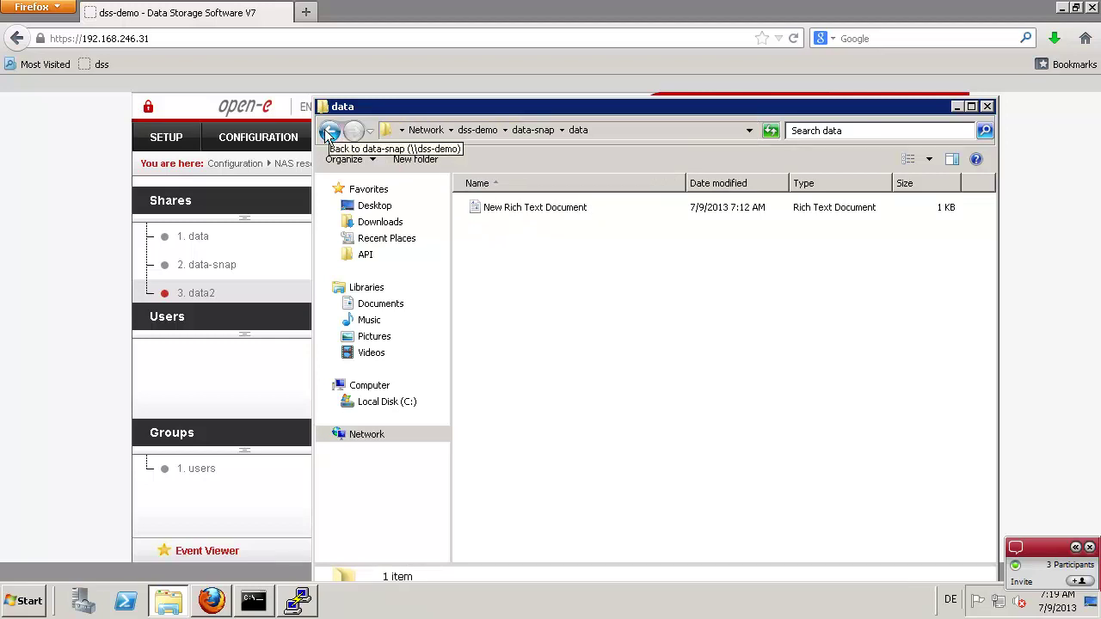
left_click(328, 132)
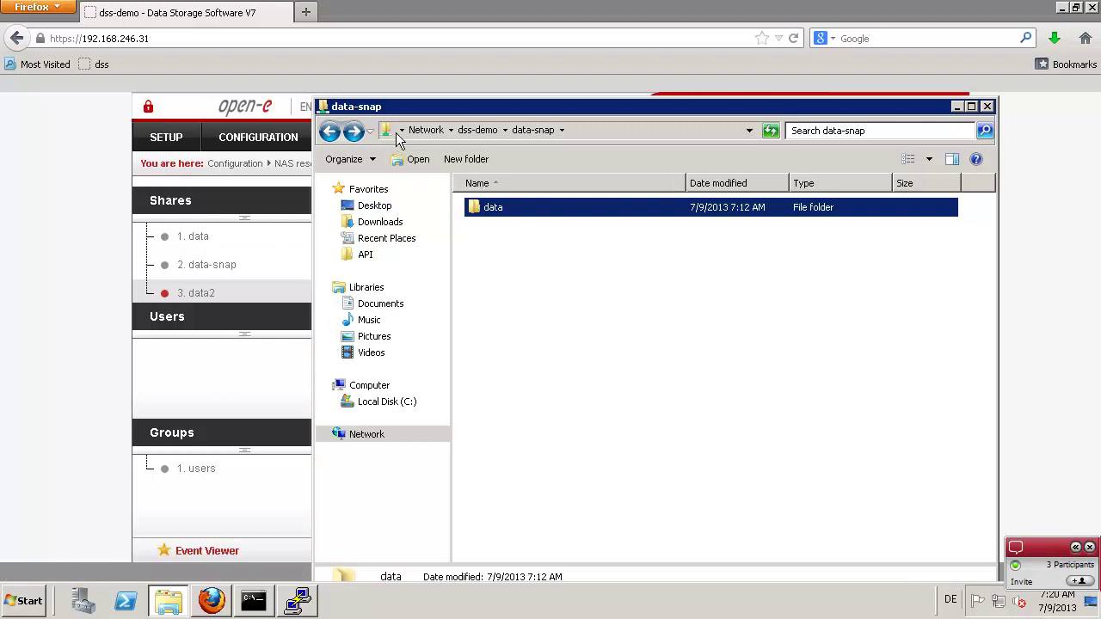
left_click(351, 132)
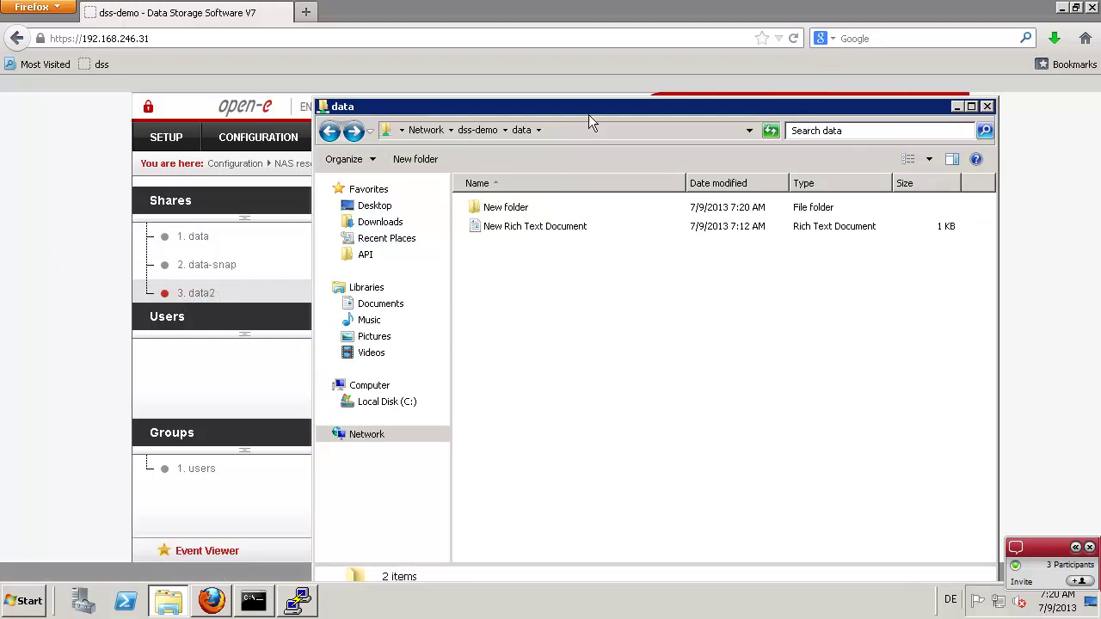
left_click(750, 131)
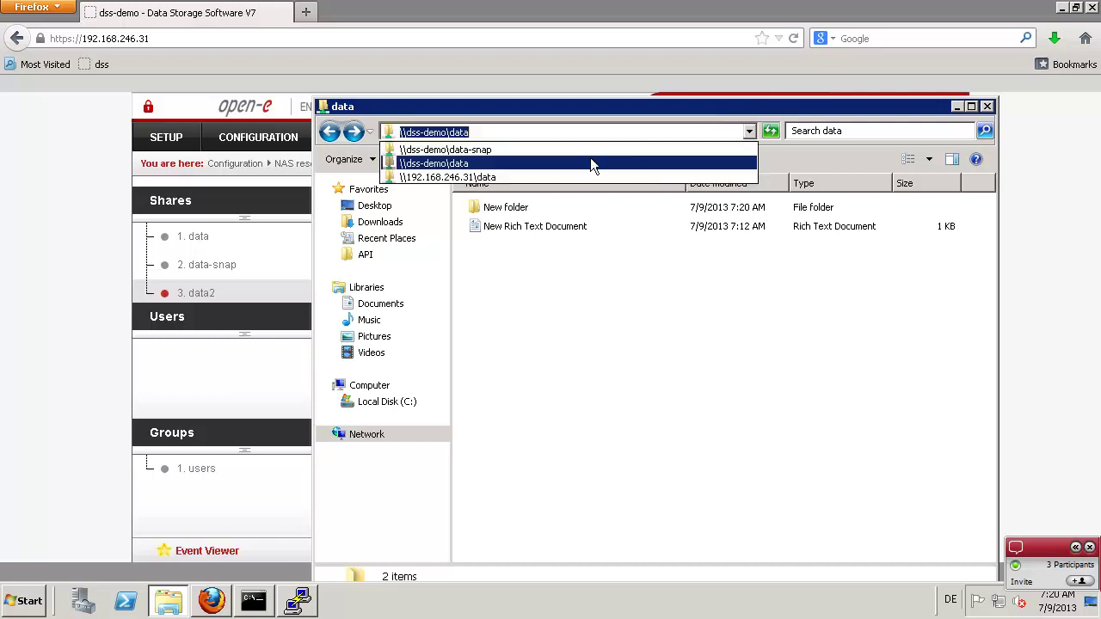
left_click(492, 153)
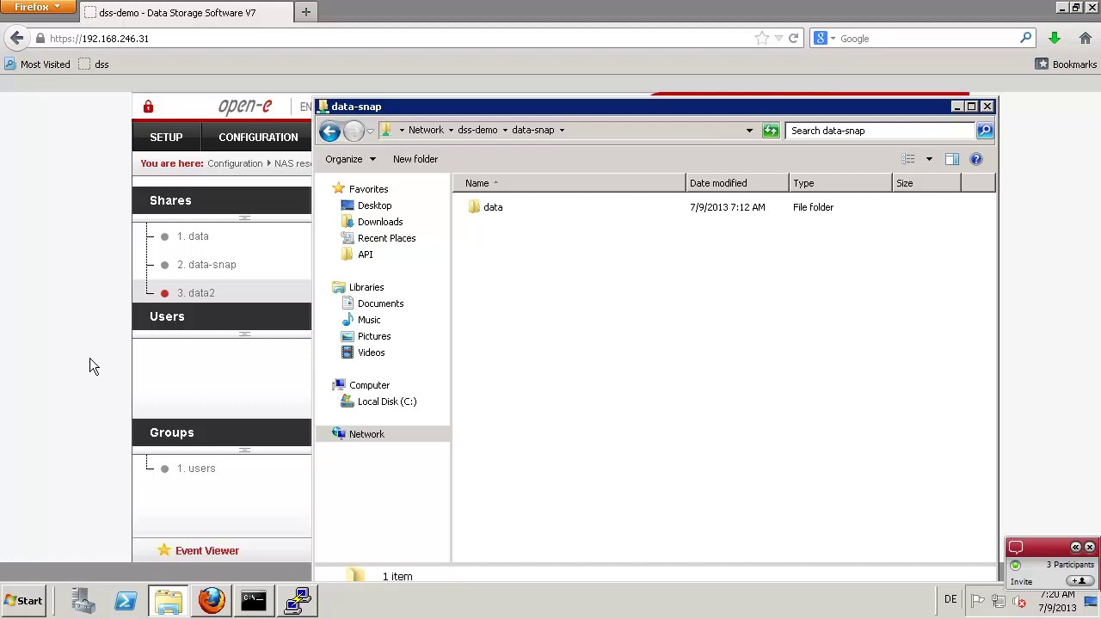
Bring the Open-E web console showing the data2 share settings back in front.
left_click(90, 359)
key("alt+Tab")
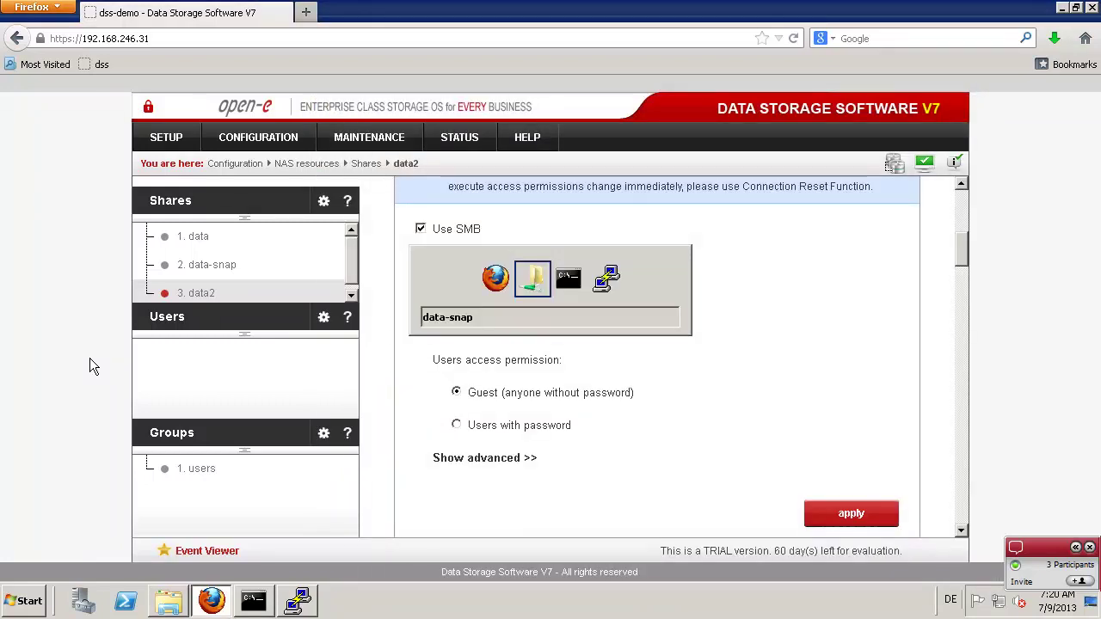
In Administrator settings, enable CLI/API on port 22223, enter a CLI/API password and apply.
mouse_move(151, 138)
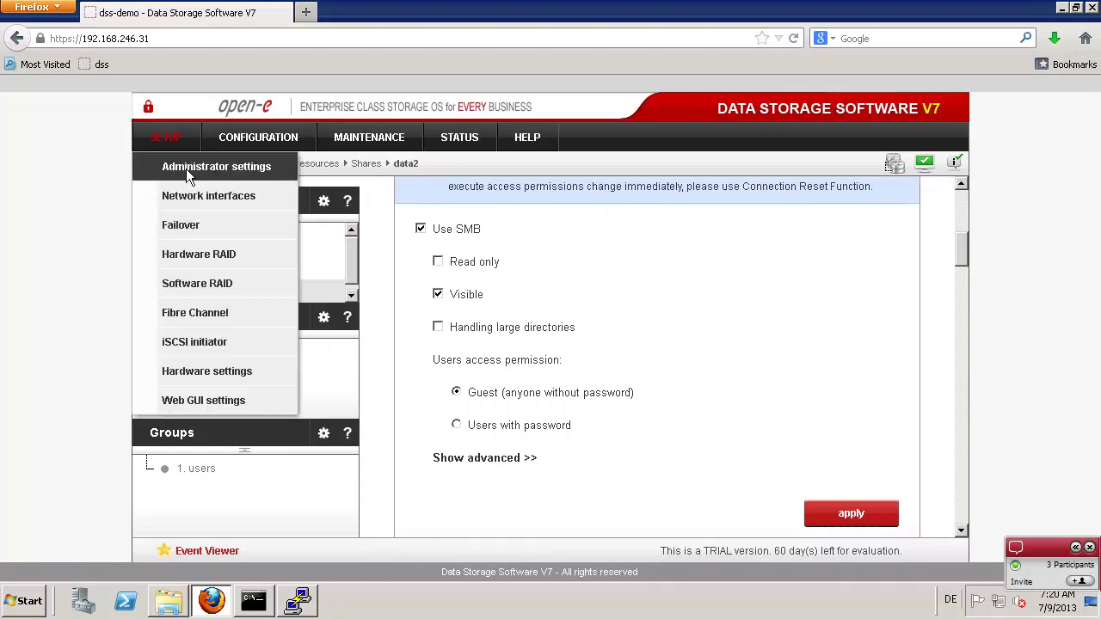
left_click(186, 168)
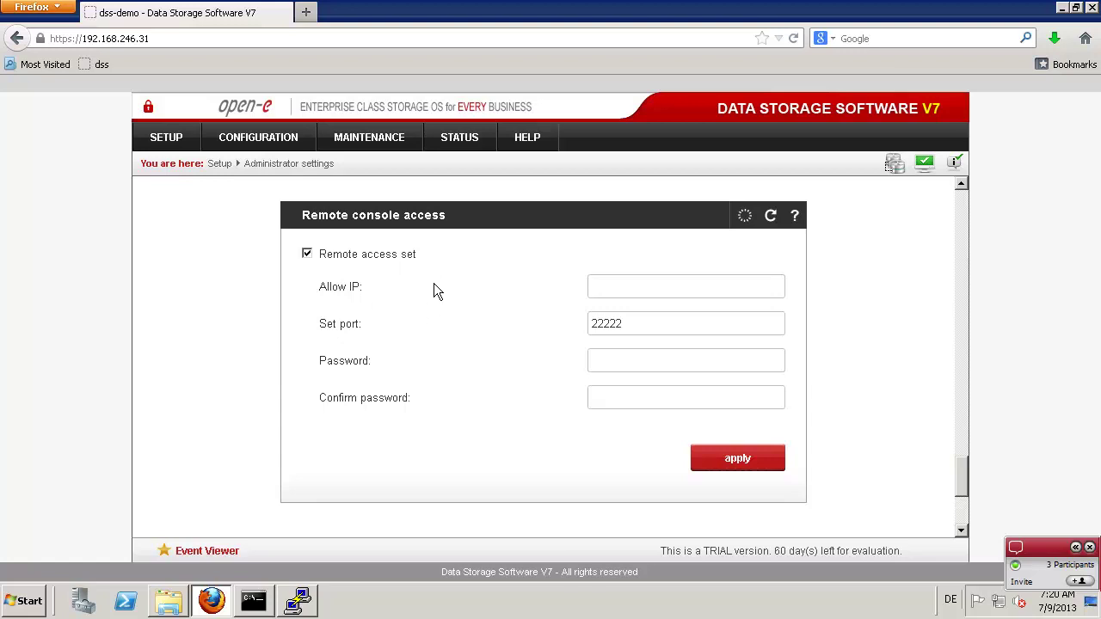
scroll(433, 283, "down", 5)
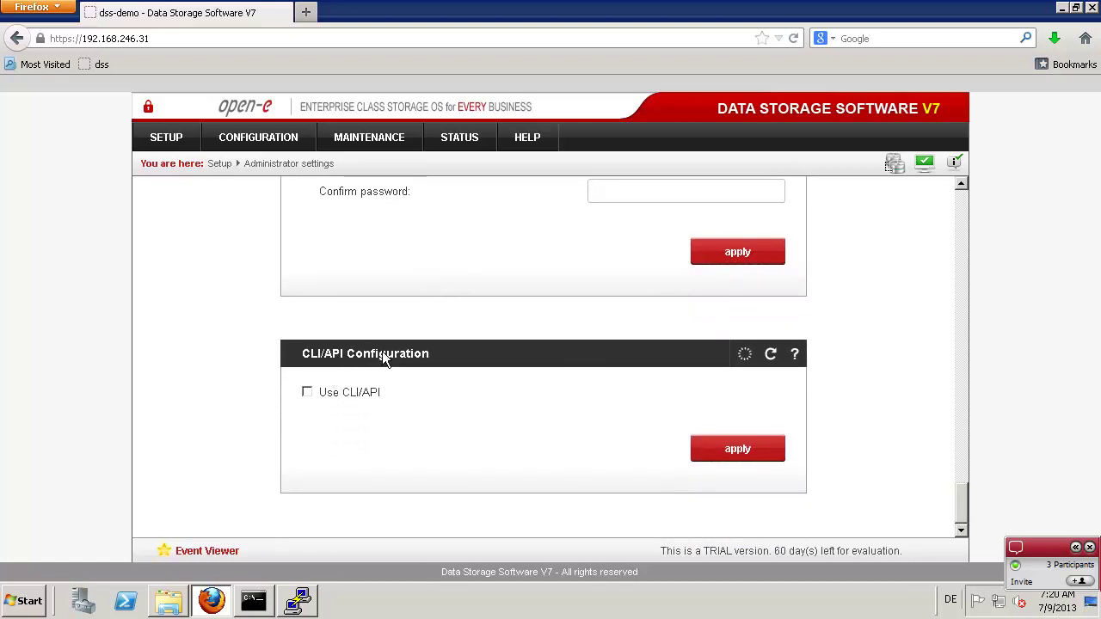
left_click(307, 392)
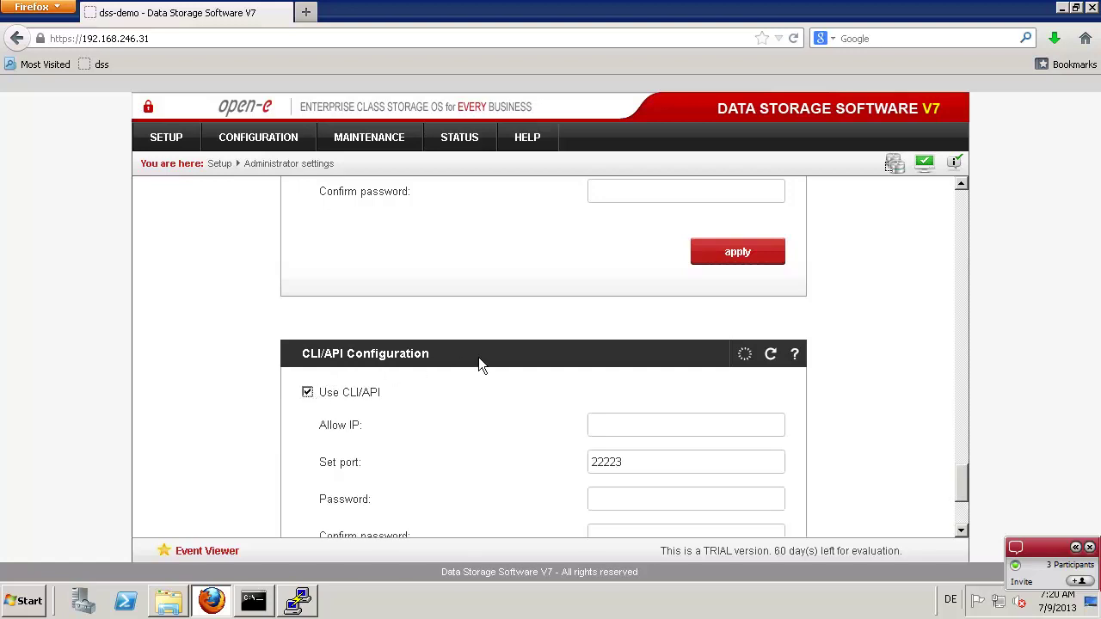
scroll(505, 351, "down", 3)
left_click(645, 379)
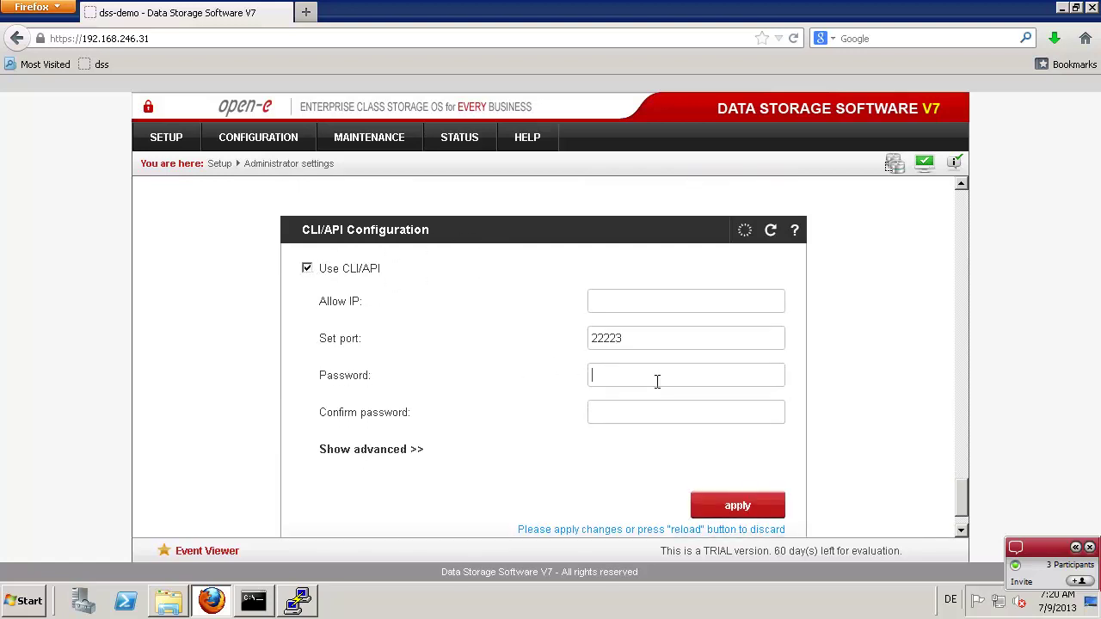
left_click(698, 507)
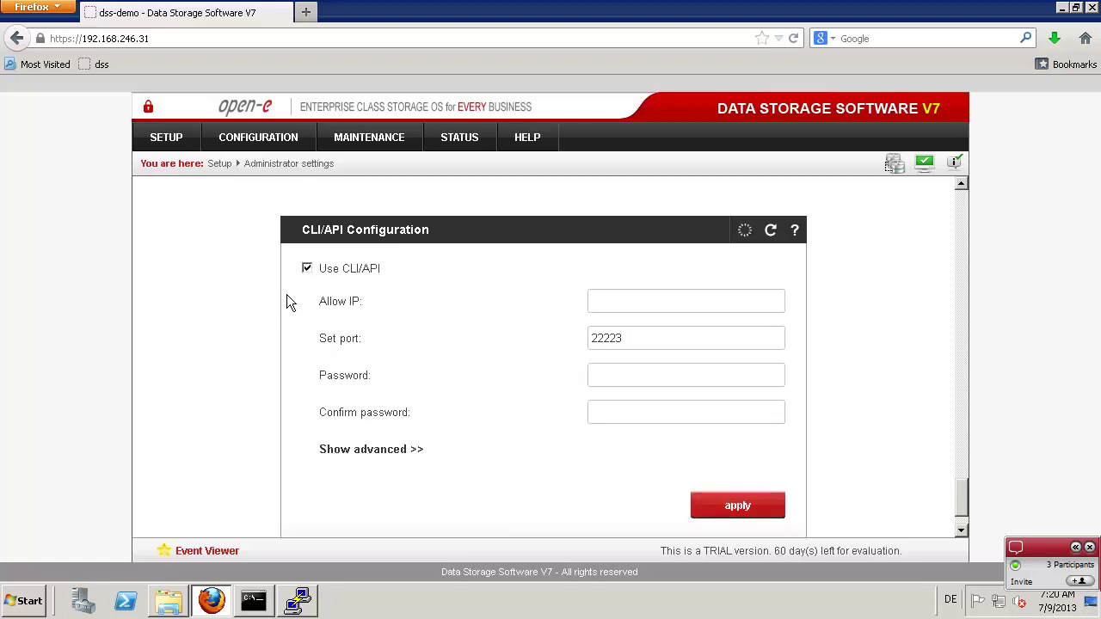
scroll(310, 322, "down", 1)
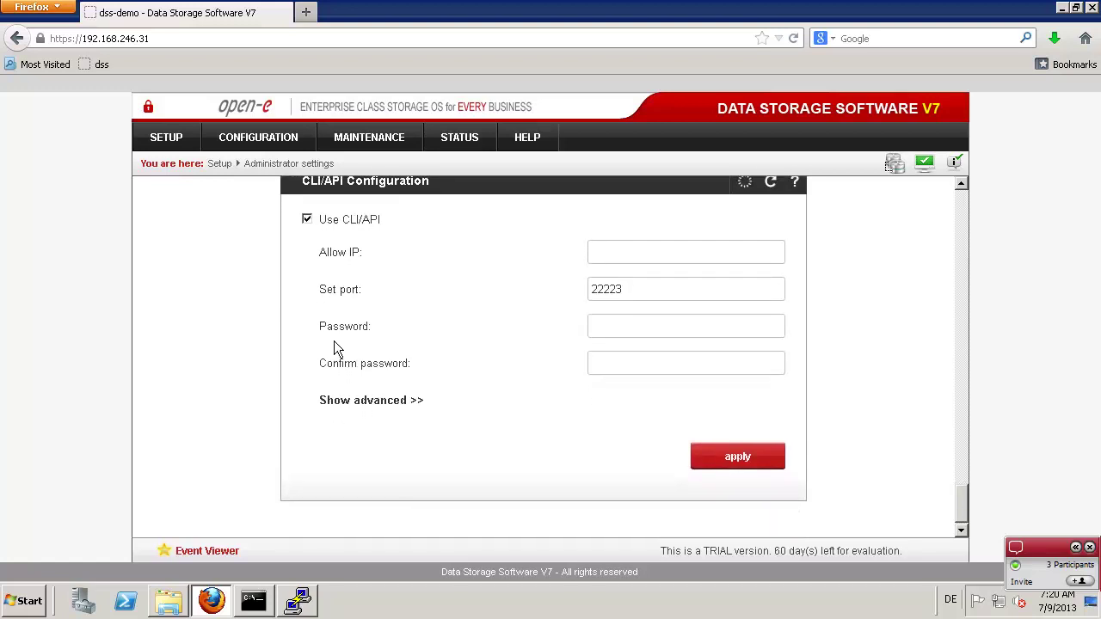
Generate and save a new CLI/API key file, then bring the Command Prompt forward.
left_click(358, 394)
scroll(359, 395, "down", 3)
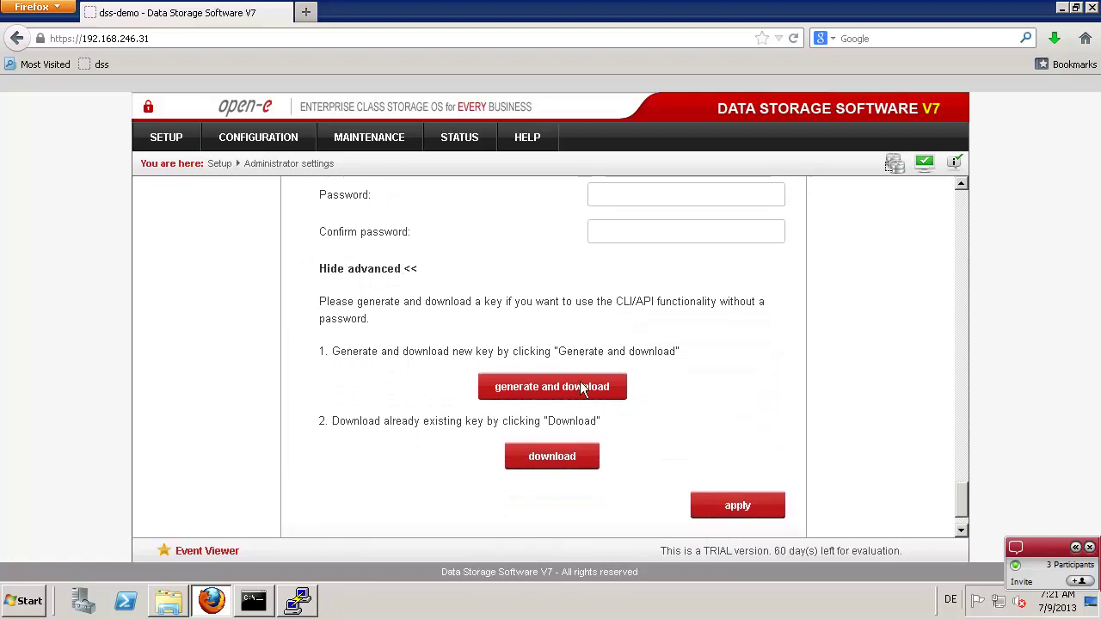
left_click(536, 395)
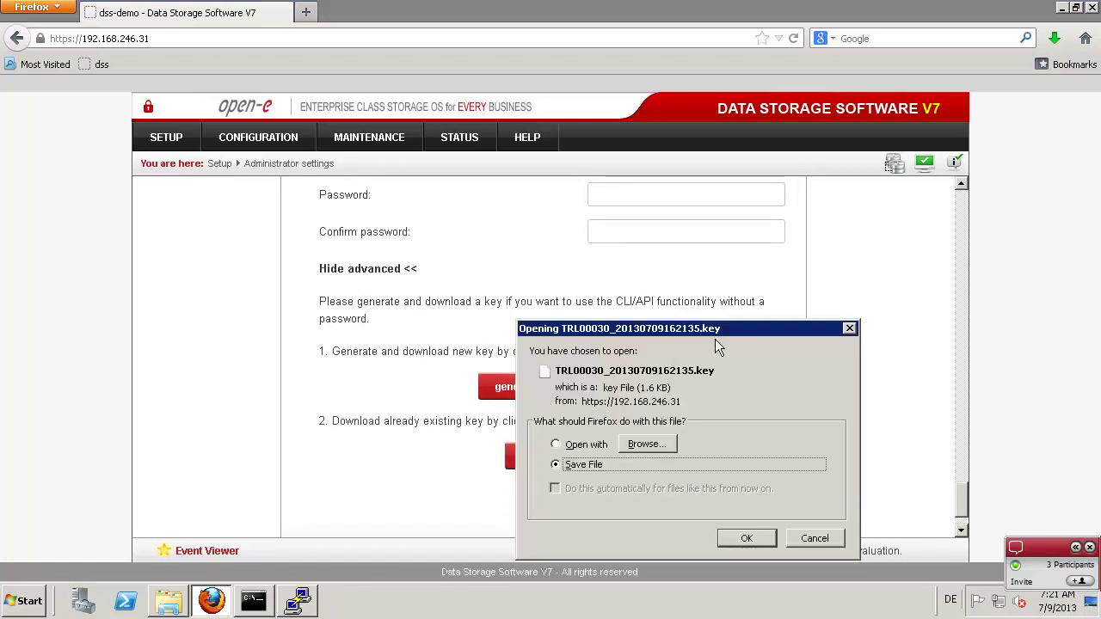
left_click_drag(716, 333, 700, 222)
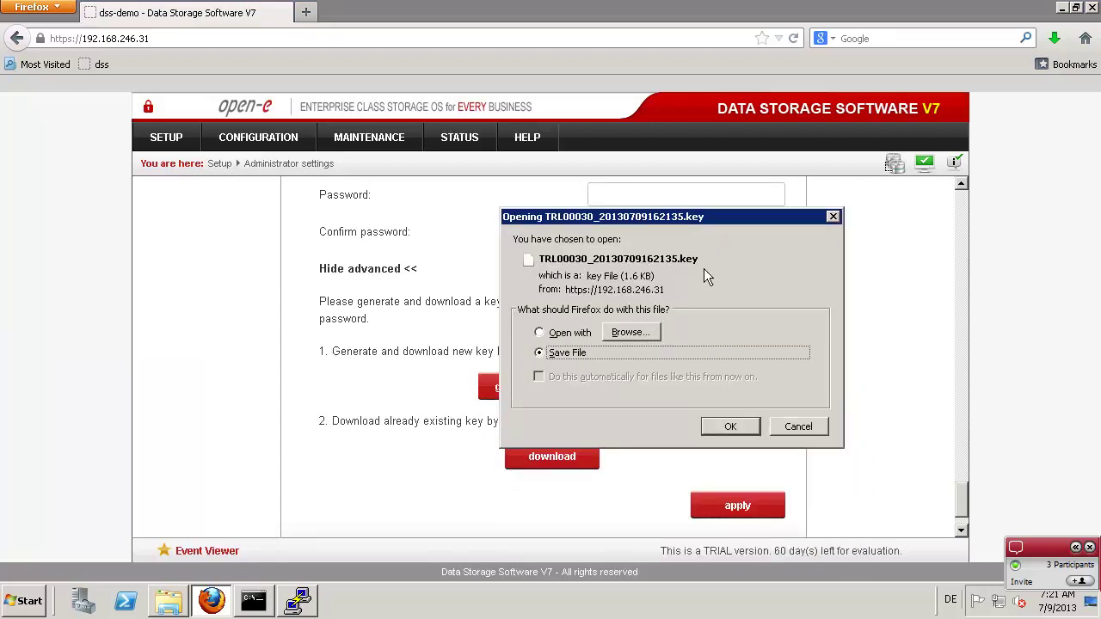
left_click(730, 427)
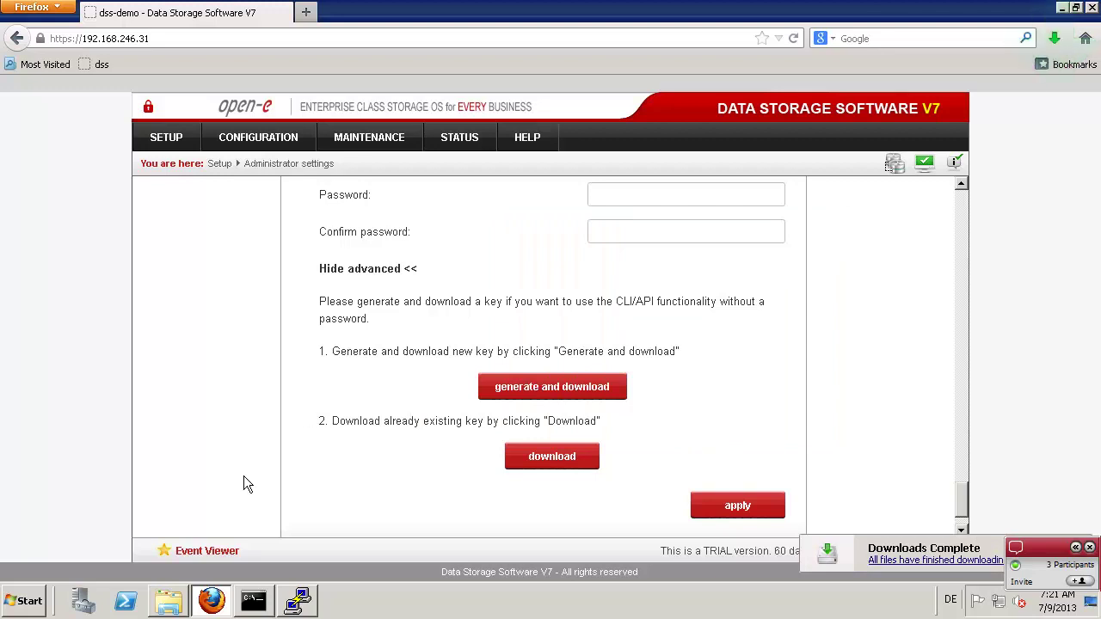
left_click(254, 600)
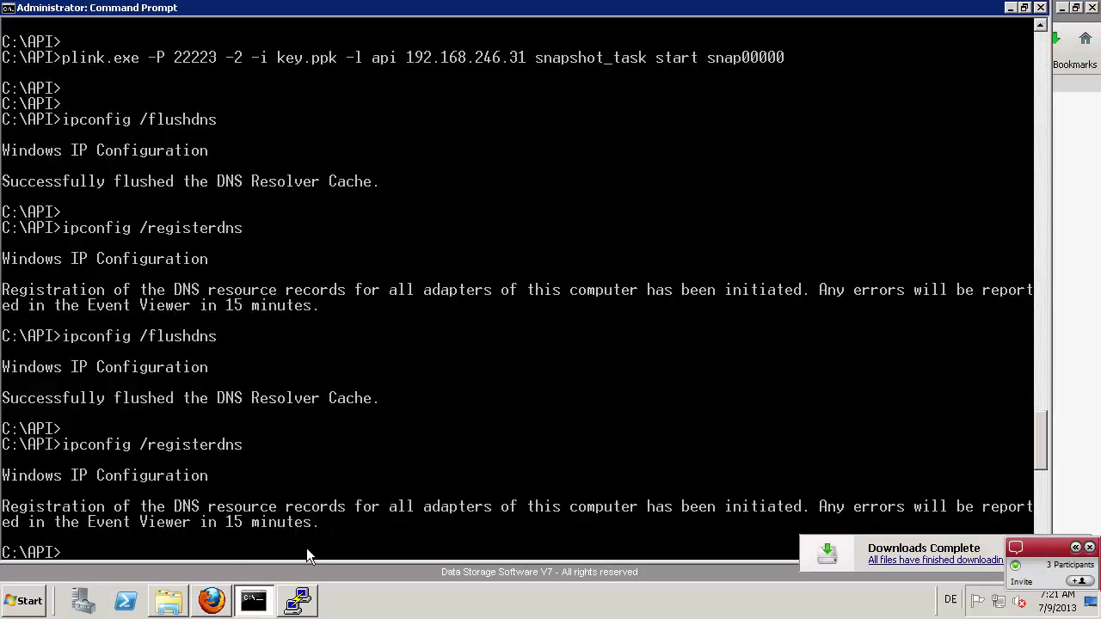
Delete the old key.ppk file from the C:\API folder.
key("Return")
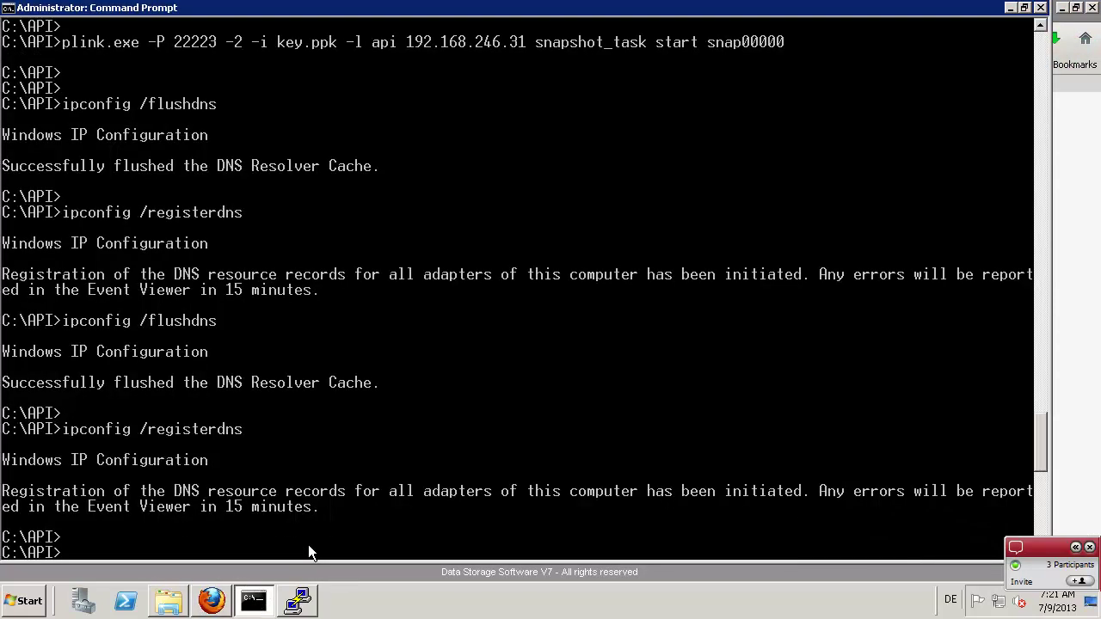
key("alt+Tab")
key("Tab")
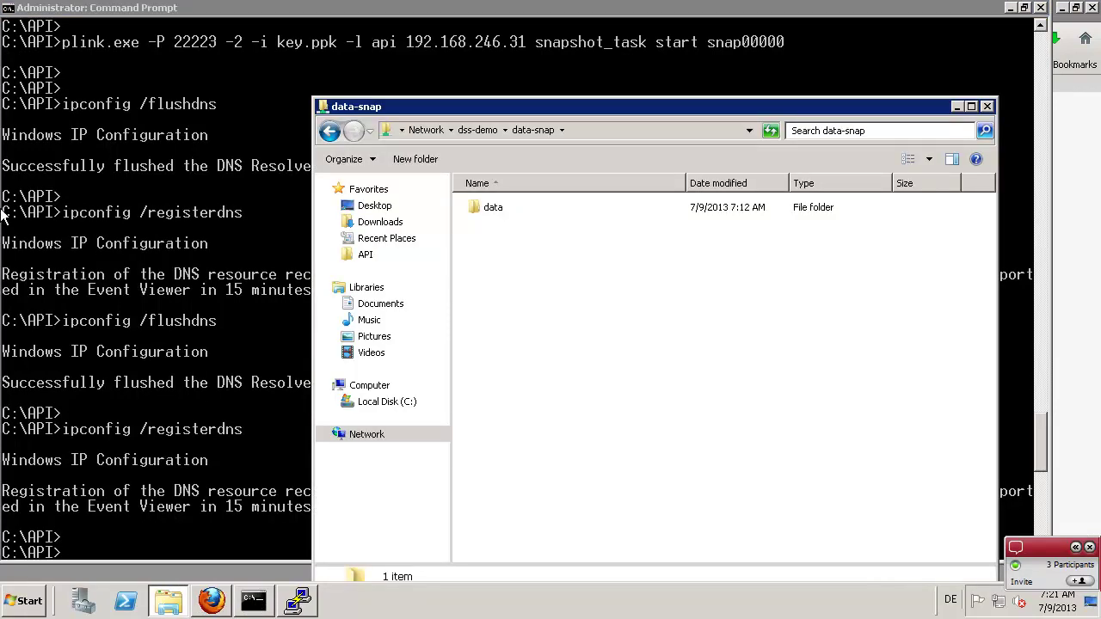
left_click(365, 255)
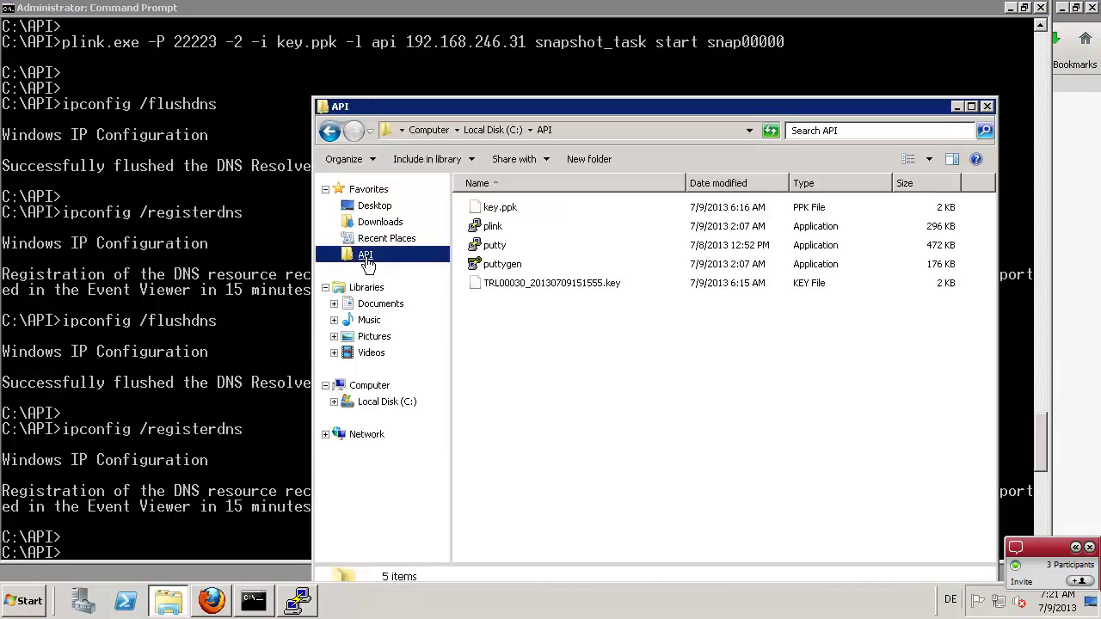
right_click(520, 210)
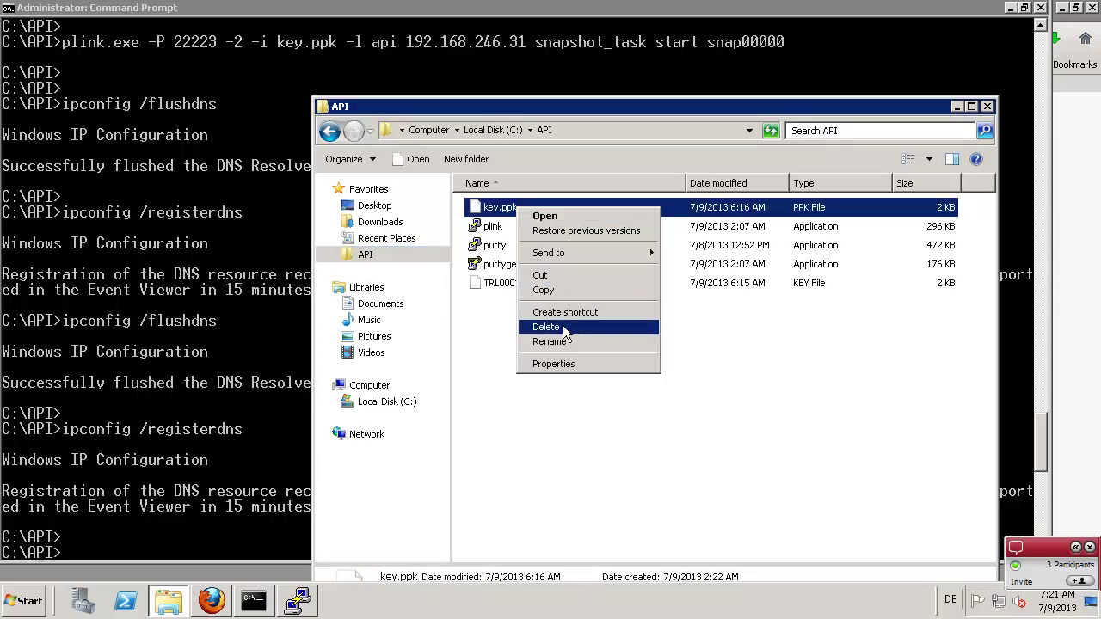
left_click(562, 325)
left_click(599, 368)
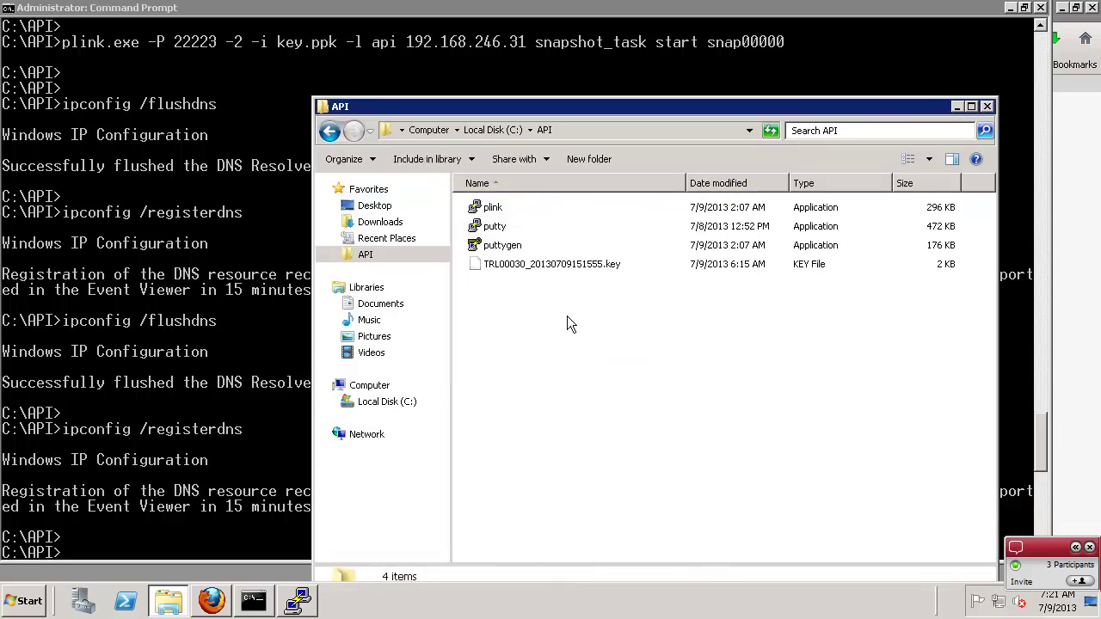
Delete the old TRL00030_20130709151555.key file, then go to the Downloads folder.
left_click(545, 264)
right_click(545, 265)
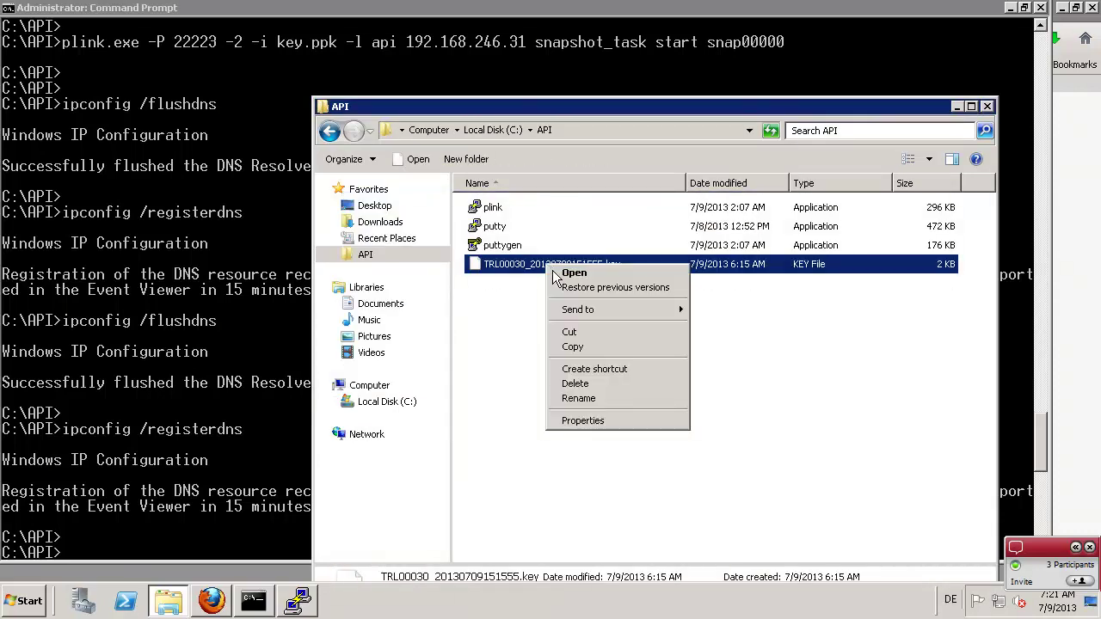
left_click(585, 389)
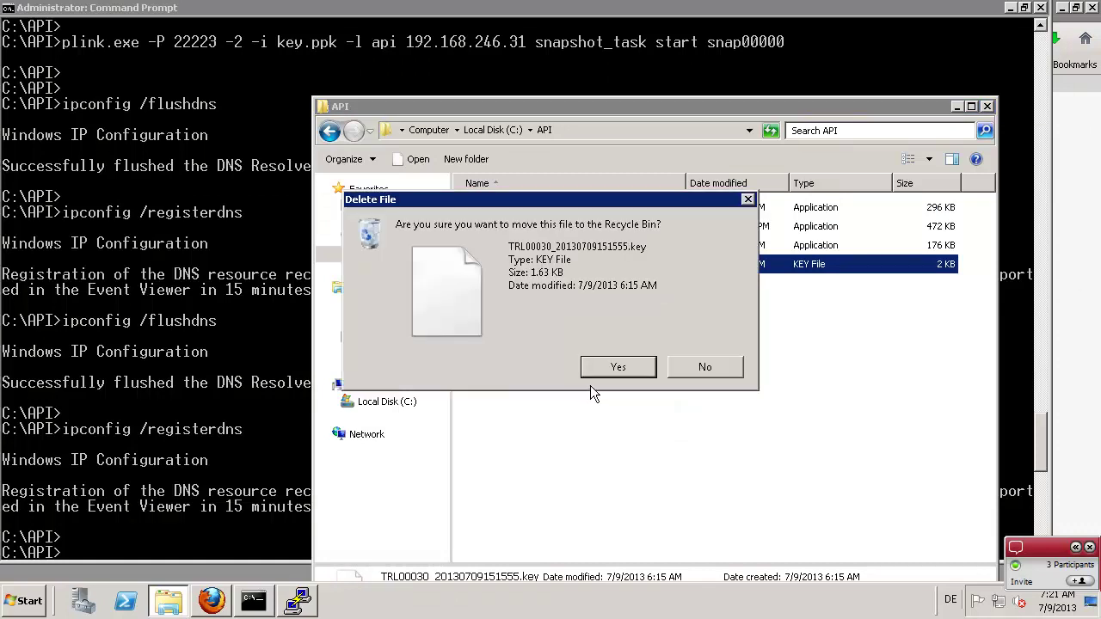
left_click(614, 368)
left_click(380, 221)
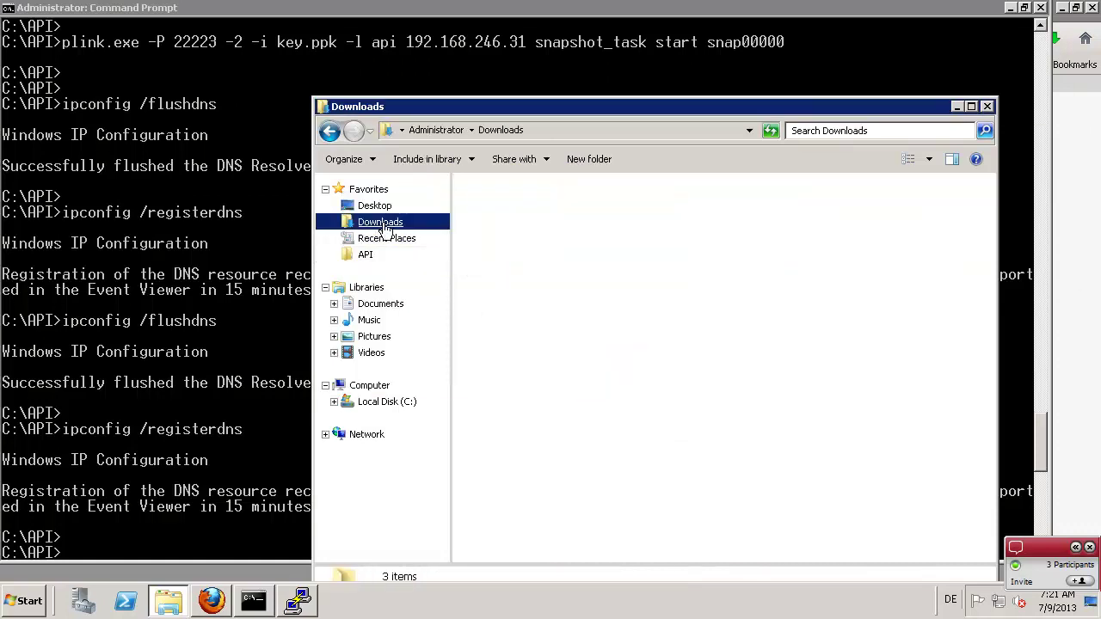
Copy TRL00030_20130709162135.key from Downloads into C:\API, then return to Firefox.
left_click(551, 286)
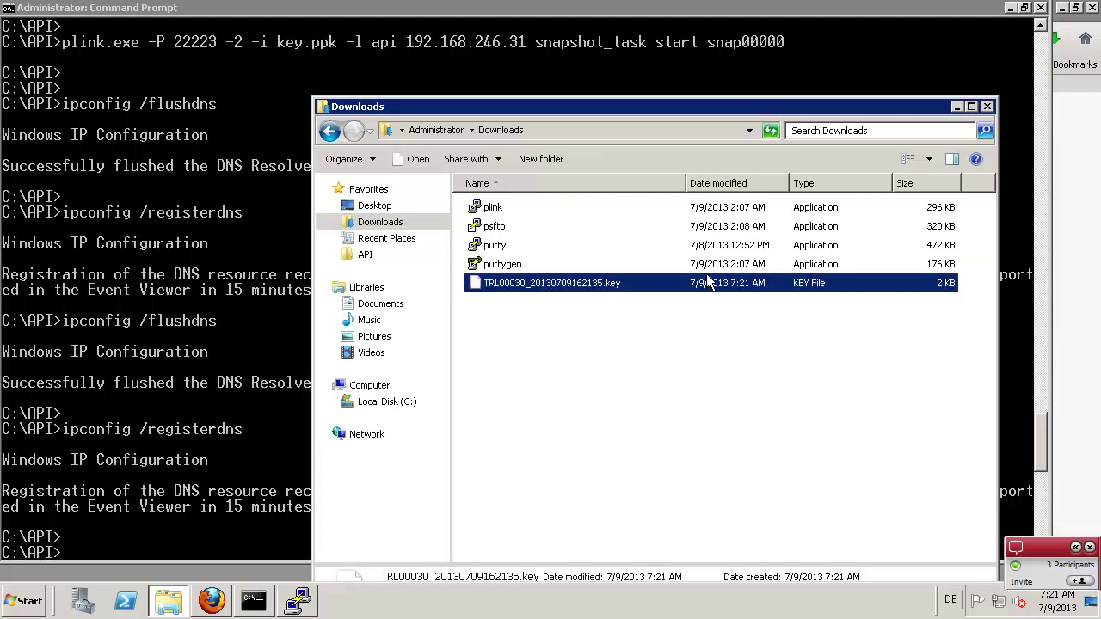
right_click(588, 284)
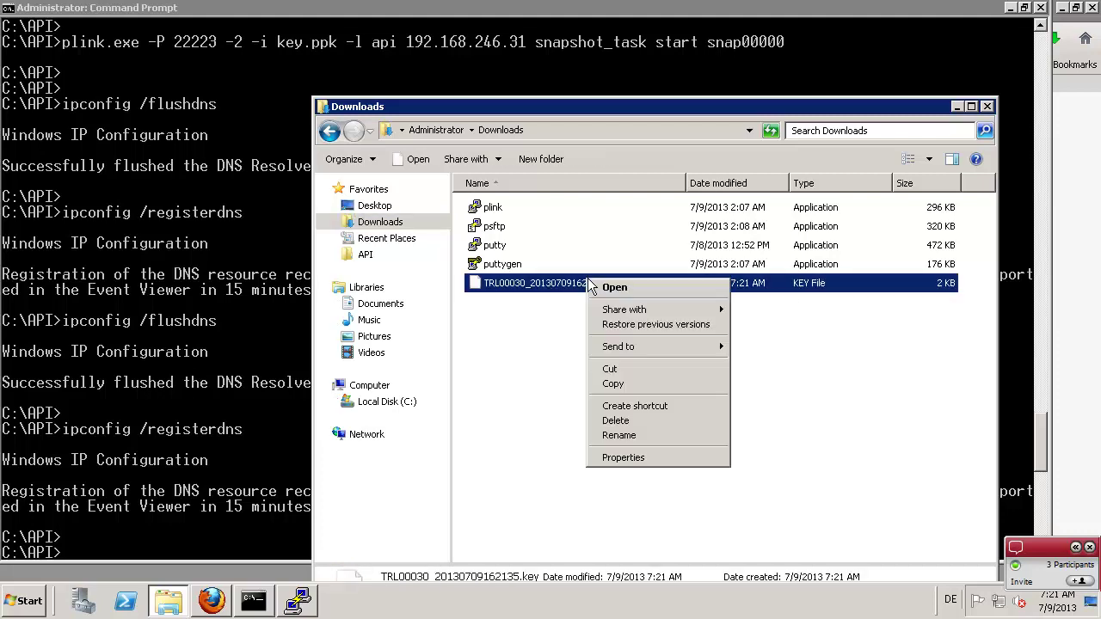
left_click(624, 385)
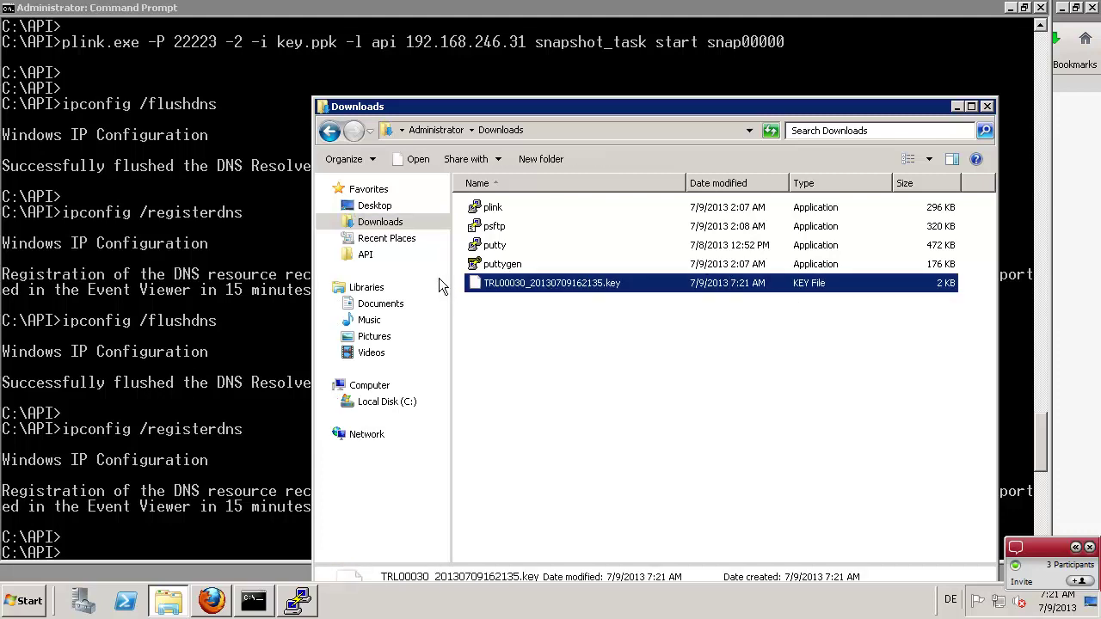
left_click(366, 255)
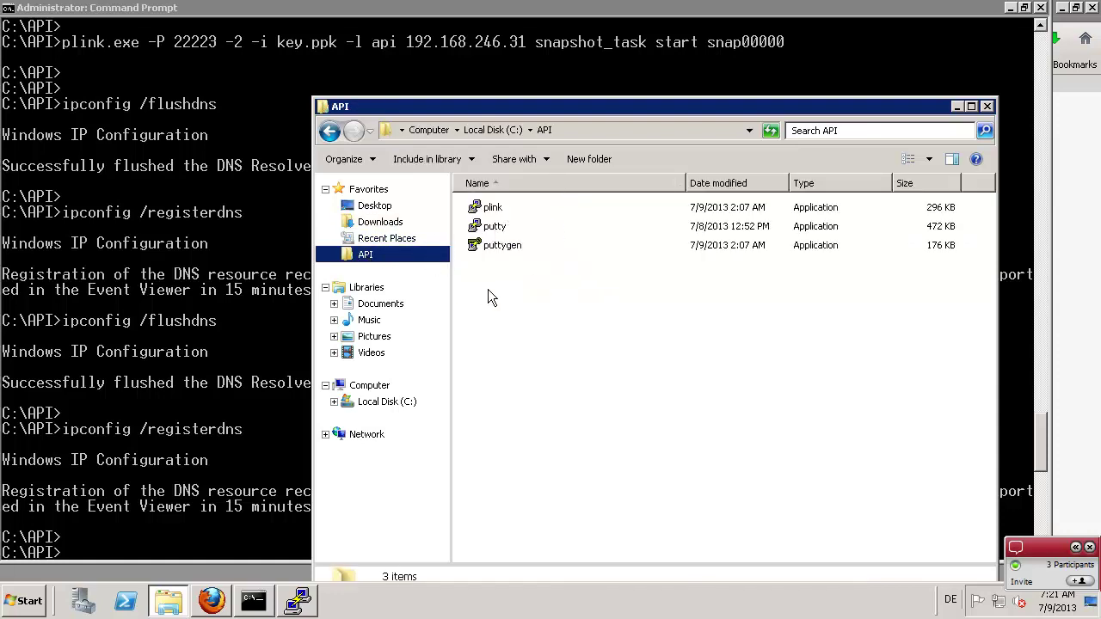
right_click(491, 290)
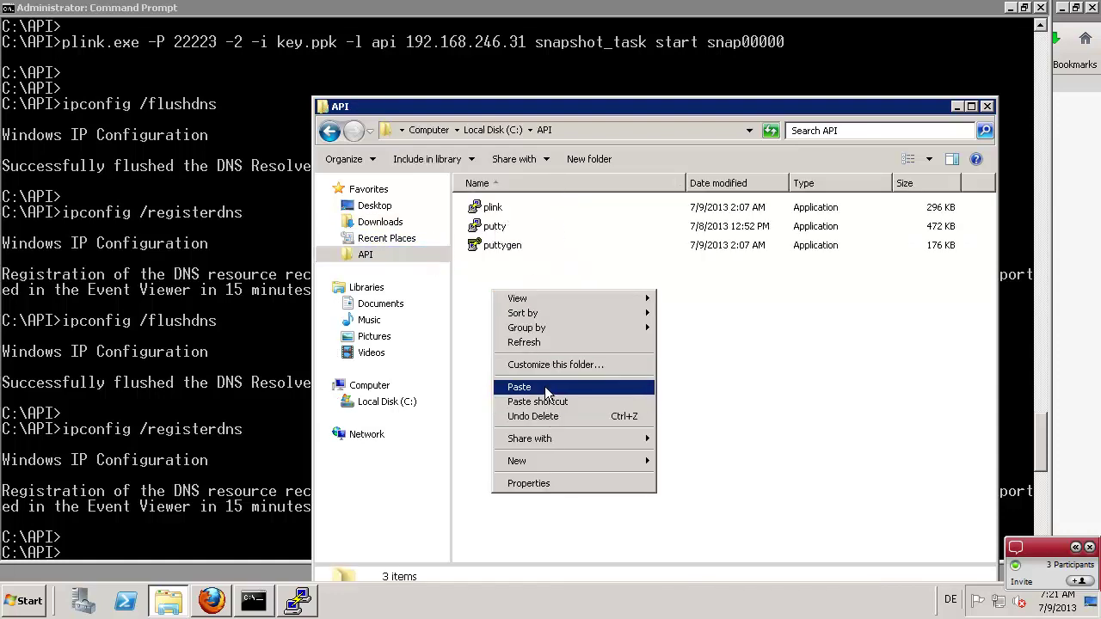
left_click(548, 391)
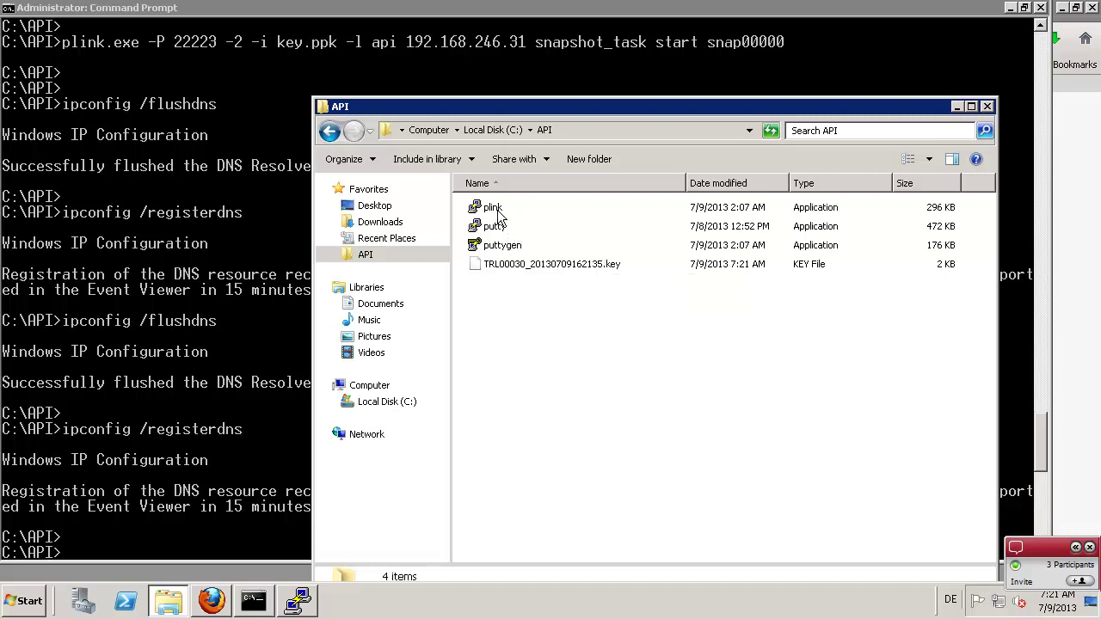
mouse_move(499, 215)
key("alt+Tab")
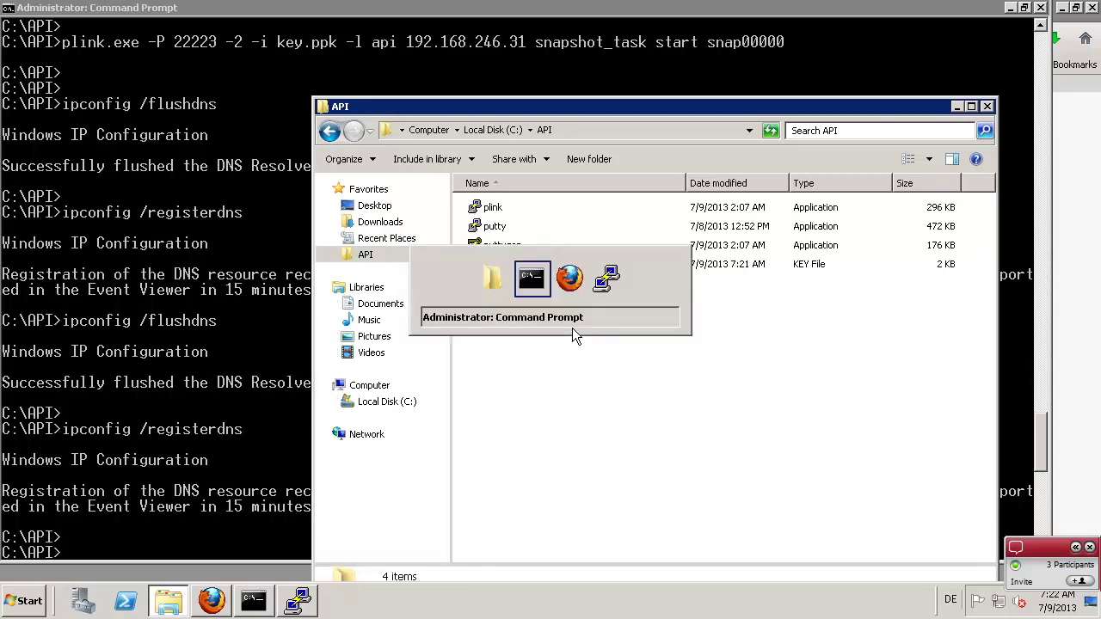
key("alt+Tab")
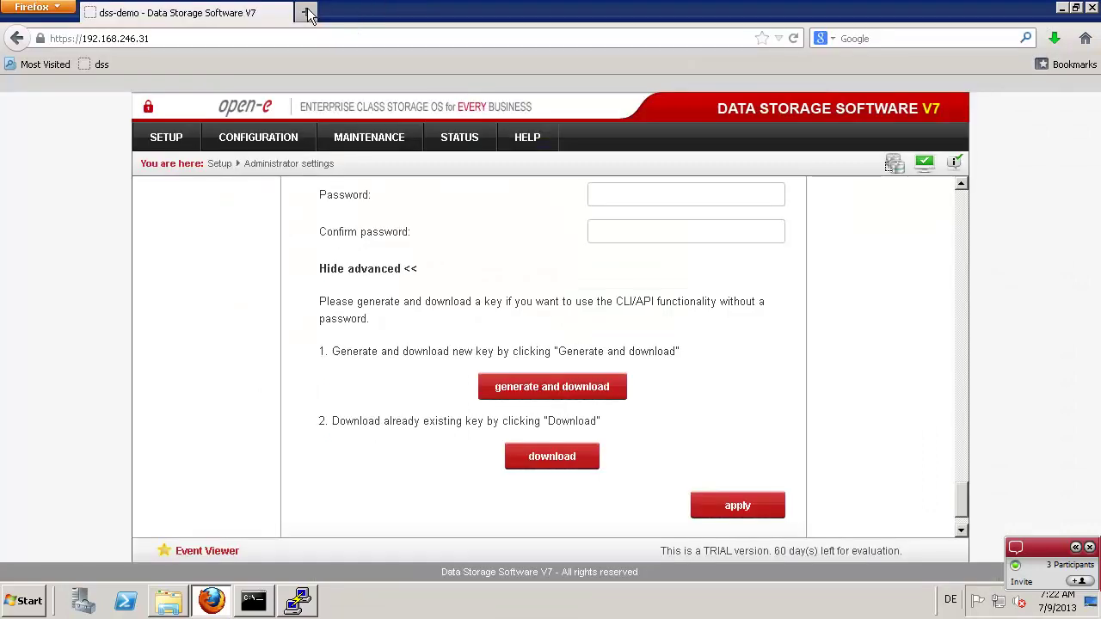
Open the PuTTY download page in a new tab and highlight the PuTTY, Plink and PuTTYgen lines.
left_click(308, 13)
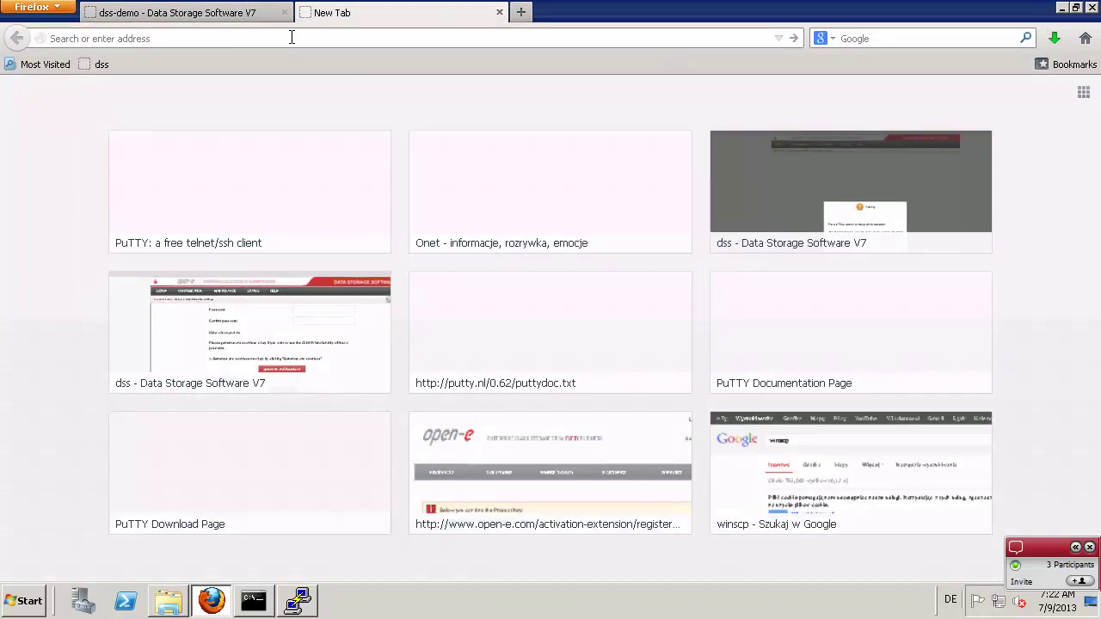
type("pu")
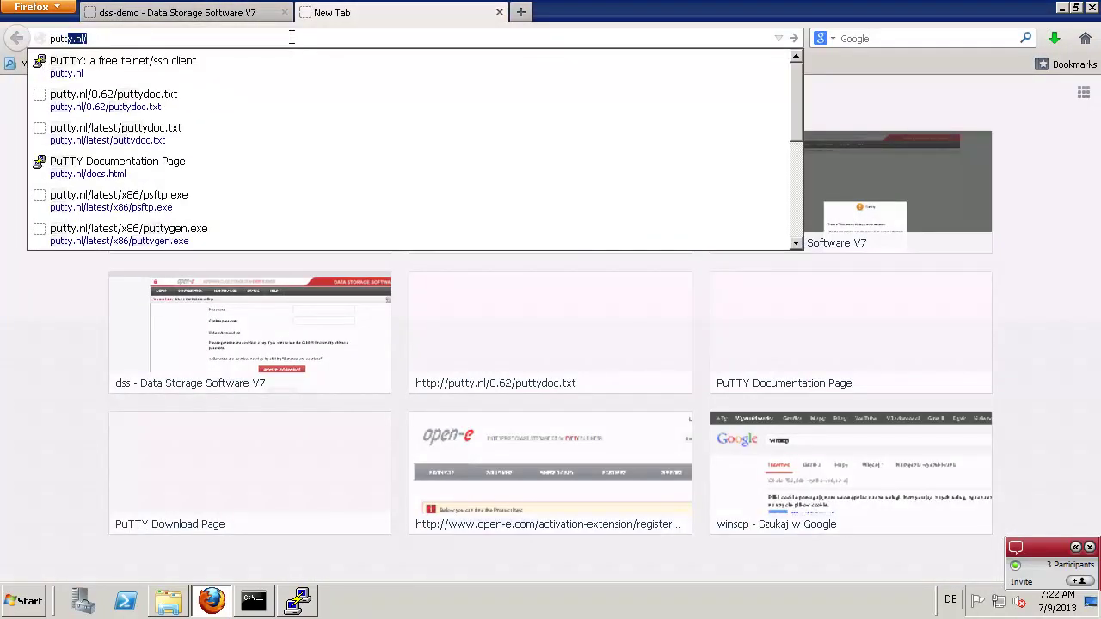
type("tt")
key("Return")
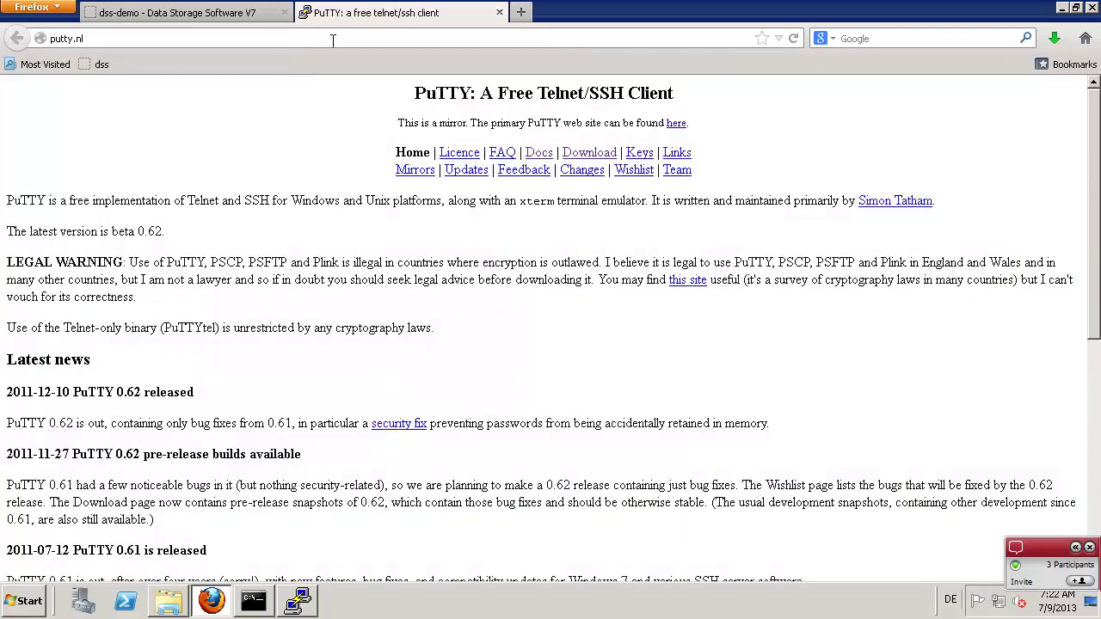
left_click(594, 155)
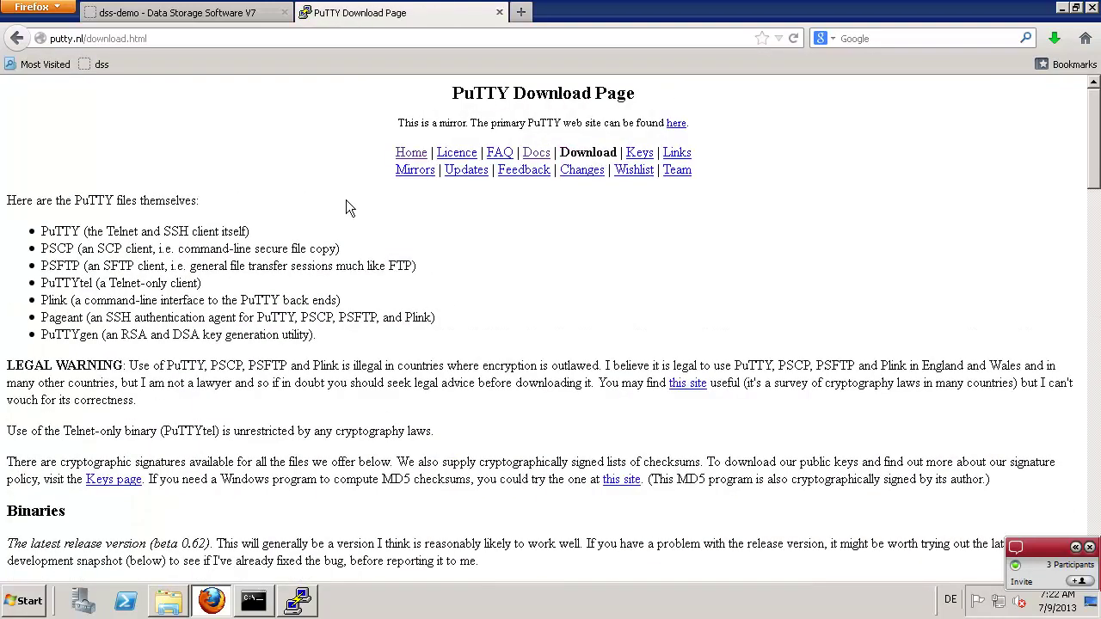
scroll(345, 207, "down", 5)
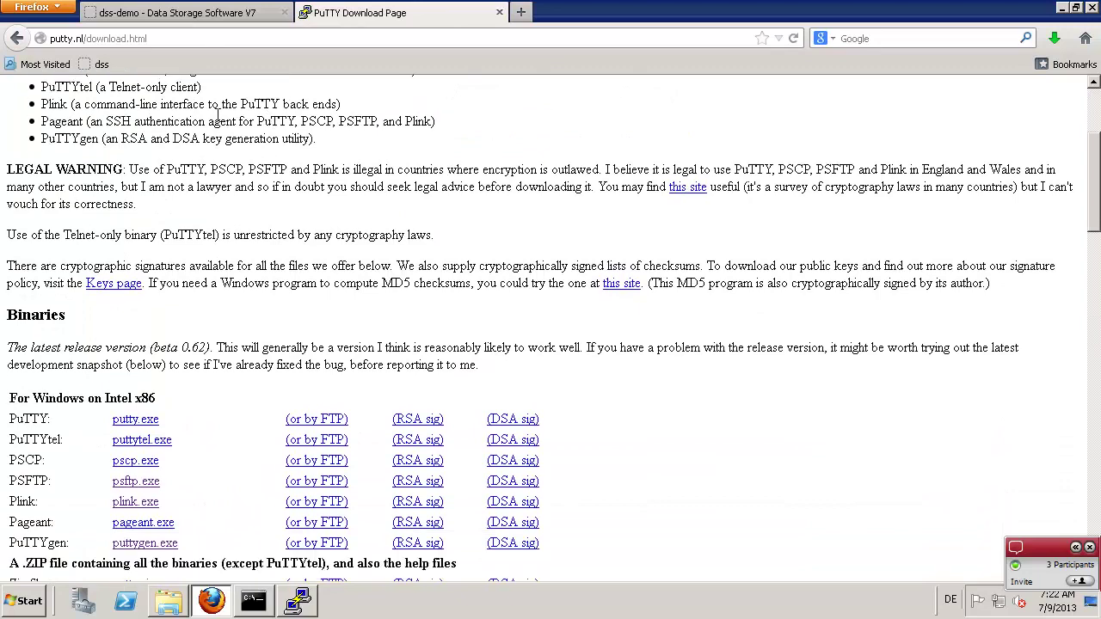
scroll(217, 115, "up", 1)
scroll(167, 118, "up", 3)
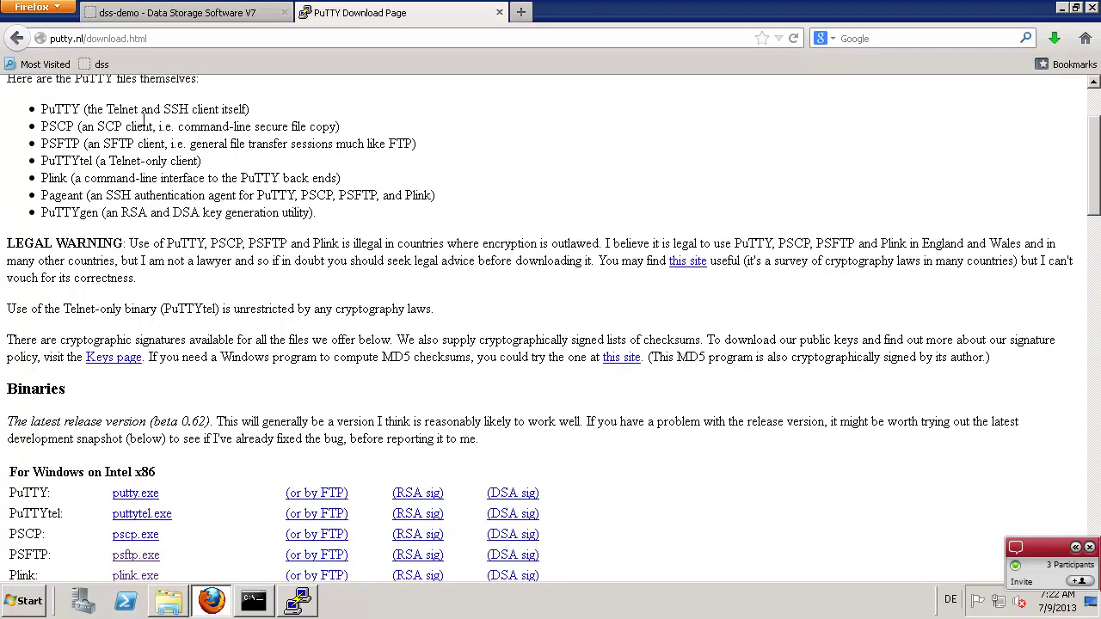
scroll(231, 181, "up", 1)
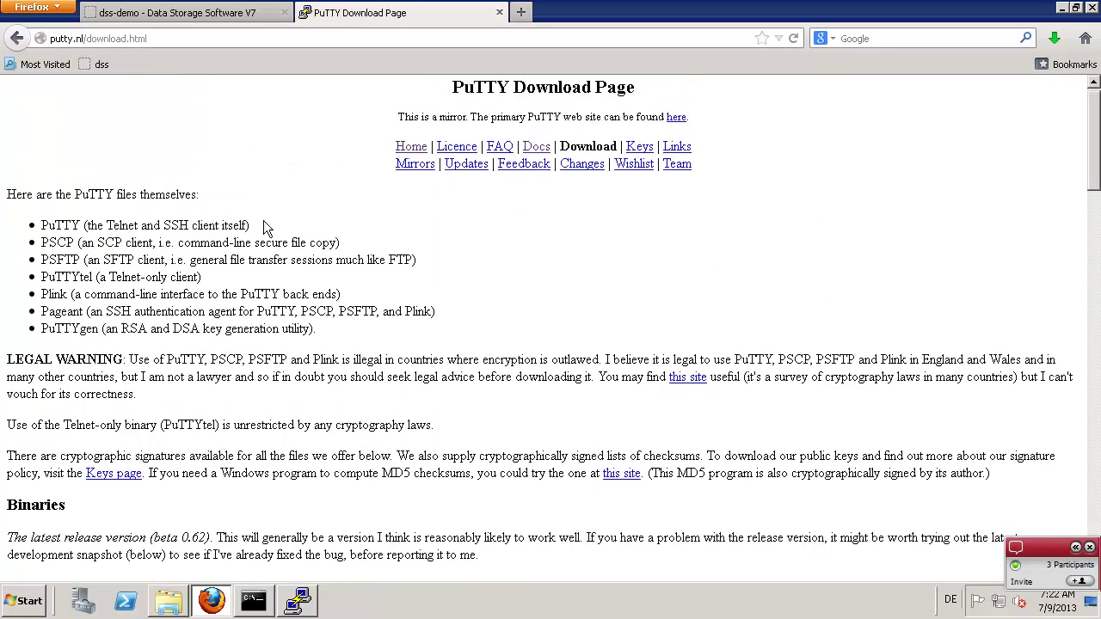
left_click_drag(251, 232, 41, 232)
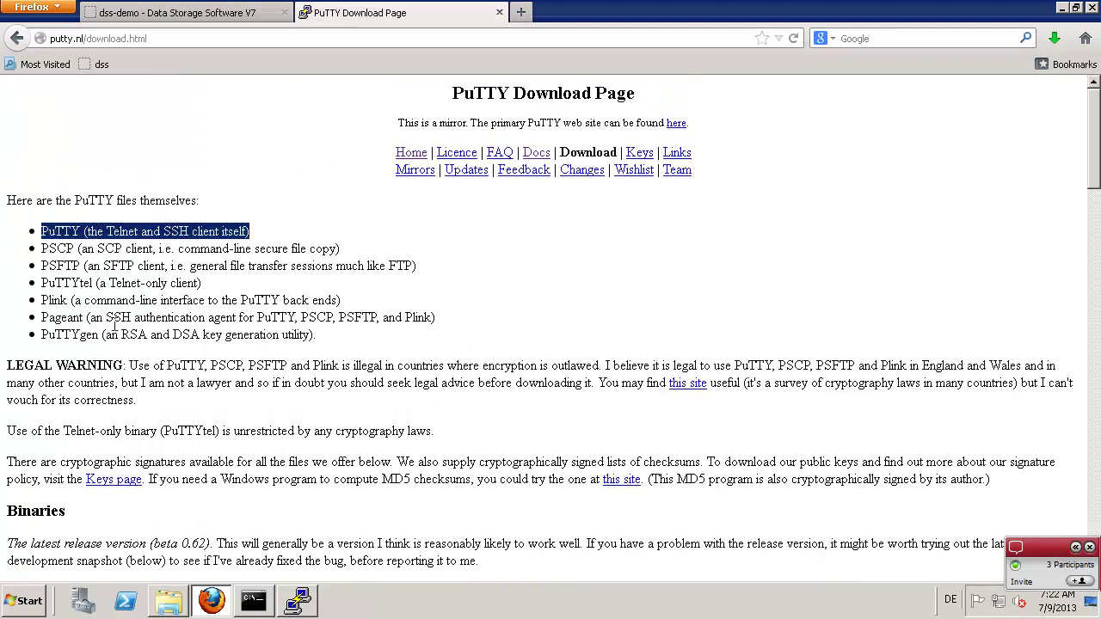
left_click_drag(352, 303, 18, 303)
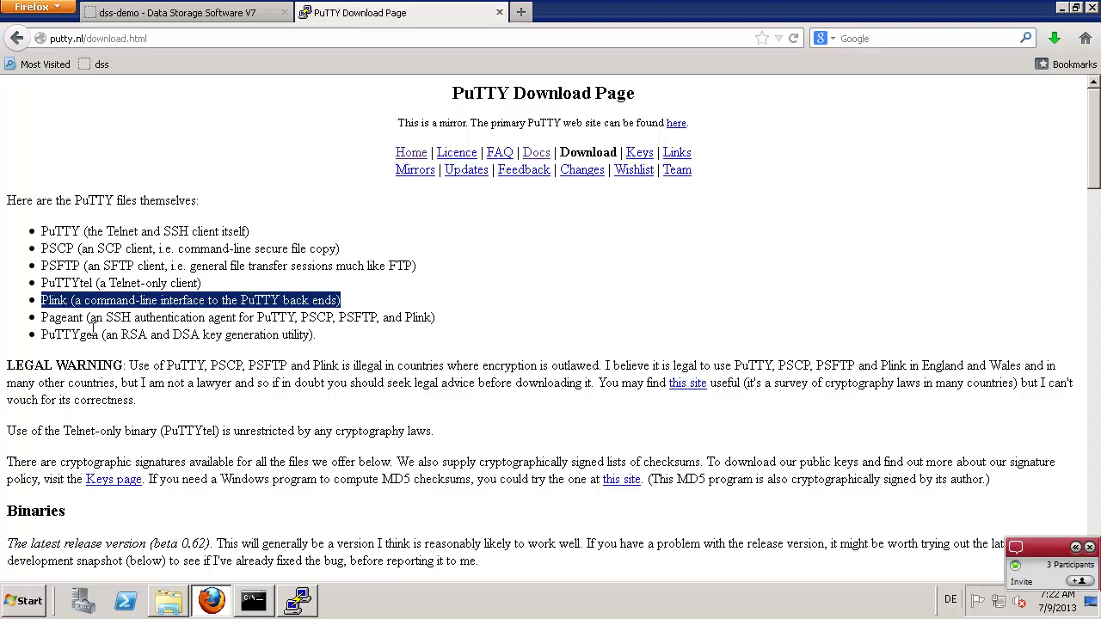
left_click_drag(44, 335, 356, 339)
left_click(353, 348)
Scroll through the beta 0.62 Windows binaries list and back to the page top.
scroll(353, 348, "down", 5)
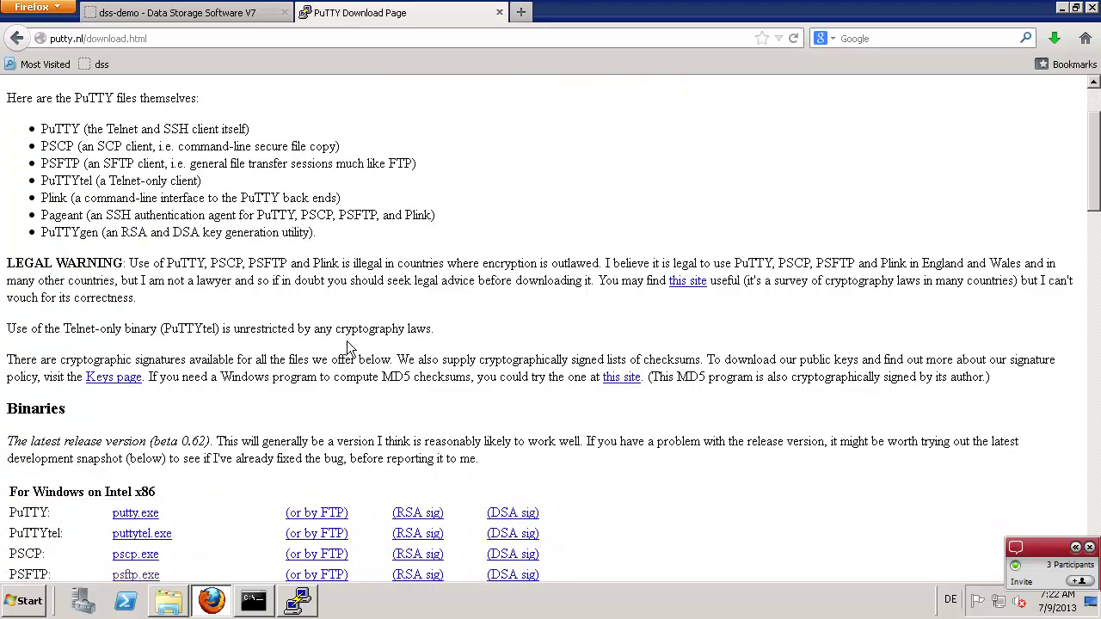
scroll(164, 450, "down", 4)
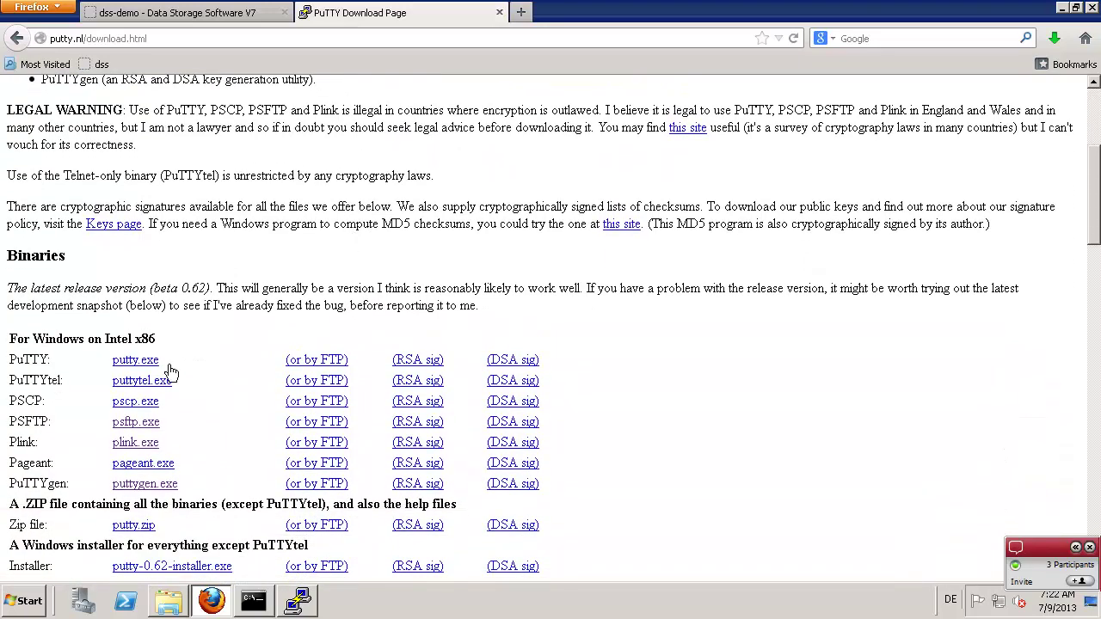
scroll(168, 294, "down", 3)
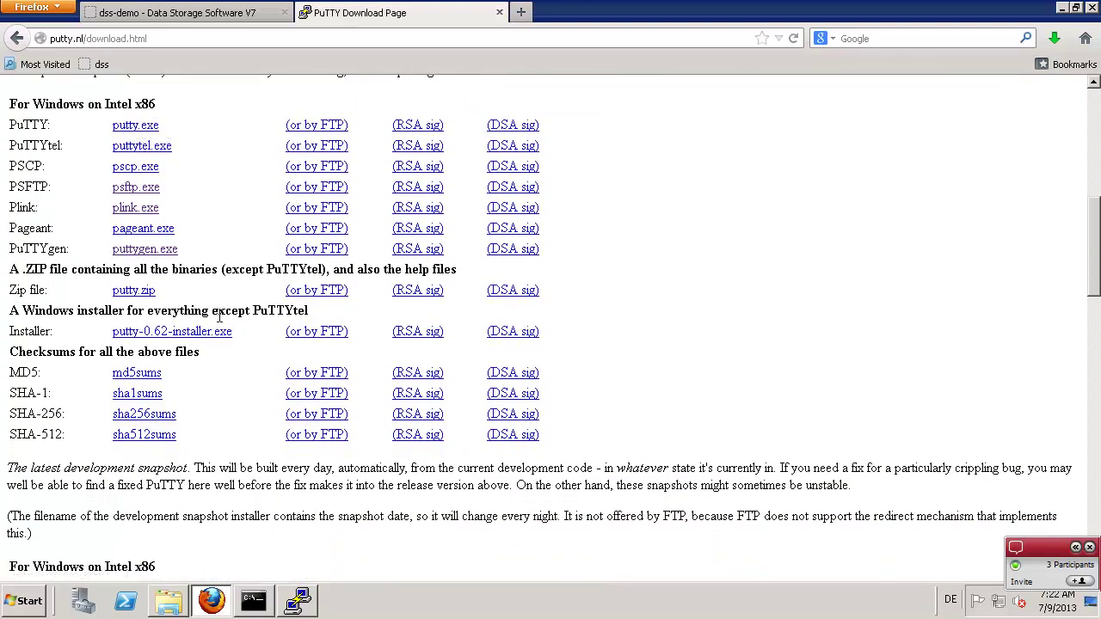
scroll(219, 315, "down", 3)
scroll(218, 314, "down", 3)
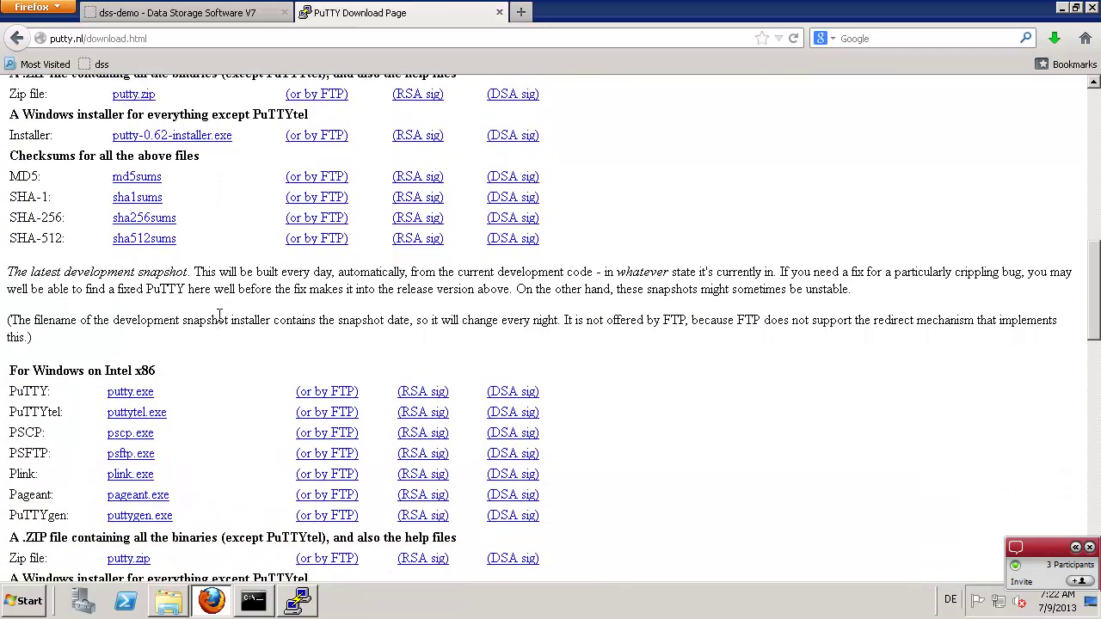
scroll(218, 316, "up", 3)
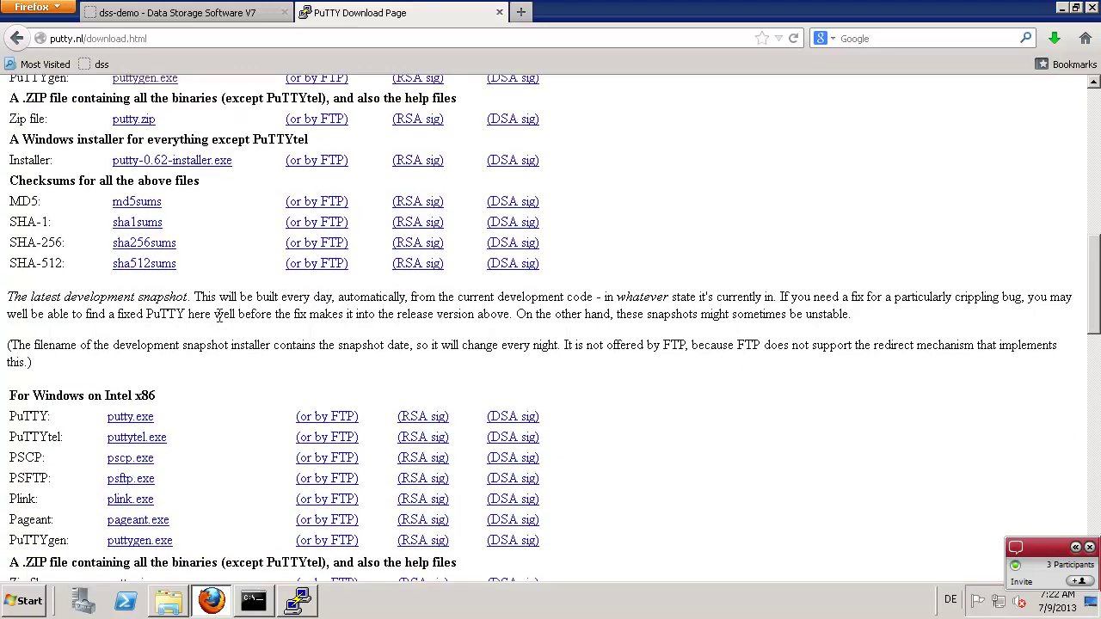
scroll(218, 316, "up", 1)
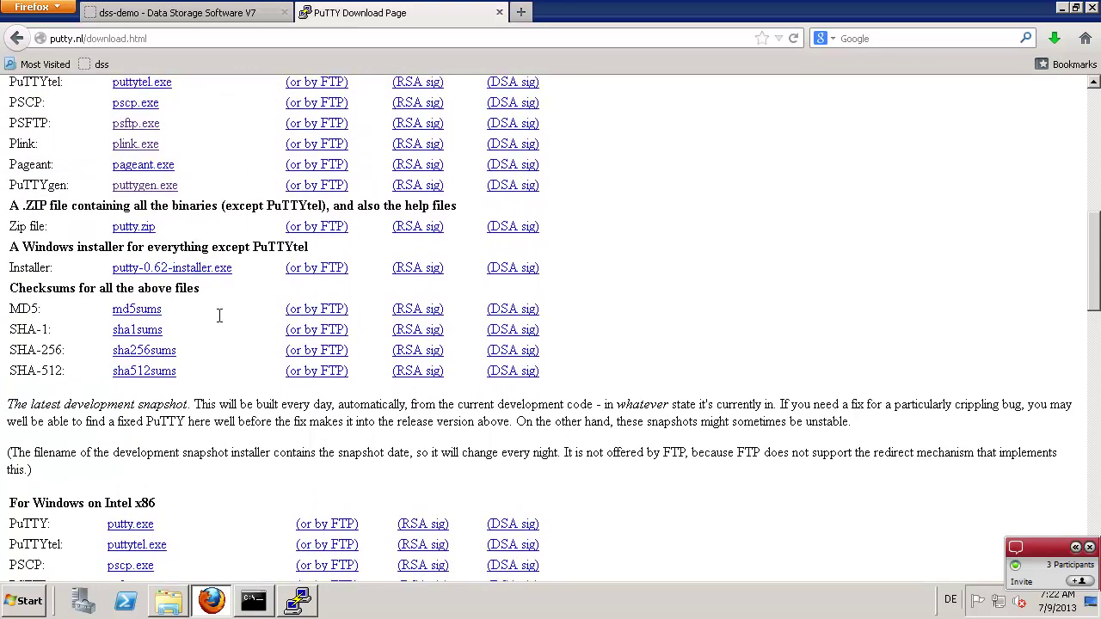
scroll(218, 316, "up", 5)
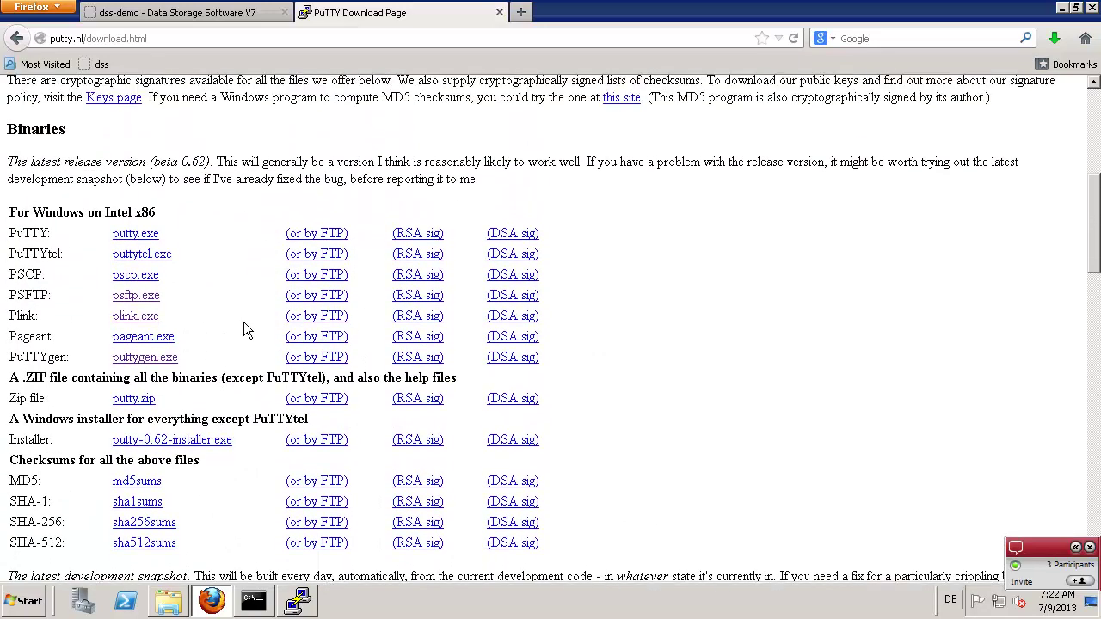
scroll(244, 326, "up", 3)
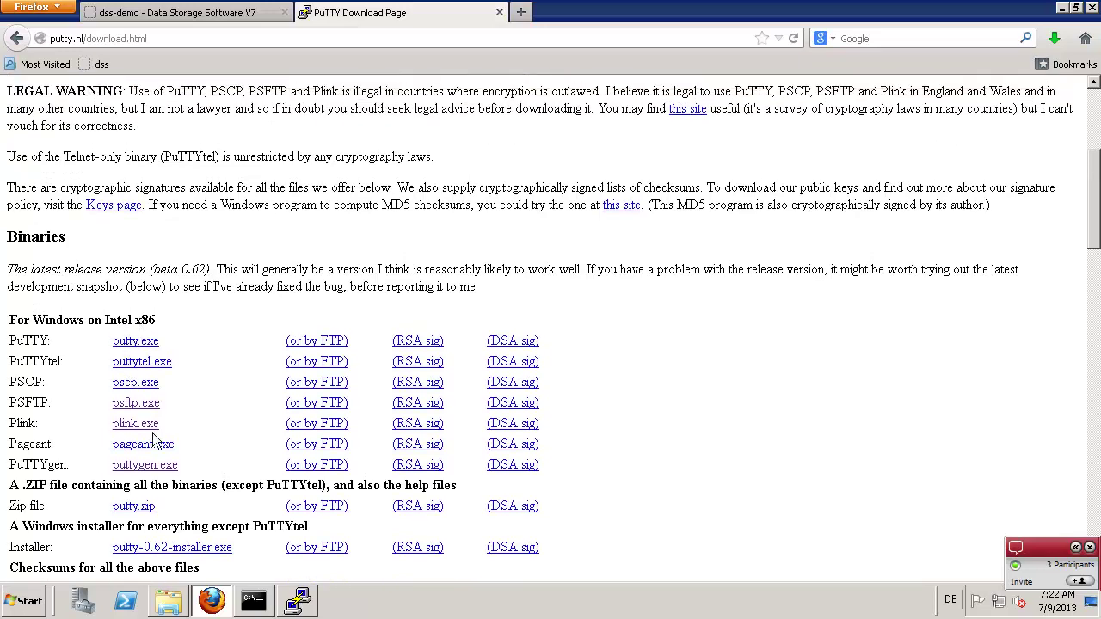
scroll(155, 439, "up", 2)
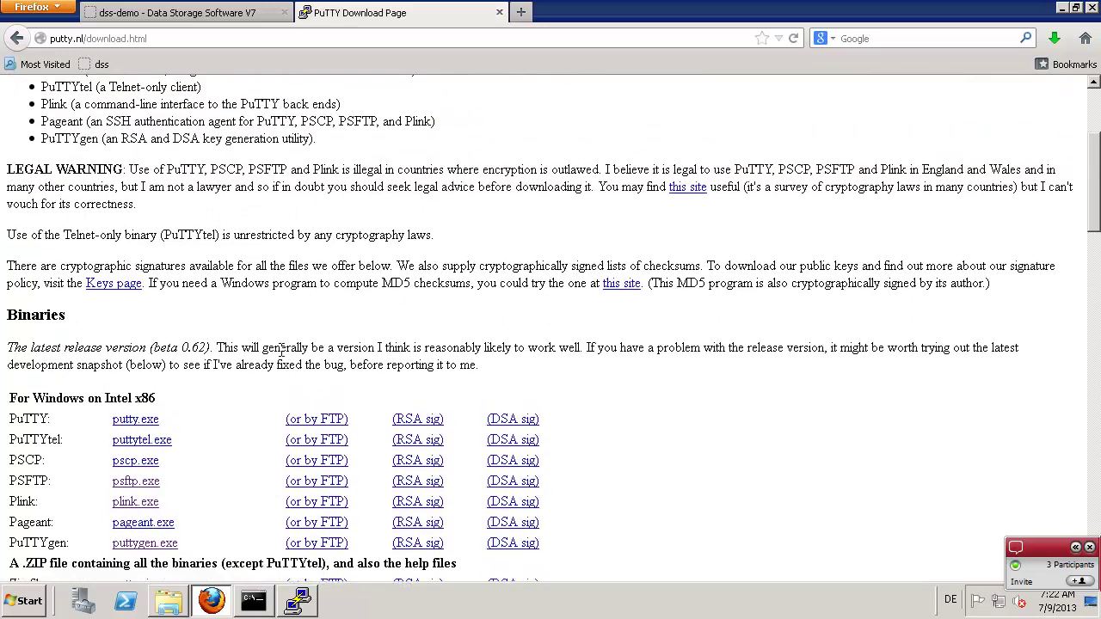
scroll(281, 350, "up", 5)
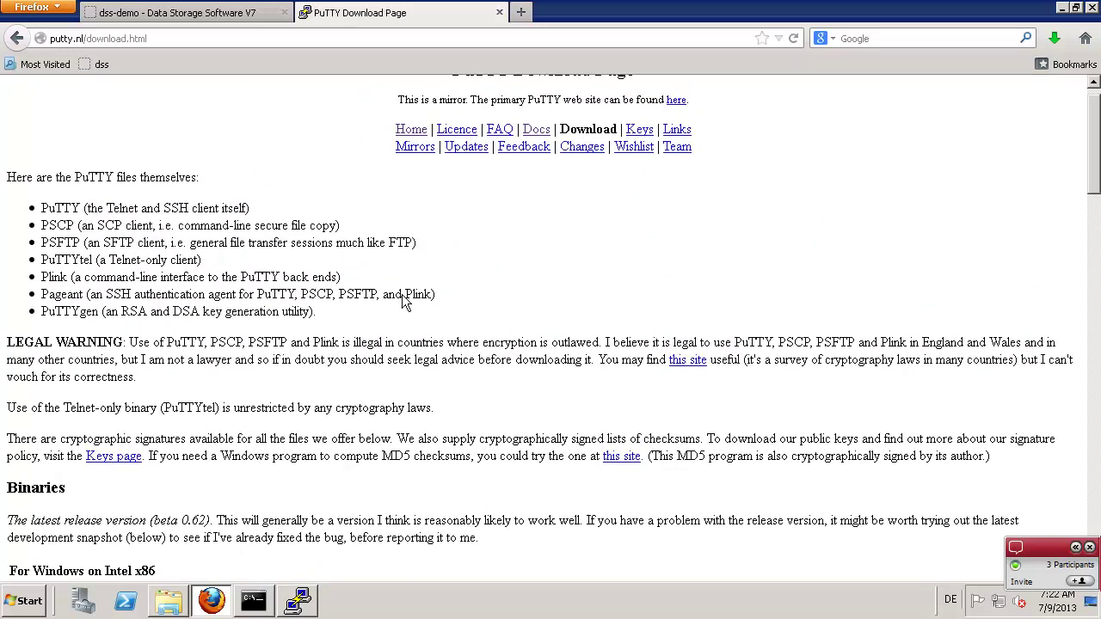
scroll(487, 225, "up", 1)
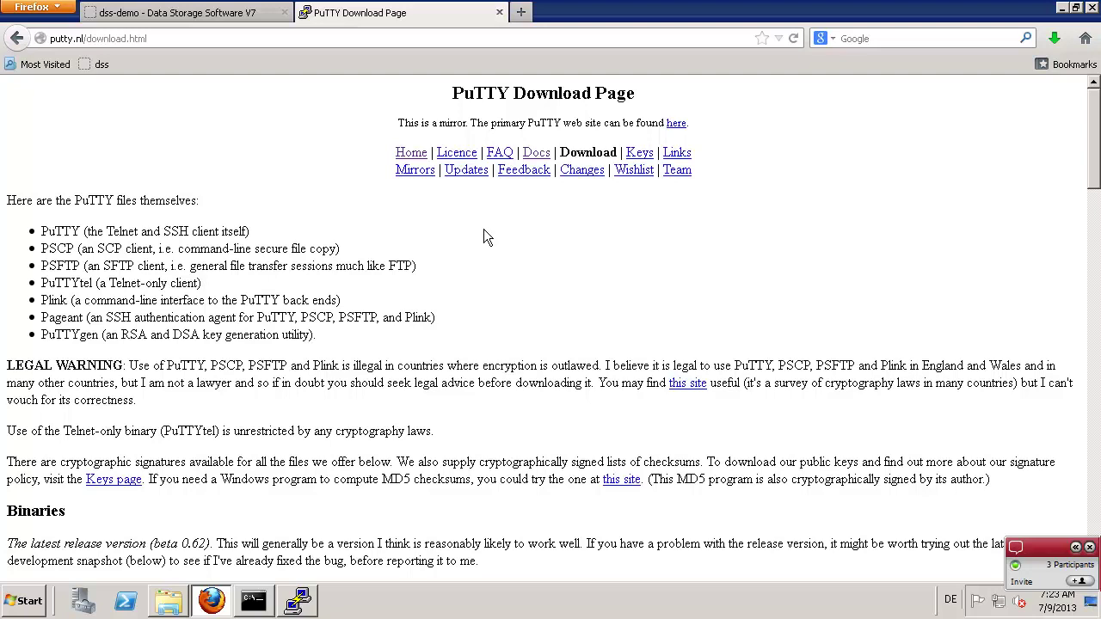
List the C:\API files with dir in the Command Prompt.
key("alt+Tab")
key("alt+Tab")
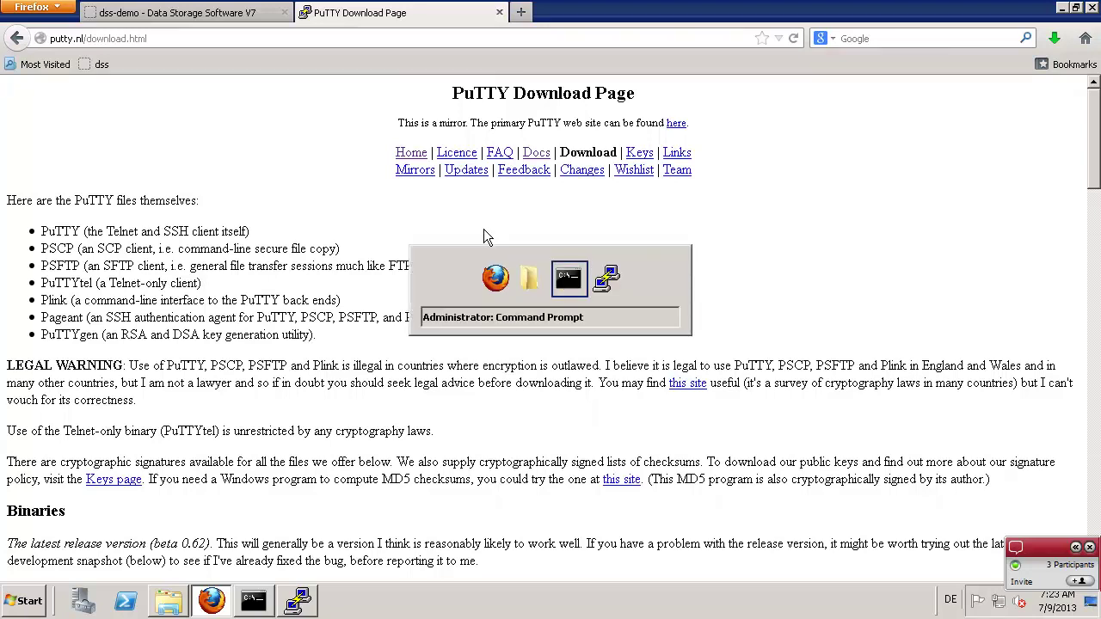
key("Return")
key("Return")
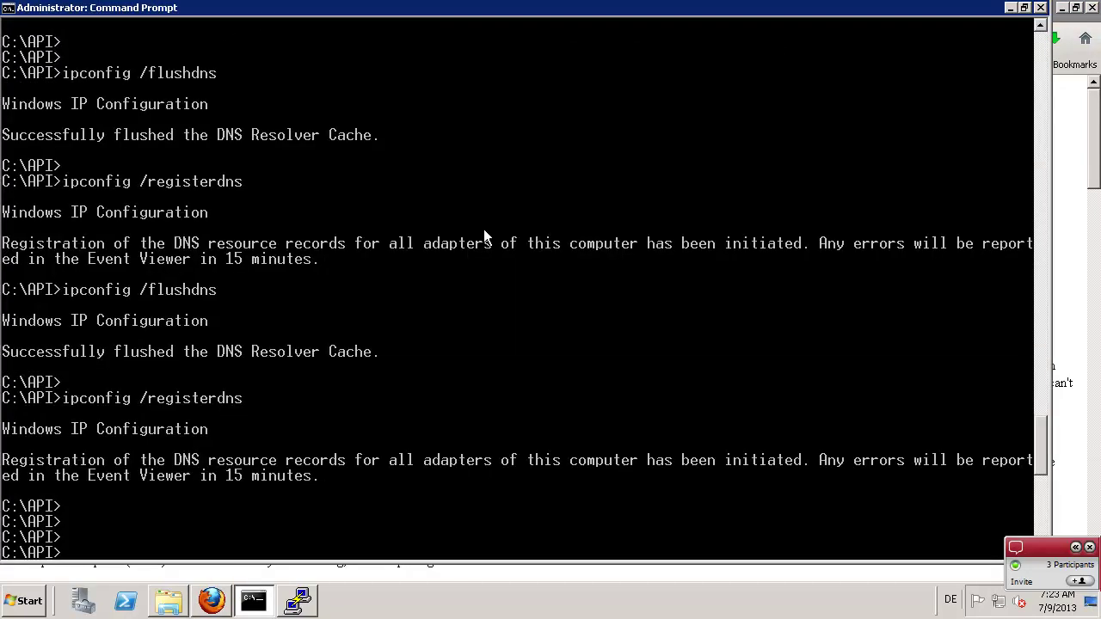
type("dir")
key("Return")
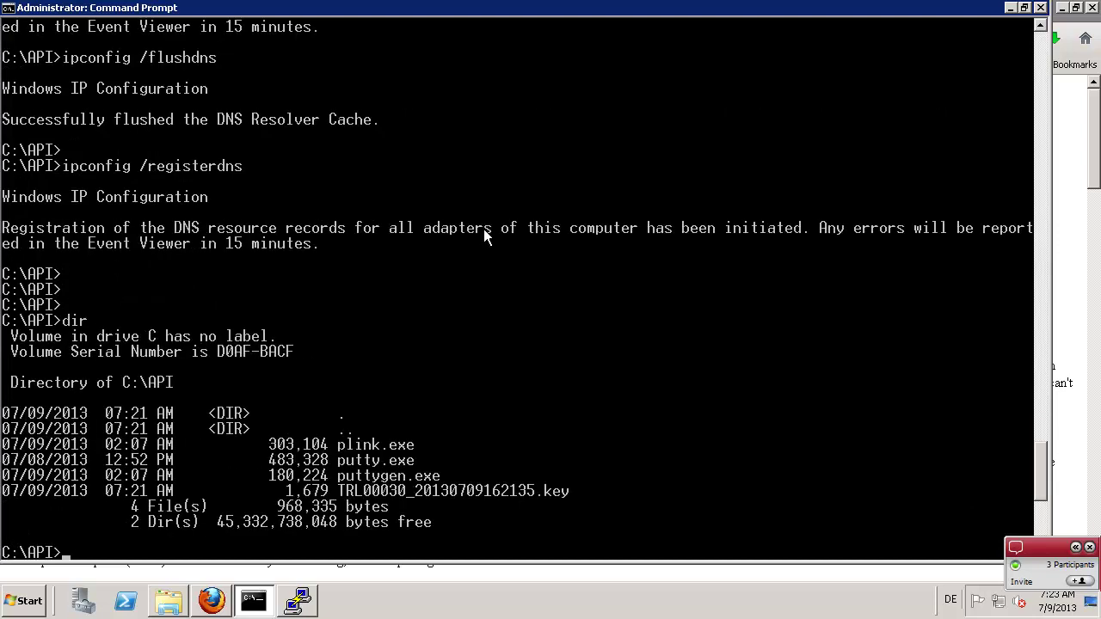
Launch puttygen.exe from the C:\API folder in Explorer.
key("alt+Tab")
key("alt+Tab")
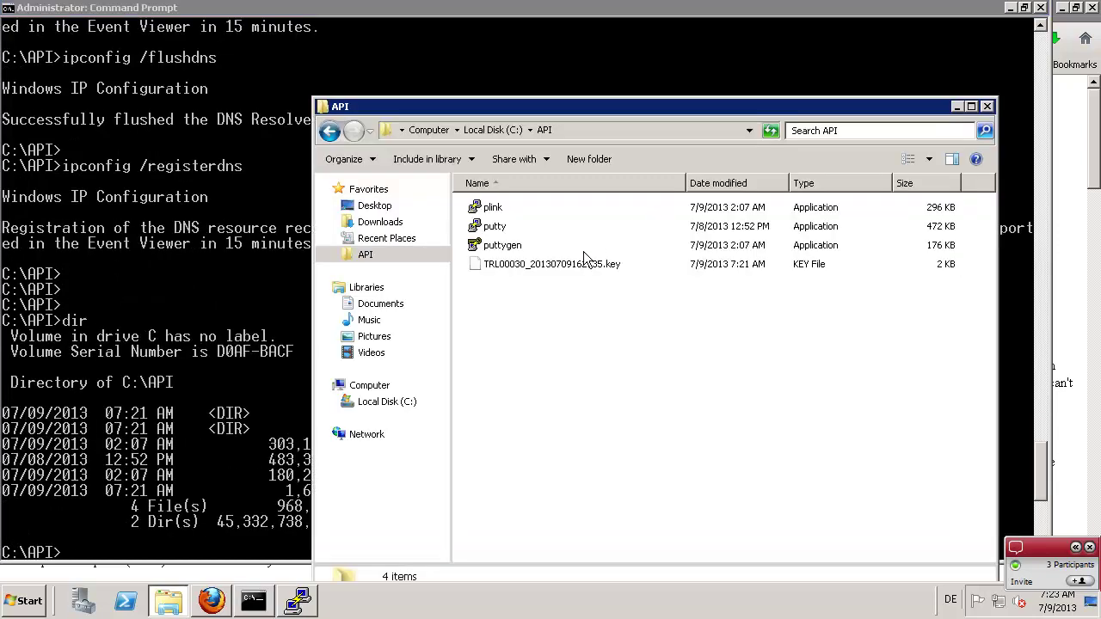
left_click(504, 212)
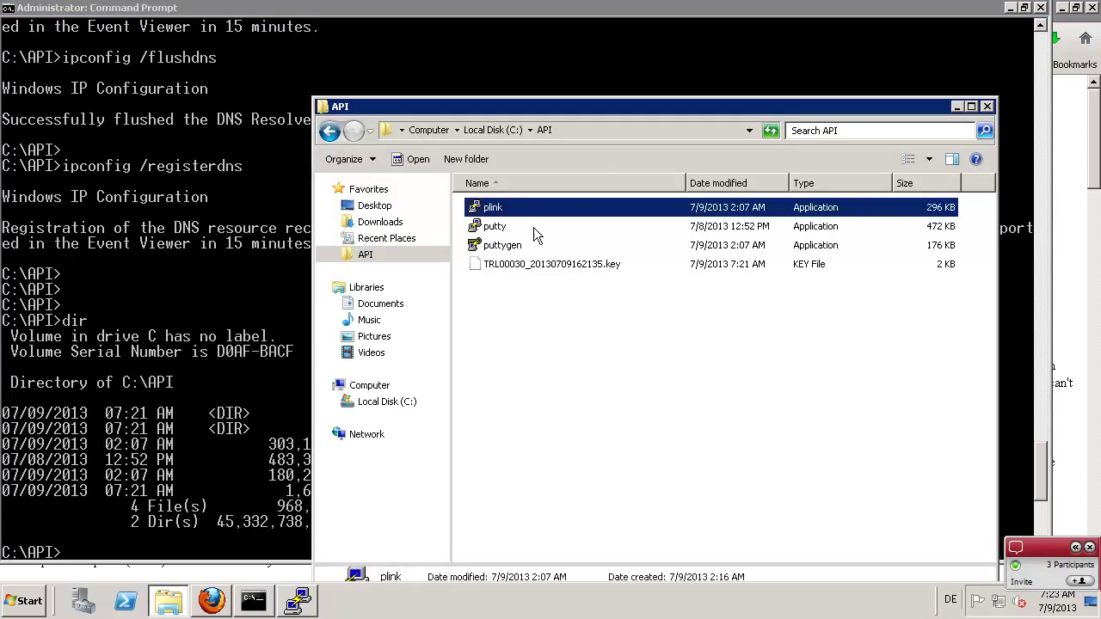
left_click(528, 230)
left_click(507, 246)
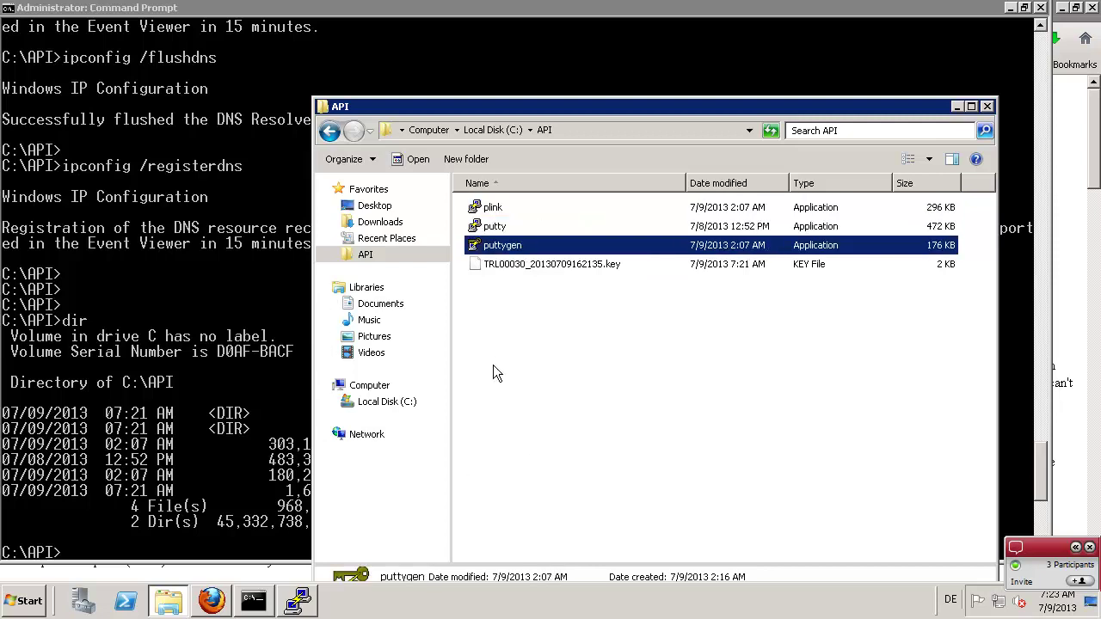
double_click(514, 248)
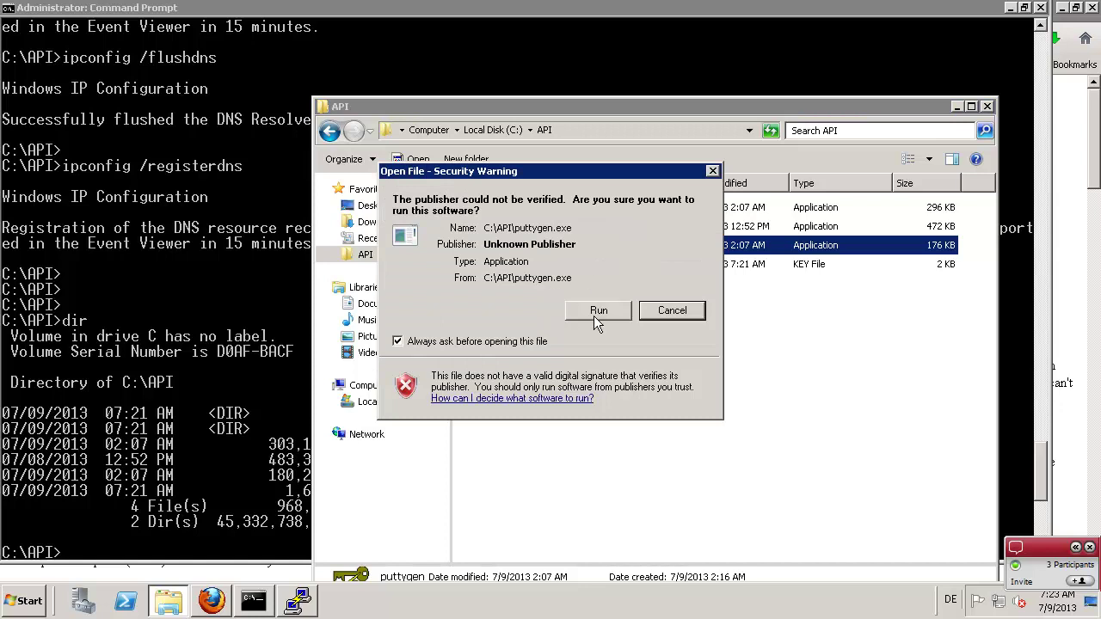
Import the TRL00030_20130709162135.key file into PuTTYgen, showing files of all types.
left_click(597, 312)
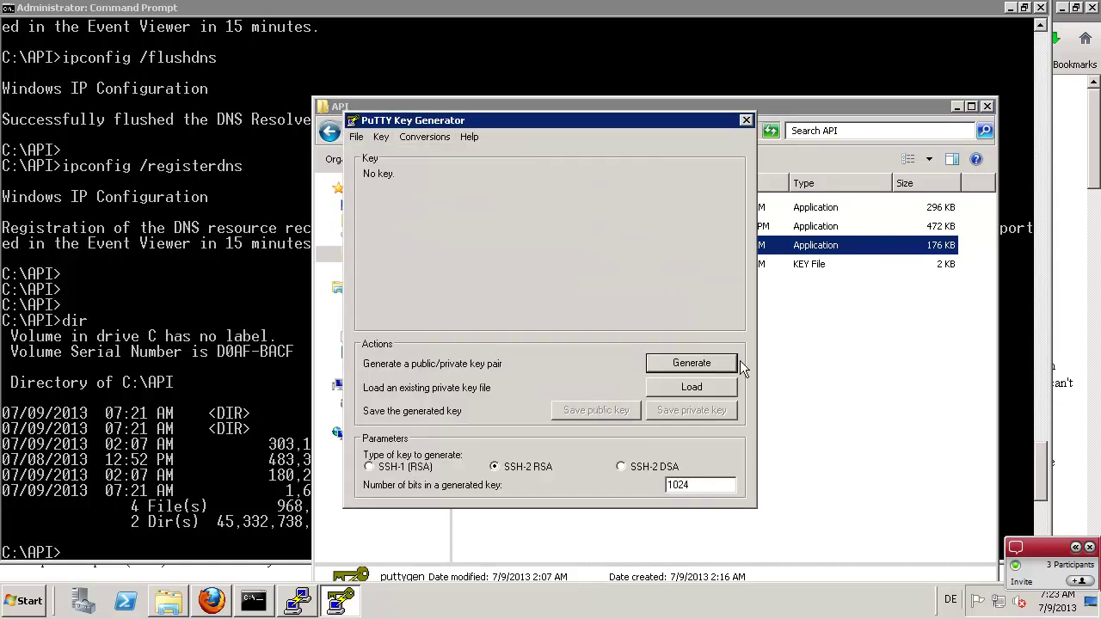
left_click(705, 386)
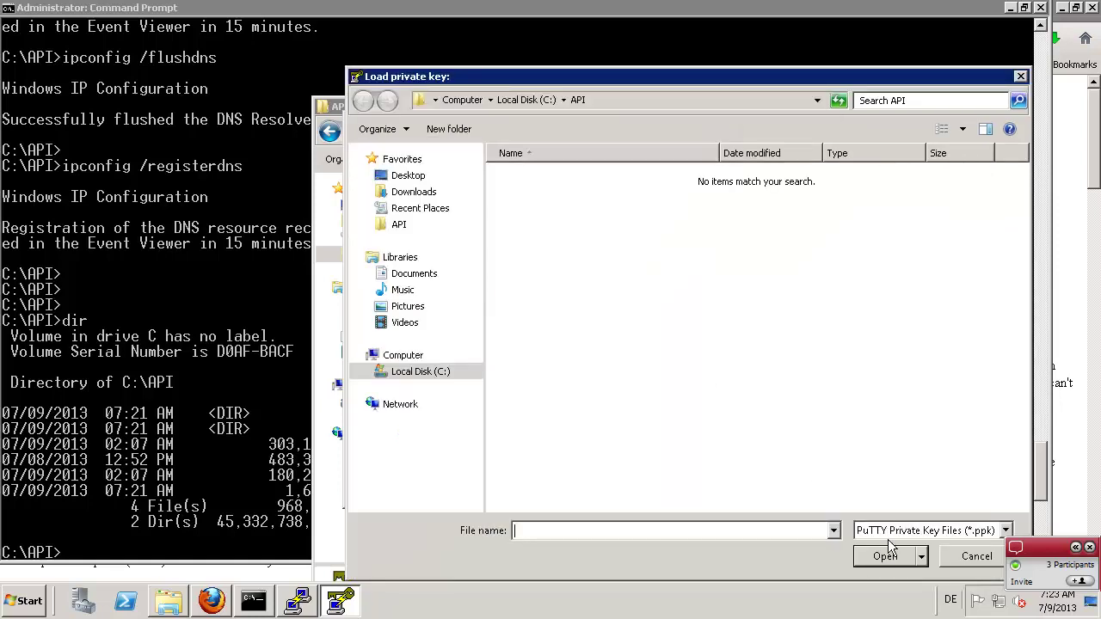
left_click(1004, 531)
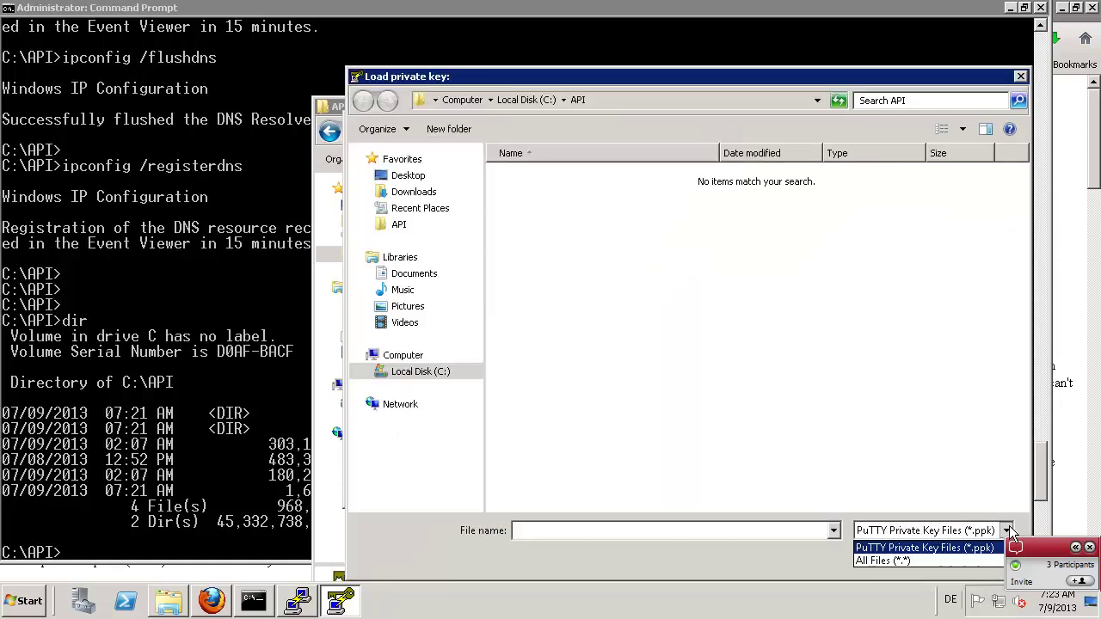
left_click(886, 561)
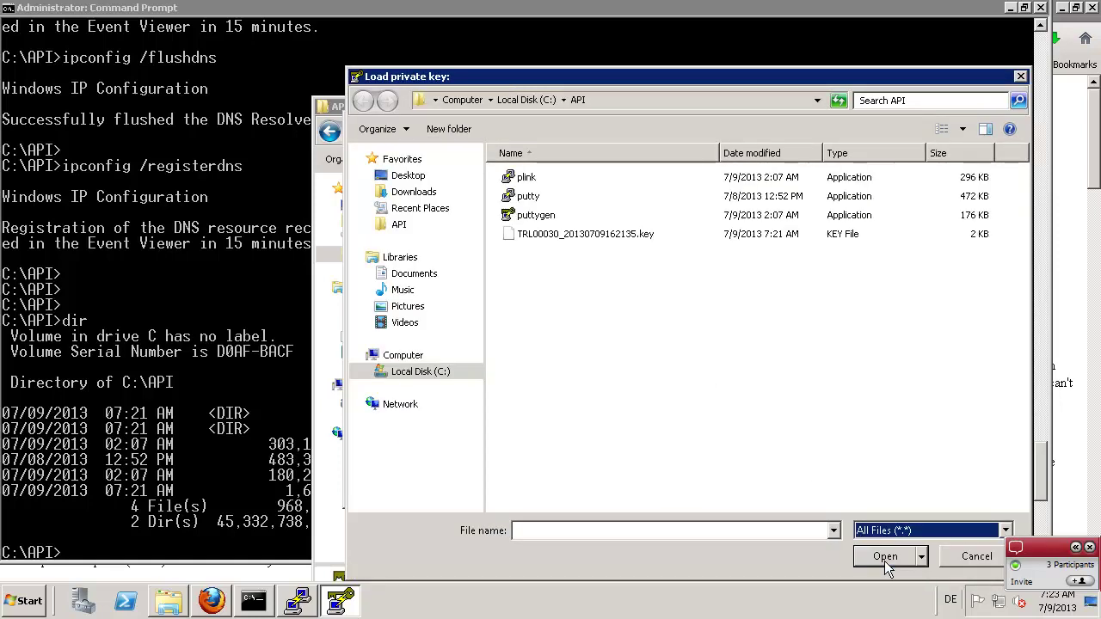
left_click(576, 238)
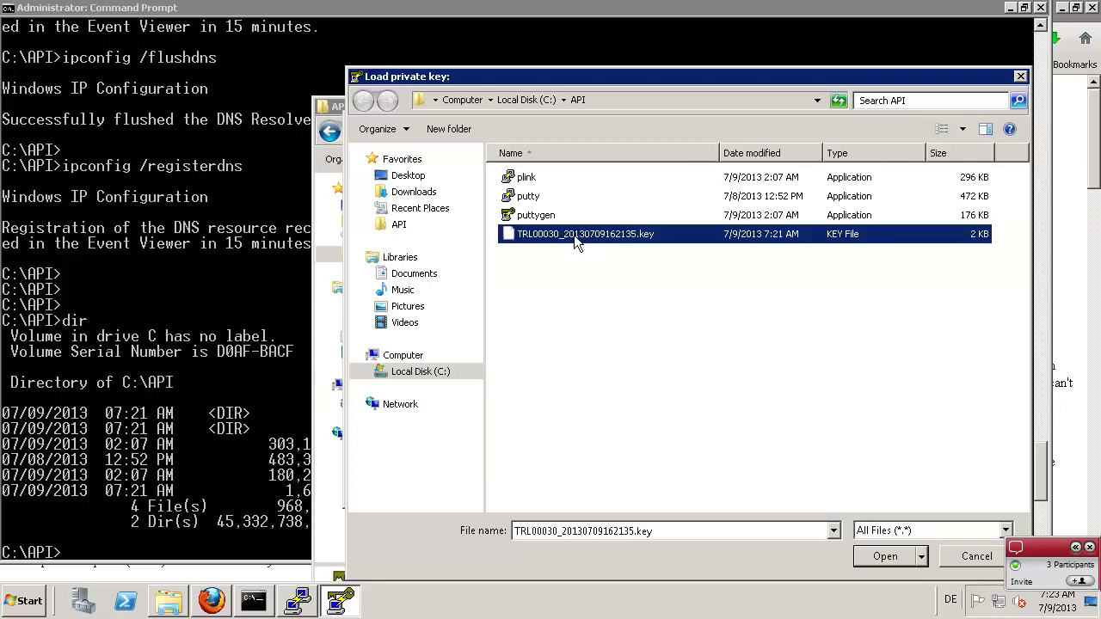
left_click(887, 556)
left_click(636, 367)
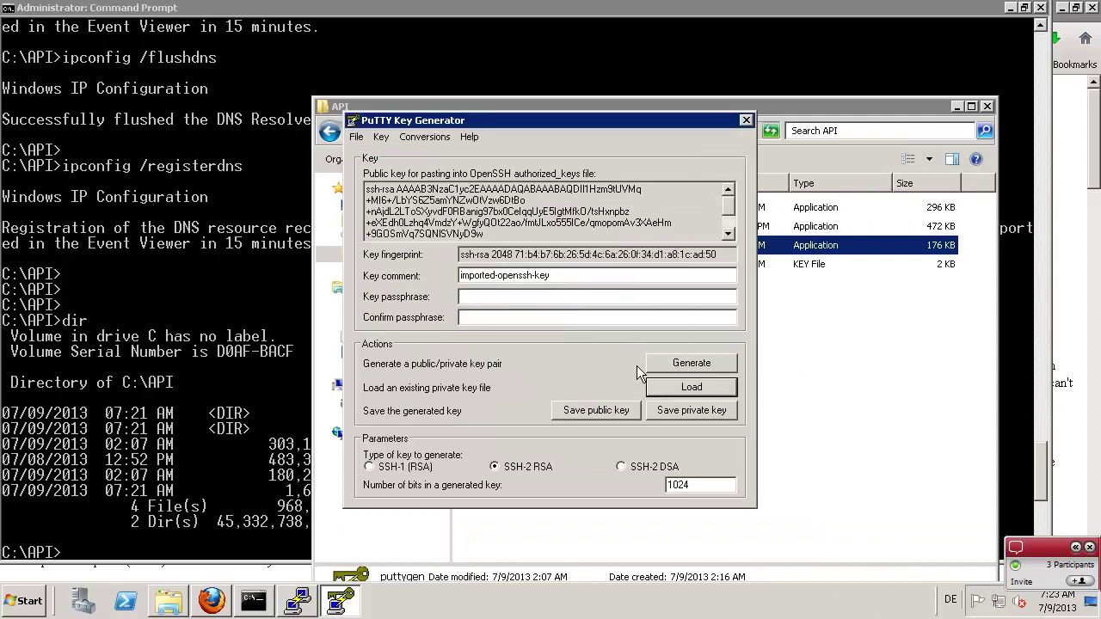
Save the converted key without a passphrase as dss-key.ppk, close PuTTYgen and check the file.
left_click(691, 413)
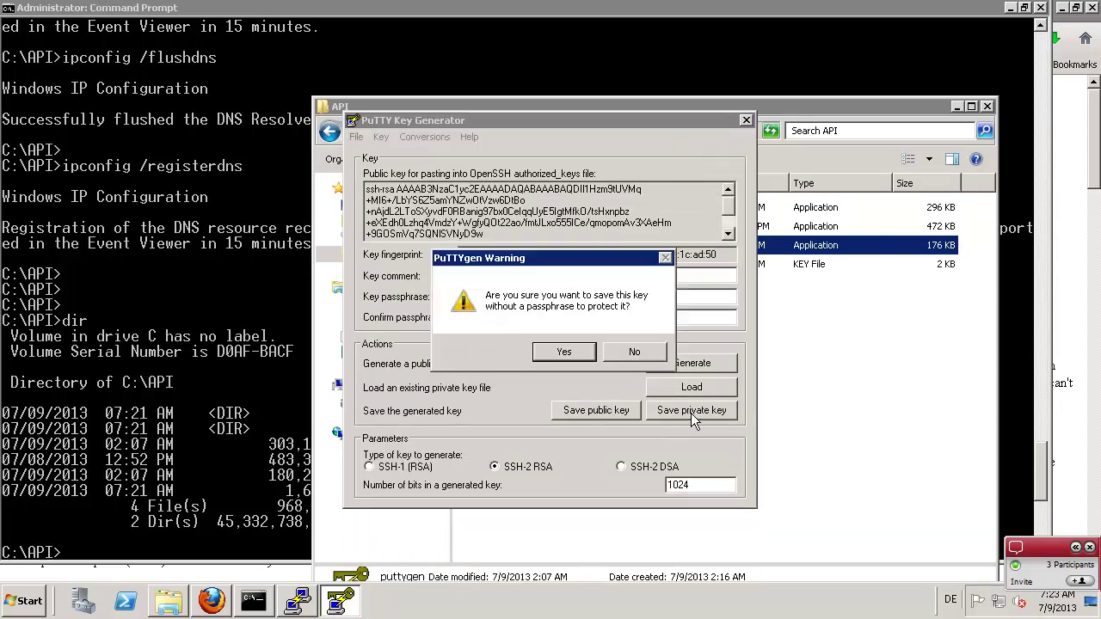
left_click(563, 351)
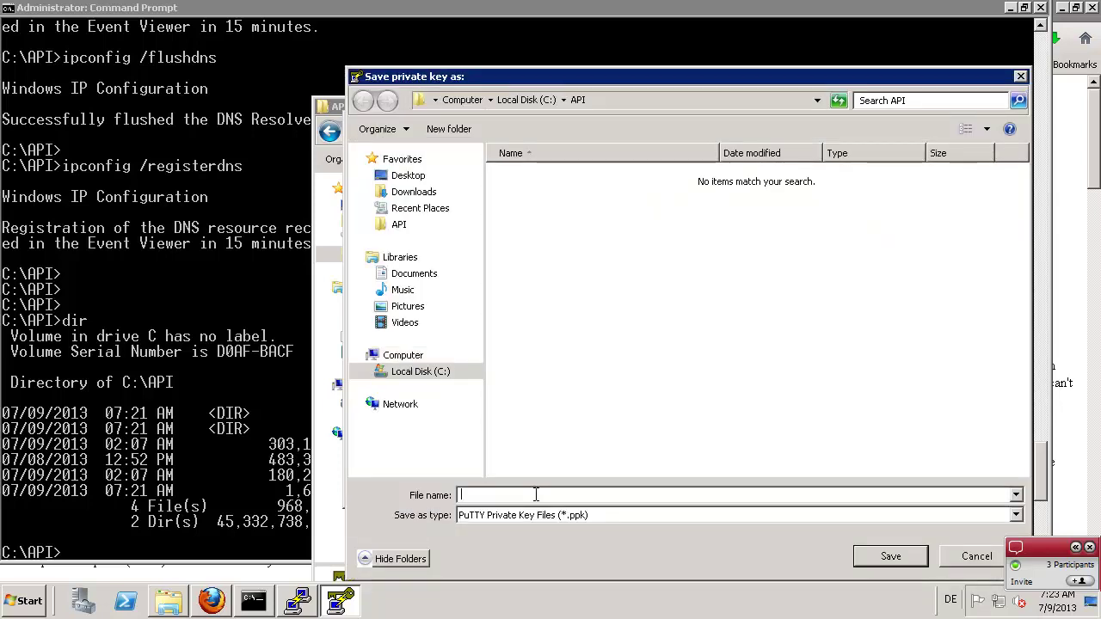
type("ke")
key("BackSpace")
key("BackSpace")
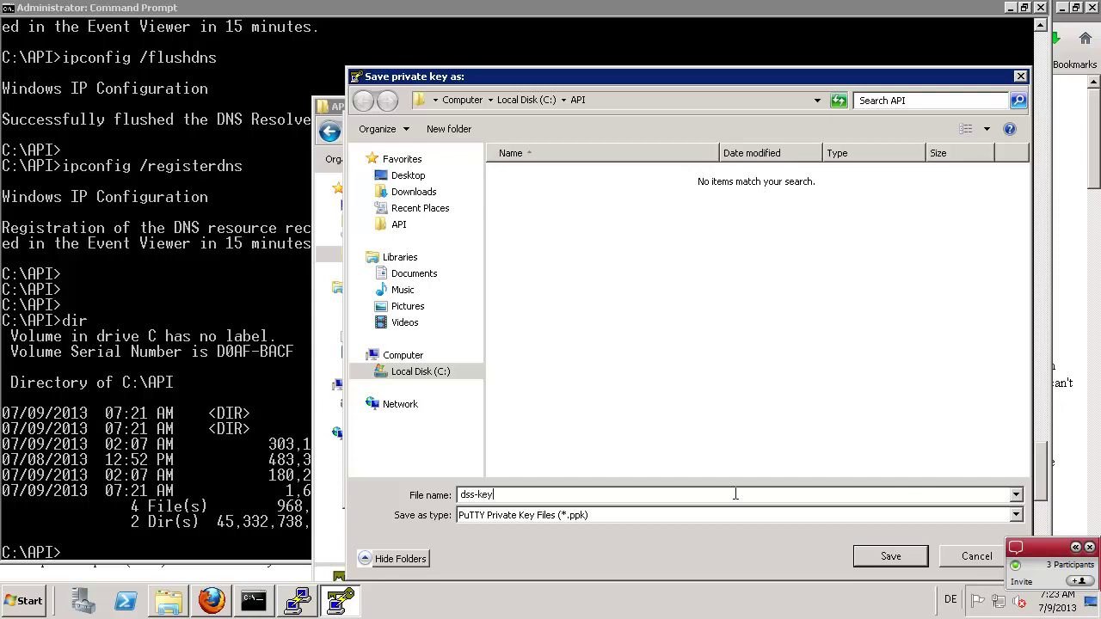
left_click(894, 556)
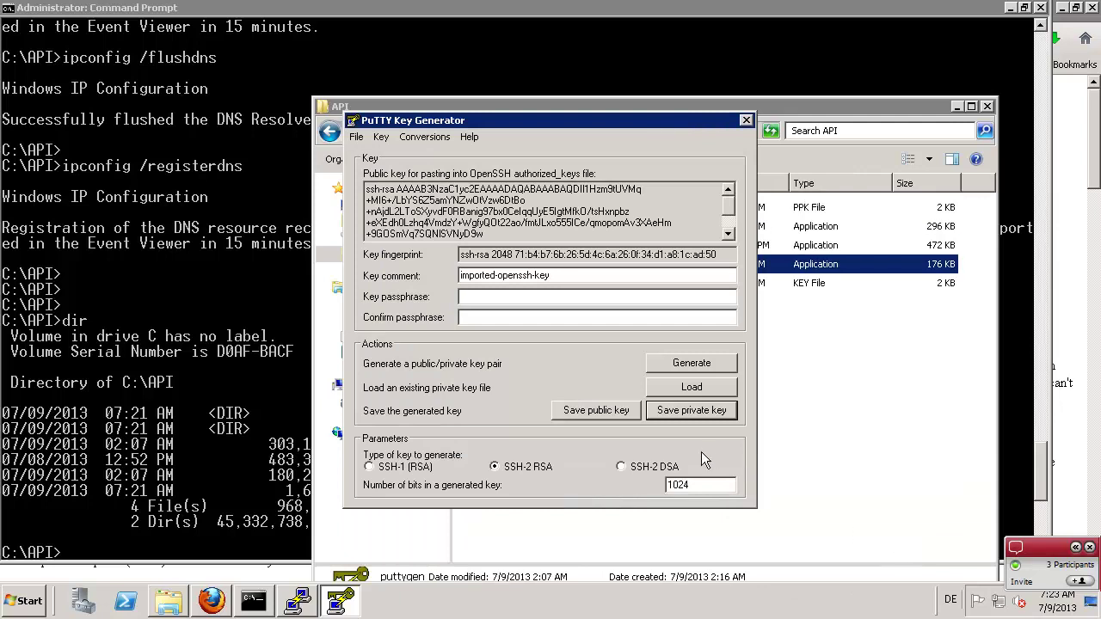
left_click(744, 120)
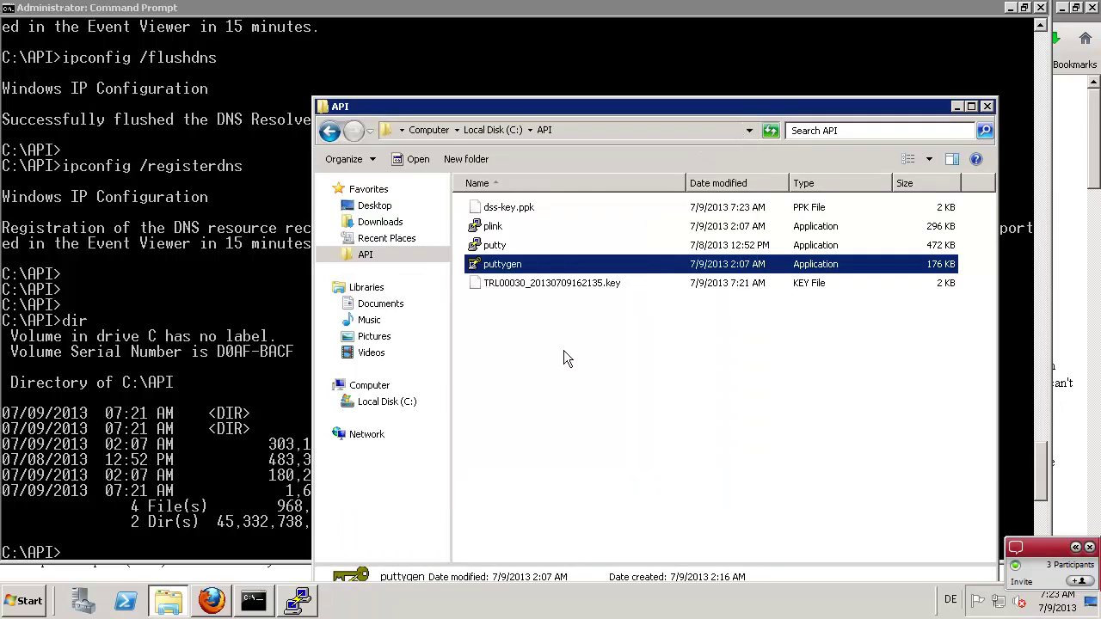
left_click(509, 208)
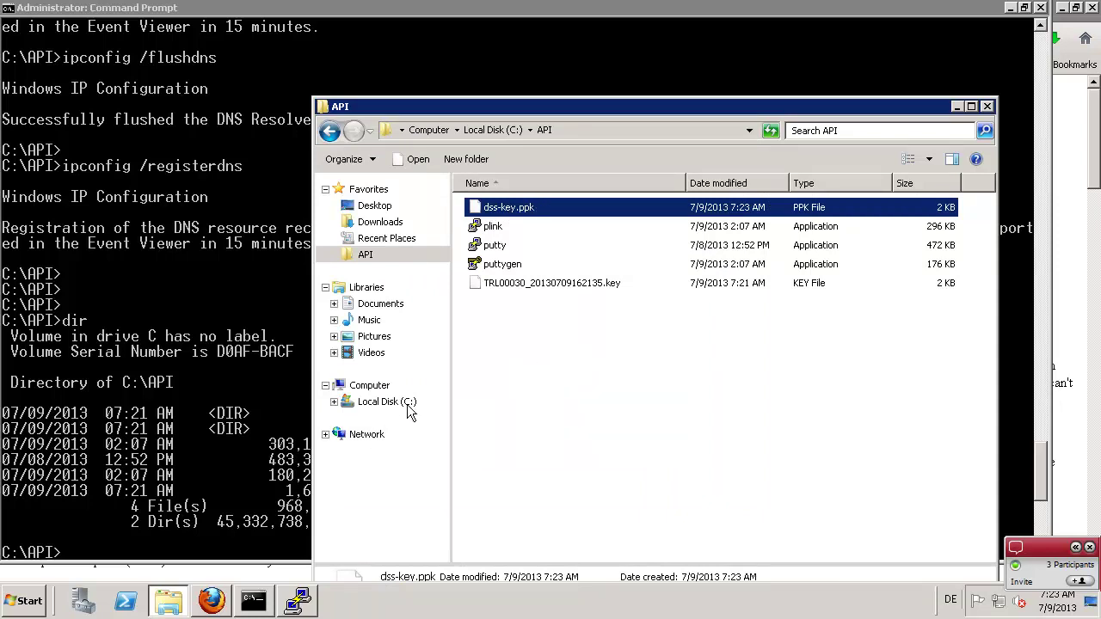
key("alt+Tab")
key("alt+Tab")
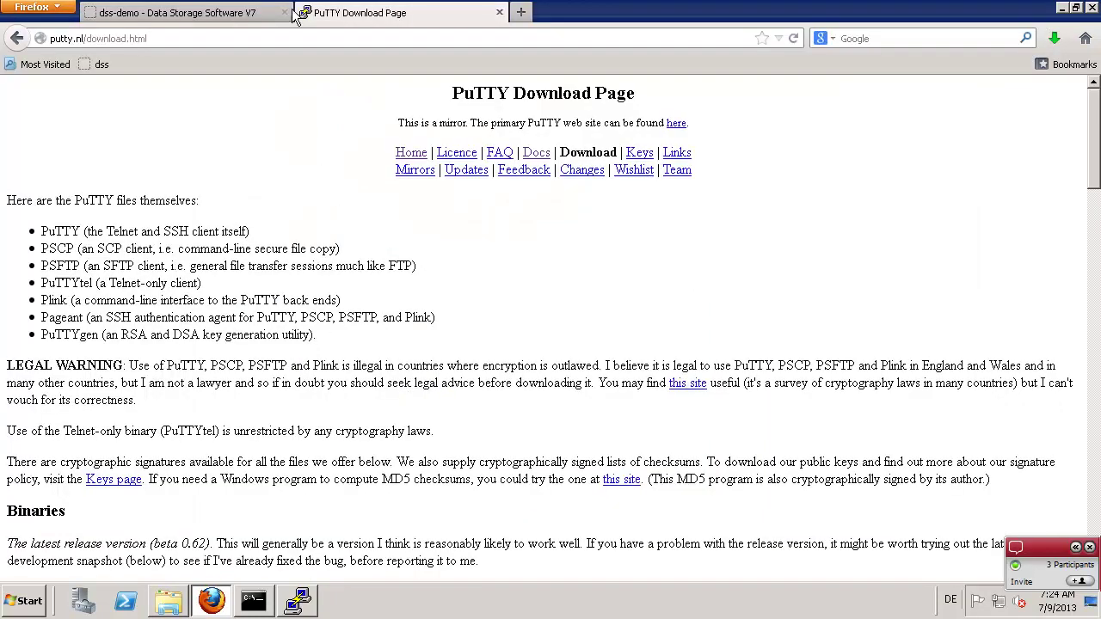
Return to CLI/API Configuration in the storage server admin page and open its help.
left_click(202, 14)
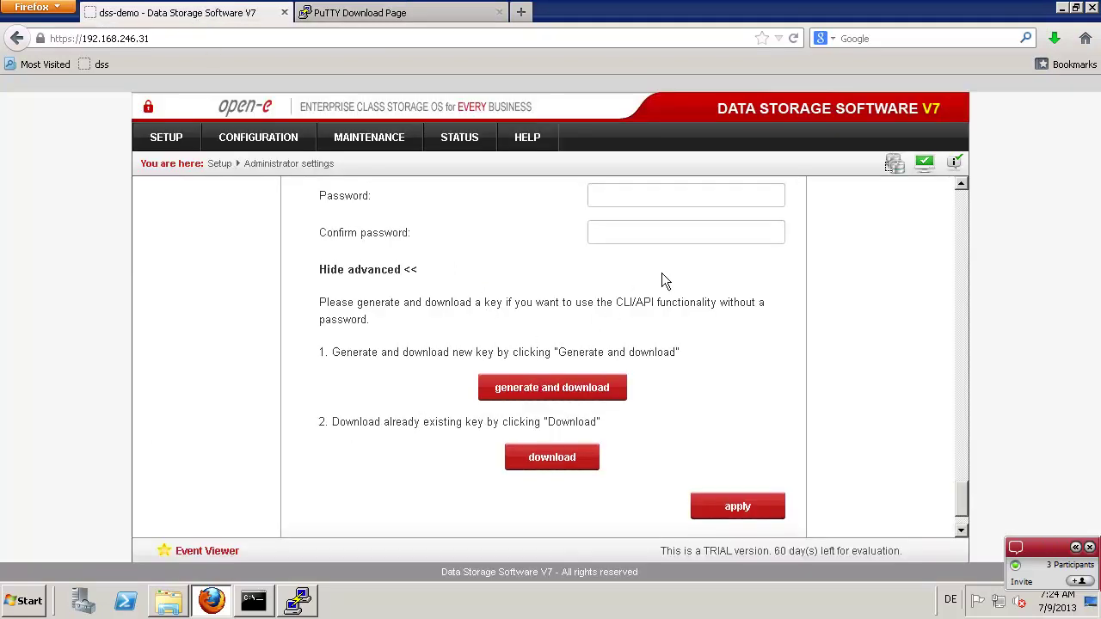
scroll(805, 266, "up", 2)
scroll(806, 267, "up", 2)
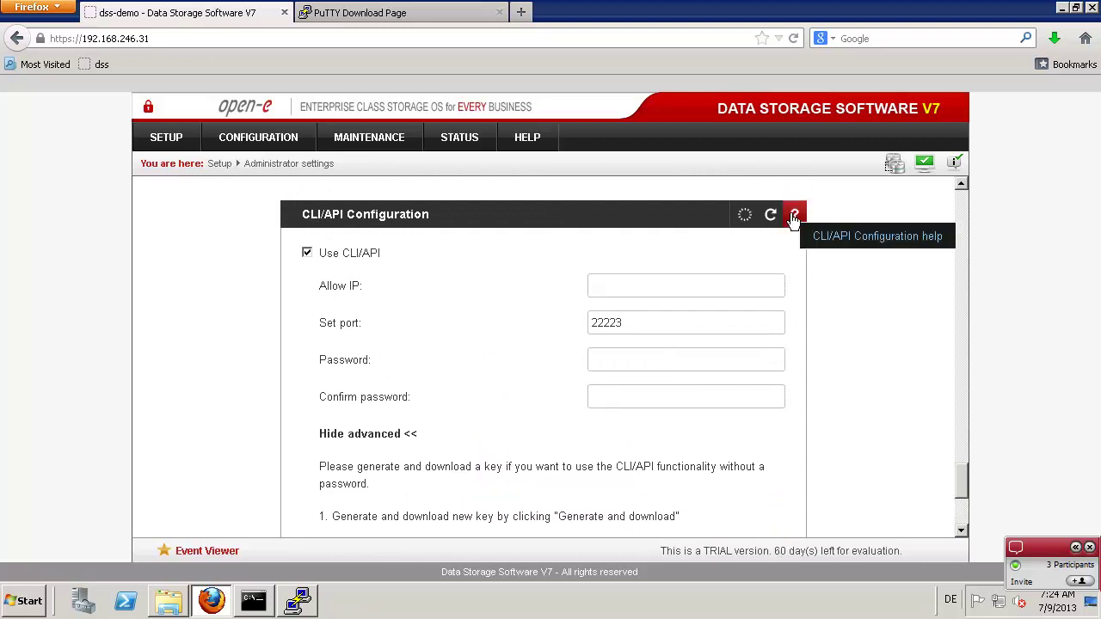
left_click(793, 216)
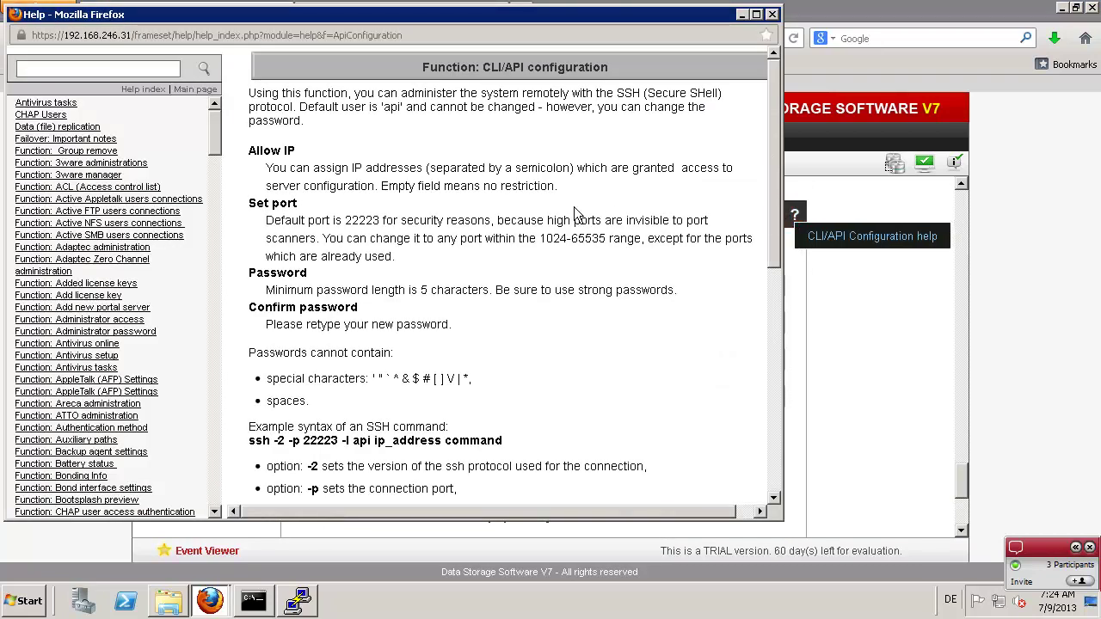
Read the SSH key-login syntax with -i, -2, -p 22223 and -l api.
scroll(385, 285, "down", 4)
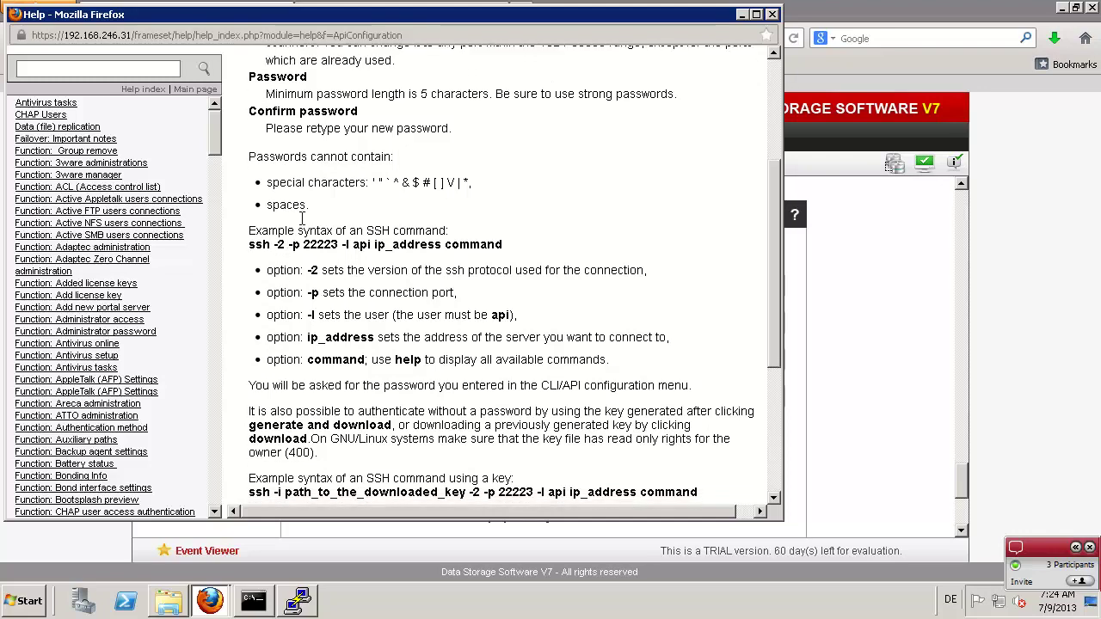
scroll(301, 225, "down", 4)
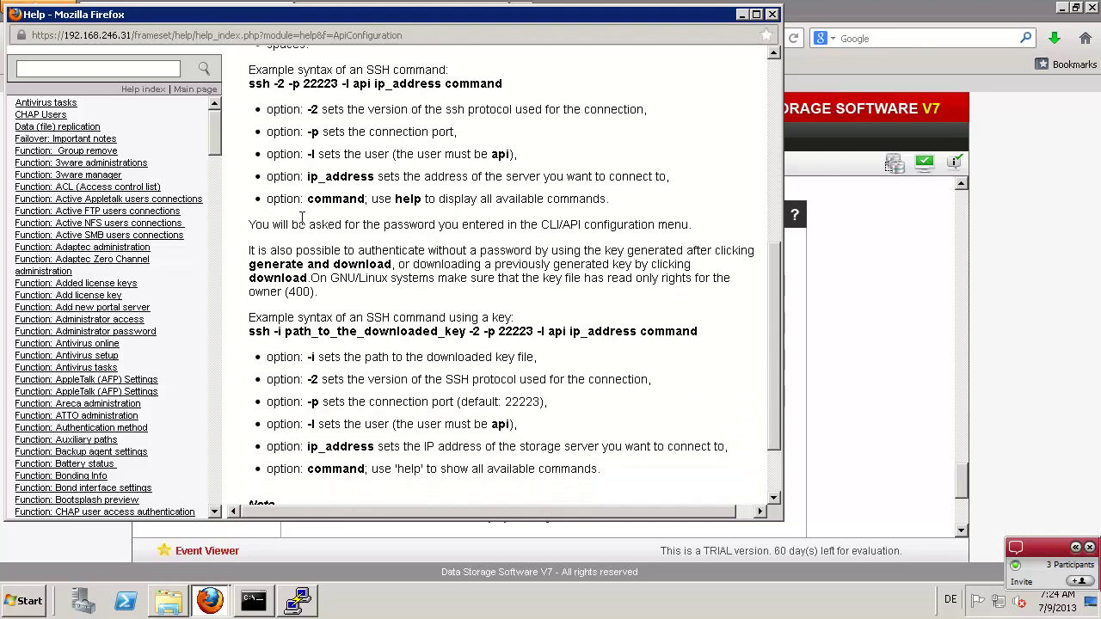
scroll(301, 219, "up", 4)
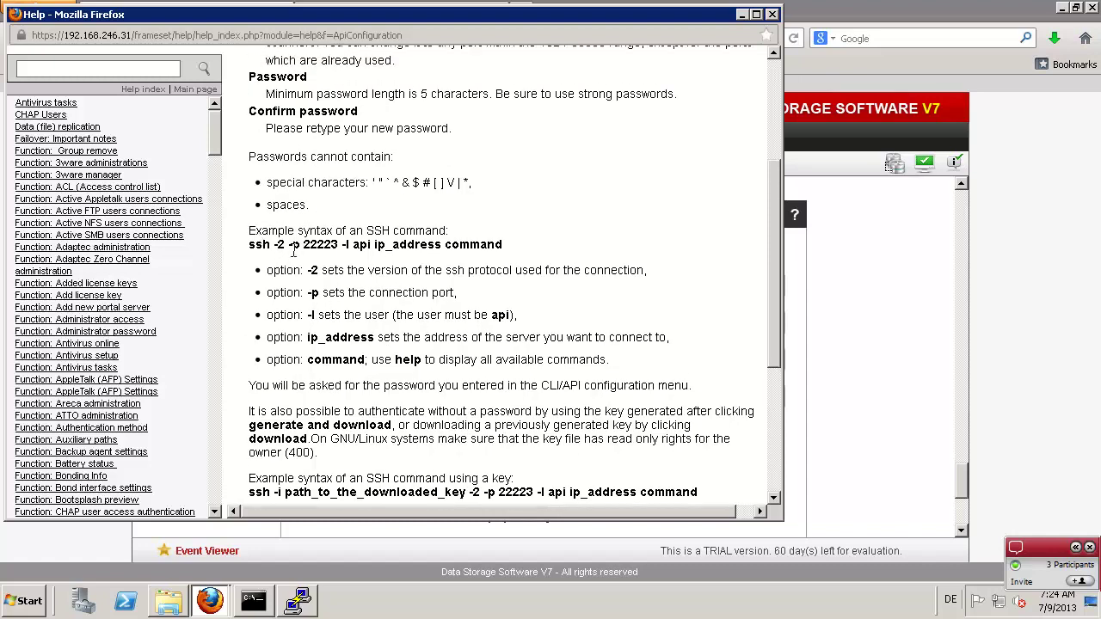
key("alt+Tab")
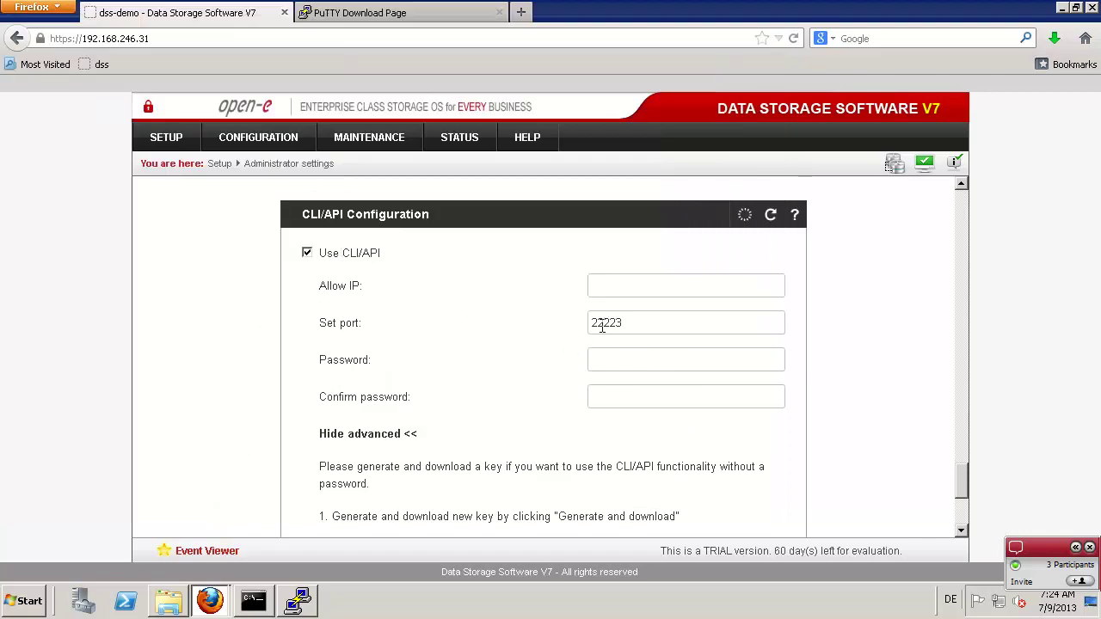
key("alt+Tab")
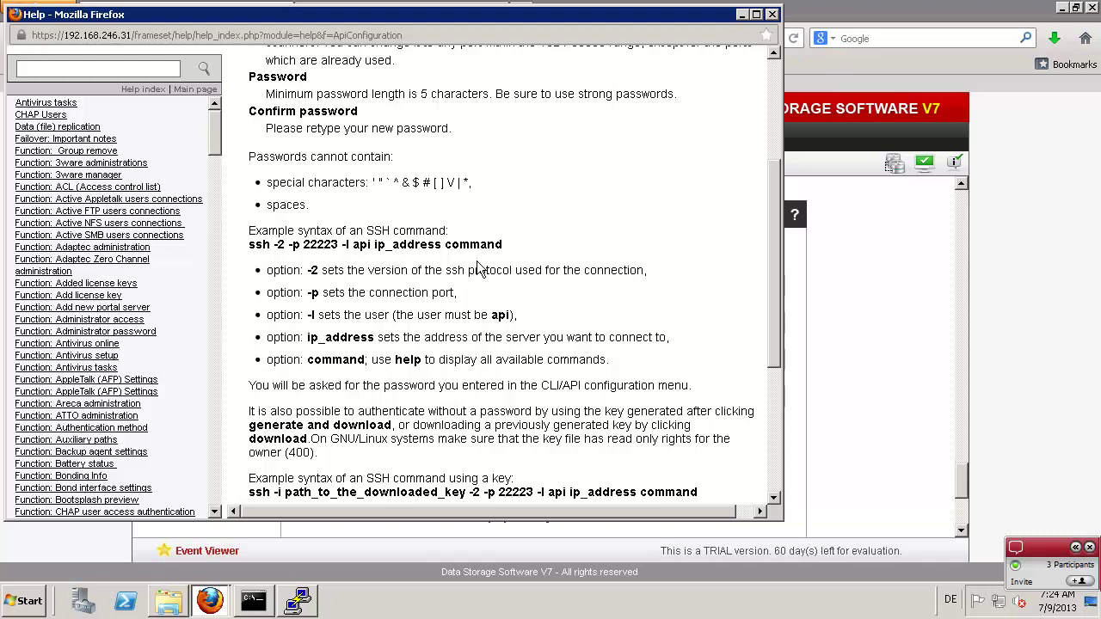
scroll(479, 269, "down", 1)
scroll(479, 269, "down", 2)
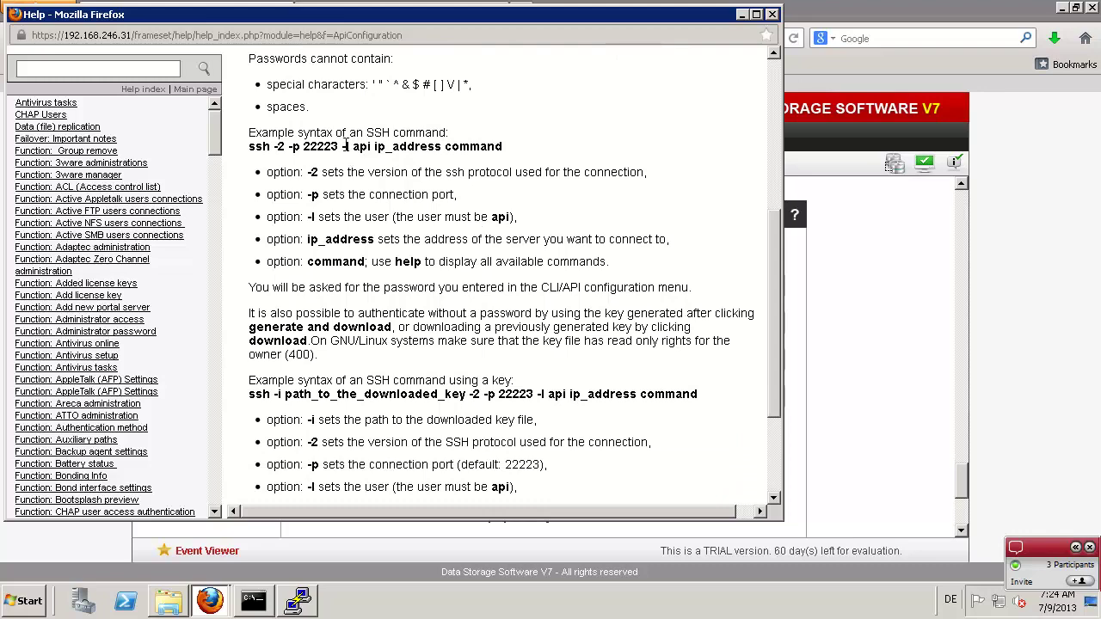
scroll(344, 146, "down", 3)
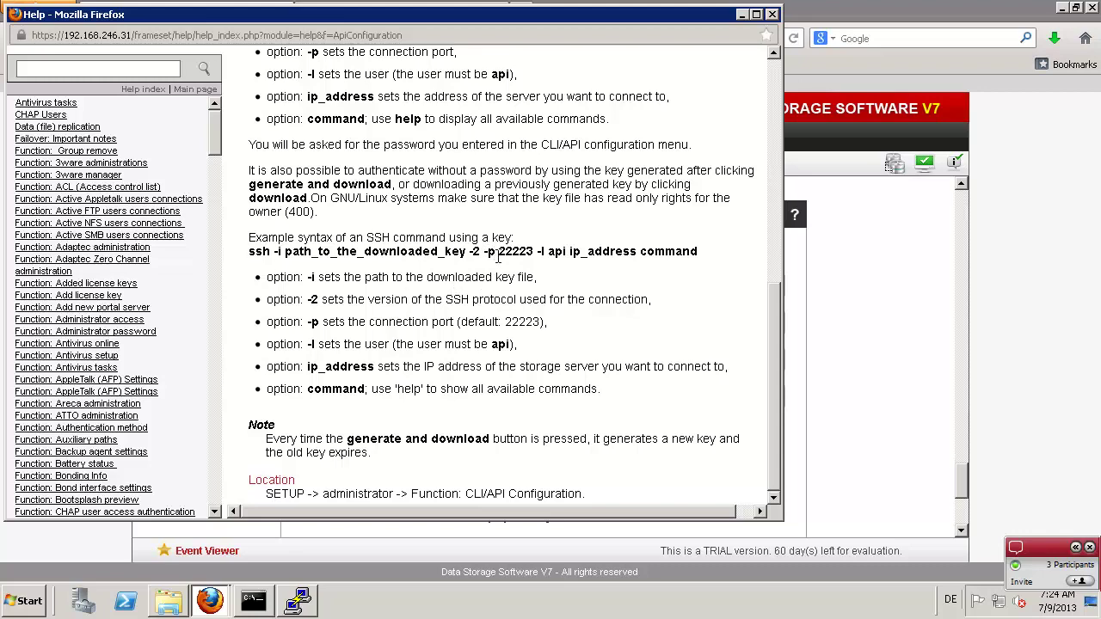
key("alt+Tab")
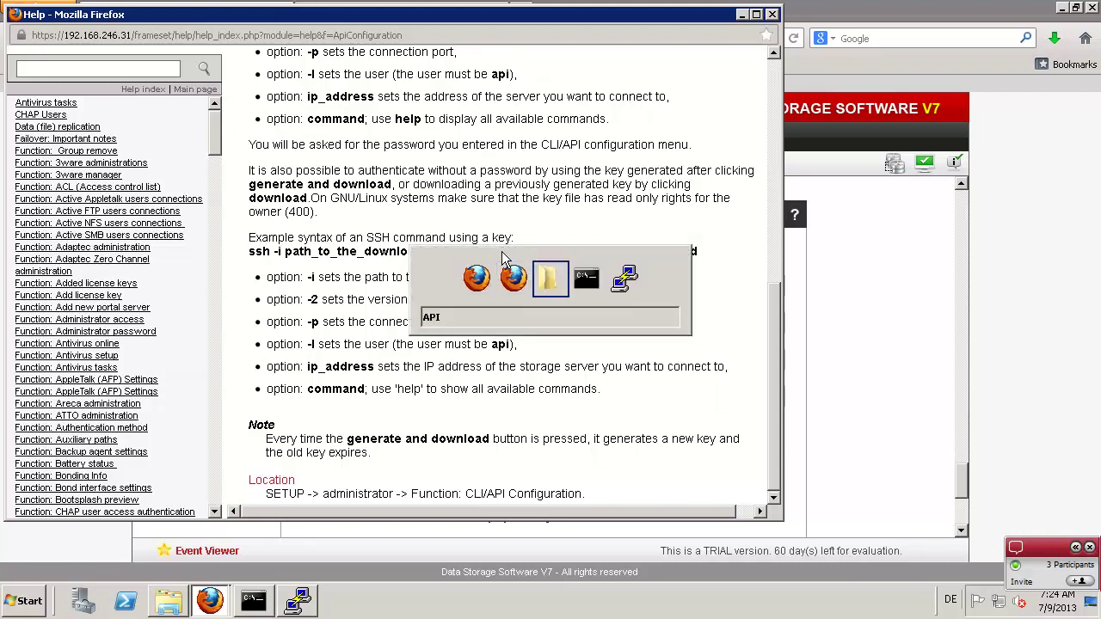
Enter plink.exe -i dss-key.ppk -2 -l api -P 22223 192.168.246.31 help at C:\API.
key("Return")
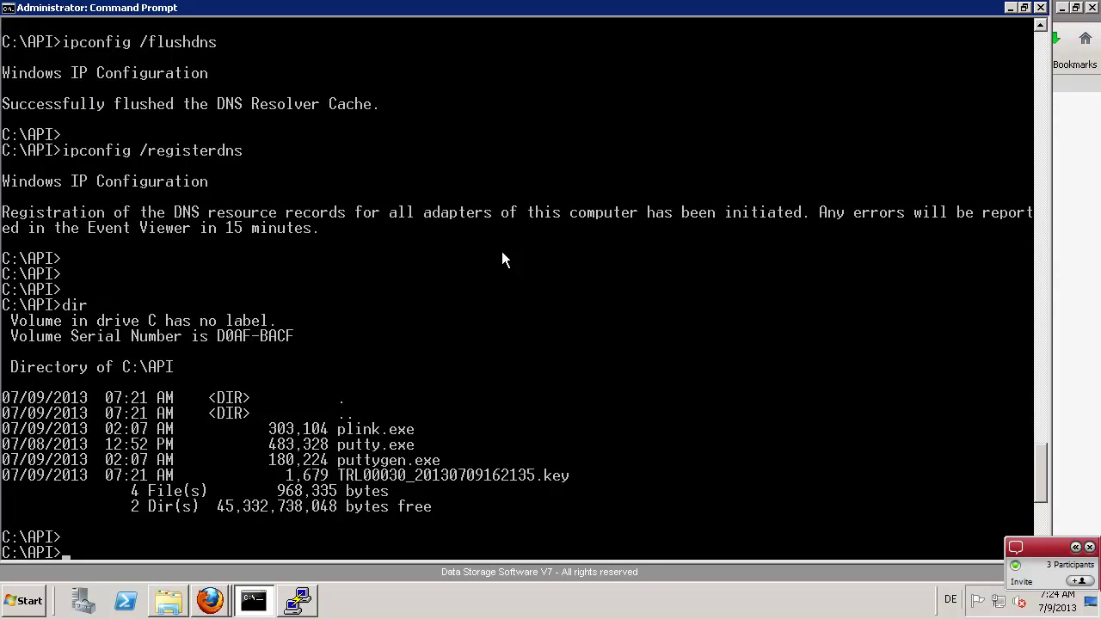
type("pl")
key("Tab")
key("BackSpace")
key("BackSpace")
key("BackSpace")
key("BackSpace")
key("BackSpace")
key("BackSpace")
key("Tab")
type("-i dss-key.ppk")
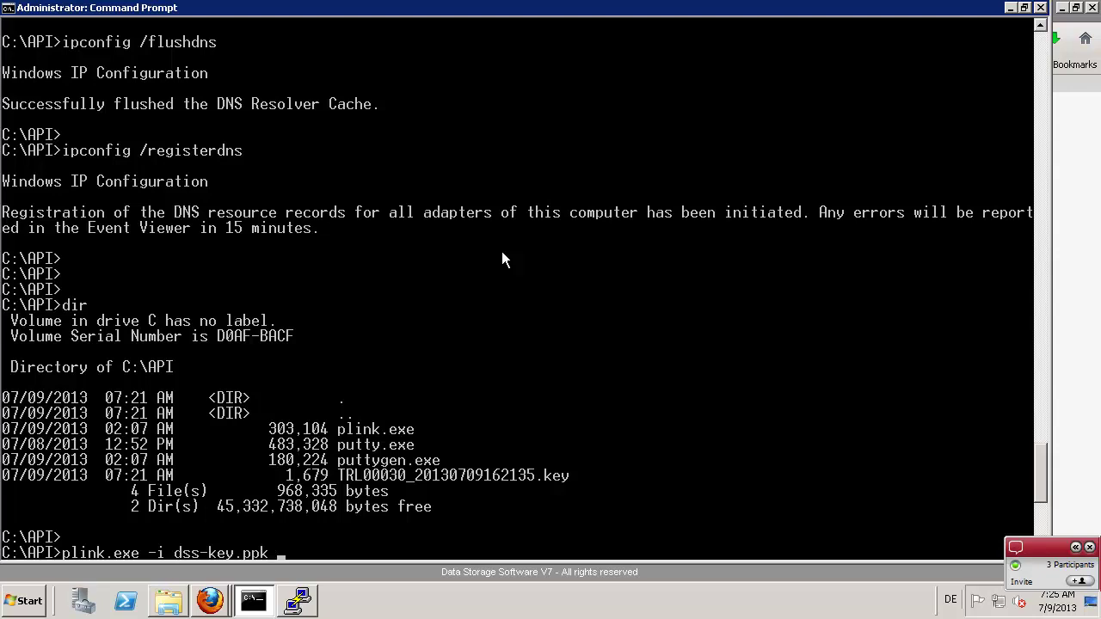
type(" -2 -l api -P")
type("22223")
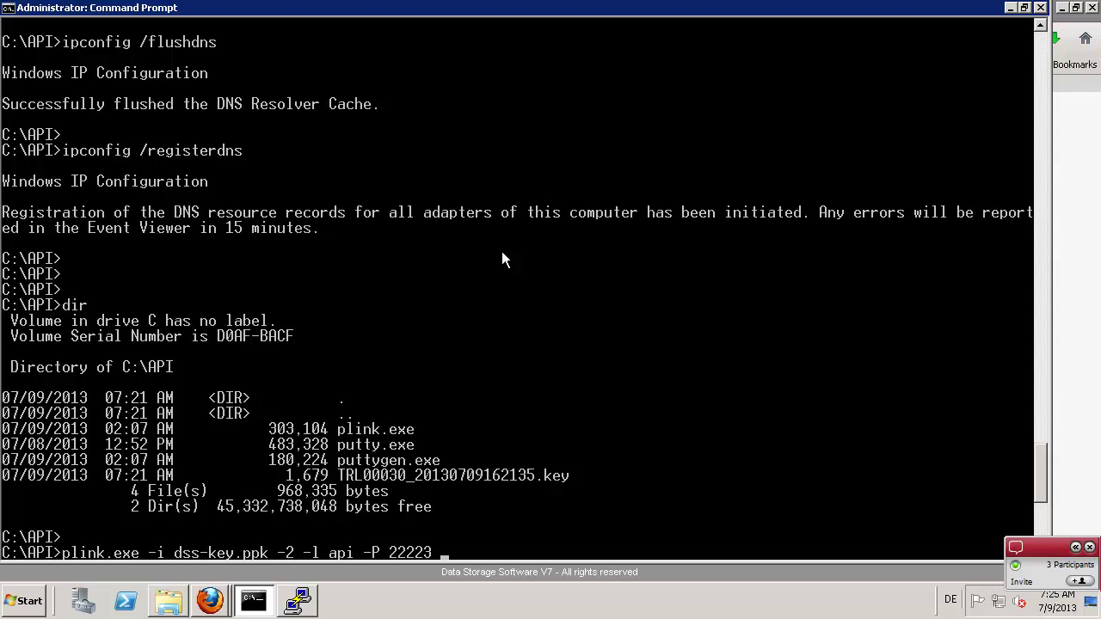
type(" 192.168.")
key("alt+Tab")
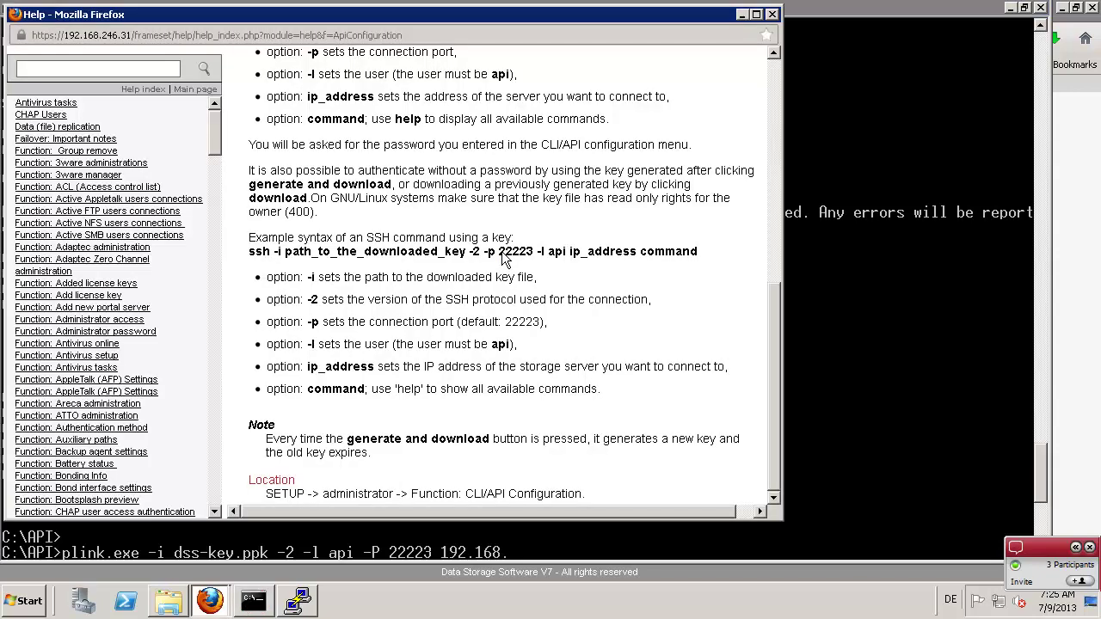
type(".")
key("alt+Tab")
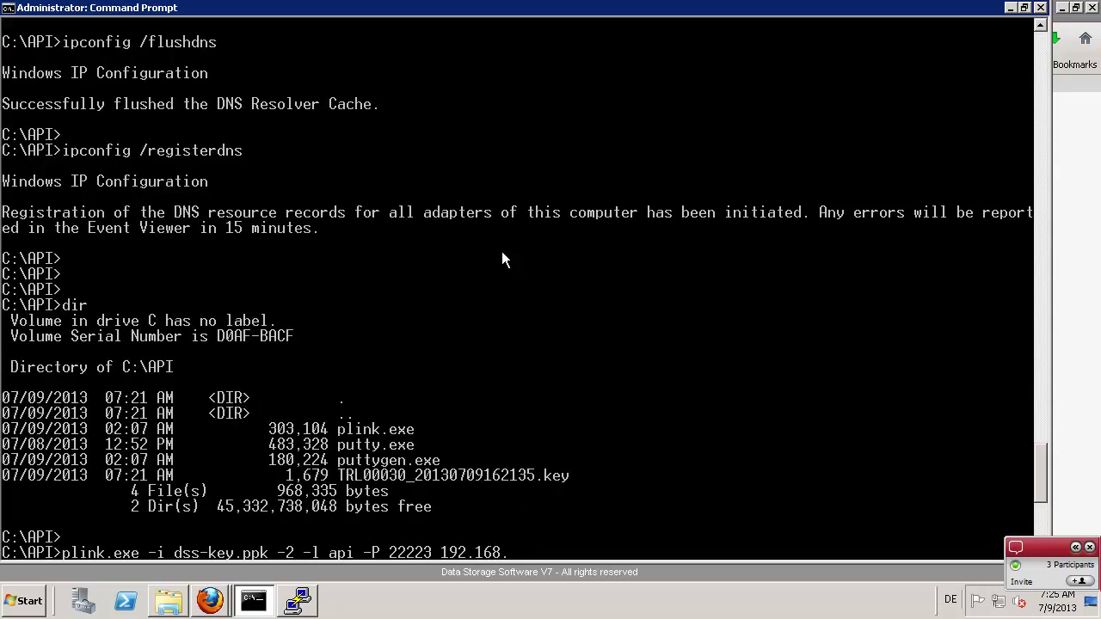
type("246.31 help")
Run the help command, then rerun plink with snapshot_task to show its start|stop|status usage.
key("Return")
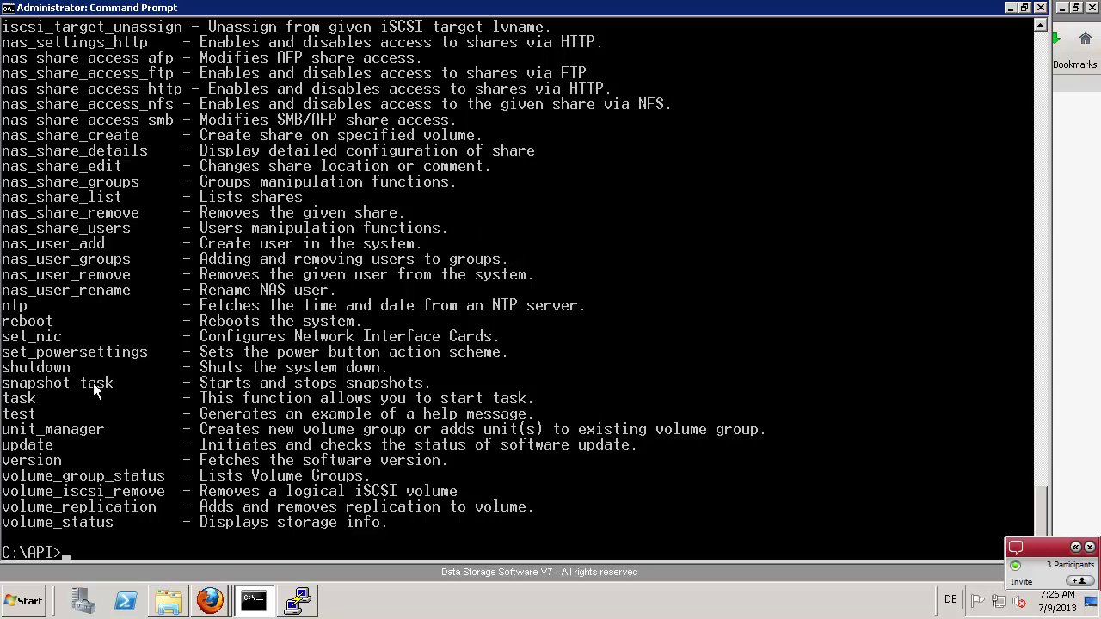
key("Up")
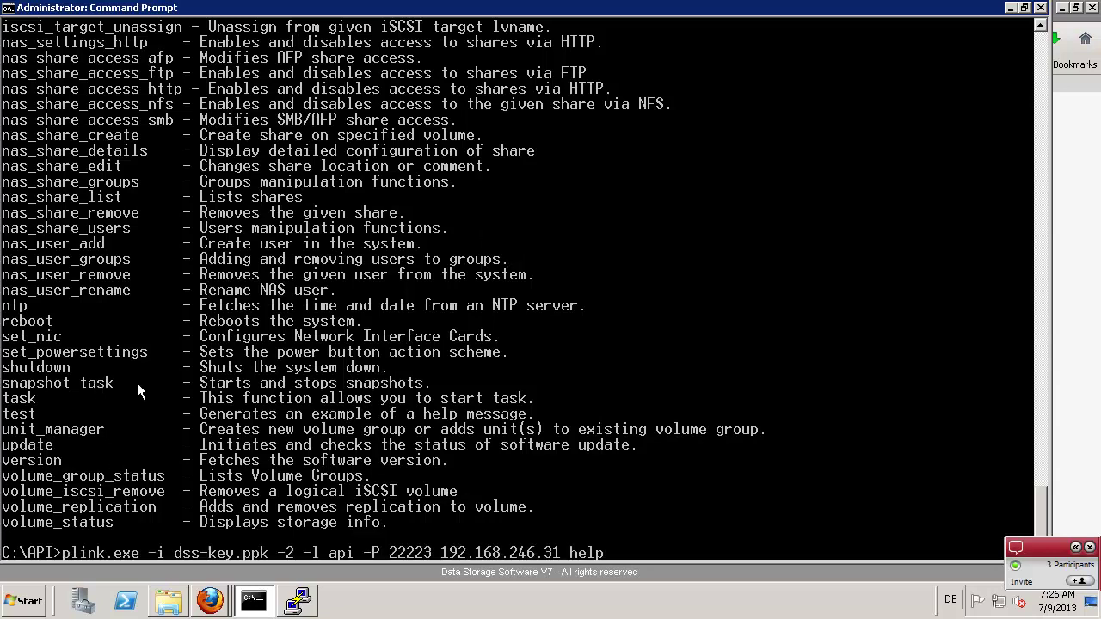
key("BackSpace")
key("BackSpace")
key("BackSpace")
key("BackSpace")
type("snapshot_task")
key("Return")
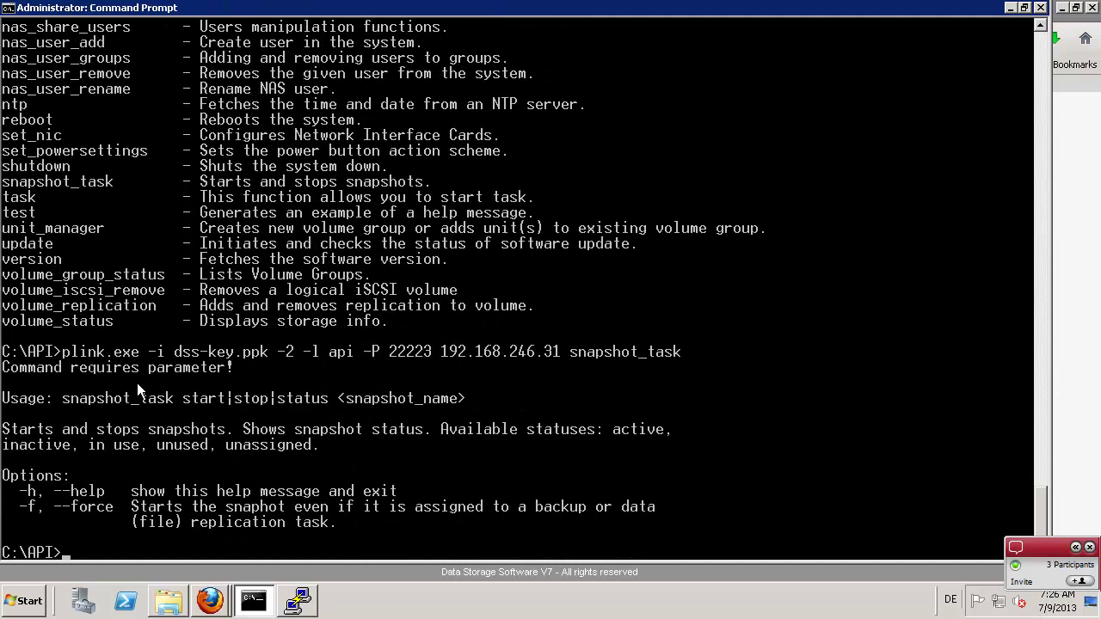
mouse_move(258, 598)
Check snap00000 on the Snapshot tasks page, then recall the plink call with status snap00000.
key("alt+Tab")
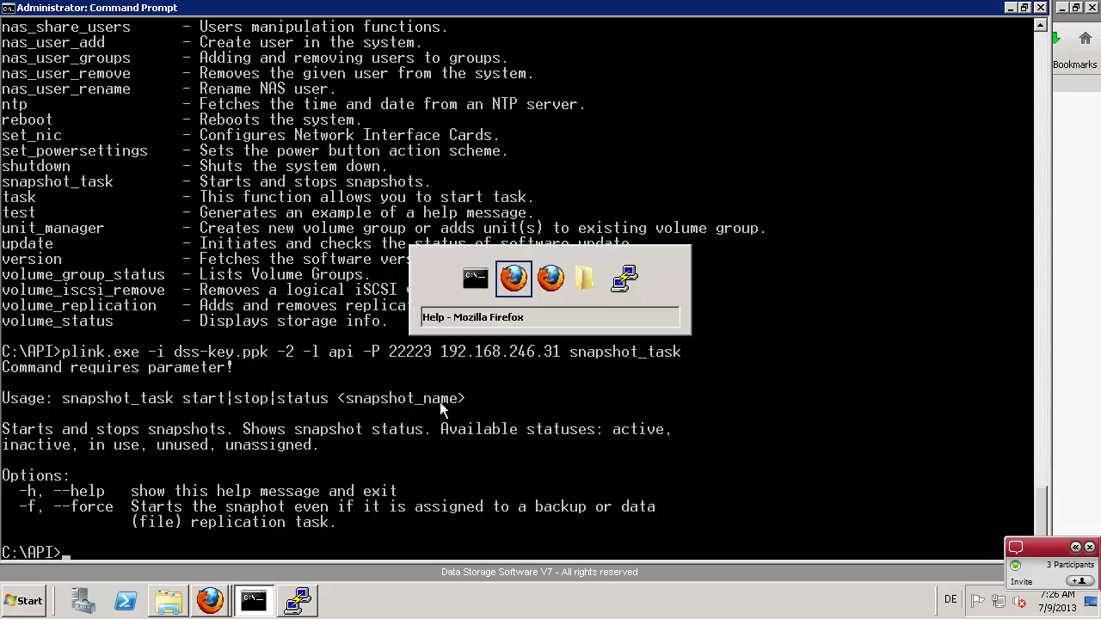
key("alt+Tab")
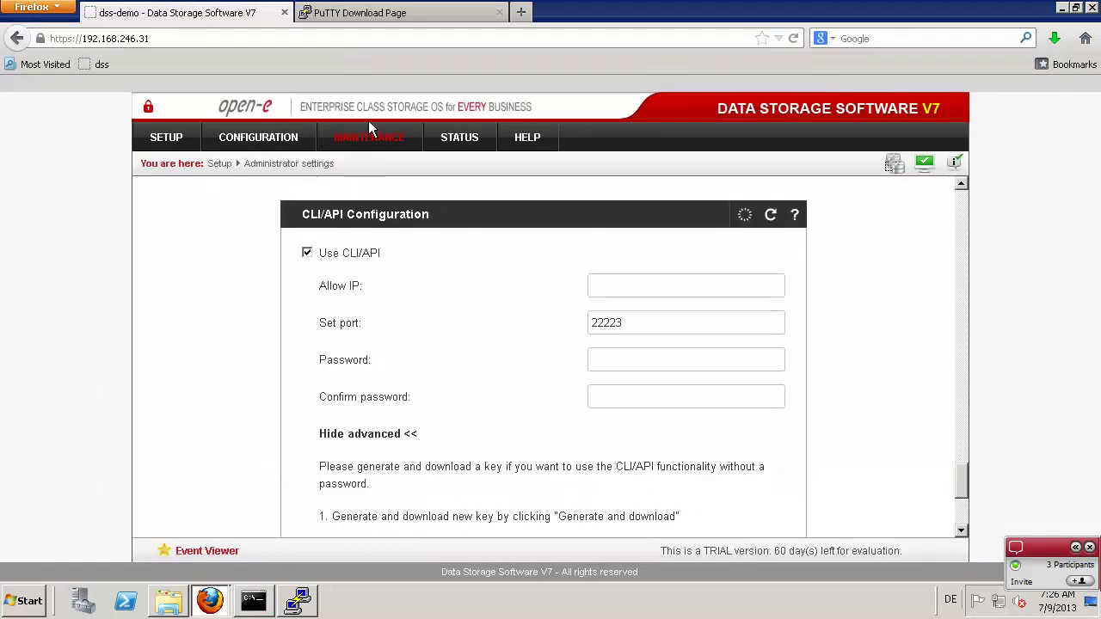
mouse_move(370, 141)
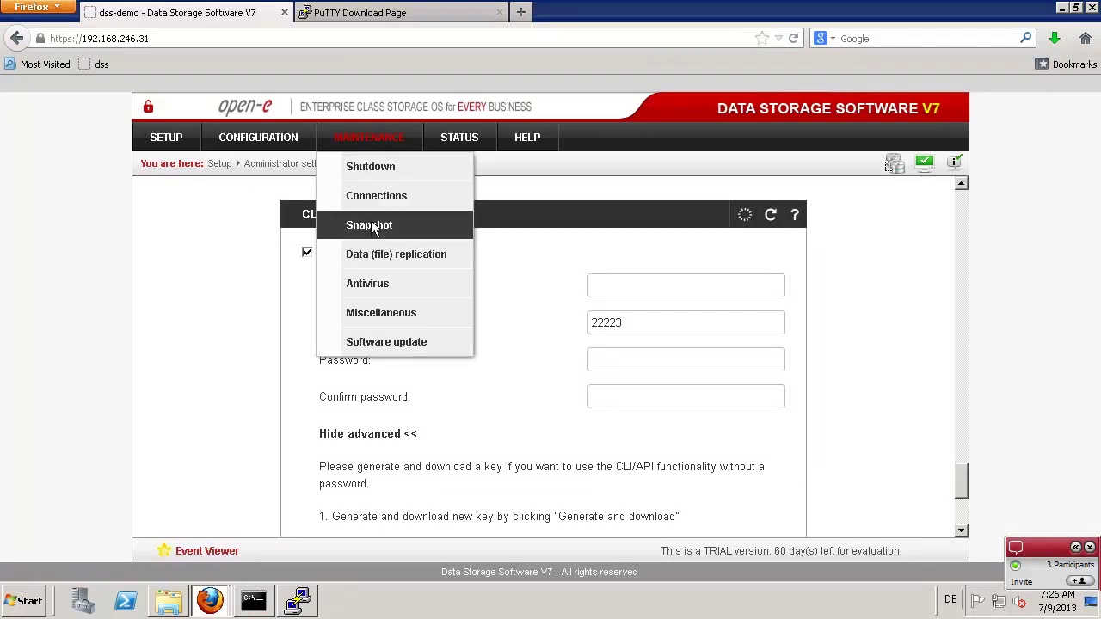
left_click(371, 225)
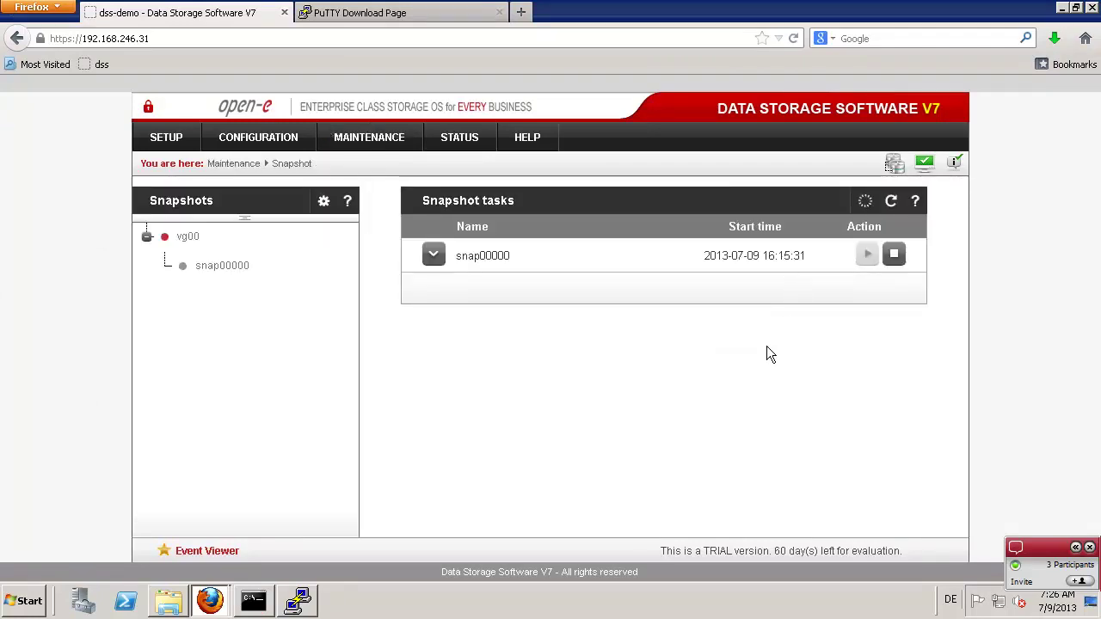
key("alt+Tab")
key("alt+Tab")
key("Up")
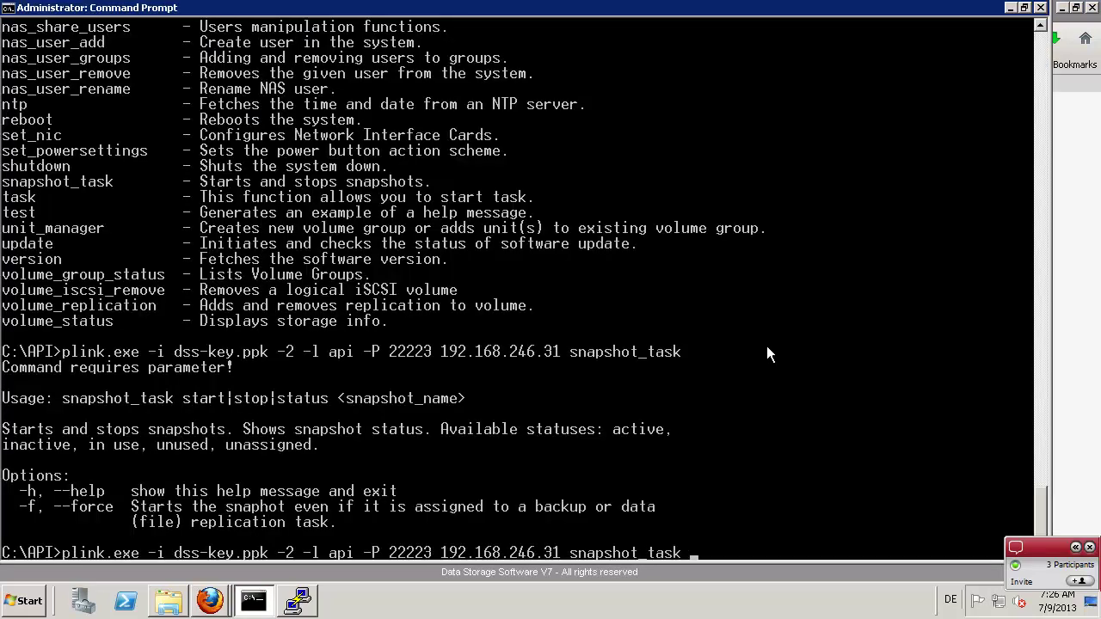
type("status snap00000")
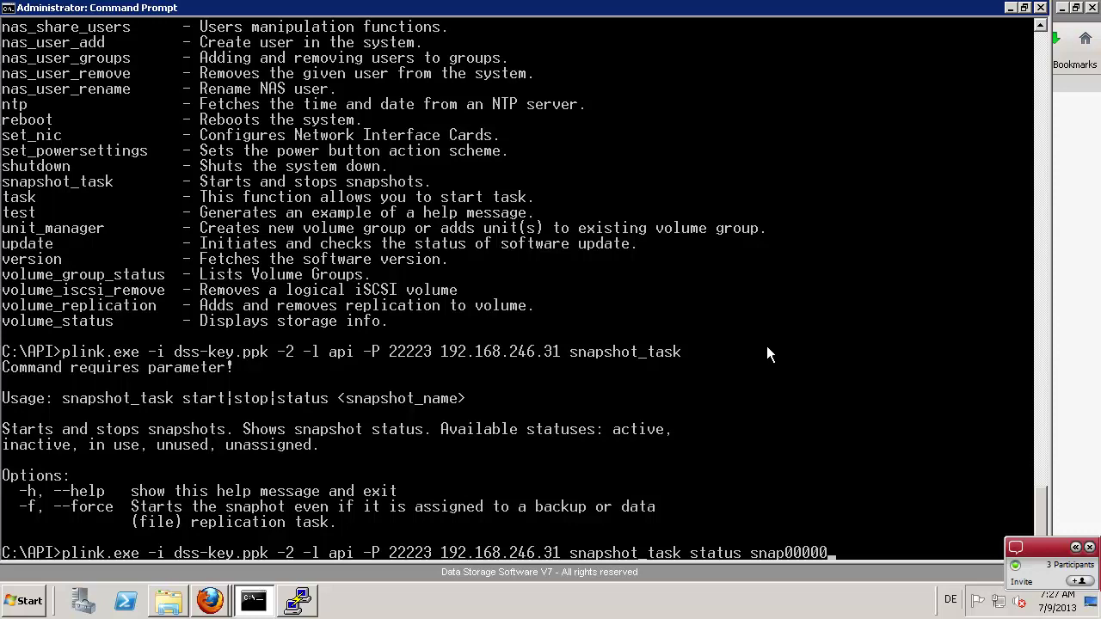
Query snap00000's status, then stop it with snapshot_task stop and check the browser.
key("Return")
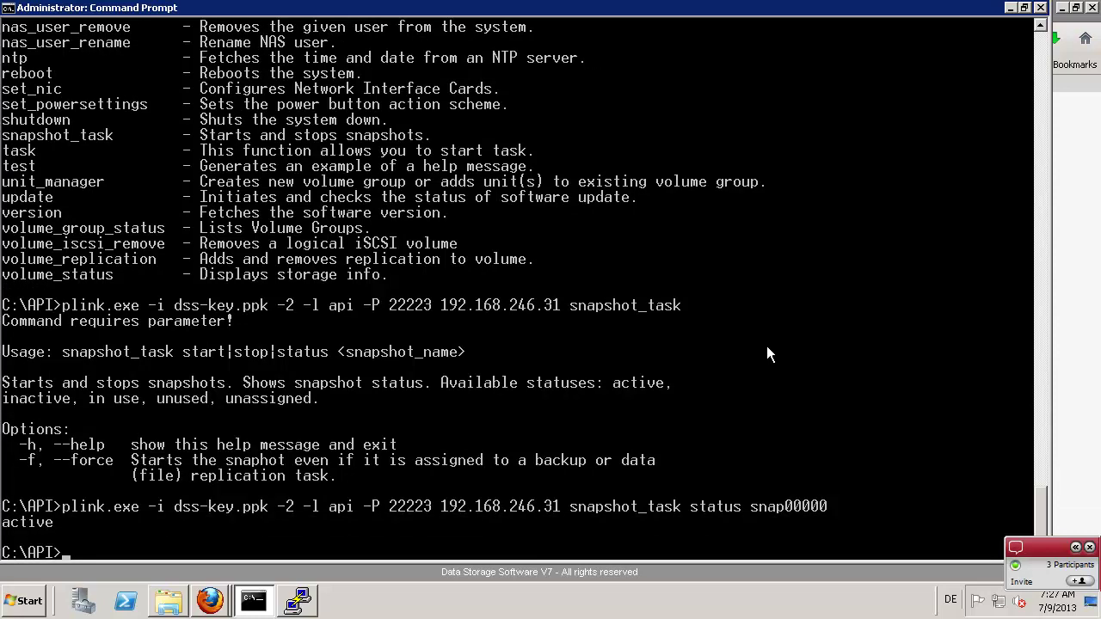
key("Up")
key("Left")
key("Left")
key("Left")
key("Left")
key("Left")
key("Left")
key("Left")
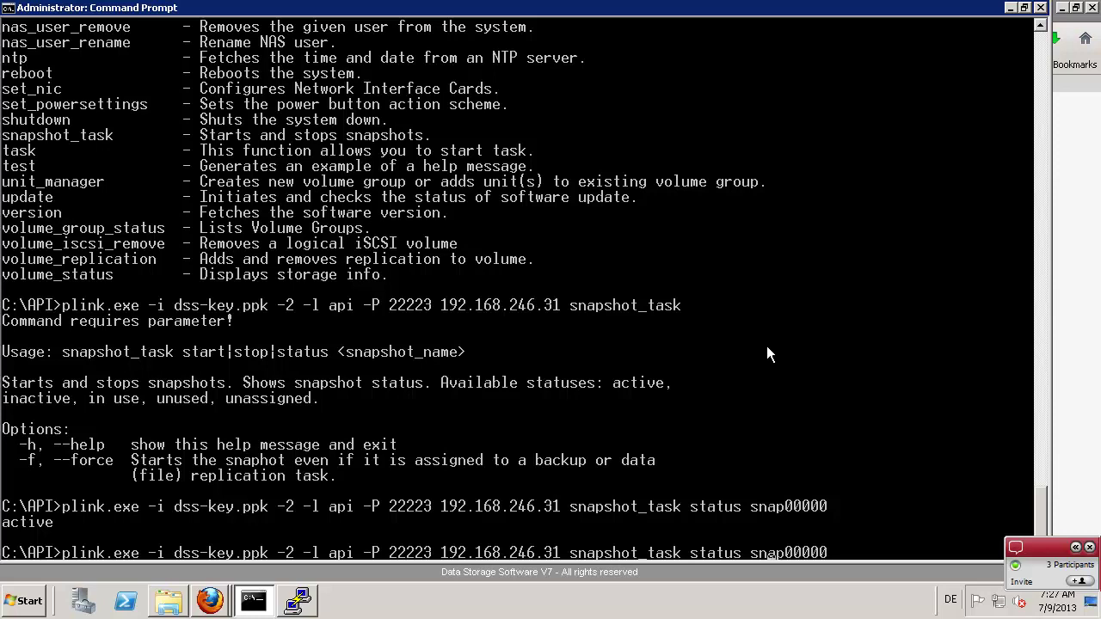
key("Left")
key("Left")
key("Left")
key("BackSpace")
key("BackSpace")
key("BackSpace")
key("BackSpace")
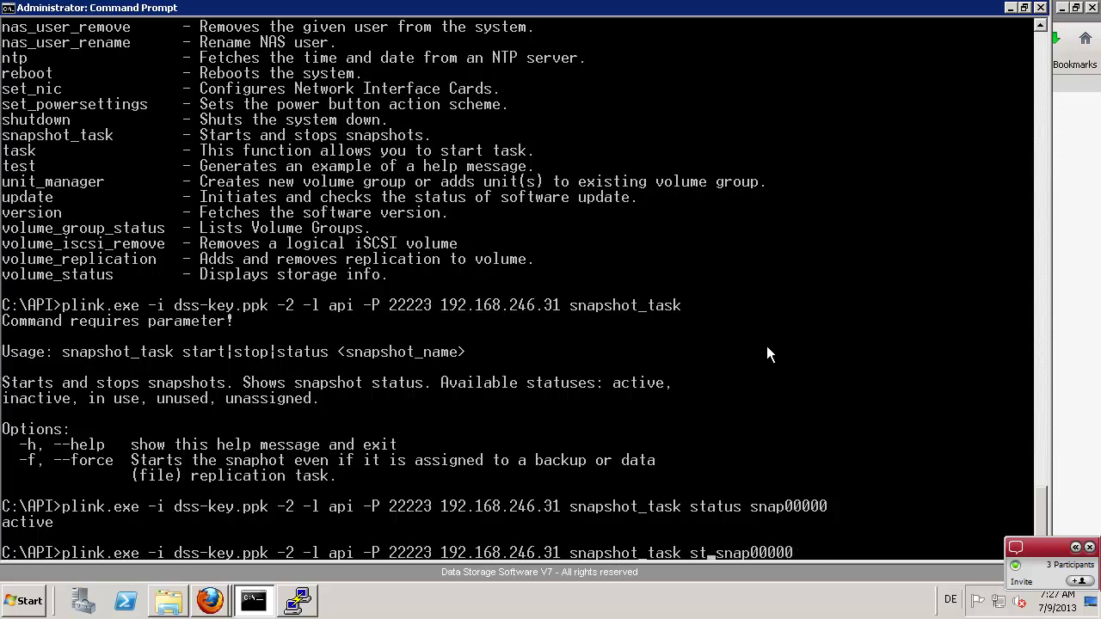
type("op")
key("Return")
key("alt+Tab")
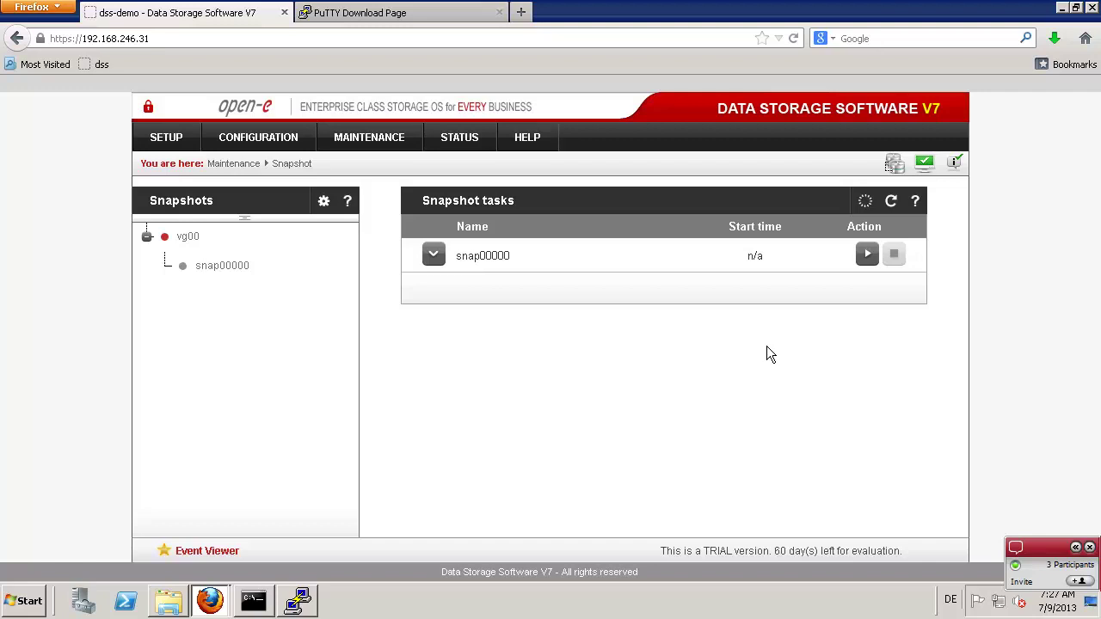
key("alt+Tab")
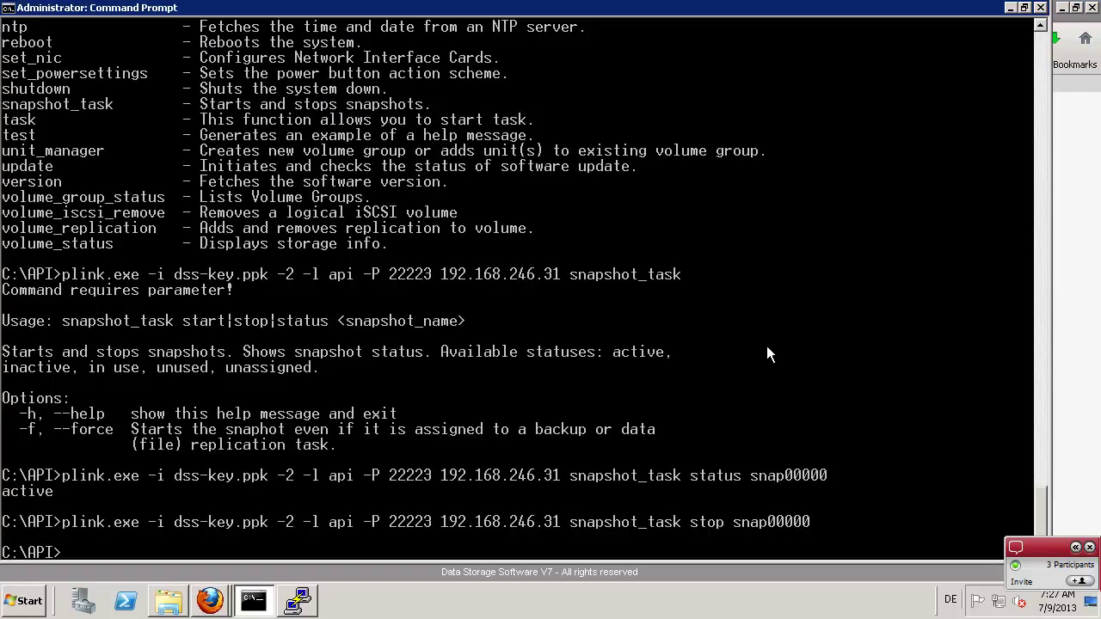
Restart snap00000 with snapshot_task start and check the Snapshot tasks list.
key("Up")
key("Left")
key("Left")
key("Left")
key("Left")
key("Left")
key("Left")
key("Left")
key("Left")
key("Left")
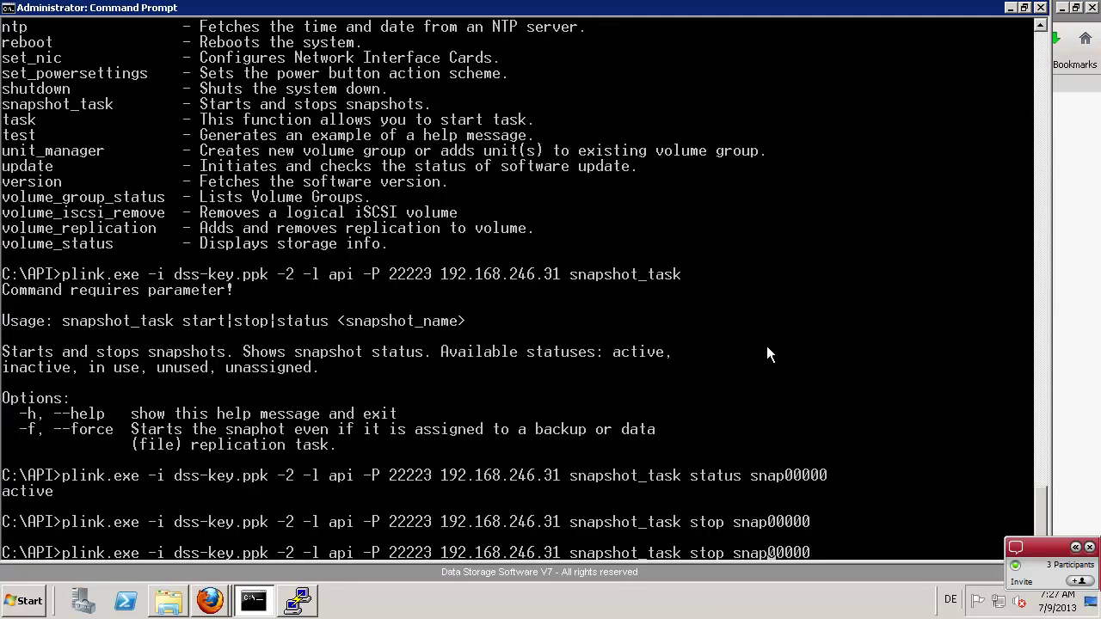
key("Left")
key("BackSpace")
key("BackSpace")
type("art")
key("Return")
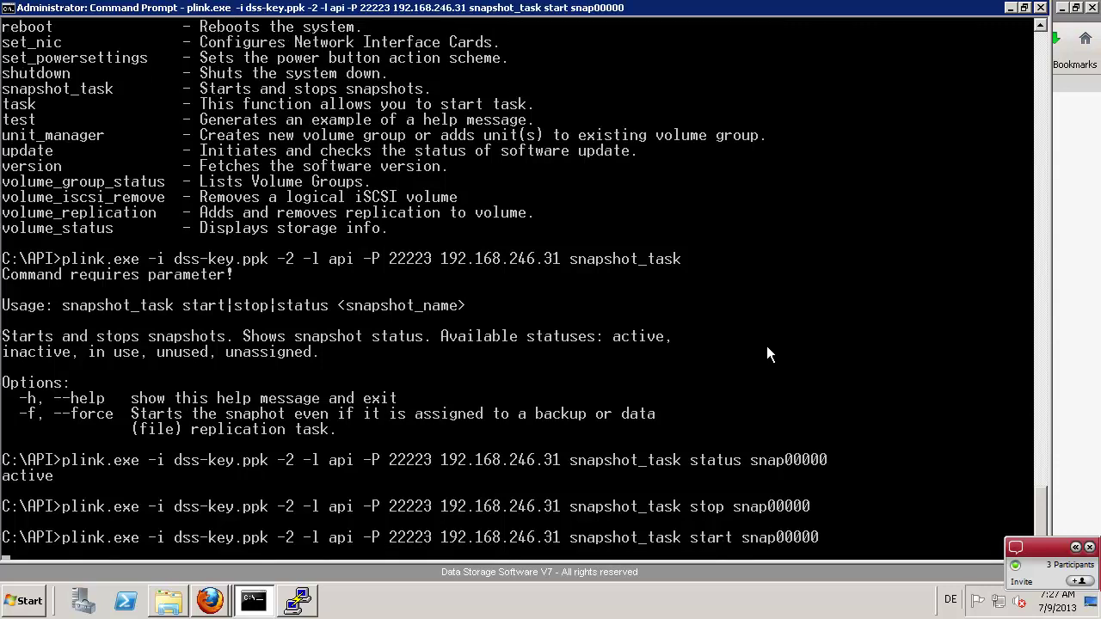
key("alt+Tab")
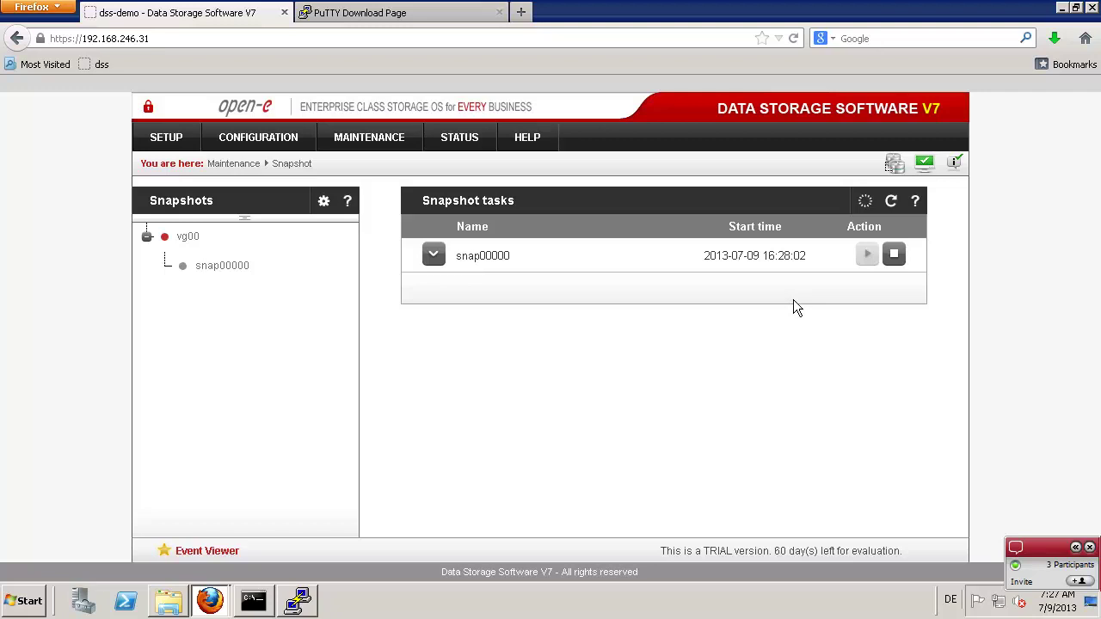
Open the data folder in \\dss-demo\data-snap and look over its contents.
key("alt+Tab")
key("alt+Tab")
key("alt+Tab")
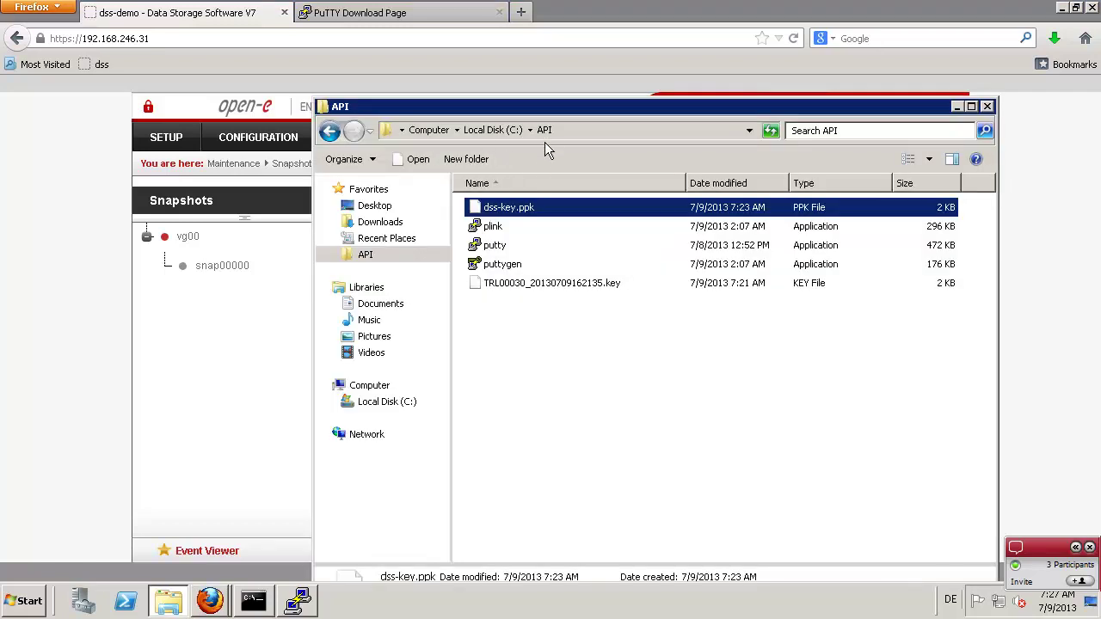
left_click(494, 129)
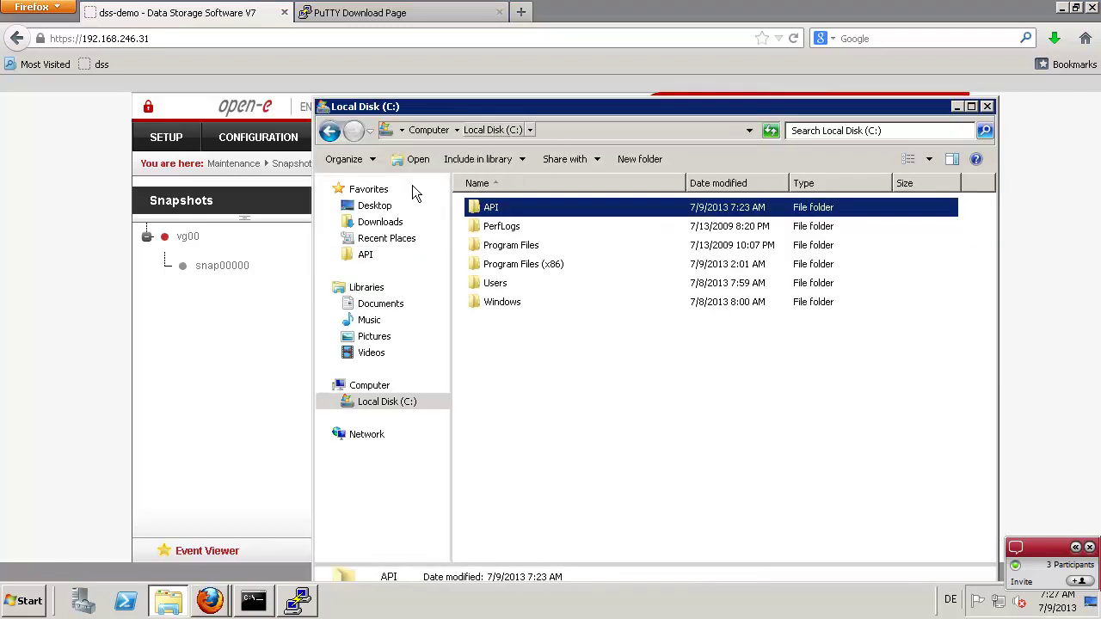
left_click(749, 131)
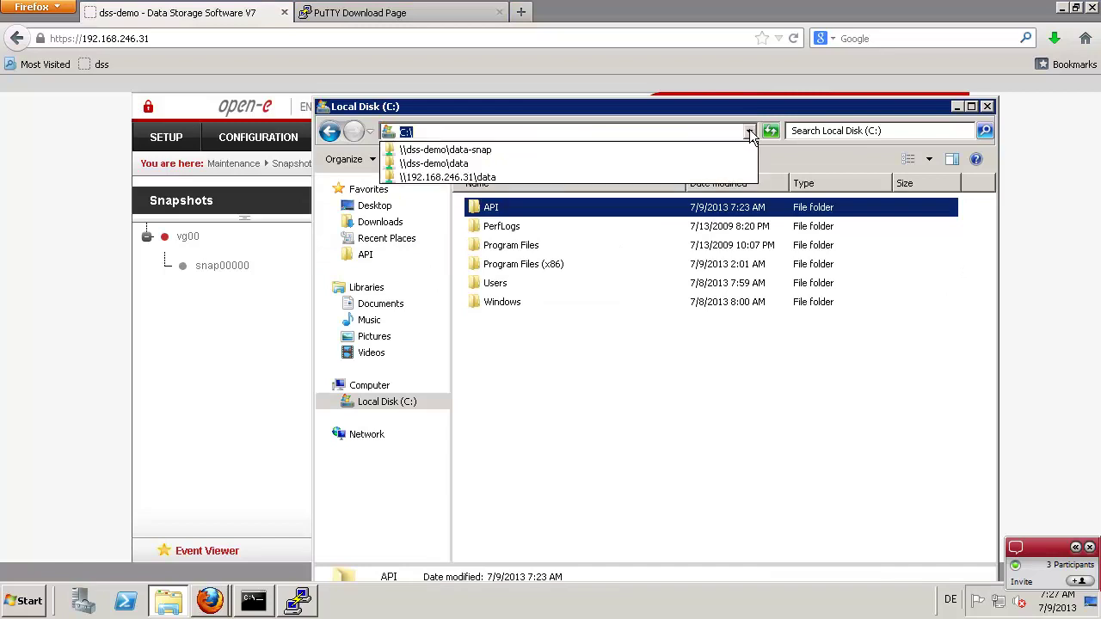
left_click(423, 165)
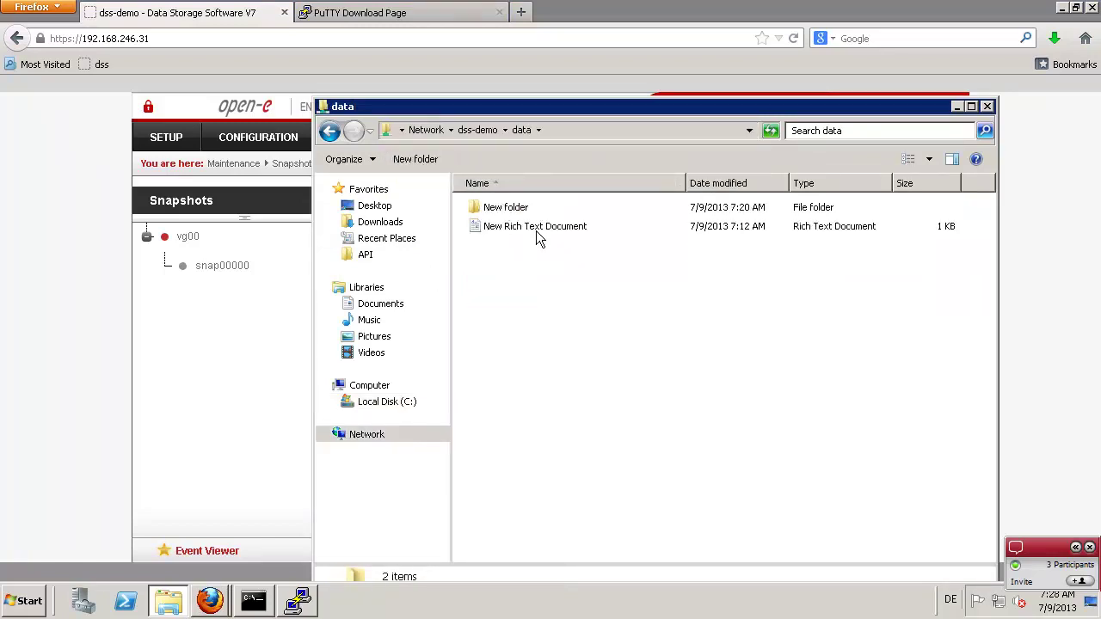
left_click(749, 130)
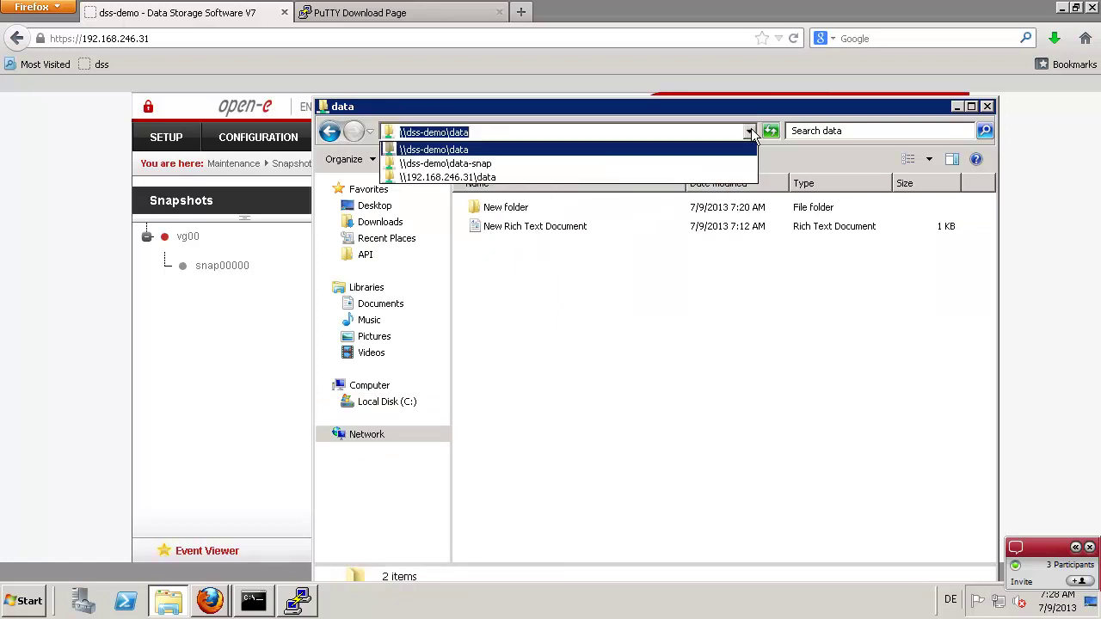
left_click(508, 164)
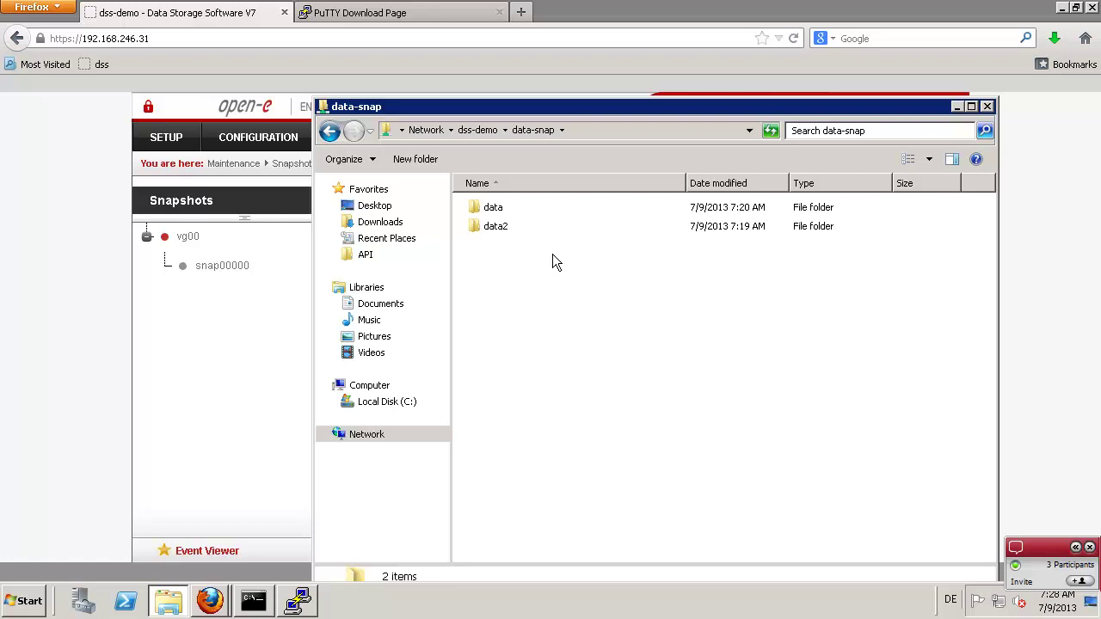
double_click(501, 213)
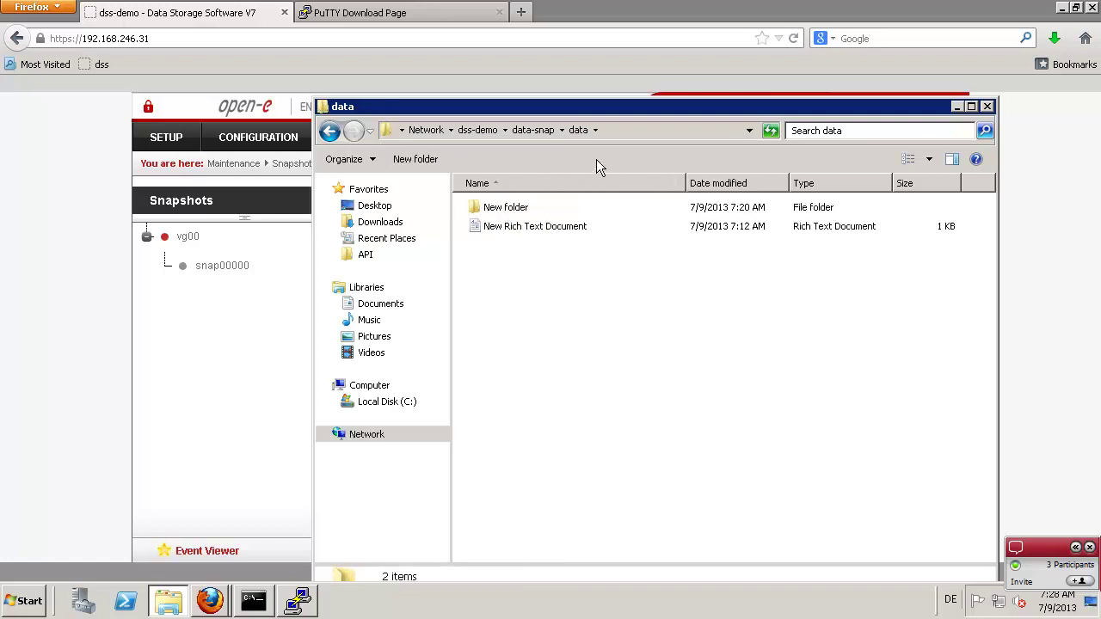
left_click(506, 227)
left_click(509, 213)
left_click(510, 224)
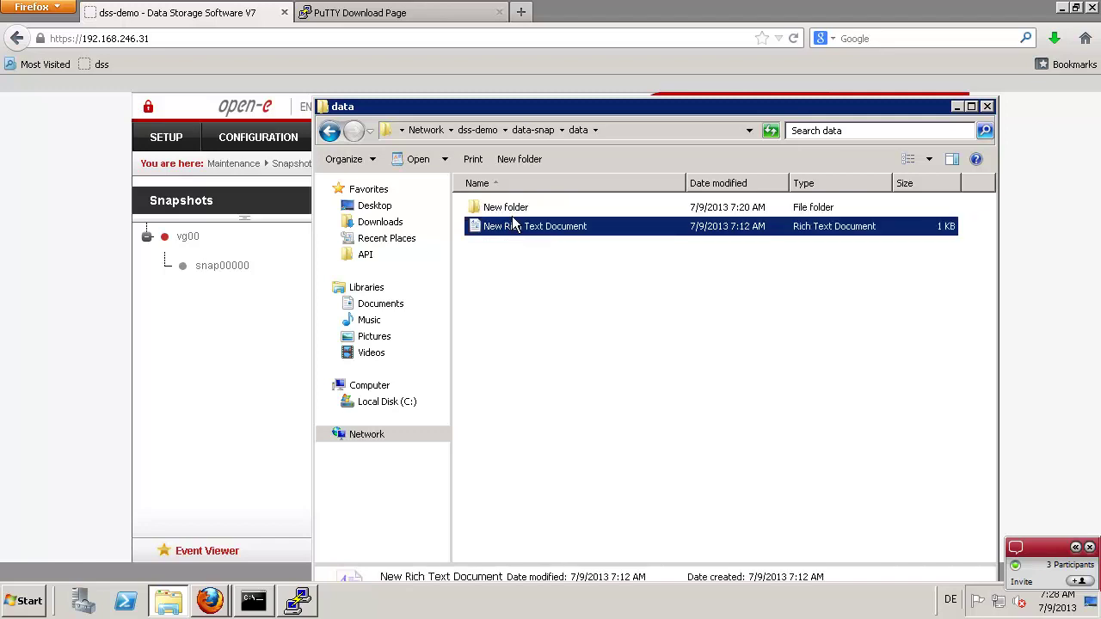
left_click(512, 216)
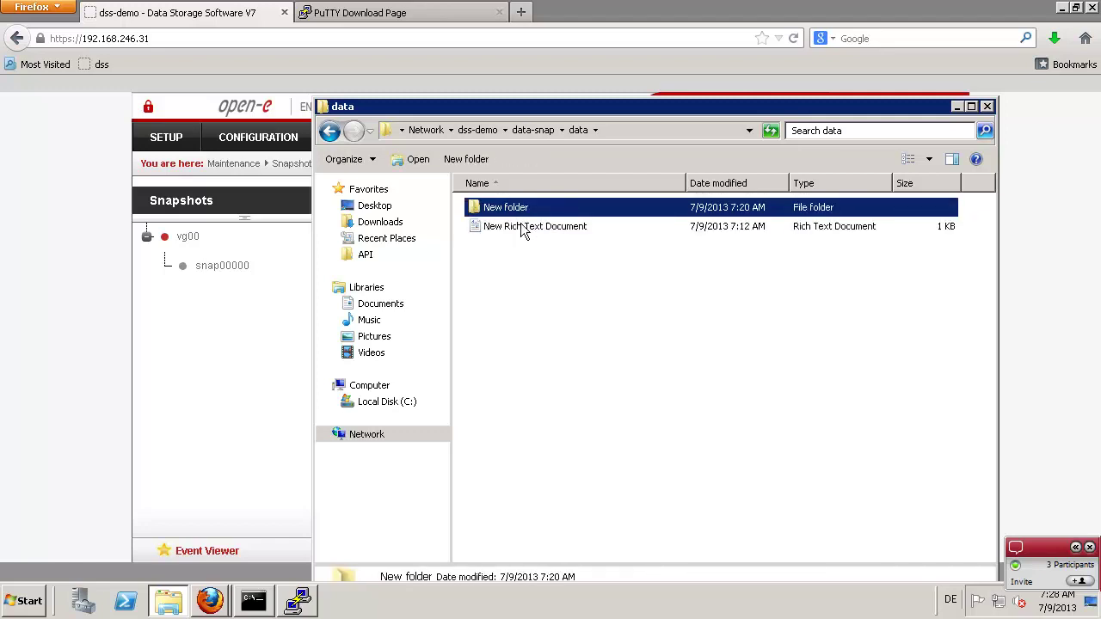
left_click(521, 228)
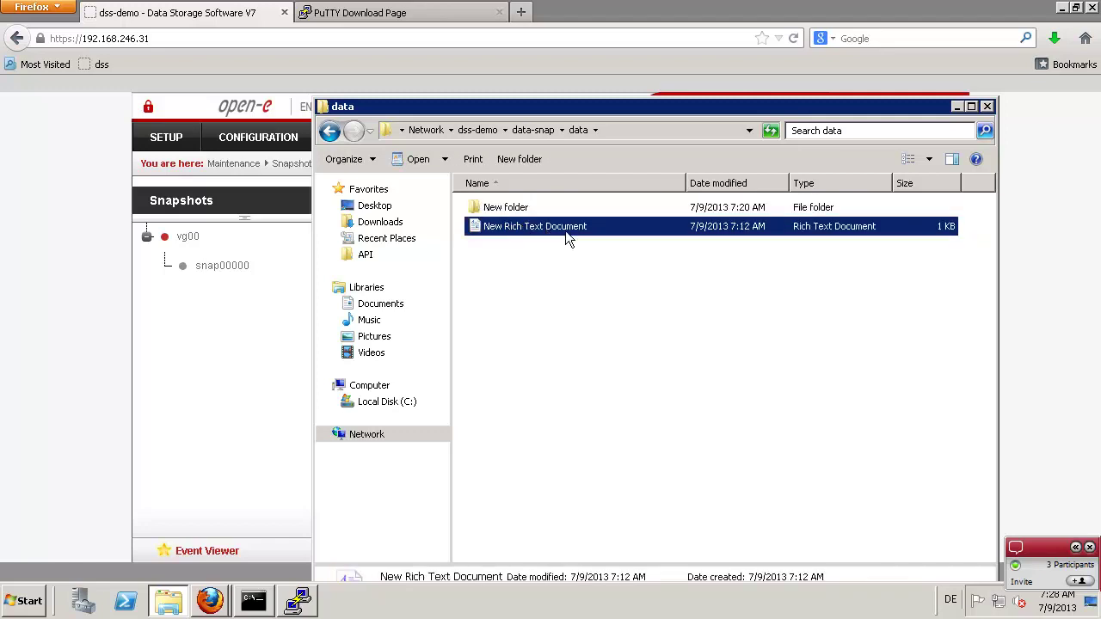
Create New folder (2) in the live \\dss-demo\data share, then recheck data-snap's data folder.
left_click(749, 130)
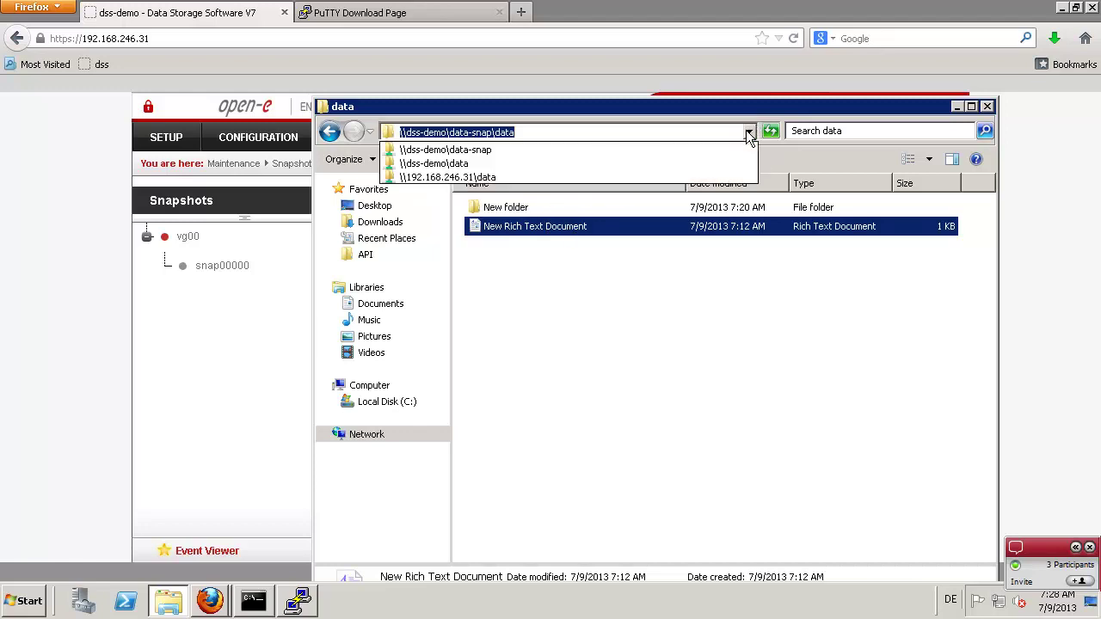
left_click(537, 164)
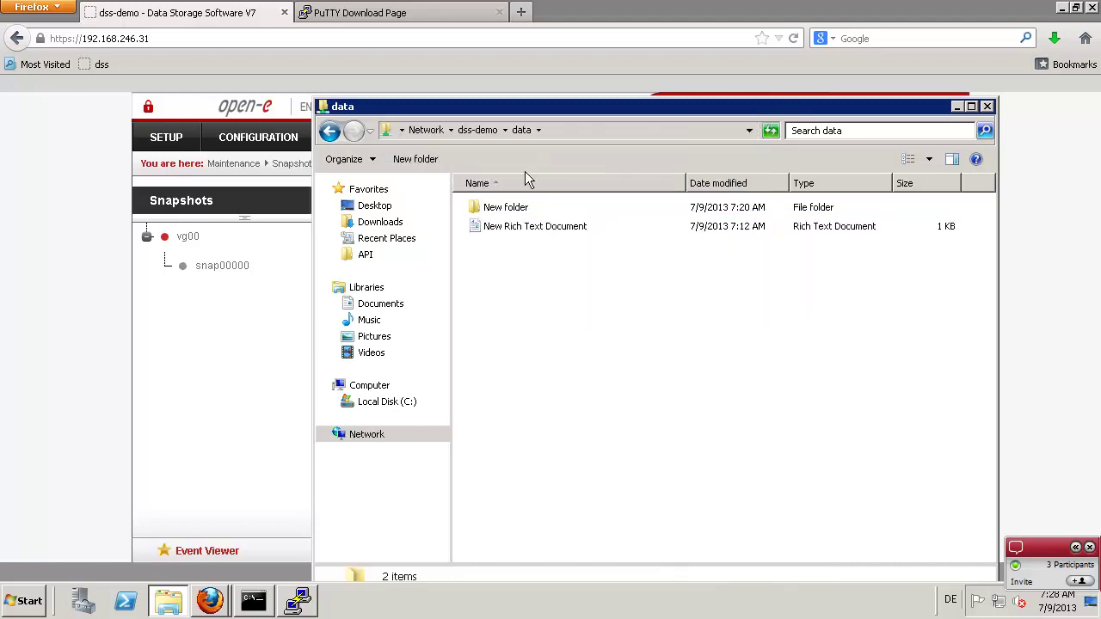
right_click(505, 250)
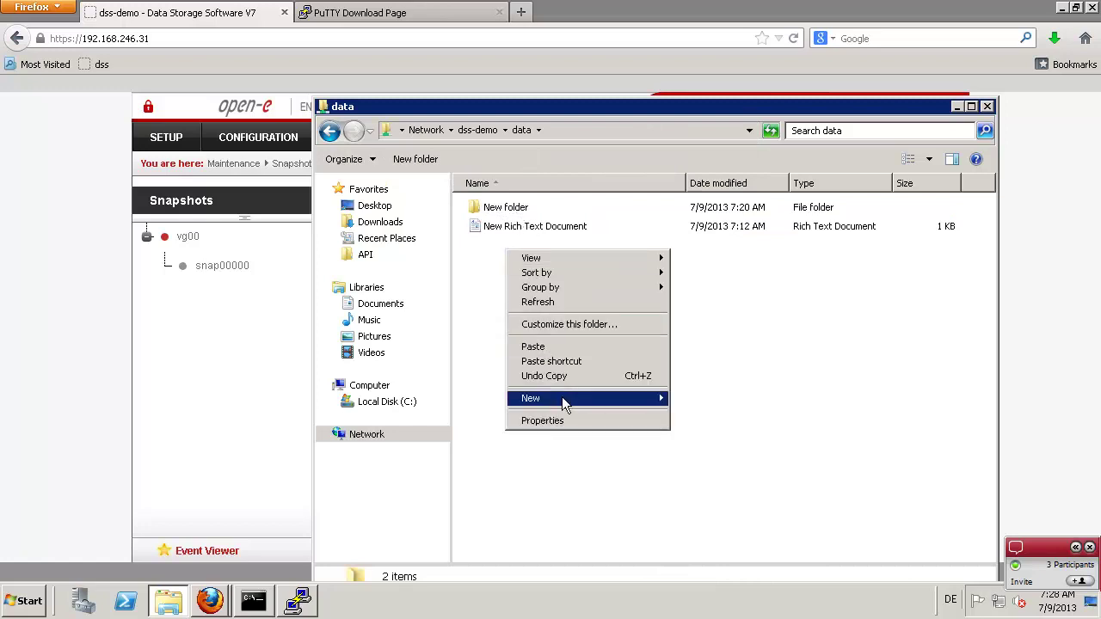
mouse_move(561, 399)
left_click(698, 398)
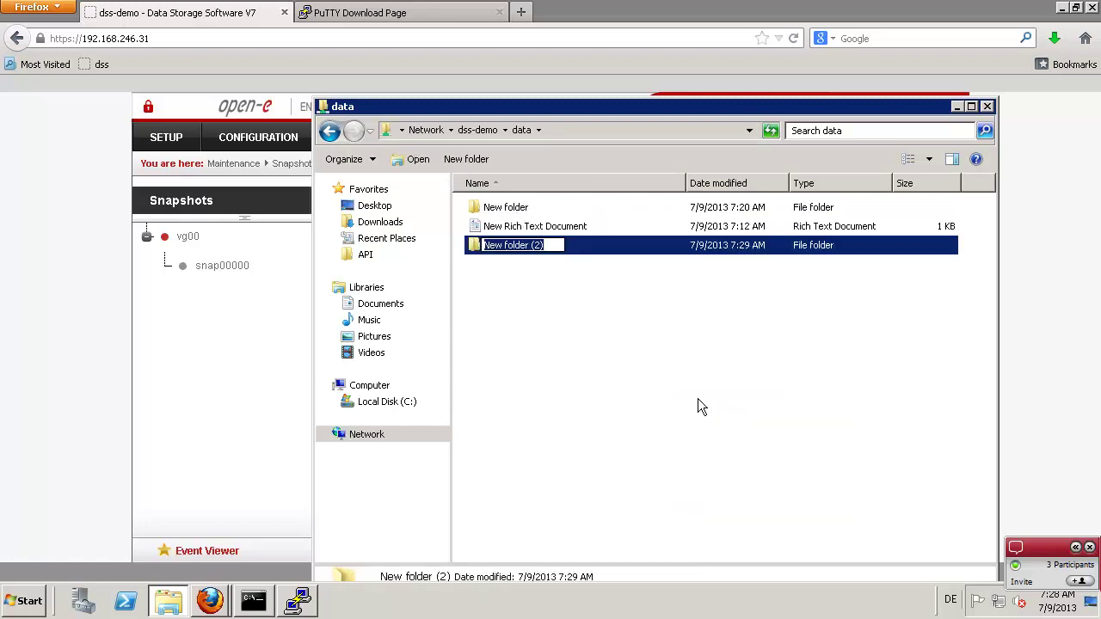
left_click(603, 350)
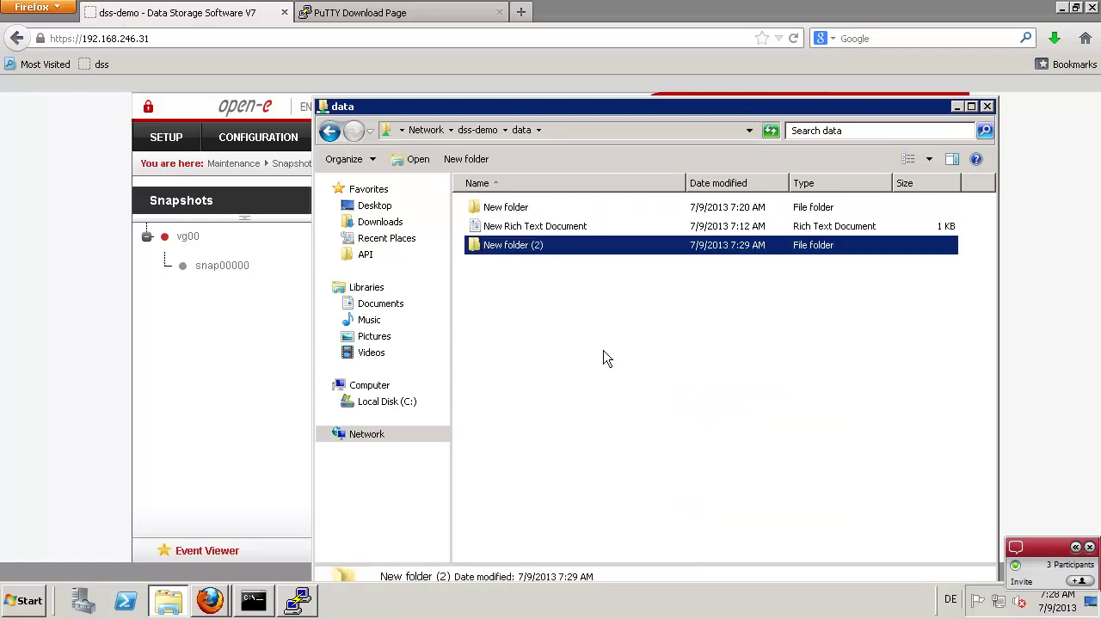
left_click(749, 131)
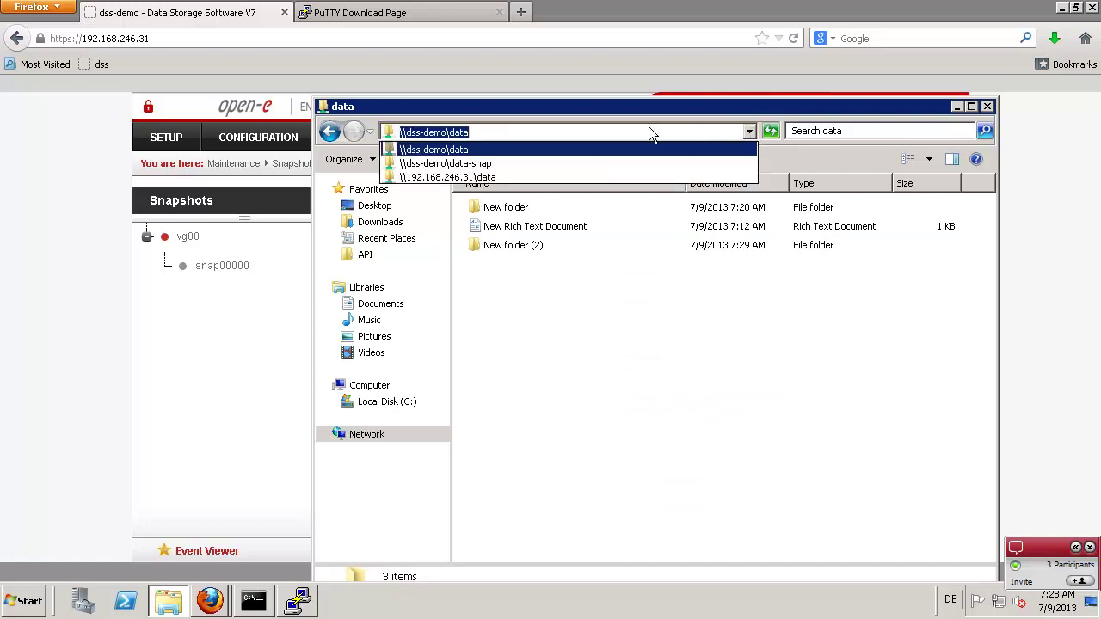
left_click(560, 166)
double_click(512, 210)
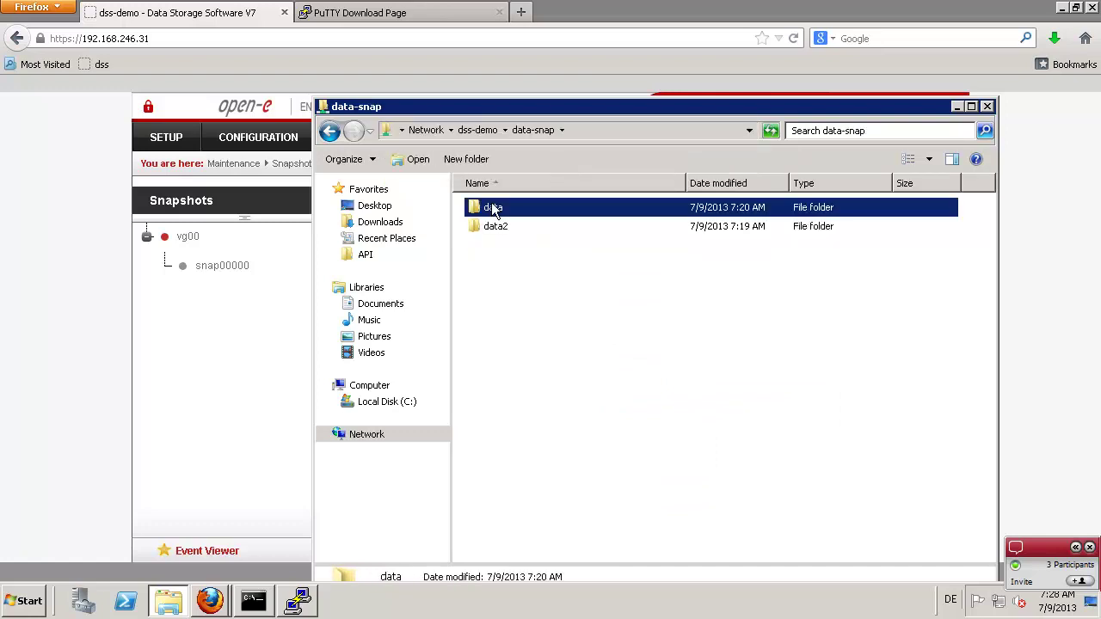
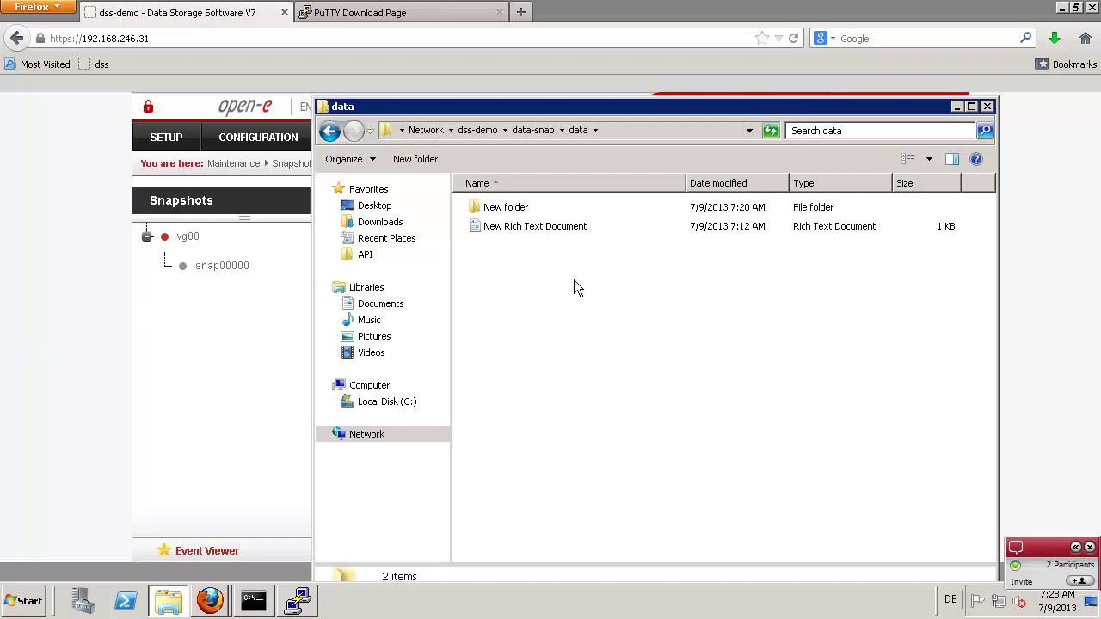
Rerun the plink 'snapshot_task stop snap00000' command in Command Prompt.
key("alt+Tab")
key("alt+Tab")
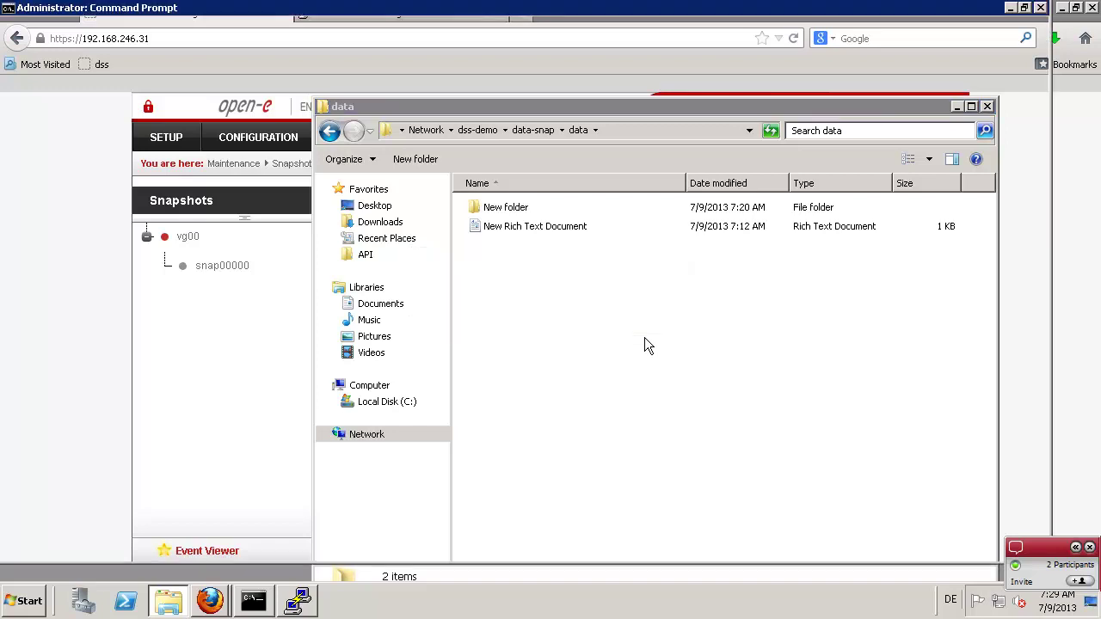
key("Up")
key("Up")
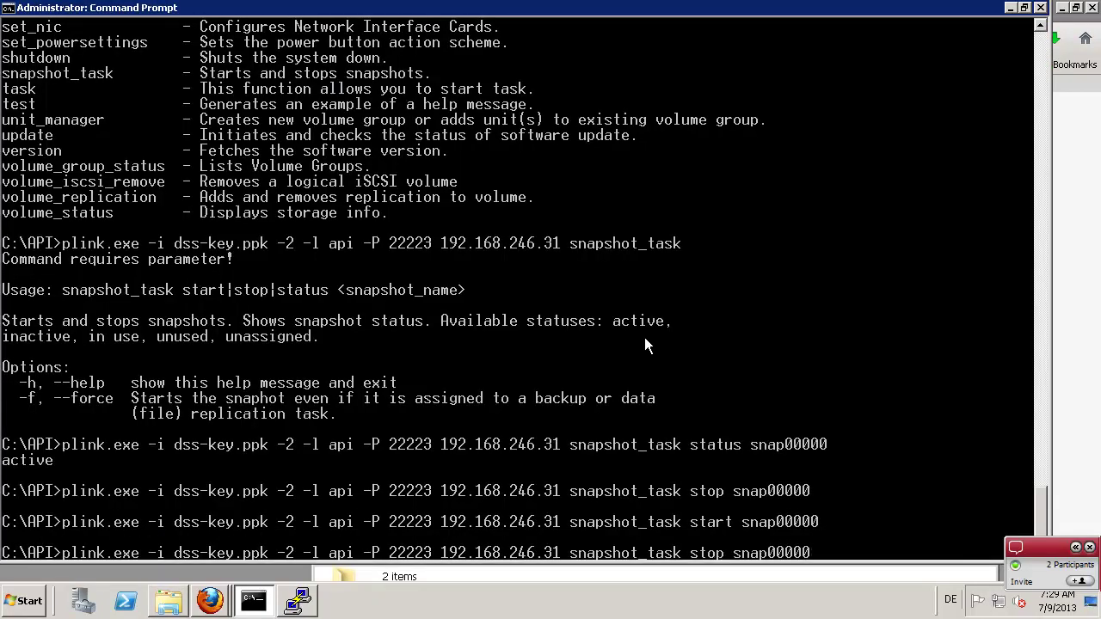
key("Return")
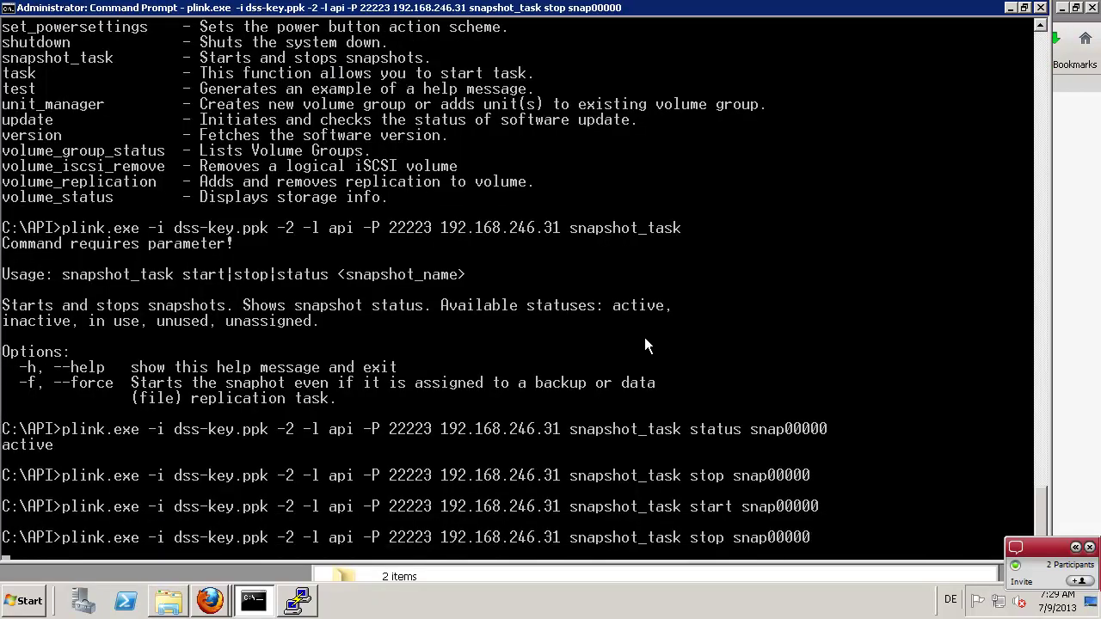
Dismiss the data-snap inaccessible error and browse the dss-demo data share in Explorer.
key("alt+Tab")
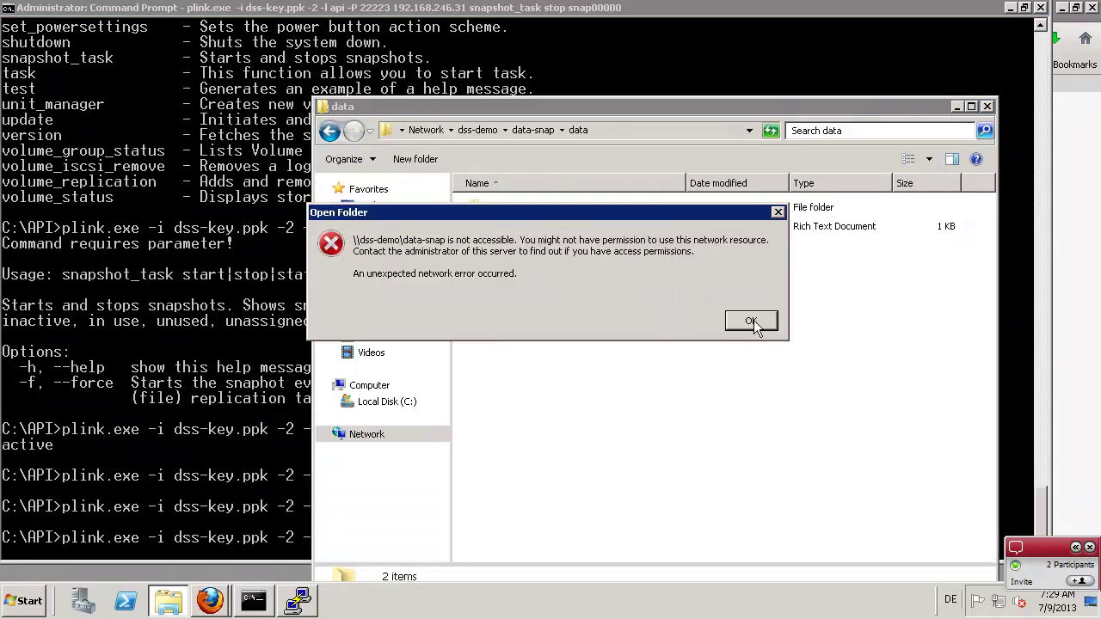
left_click(751, 321)
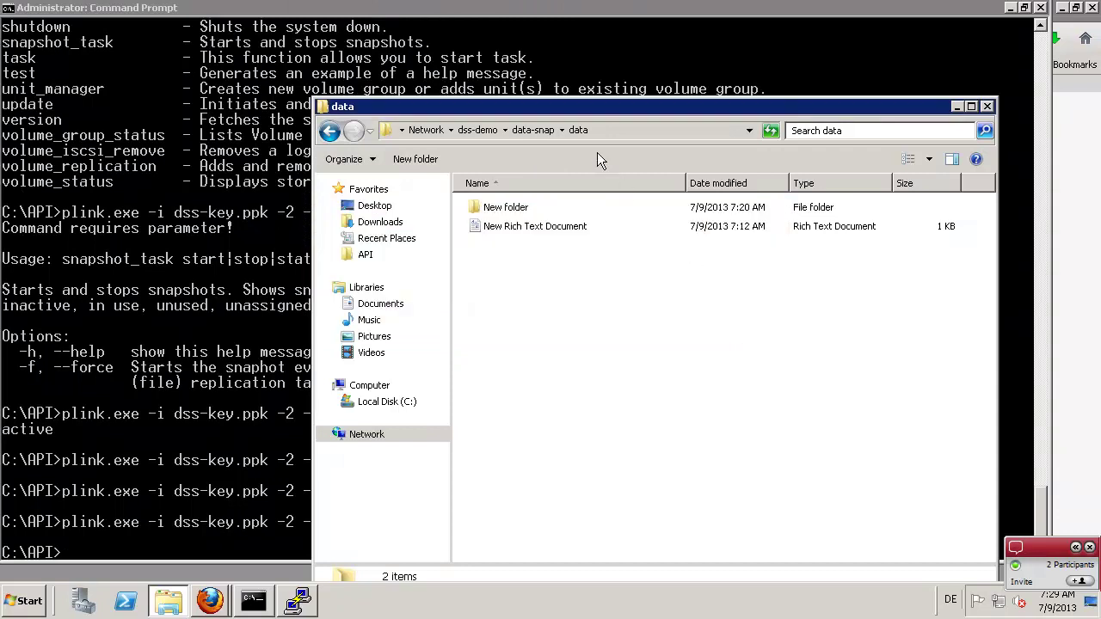
left_click(749, 130)
left_click(493, 163)
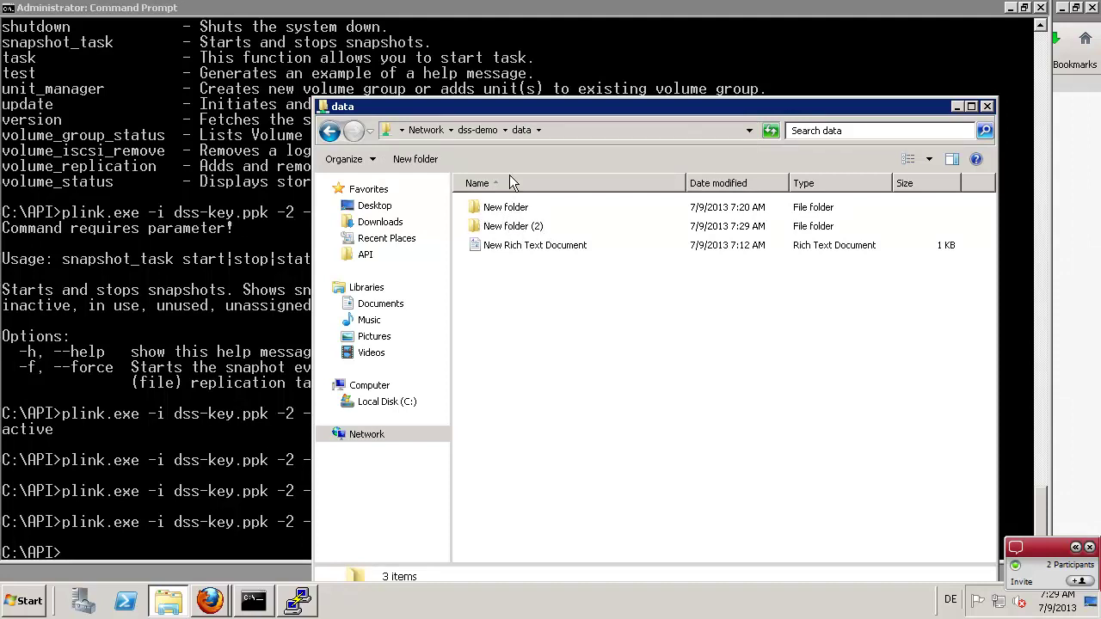
left_click(577, 127)
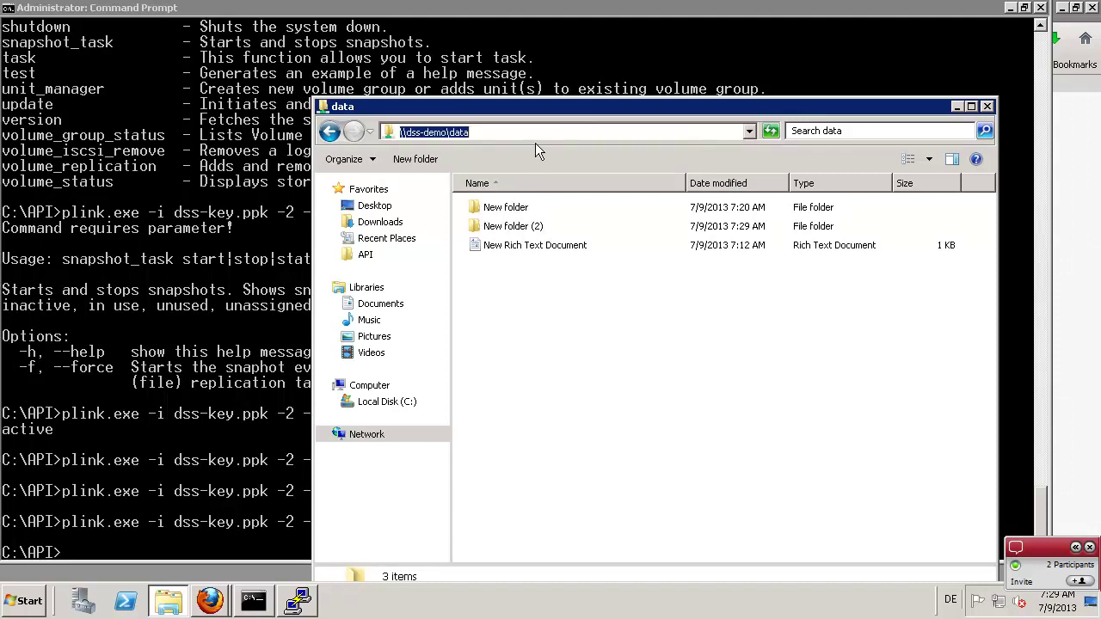
left_click(515, 210)
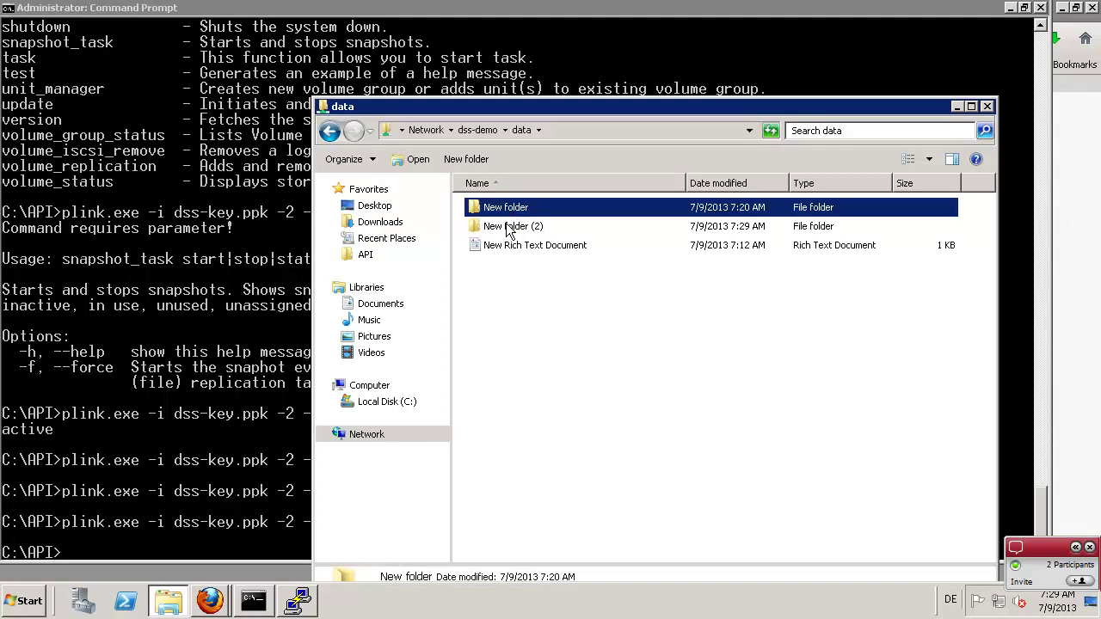
left_click(511, 227)
left_click(506, 246)
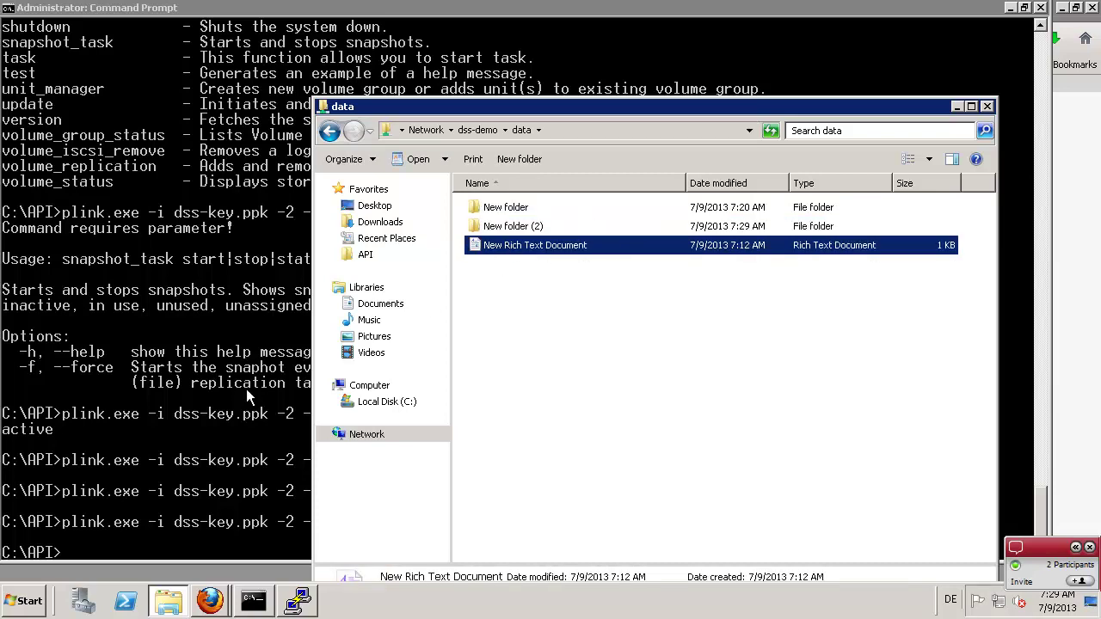
Back in Command Prompt, recall the plink 'snapshot_task status snap00000' command.
left_click(166, 539)
key("alt+Tab")
left_click(166, 539)
key("Up")
key("Up")
key("Up")
key("Up")
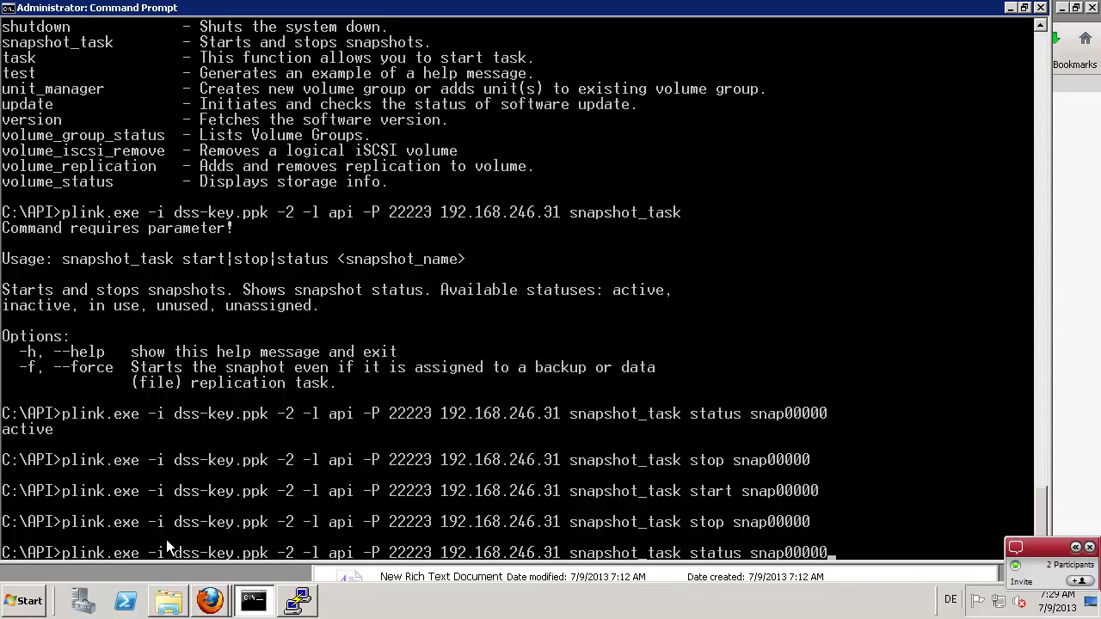
Check snap00000's status (unused), then start it again with plink 'snapshot_task start snap00000'.
key("Down")
key("Up")
key("Return")
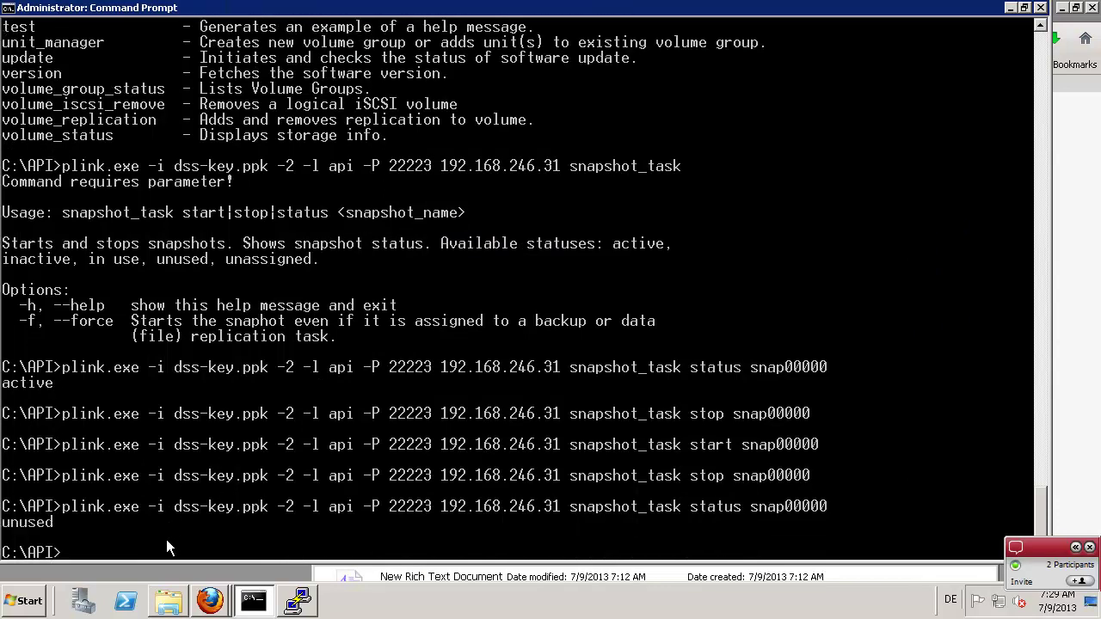
key("Return")
key("Up")
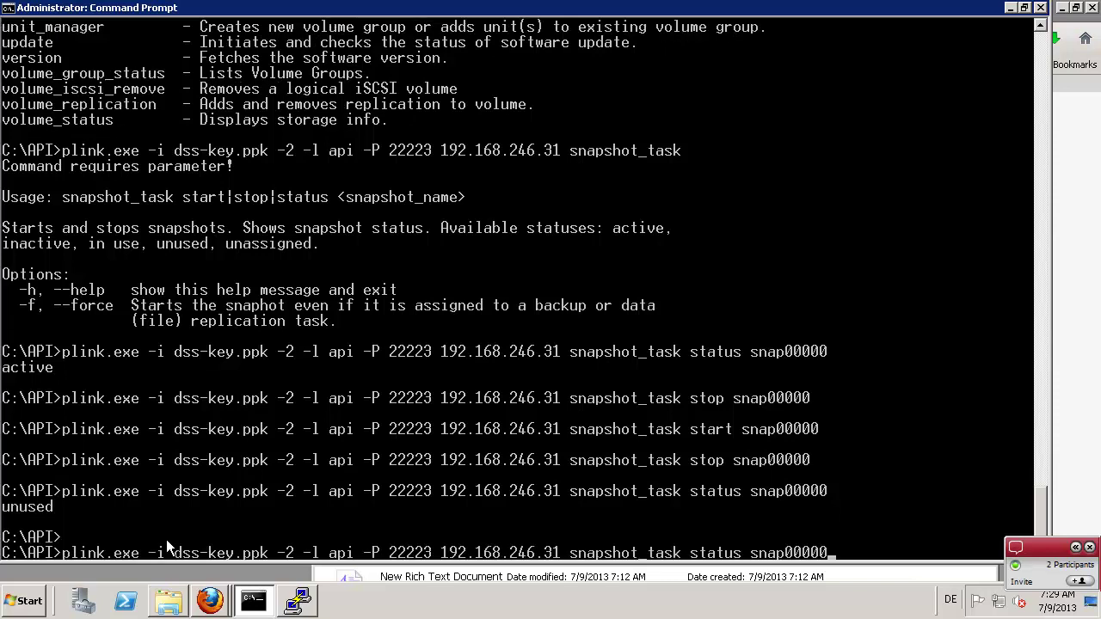
key("BackSpace")
key("BackSpace")
key("BackSpace")
key("BackSpace")
key("BackSpace")
key("BackSpace")
key("BackSpace")
key("BackSpace")
key("BackSpace")
key("BackSpace")
key("BackSpace")
key("BackSpace")
key("BackSpace")
key("BackSpace")
key("BackSpace")
key("BackSpace")
key("BackSpace")
key("F8")
key("F8")
key("F8")
key("Return")
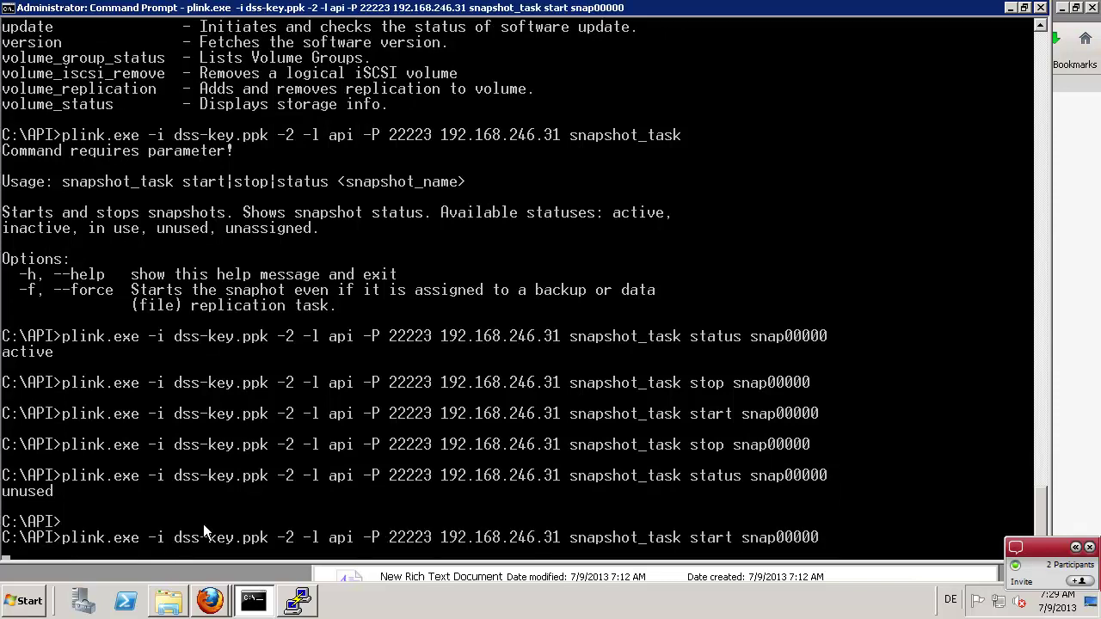
Try opening \\dss-demo\data-snap in Explorer and cancel the network password request.
key("alt+Tab")
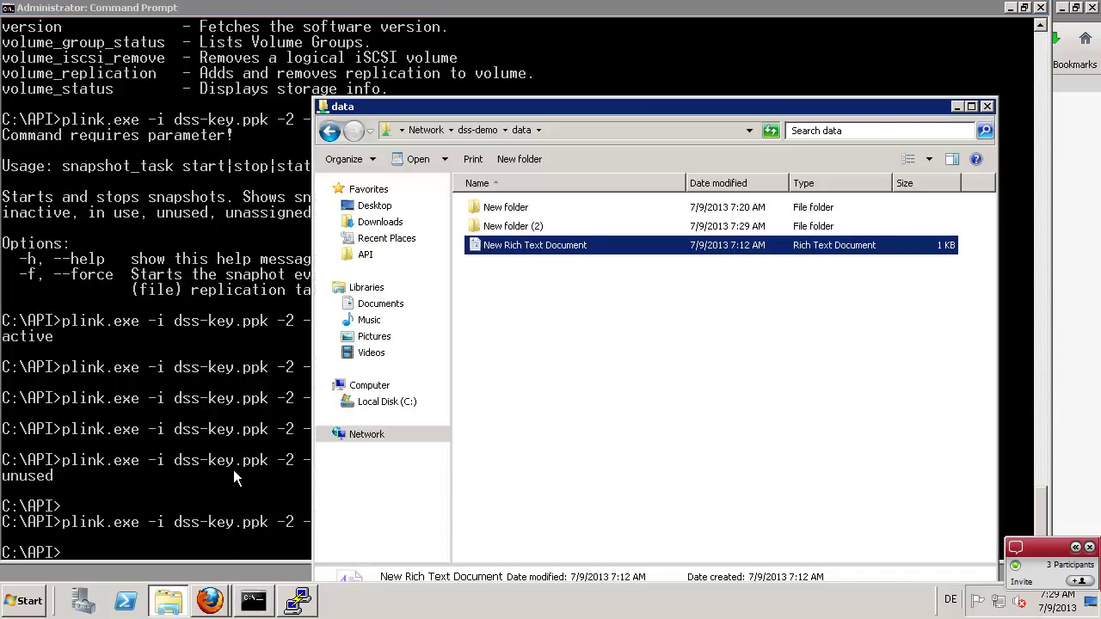
left_click(749, 131)
left_click(464, 163)
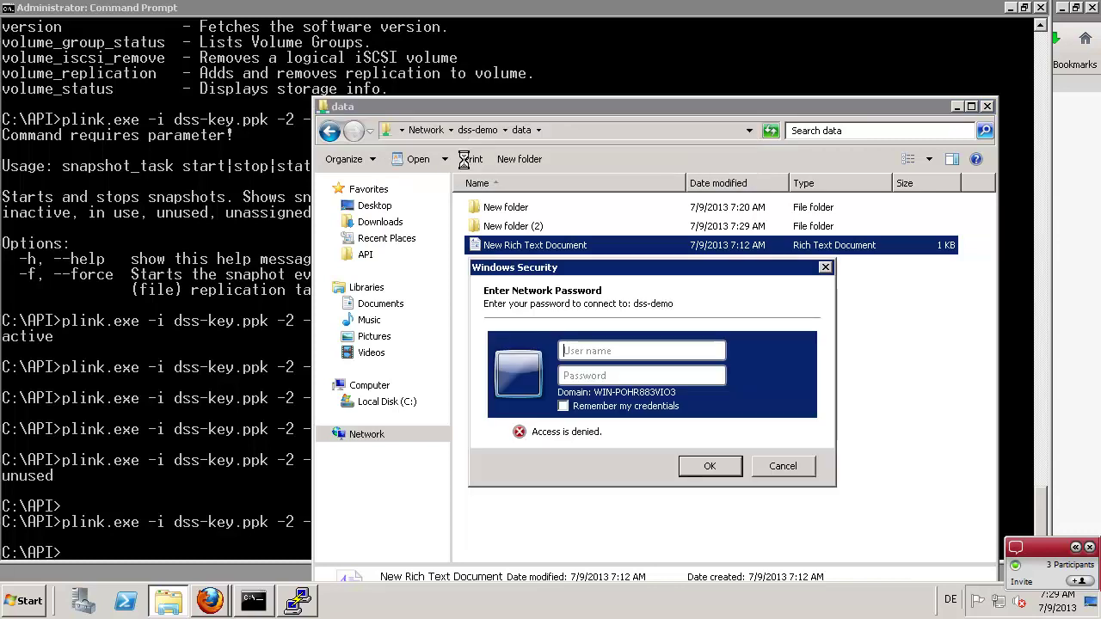
left_click(783, 466)
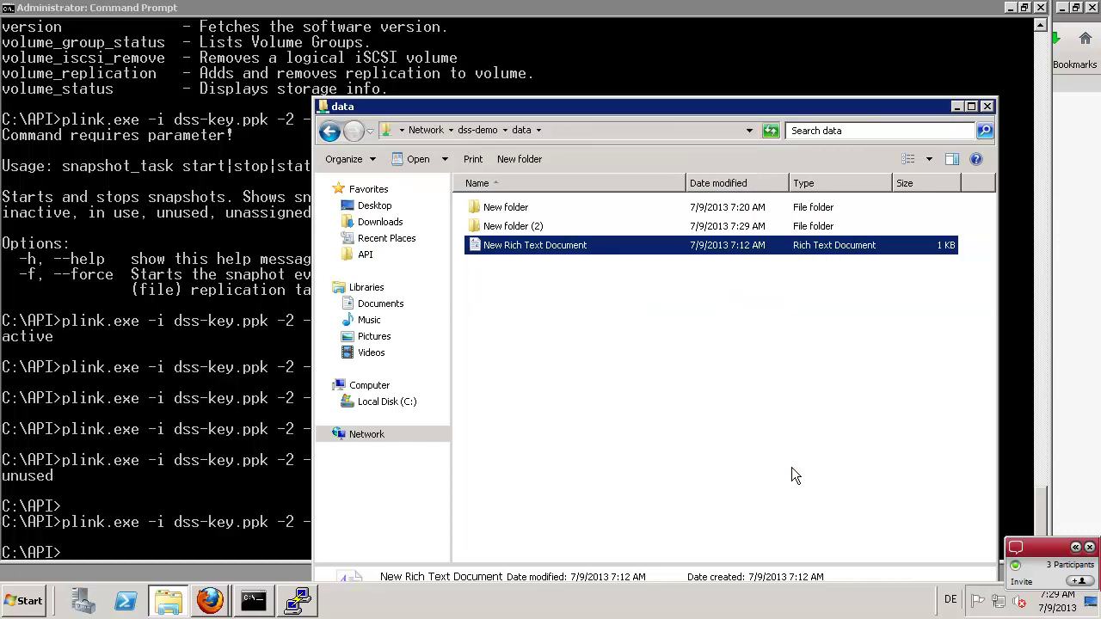
left_click(199, 548)
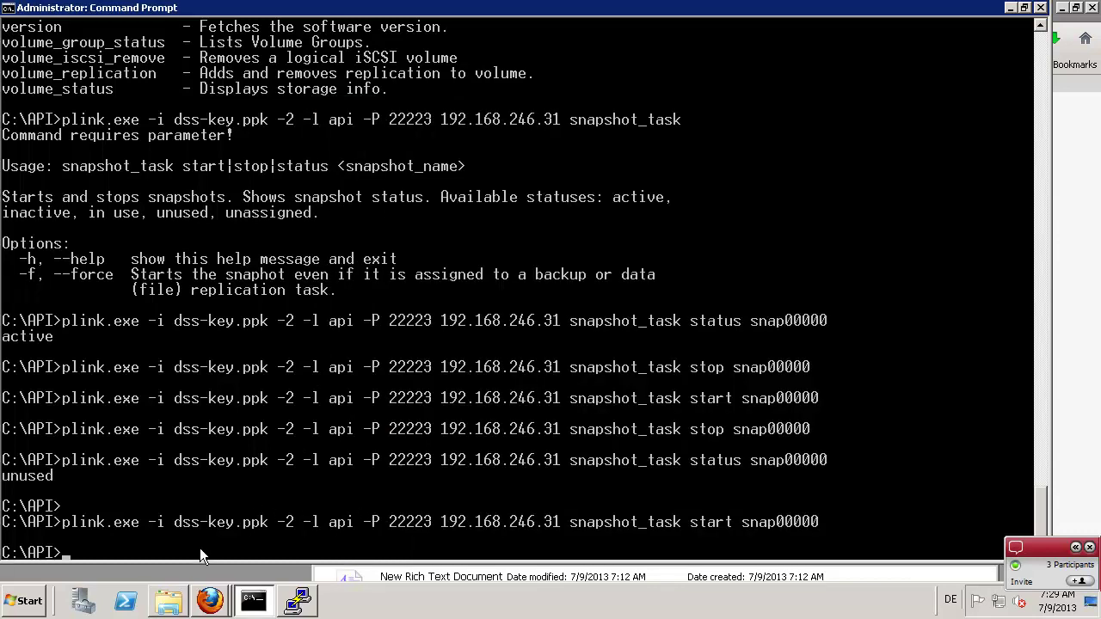
Run ipconfig /flushdns and then ipconfig /registerdns from command history.
key("Up")
key("Up")
key("Up")
key("Up")
key("Up")
key("Up")
key("Up")
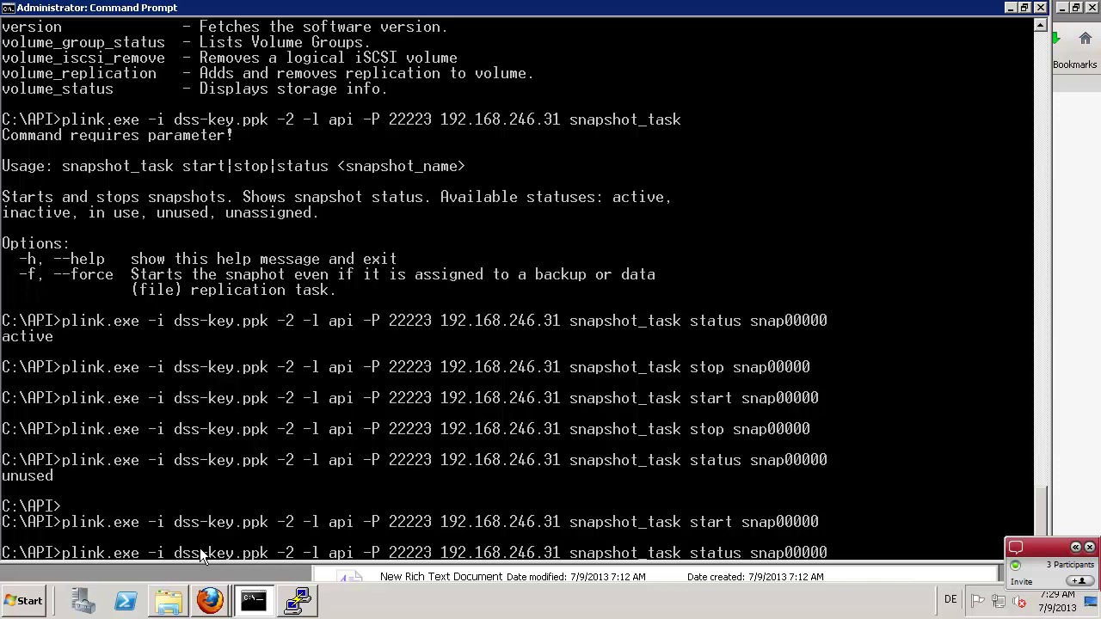
key("Up")
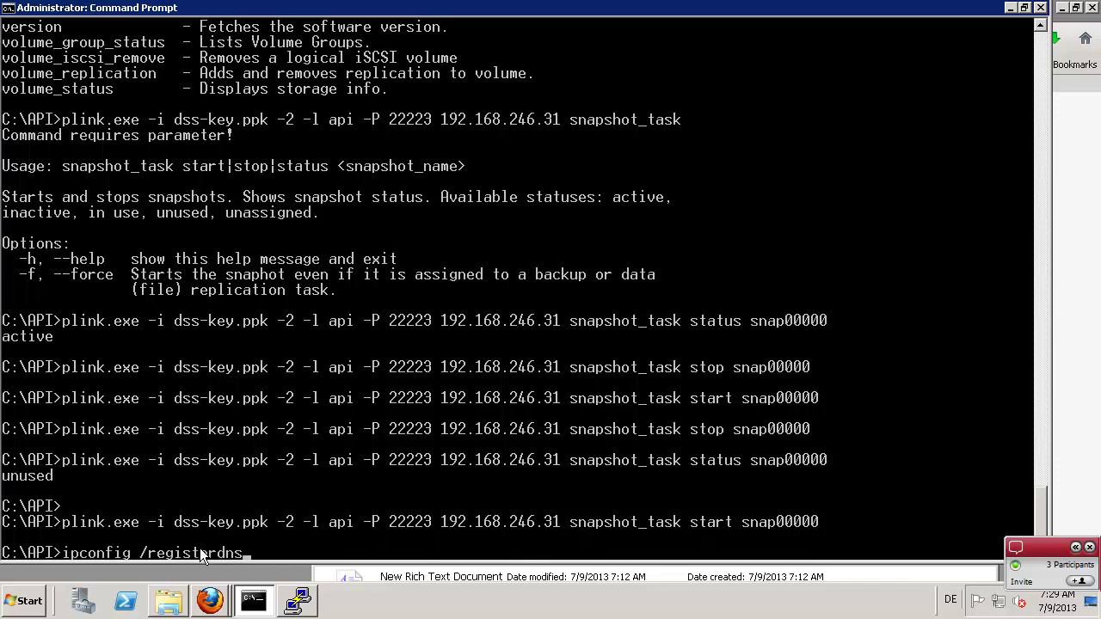
key("Up")
key("Return")
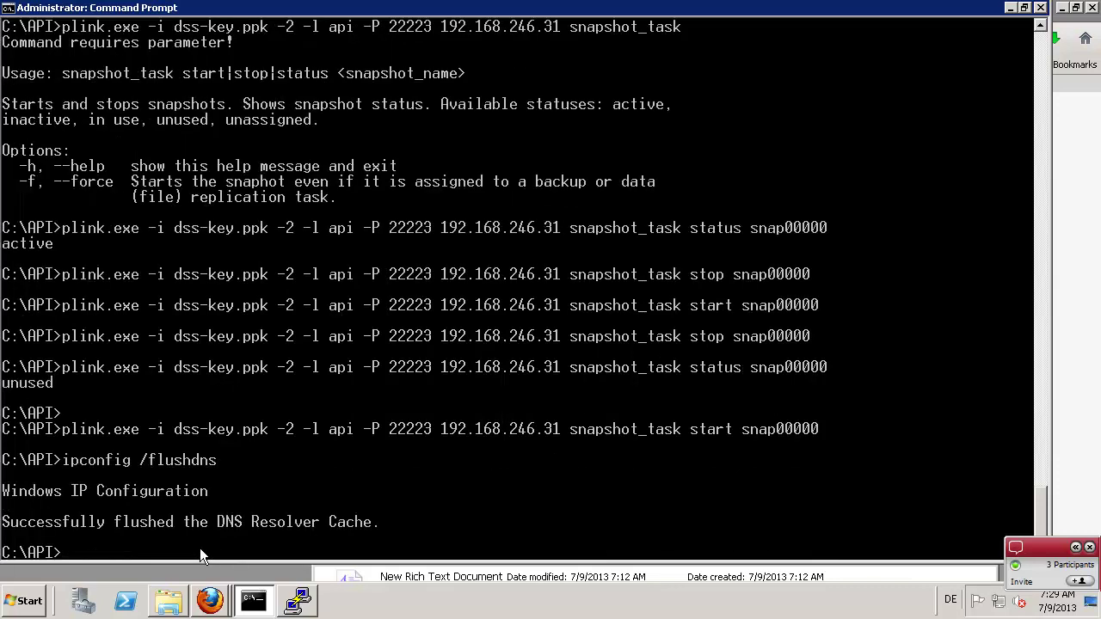
key("Return")
key("Up")
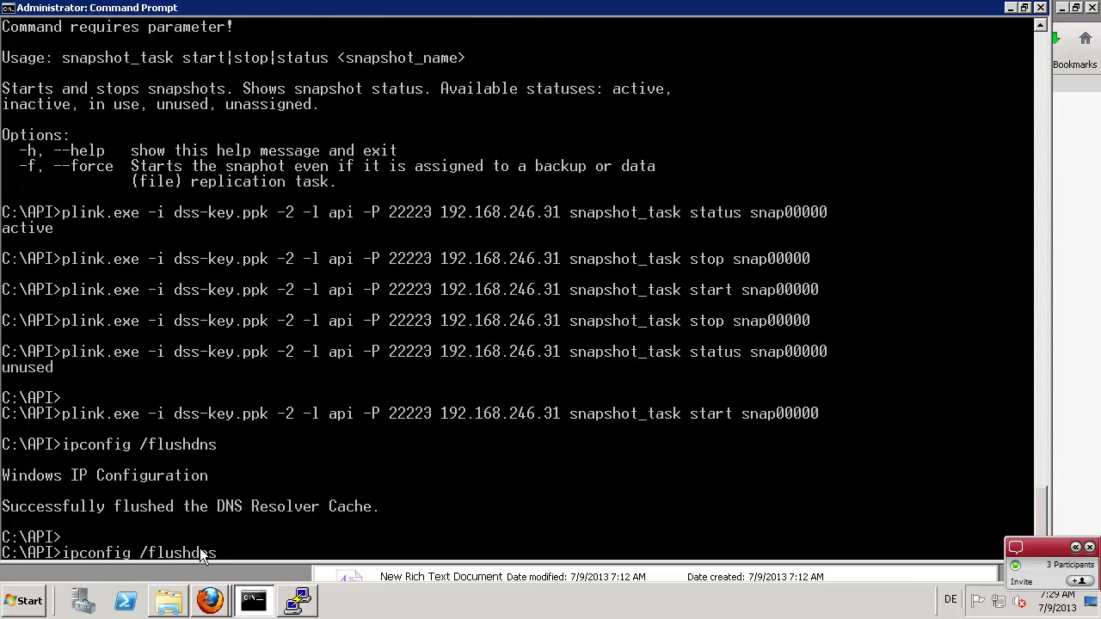
key("Up")
key("Return")
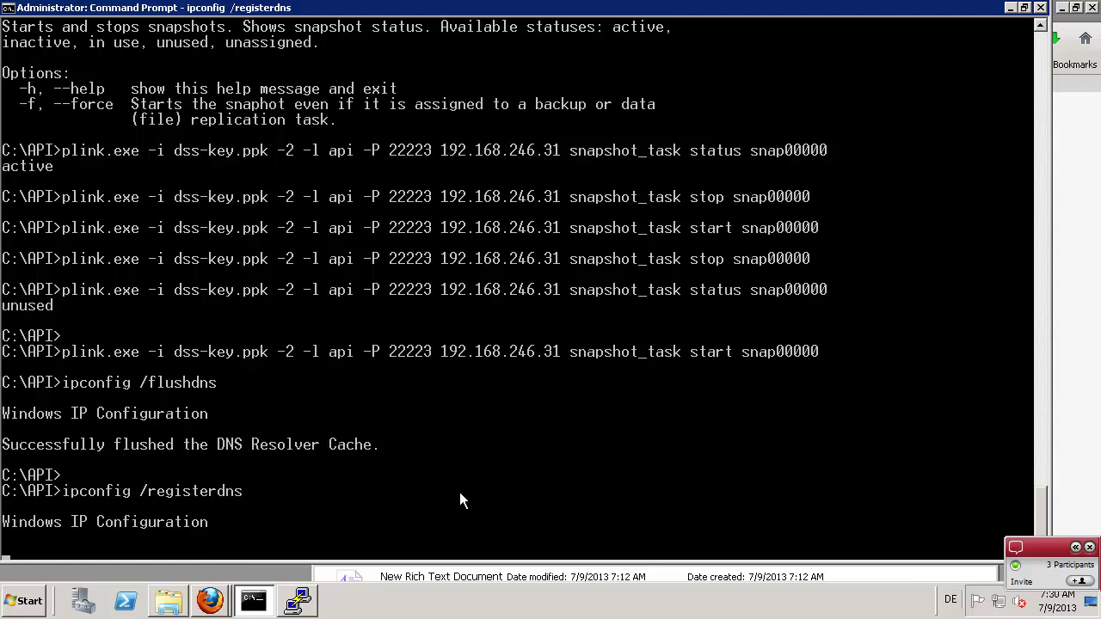
Retry the data-snap share, cancel the password request again, and return to the Open-E web interface.
key("alt+Tab")
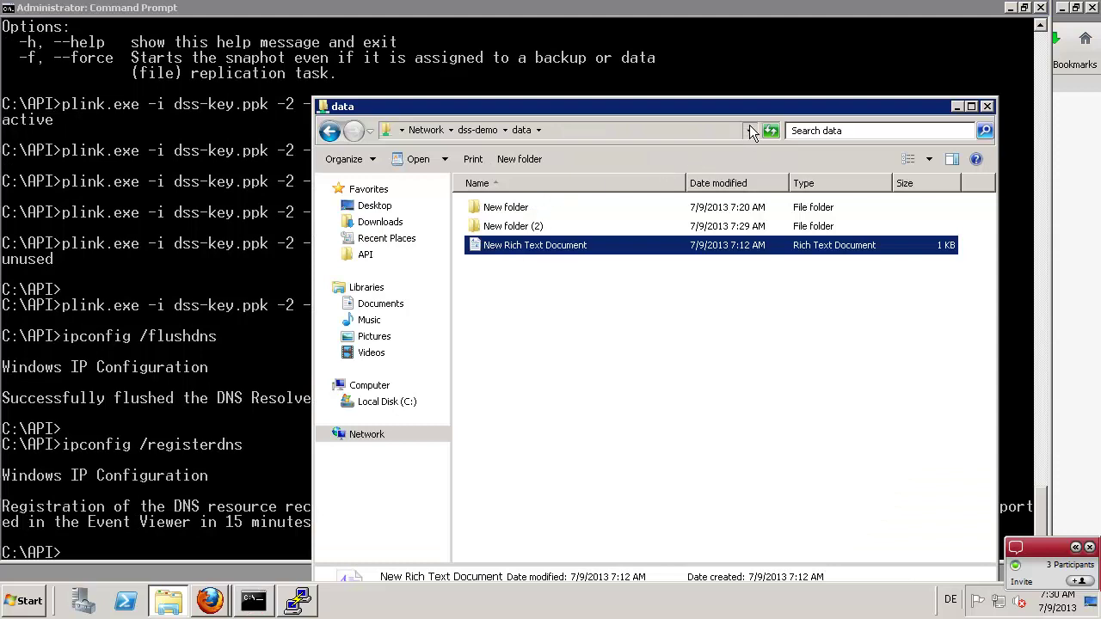
left_click(749, 127)
left_click(504, 149)
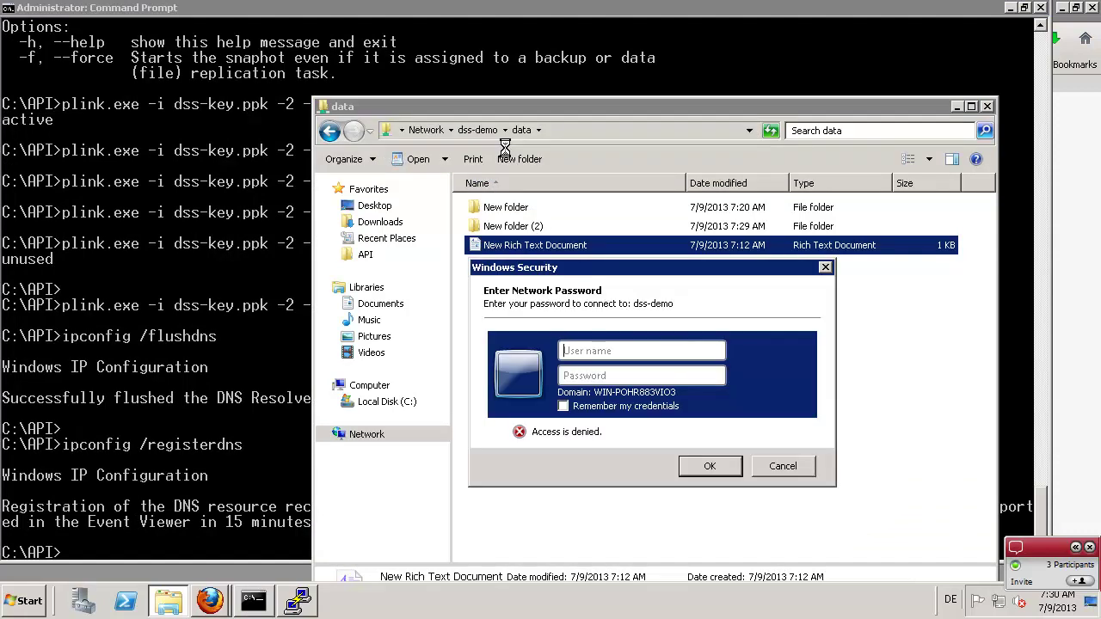
left_click(782, 467)
key("alt+Tab")
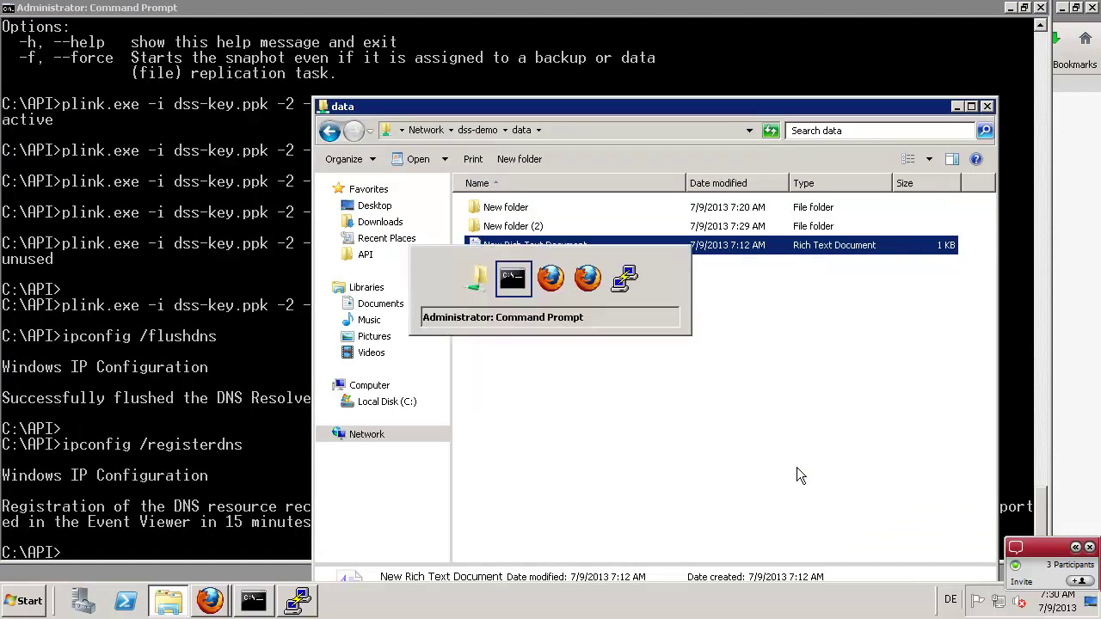
key("alt+Tab")
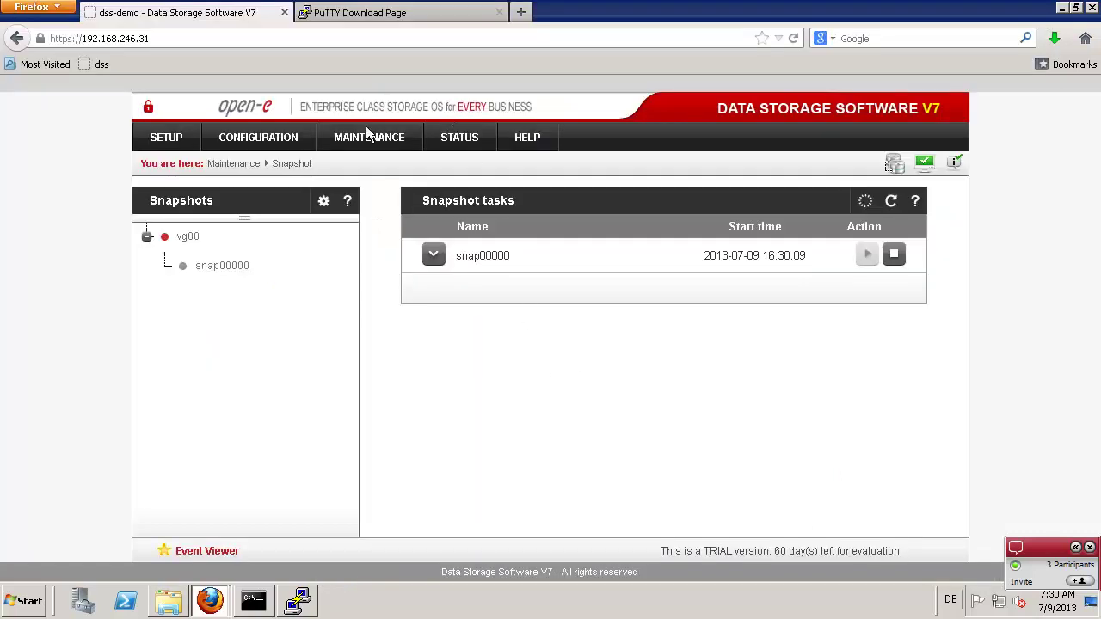
Tick 'Reset SMB connections' under MAINTENANCE > Connections, reset and confirm with OK.
mouse_move(366, 137)
left_click(371, 195)
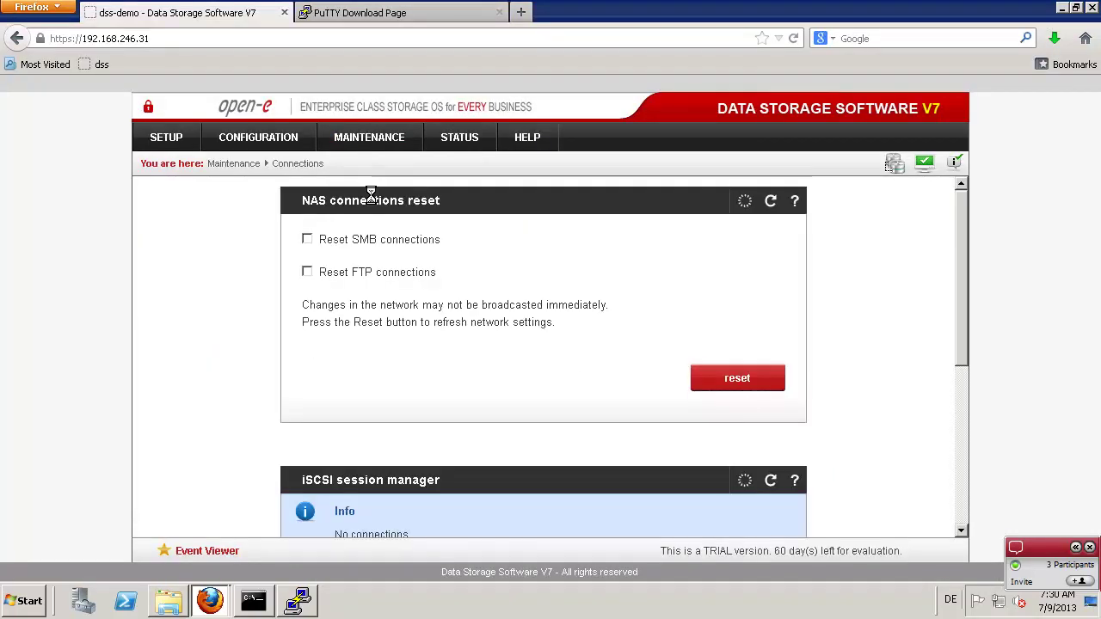
left_click(307, 239)
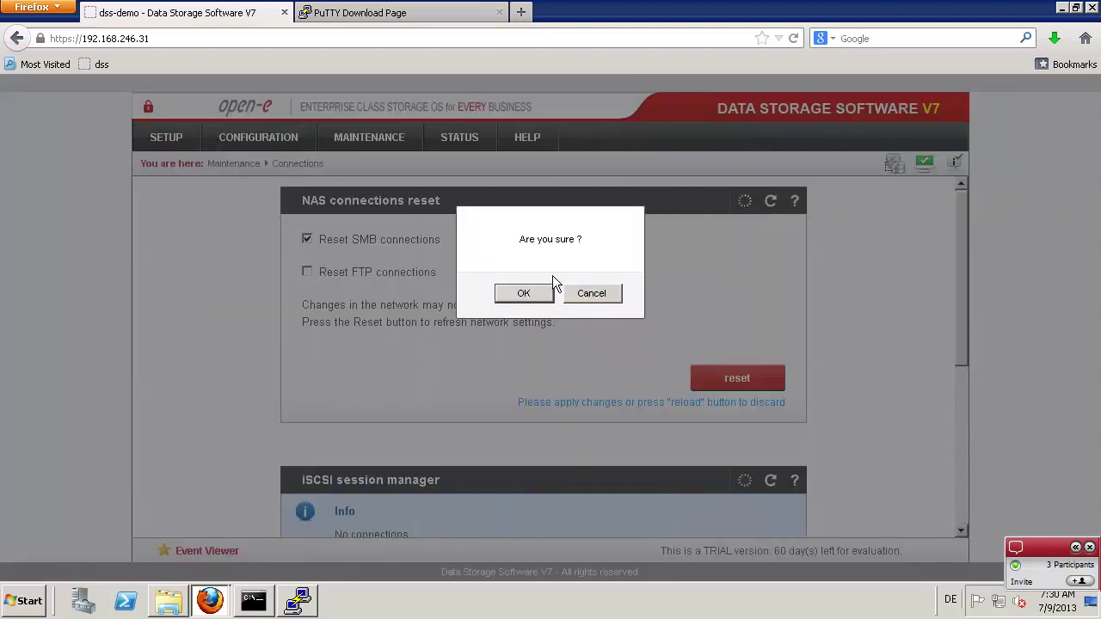
left_click(522, 293)
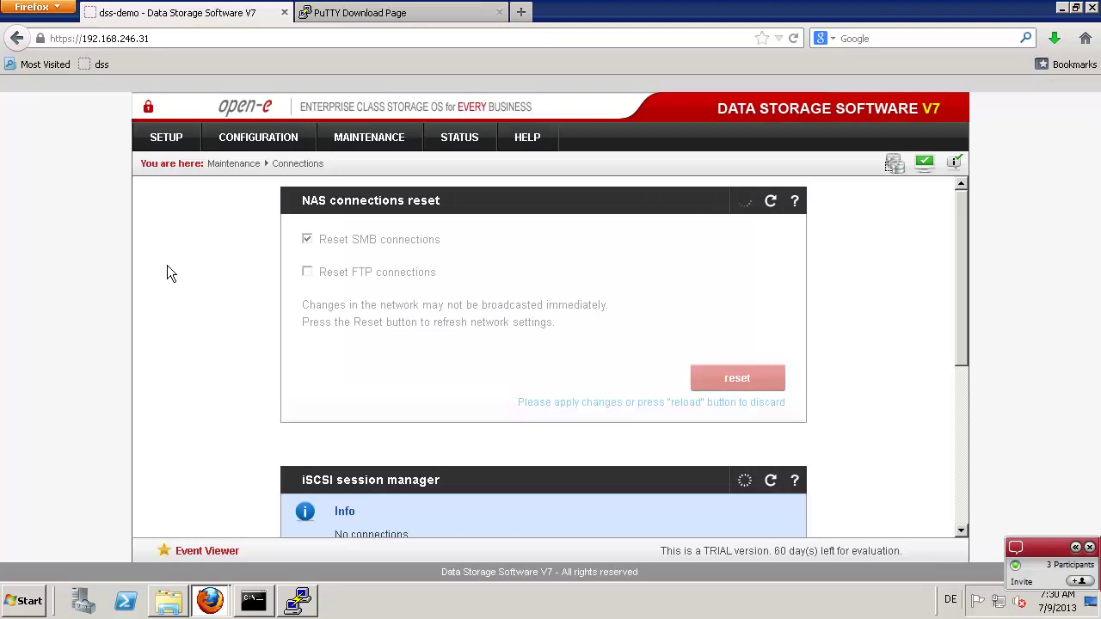
key("alt+Tab")
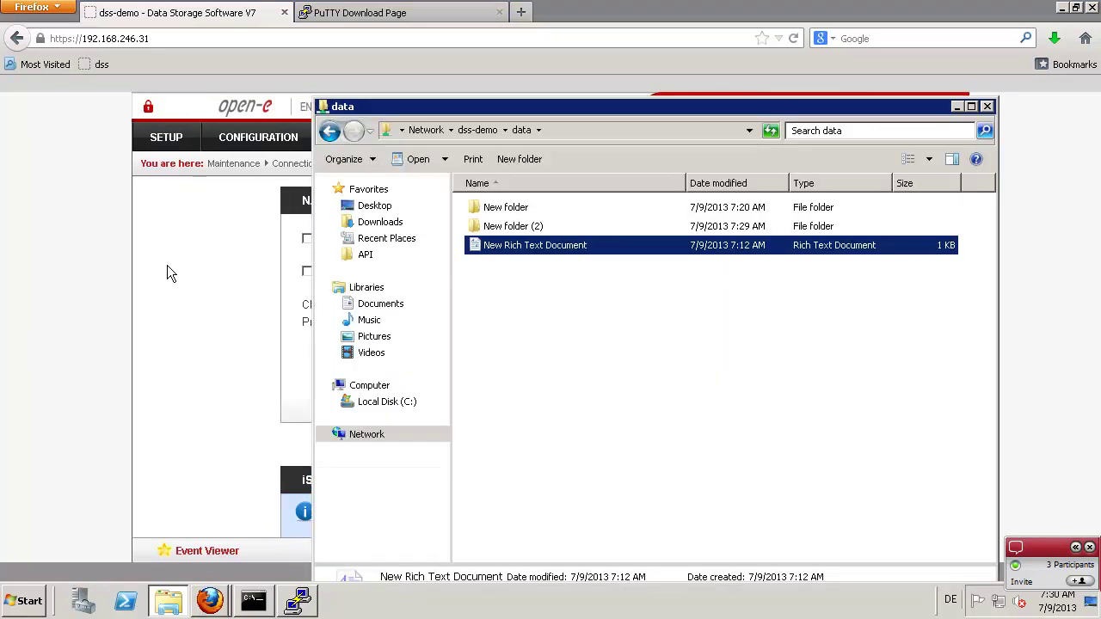
Open \\dss-demo\data-snap and inspect its data folder (saved files) and empty data2 folder.
left_click(749, 131)
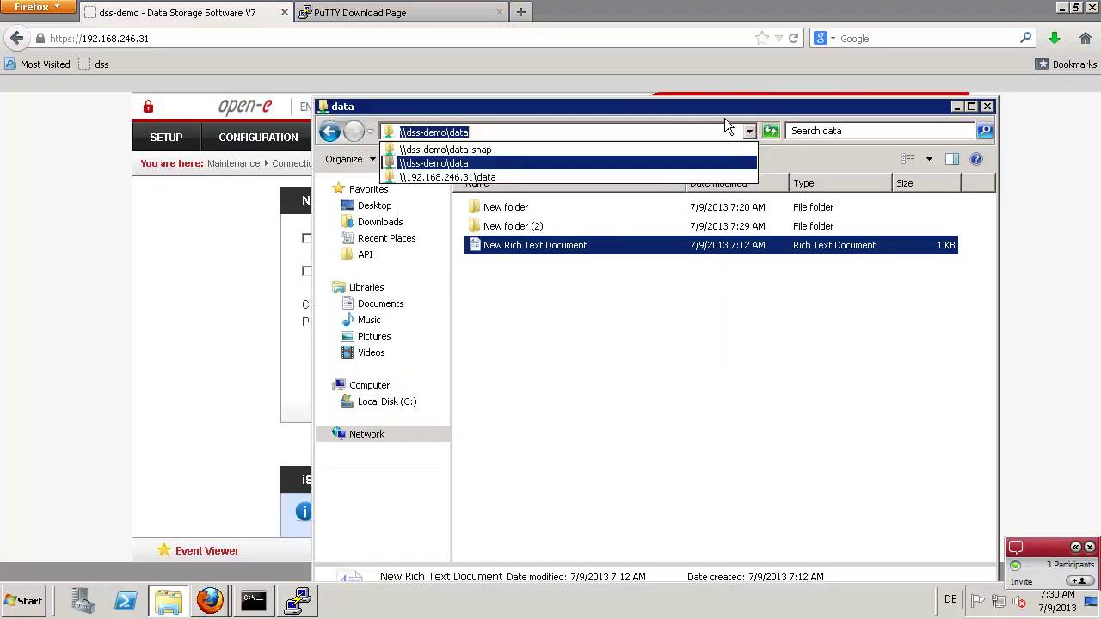
left_click(475, 149)
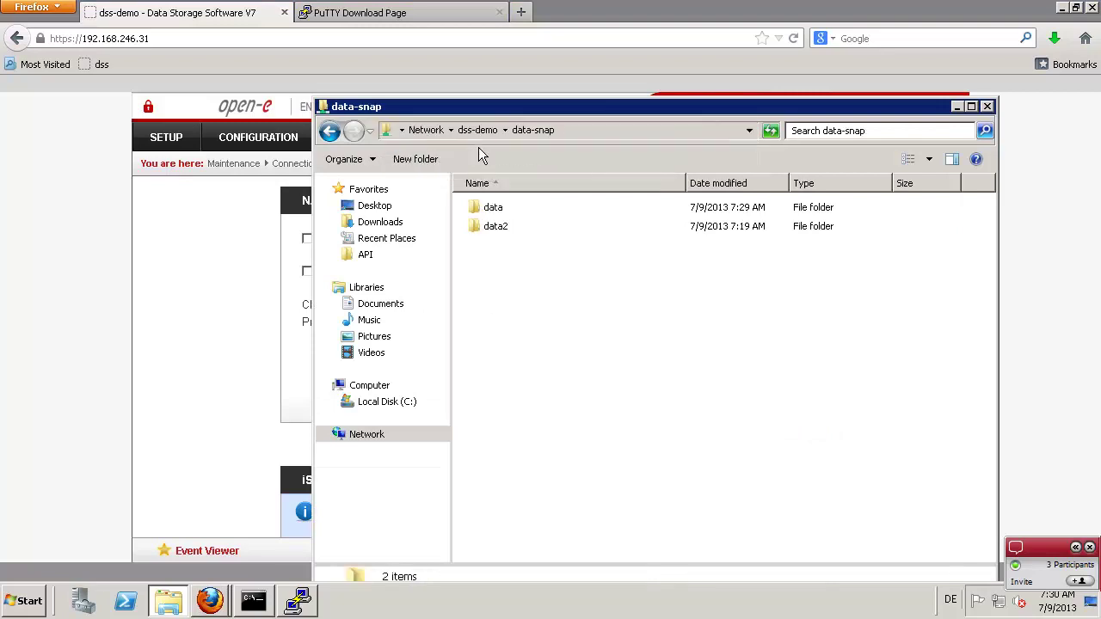
double_click(503, 207)
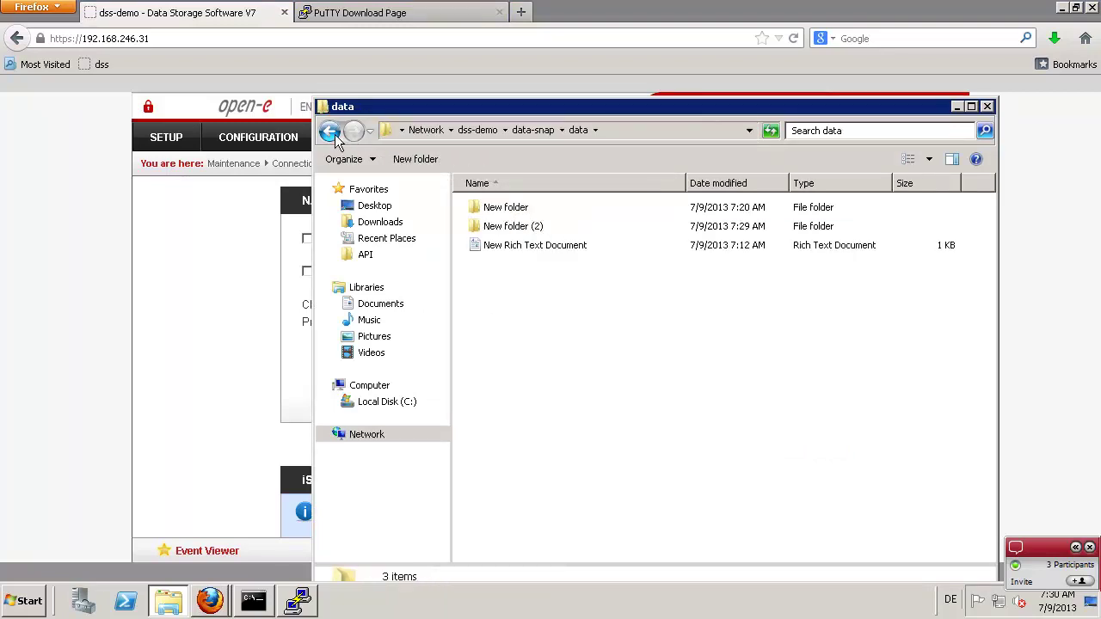
left_click(329, 132)
left_click(490, 227)
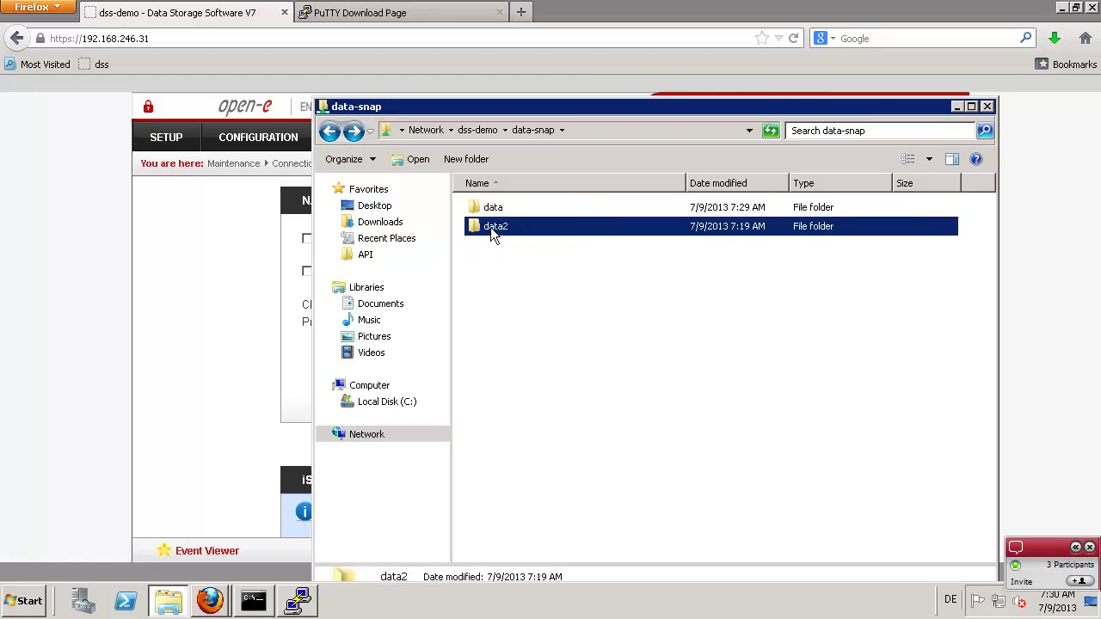
double_click(492, 227)
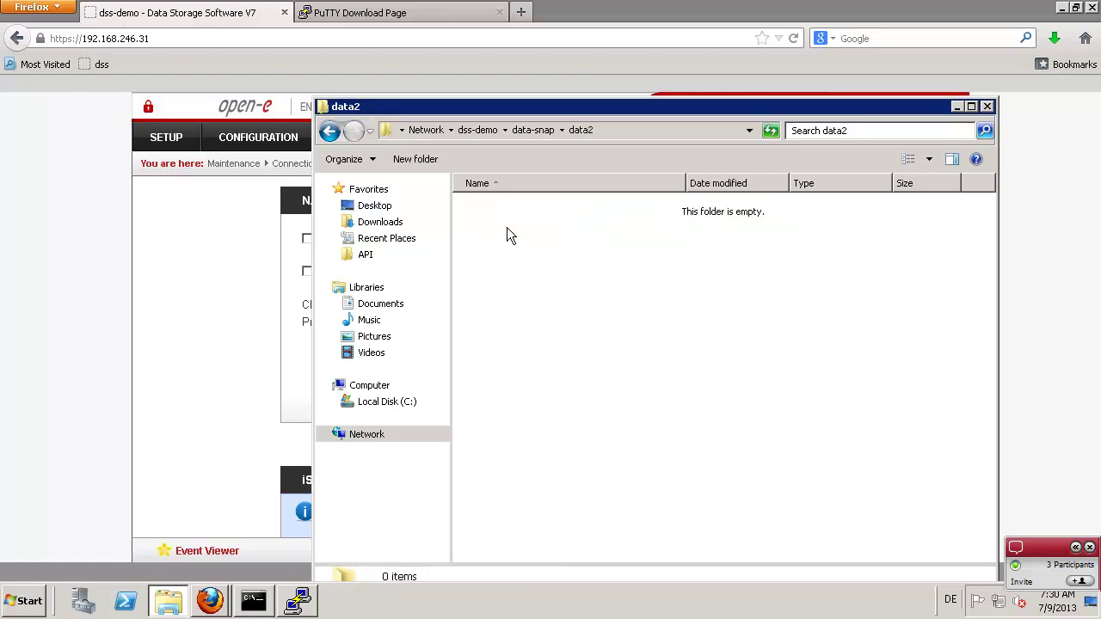
left_click(331, 132)
left_click(331, 130)
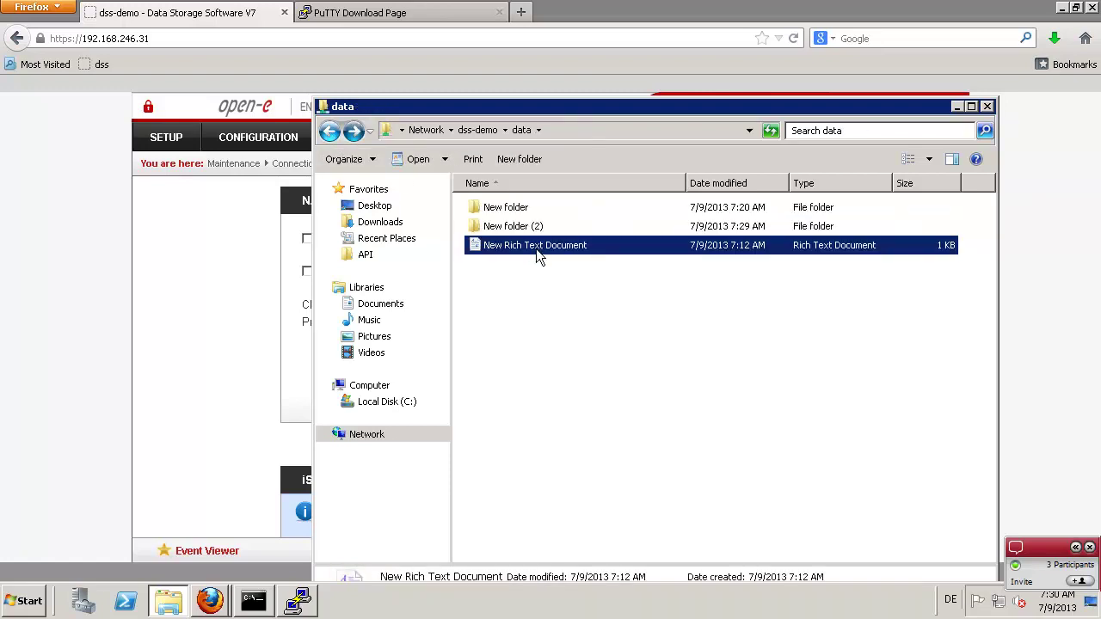
Reopen the data-snap share from address history, then bring Command Prompt back to the front.
left_click(548, 214)
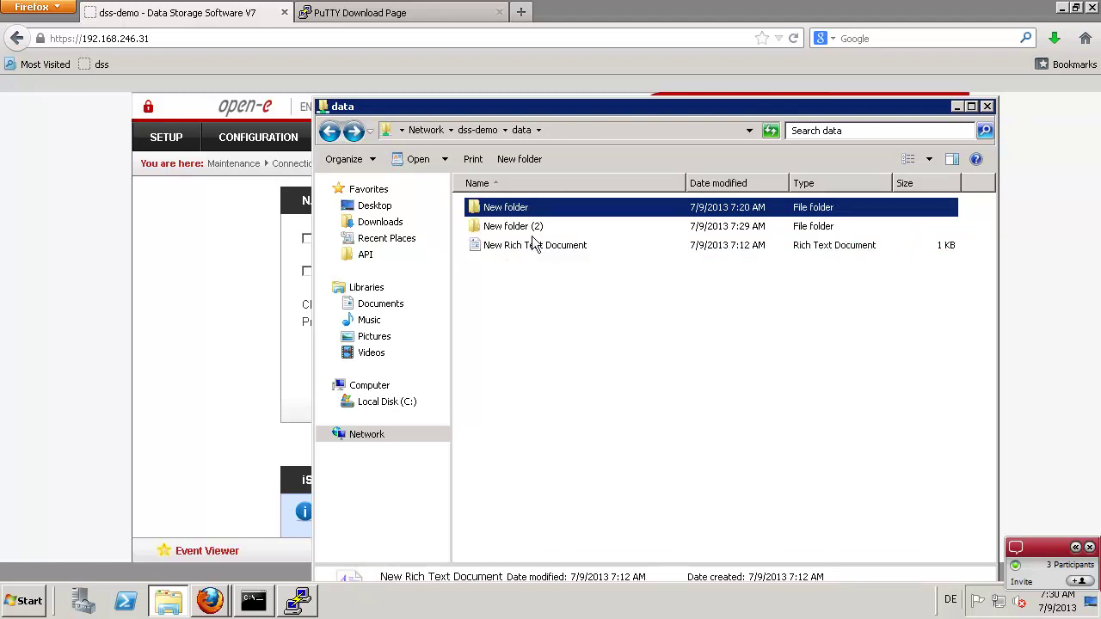
left_click(749, 130)
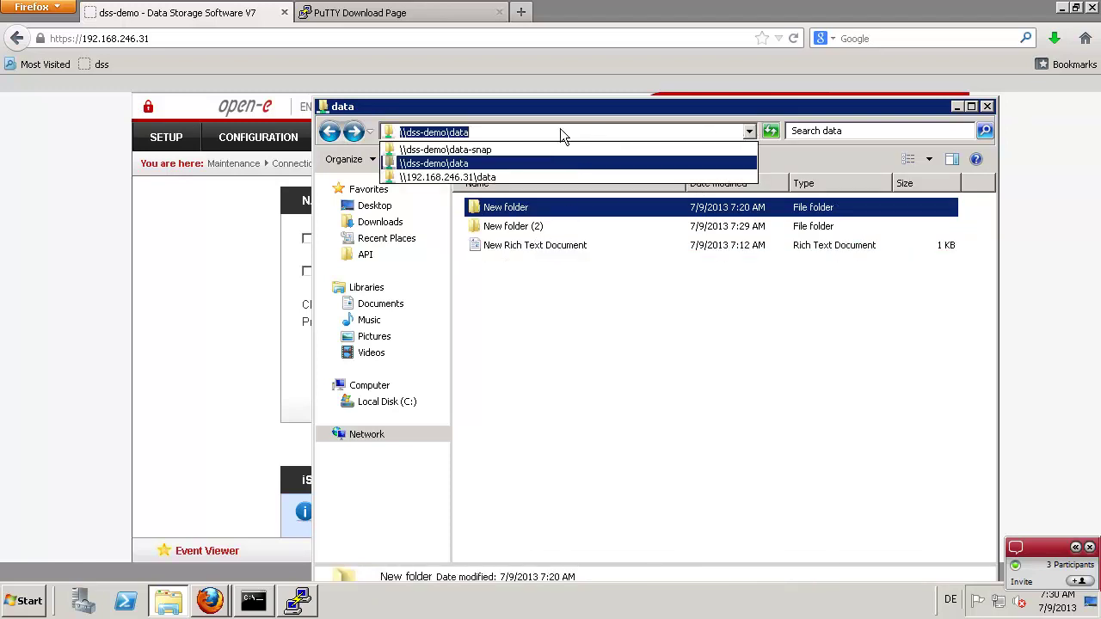
left_click(504, 150)
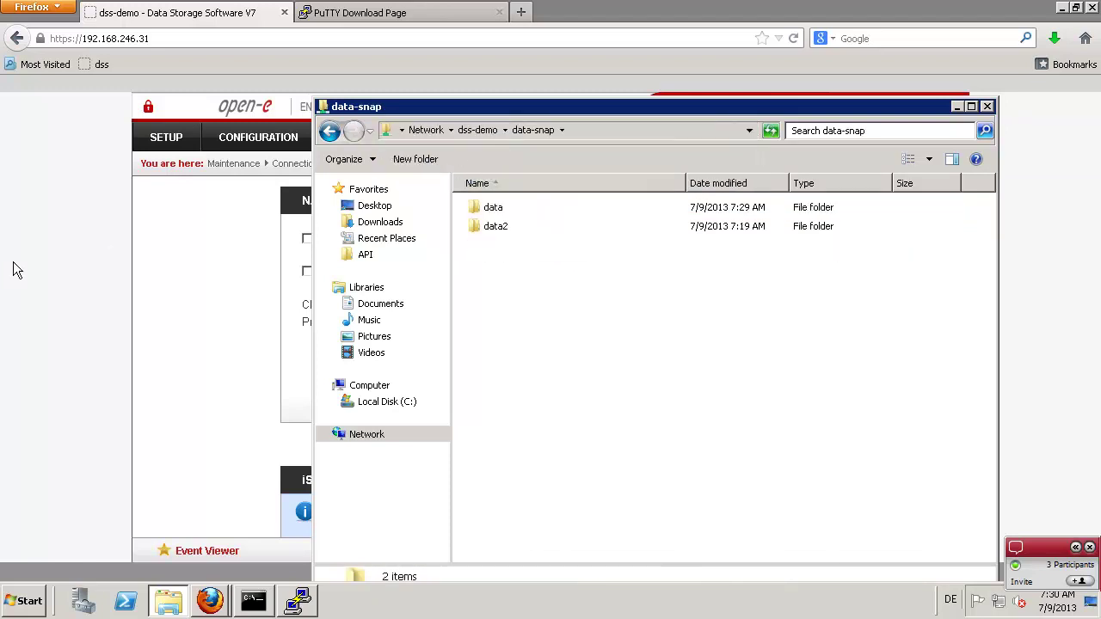
left_click(225, 273)
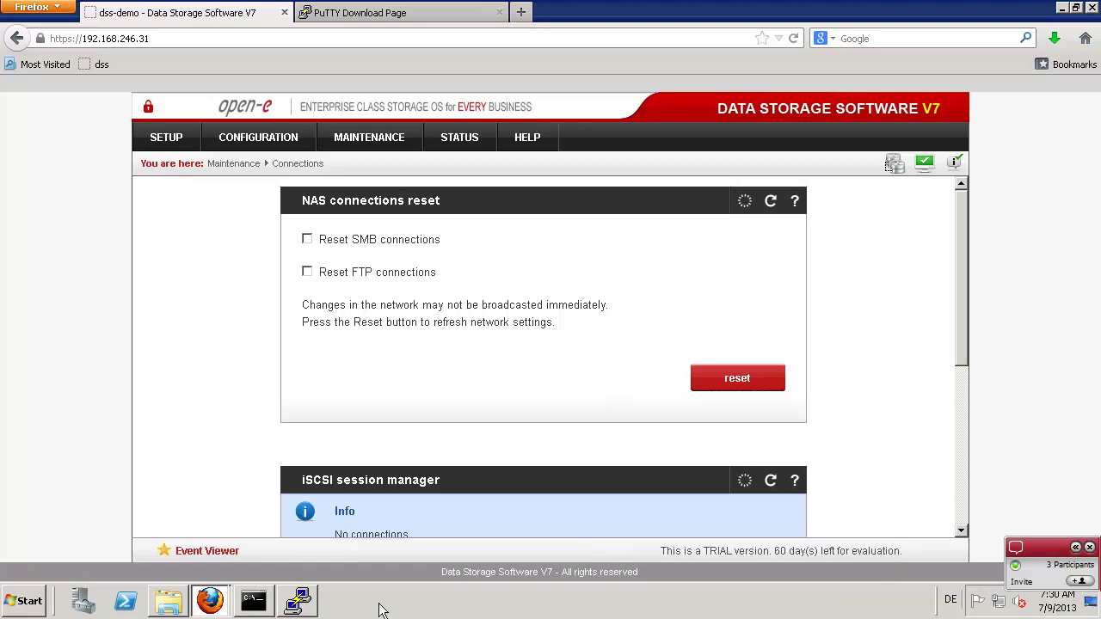
left_click(253, 602)
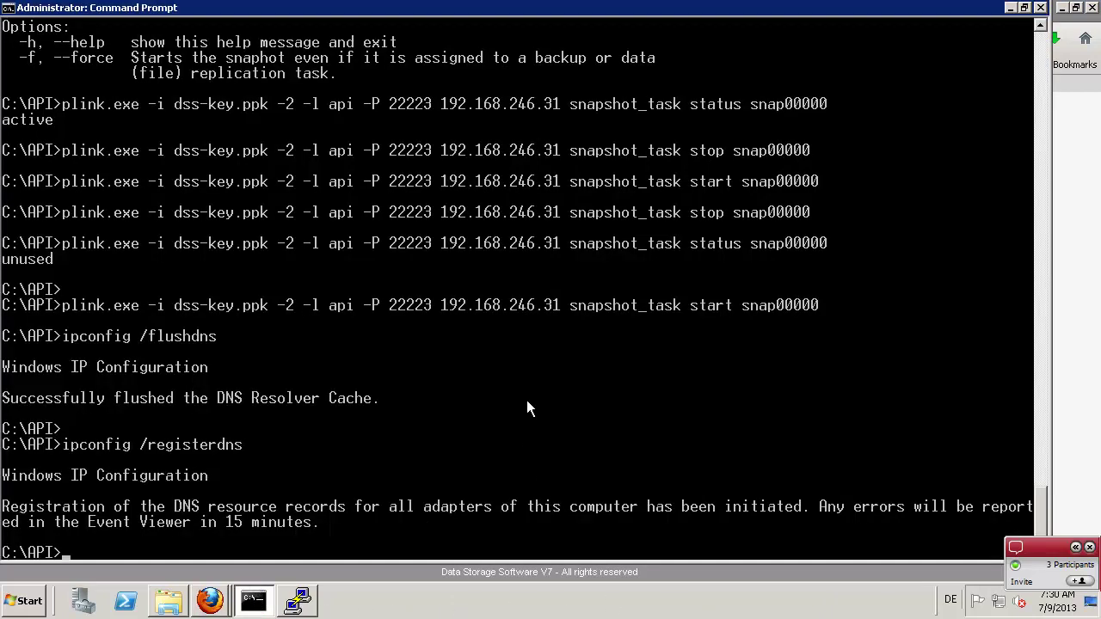
Run an earlier plink help command from history, cancelling it at the password prompt.
key("Up")
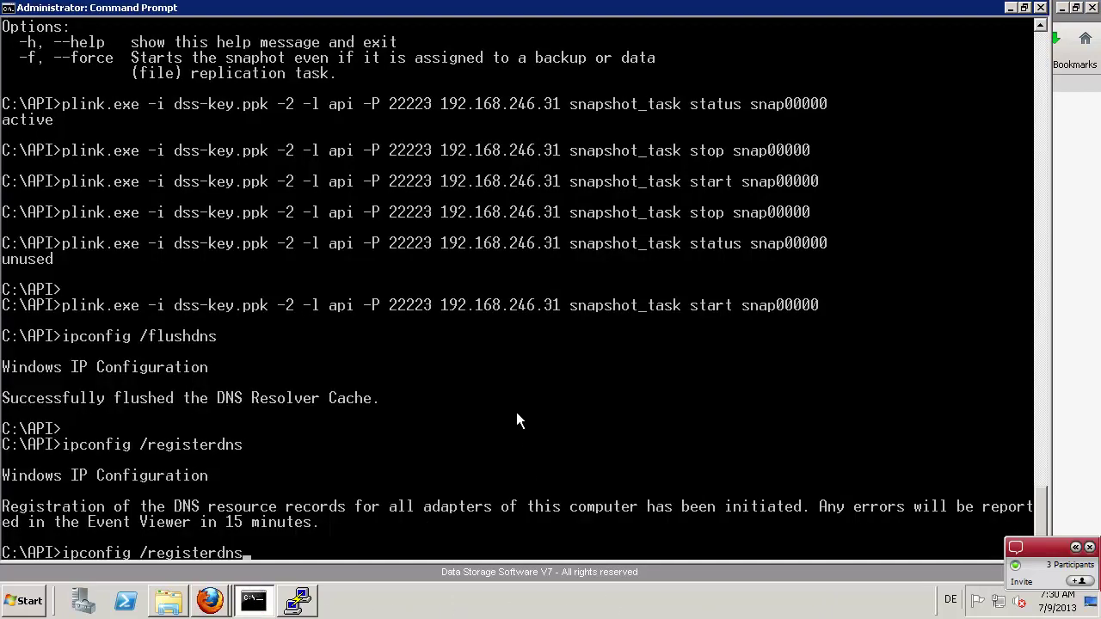
key("Up")
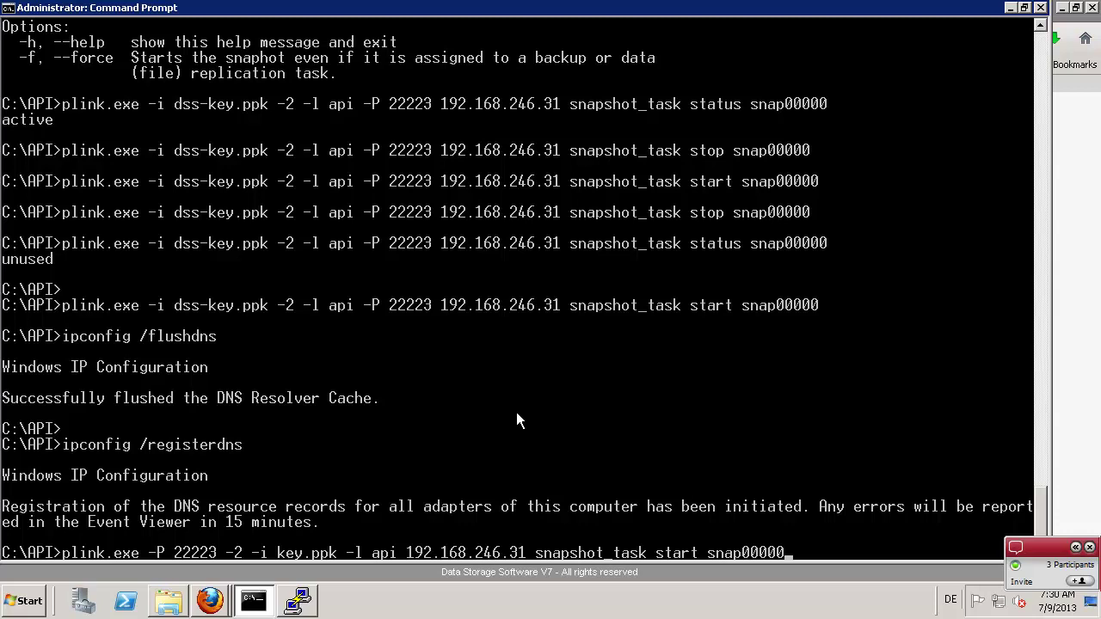
key("Up")
key("Down")
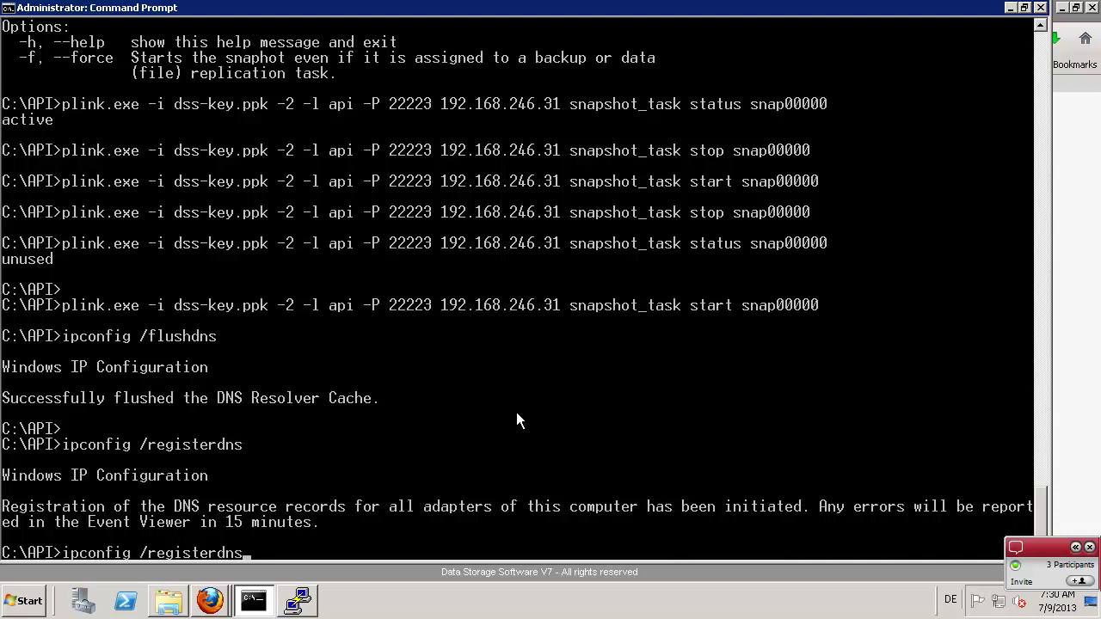
key("Up")
key("Down")
key("Down")
key("Down")
key("Up")
key("Up")
key("Up")
key("Down")
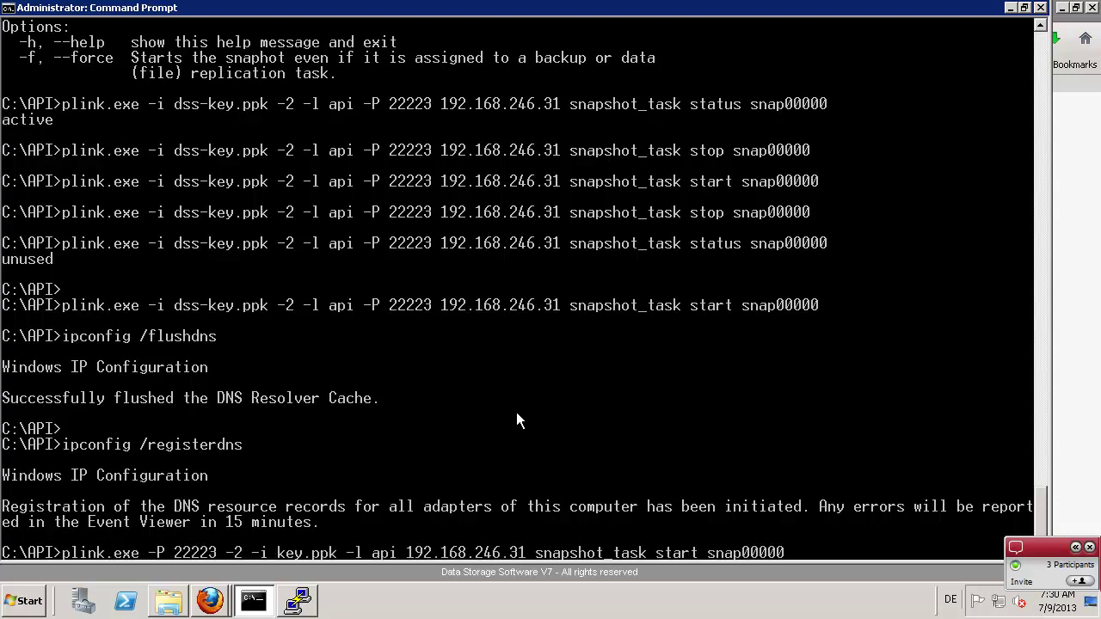
key("Up")
key("Up")
key("Up")
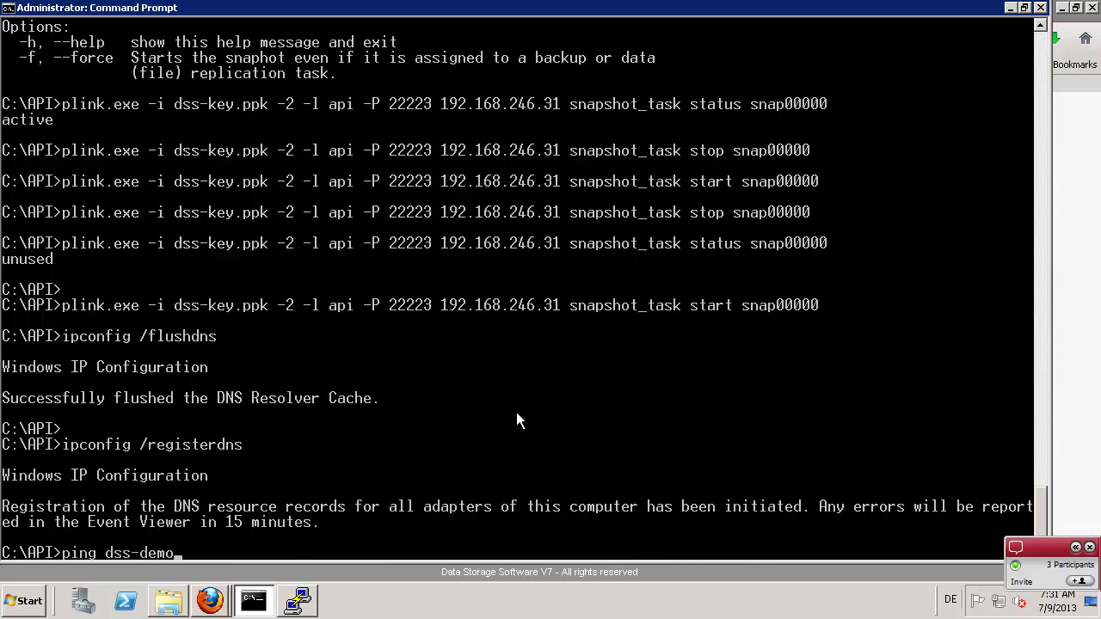
key("Up")
key("Return")
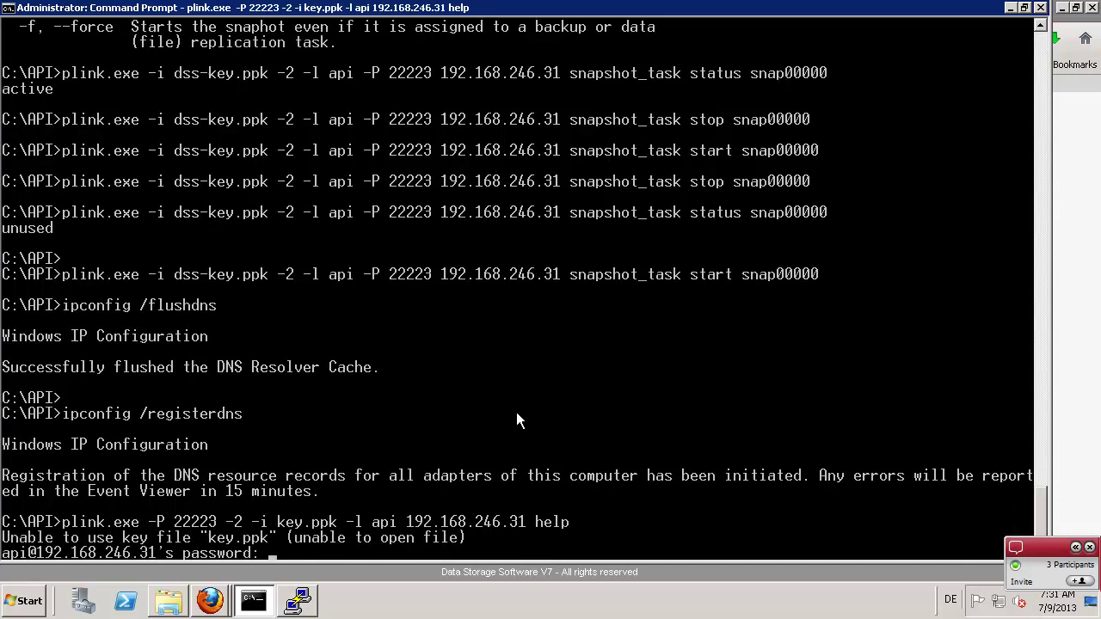
key("ctrl+c")
Replace the dss-key plink command's 'snapshot_task start snap00000' with 'help' and run it.
key("Up")
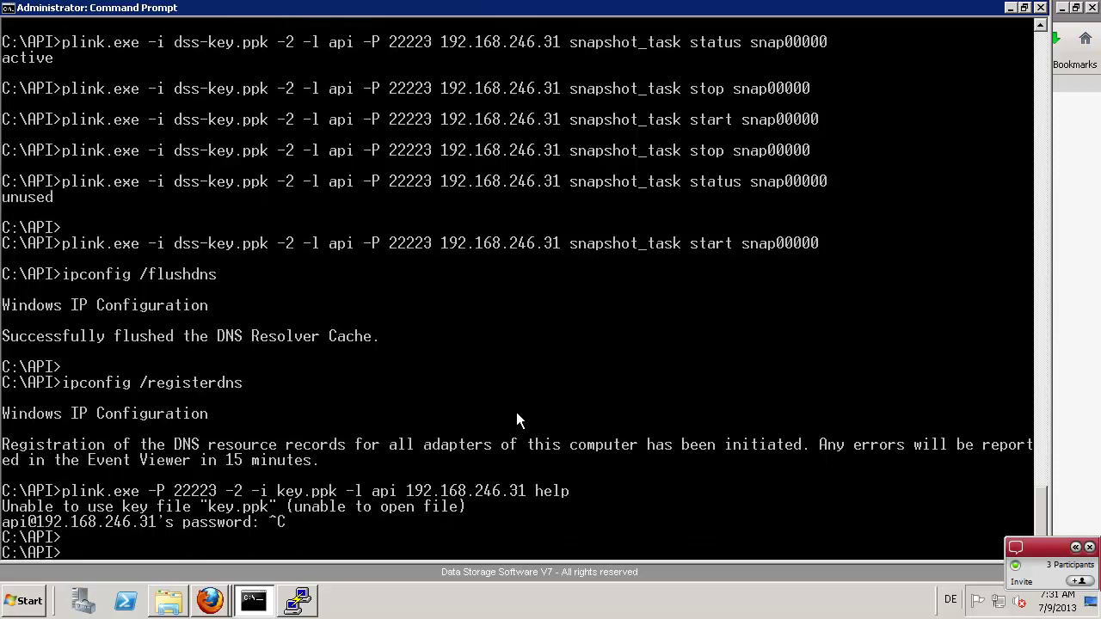
key("BackSpace")
key("BackSpace")
key("BackSpace")
key("BackSpace")
type("volume_status --help")
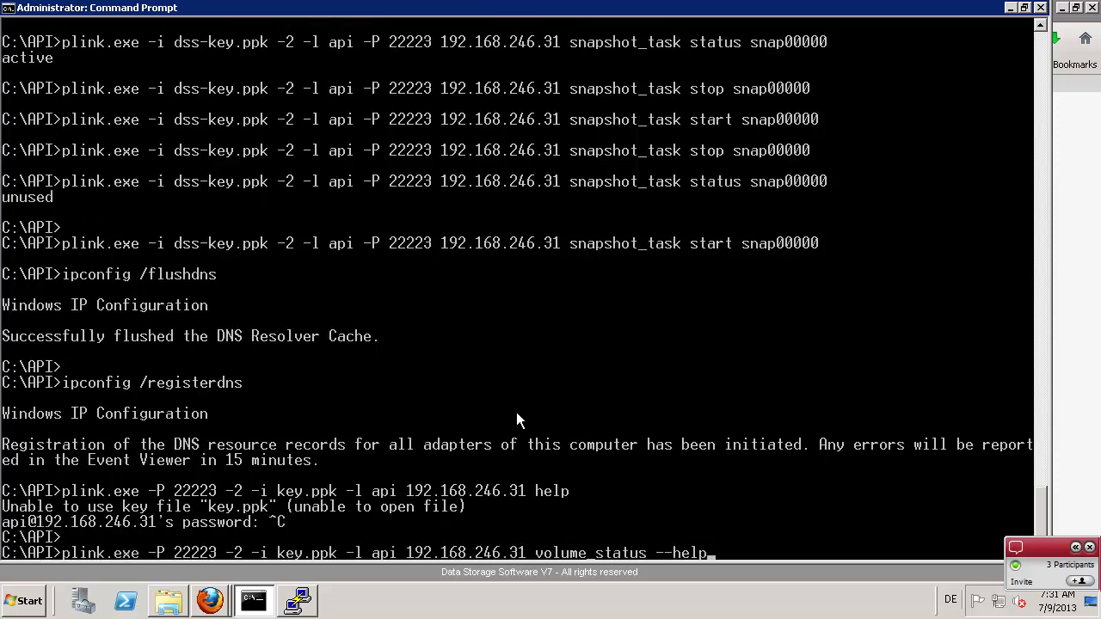
key("Up")
key("Up")
key("Up")
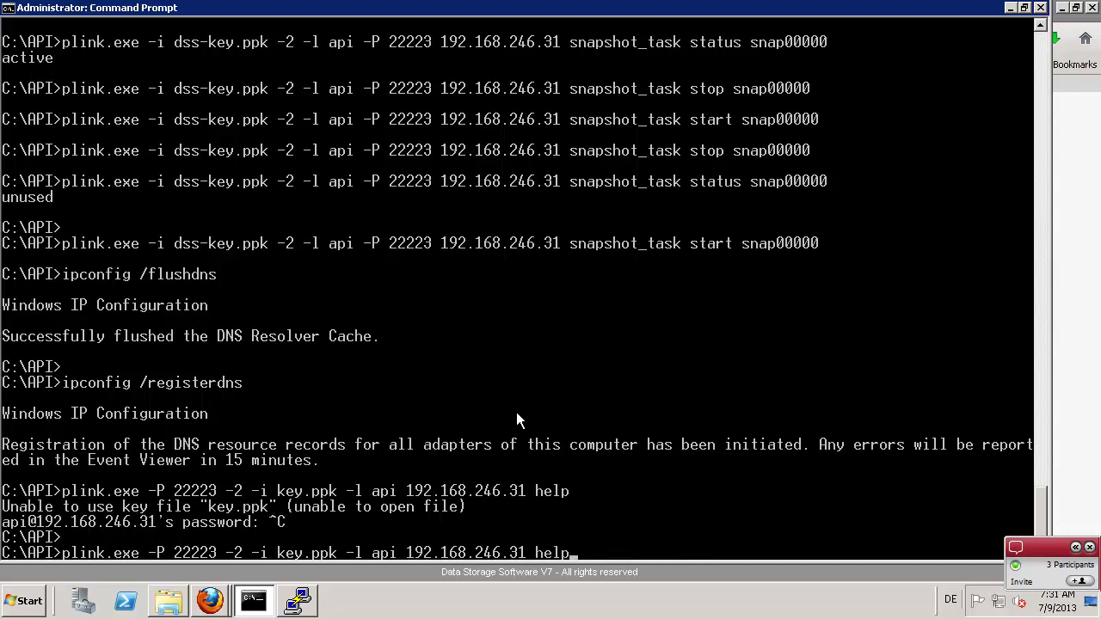
key("Up")
key("Up")
key("Up")
key("Up")
key("Up")
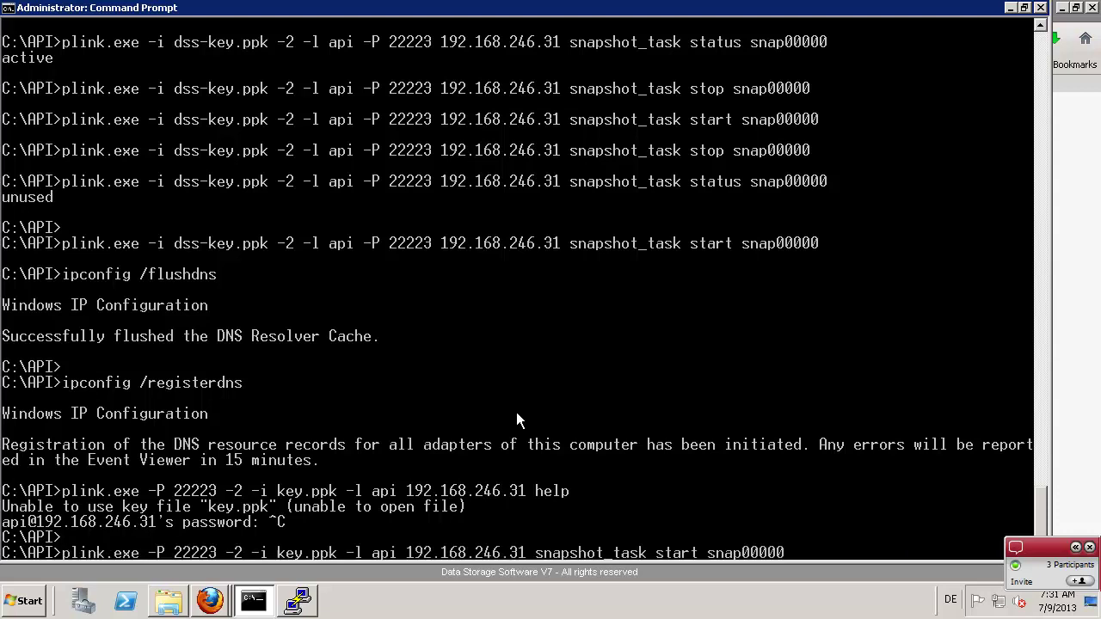
key("Down")
key("Down")
key("Down")
key("Up")
key("Up")
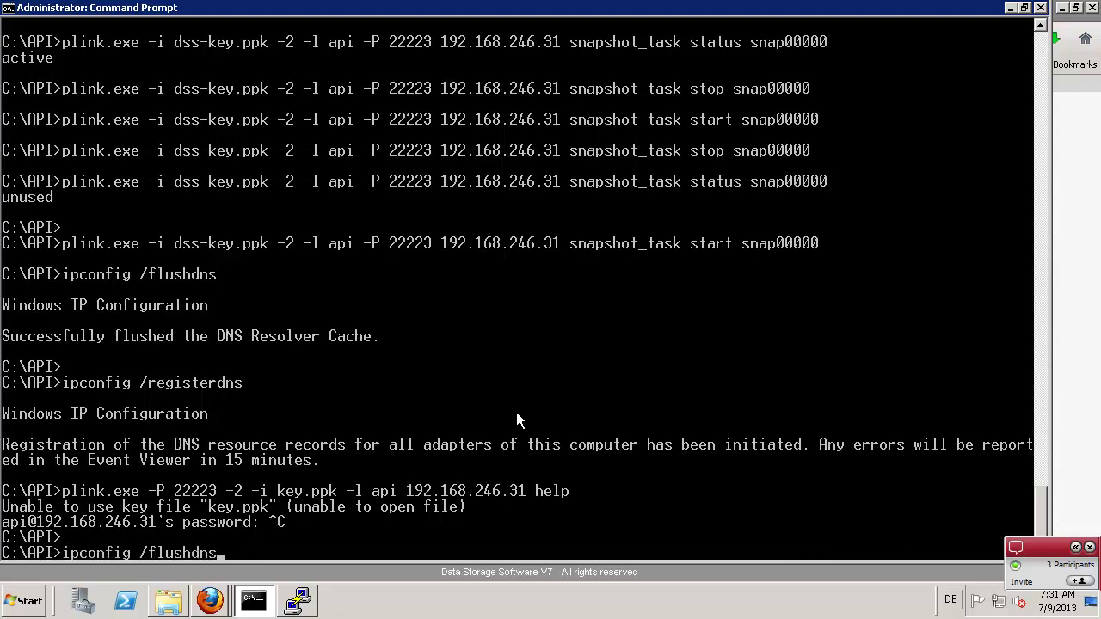
key("Up")
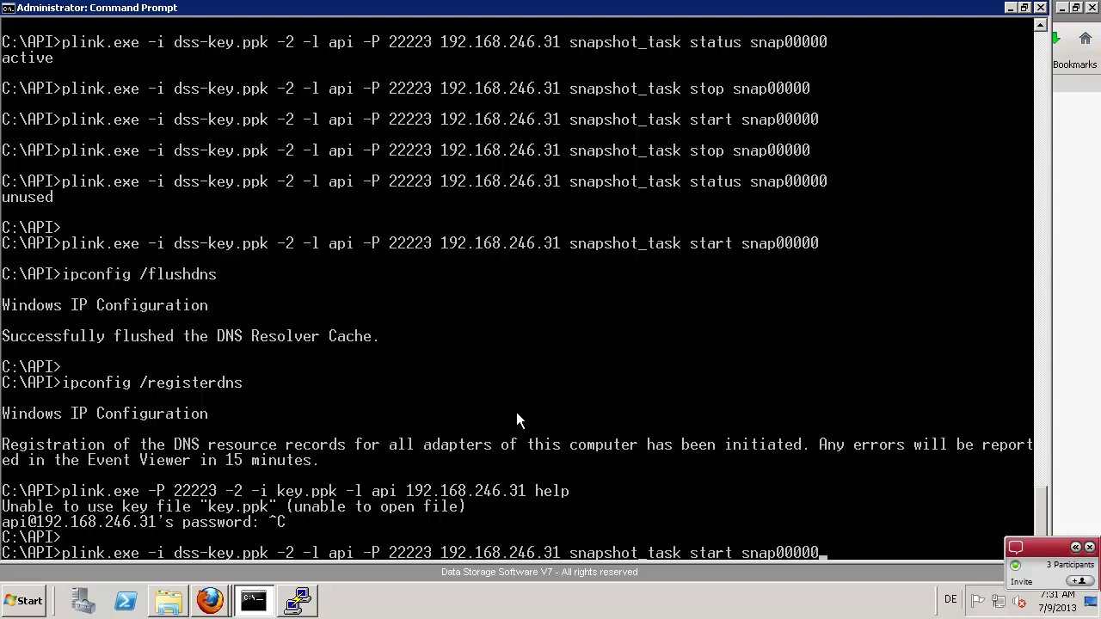
key("BackSpace")
key("BackSpace")
key("BackSpace")
key("BackSpace")
key("BackSpace")
key("BackSpace")
key("BackSpace")
key("BackSpace")
key("BackSpace")
key("BackSpace")
key("BackSpace")
key("BackSpace")
key("BackSpace")
key("BackSpace")
key("BackSpace")
key("BackSpace")
key("BackSpace")
key("BackSpace")
key("BackSpace")
key("BackSpace")
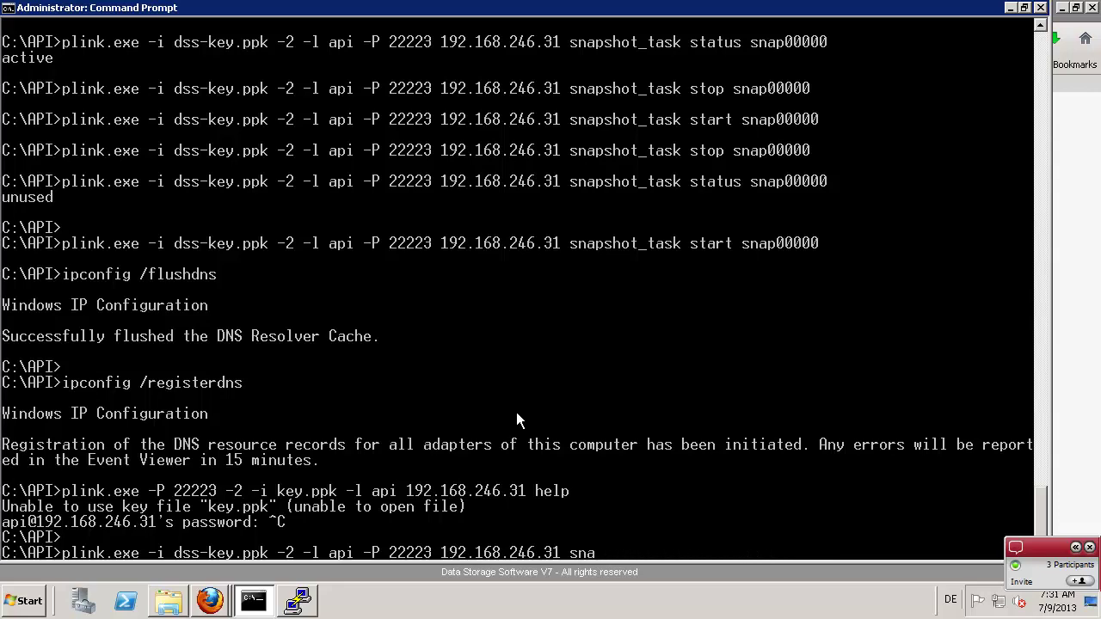
key("BackSpace")
key("BackSpace")
key("BackSpace")
type("help")
key("Return")
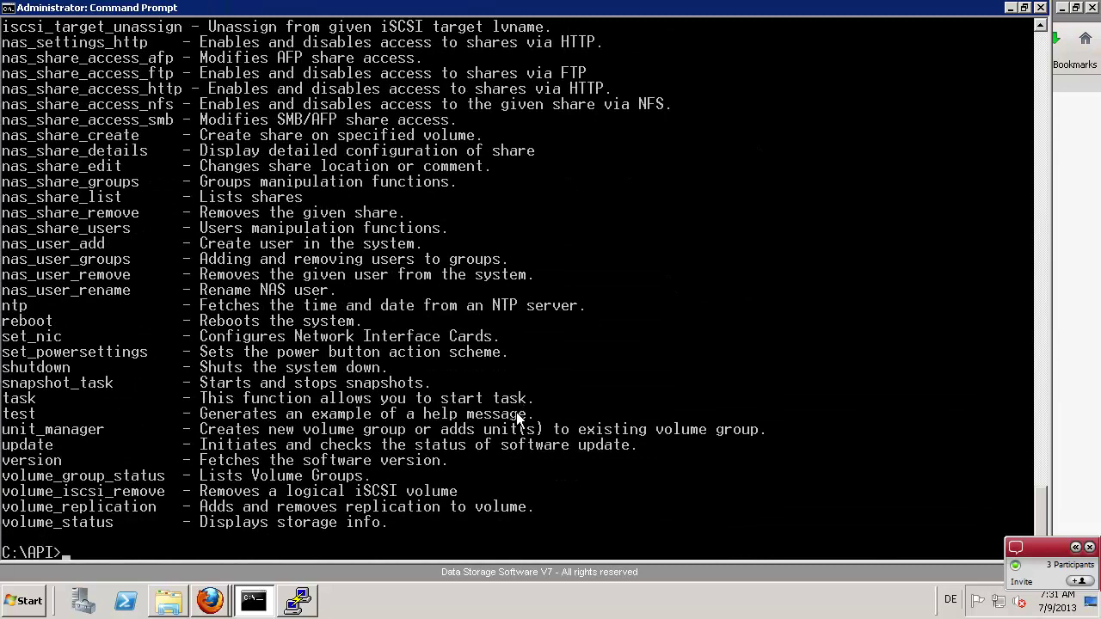
Append '> help.txt' to the plink help command to save the method list.
key("Return")
key("Up")
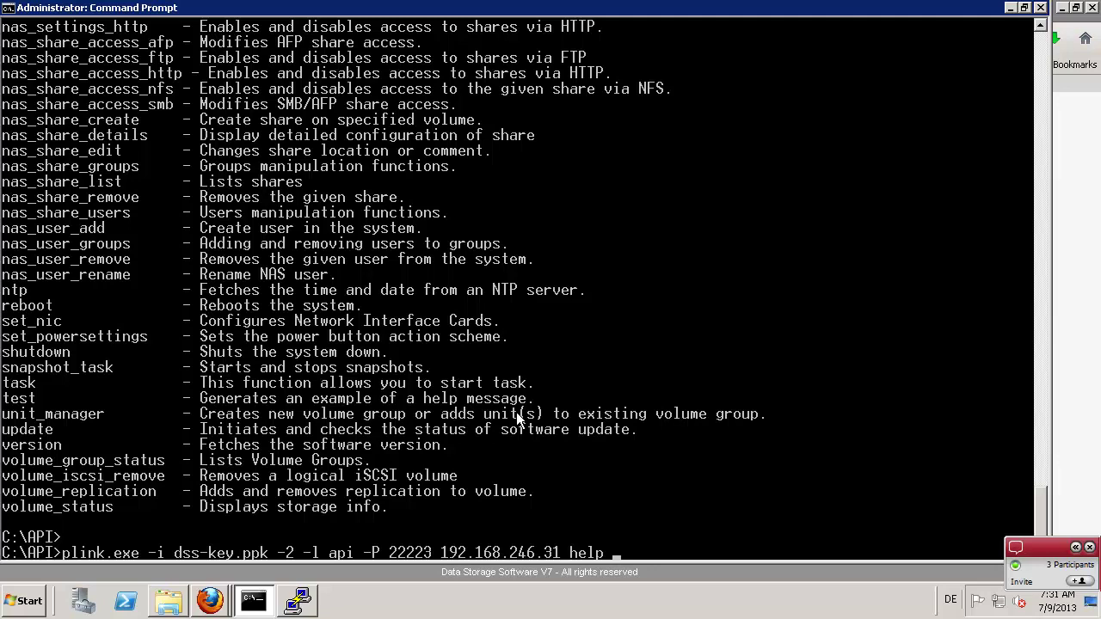
type("> help.txt")
key("Return")
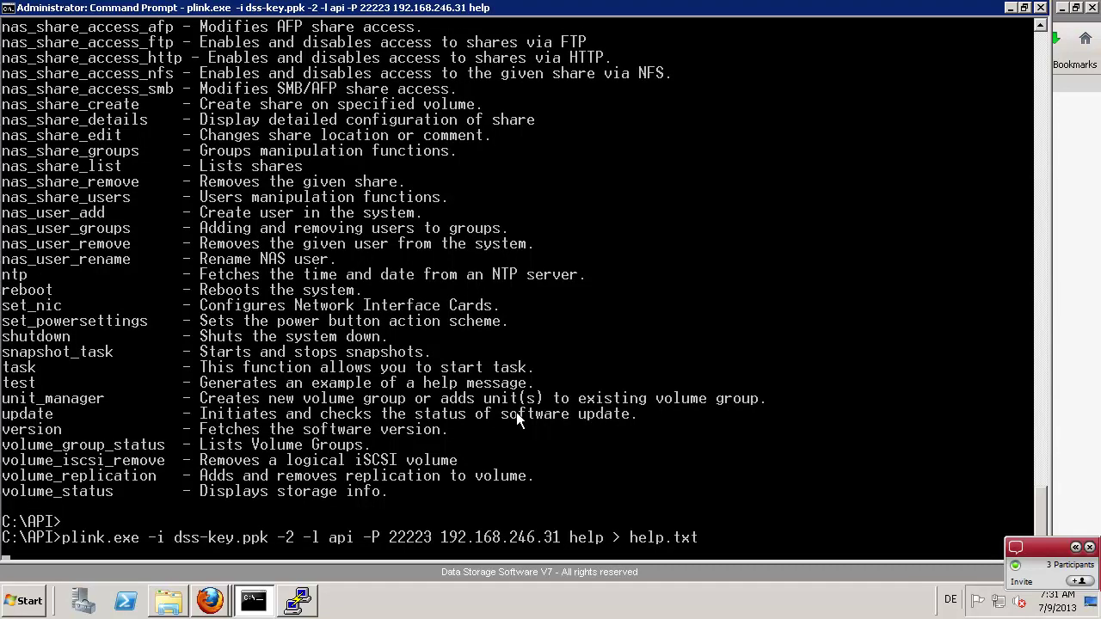
List the folder with dir and print the file with 'type help.txt', correcting a typo.
key("Return")
key("Return")
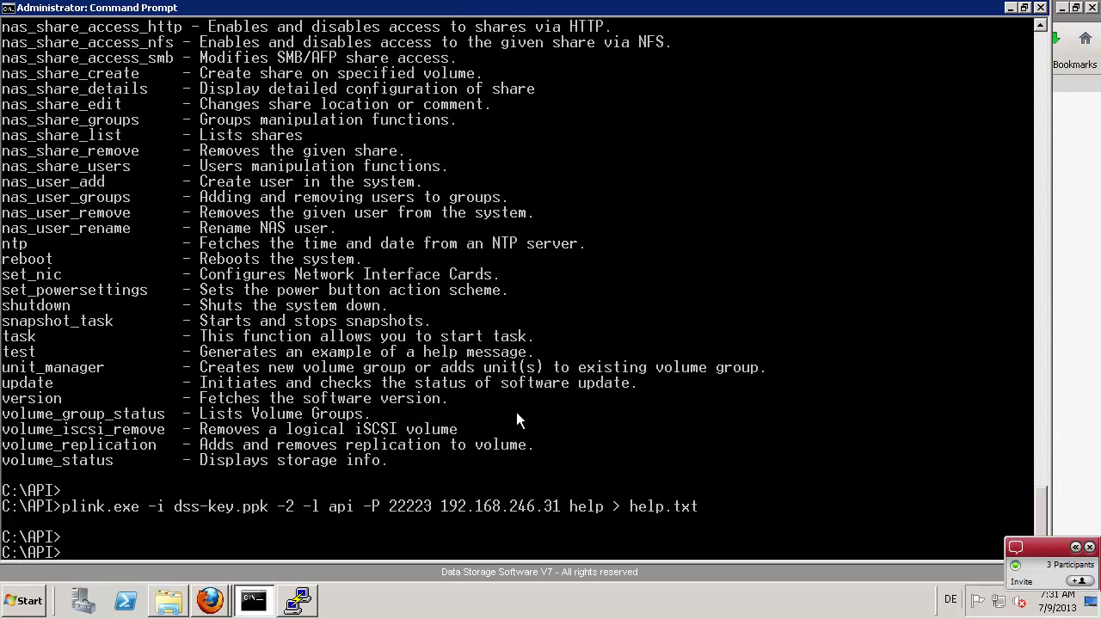
type("dir")
key("Return")
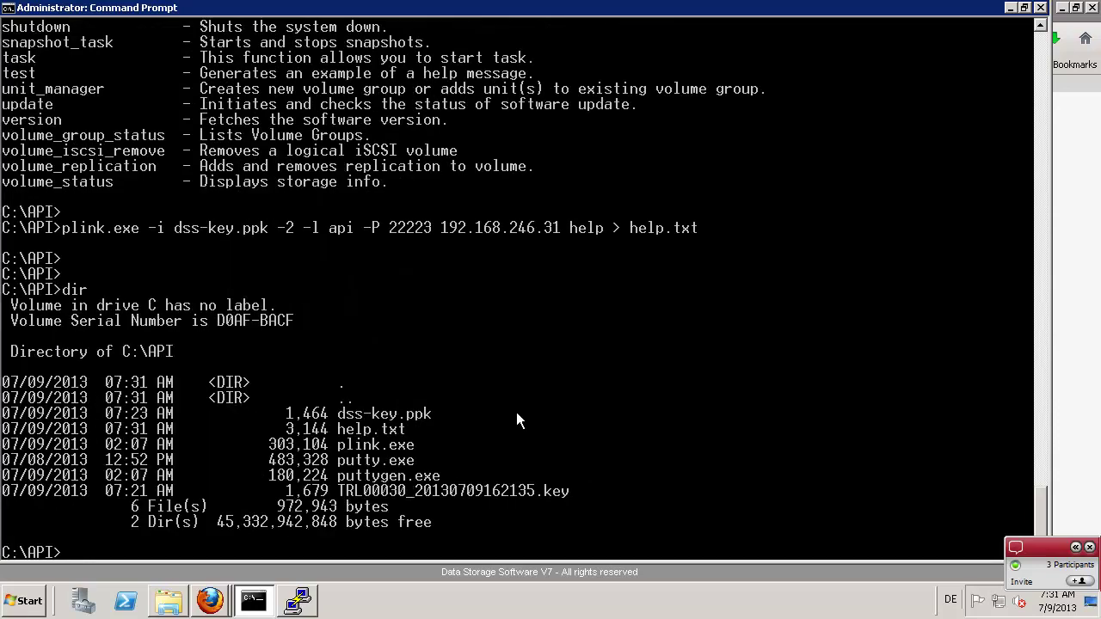
type("tpye help.txt")
key("Return")
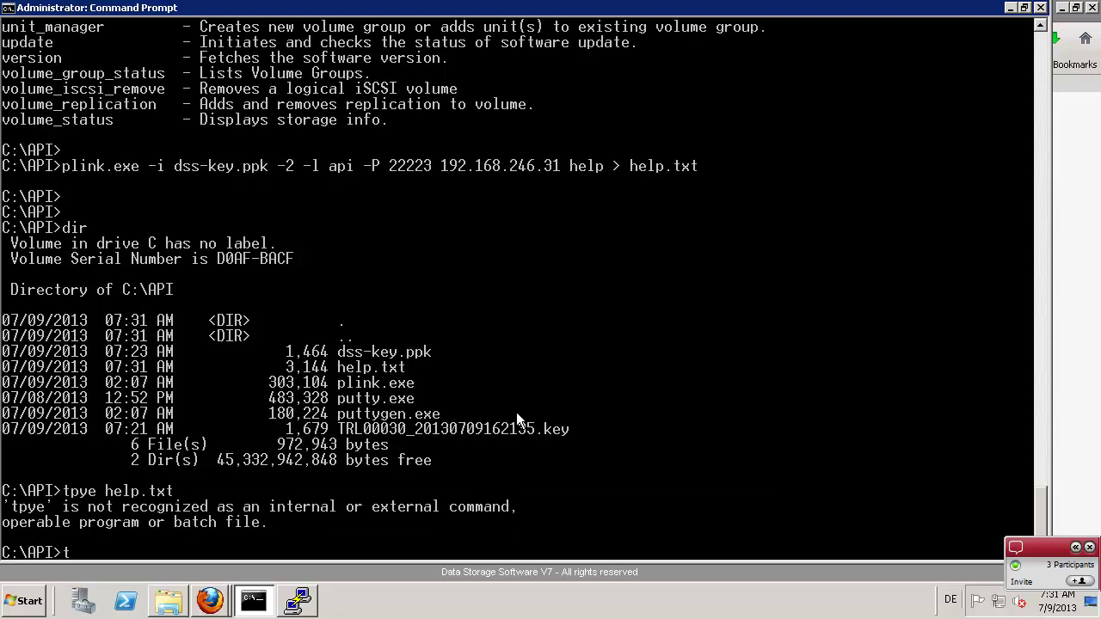
type("type help.txt")
key("Return")
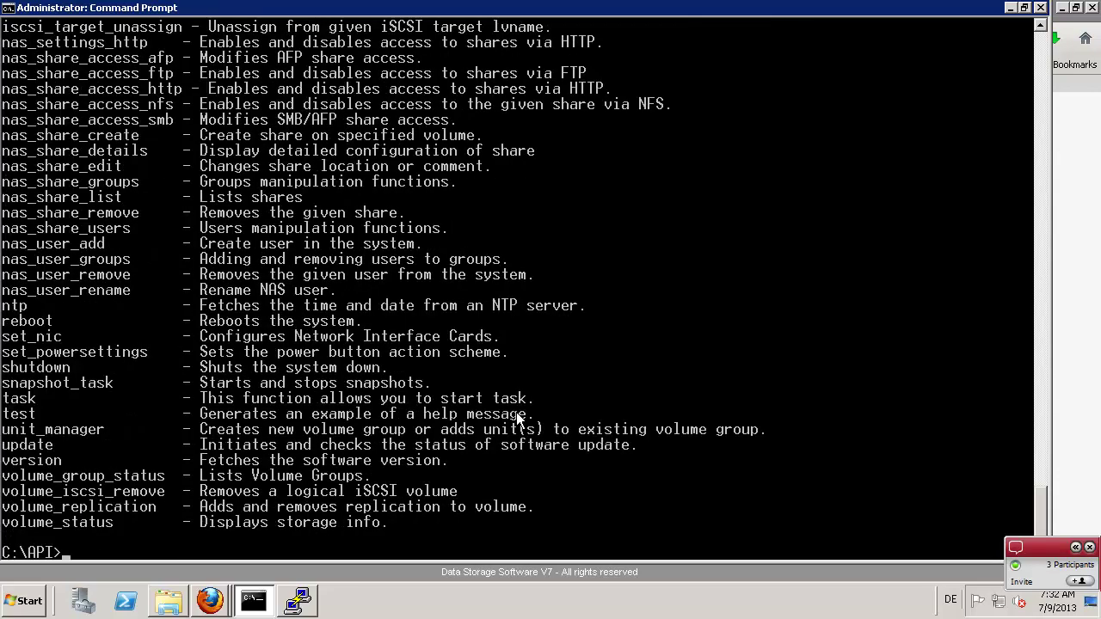
key("alt+Tab")
key("alt+Tab")
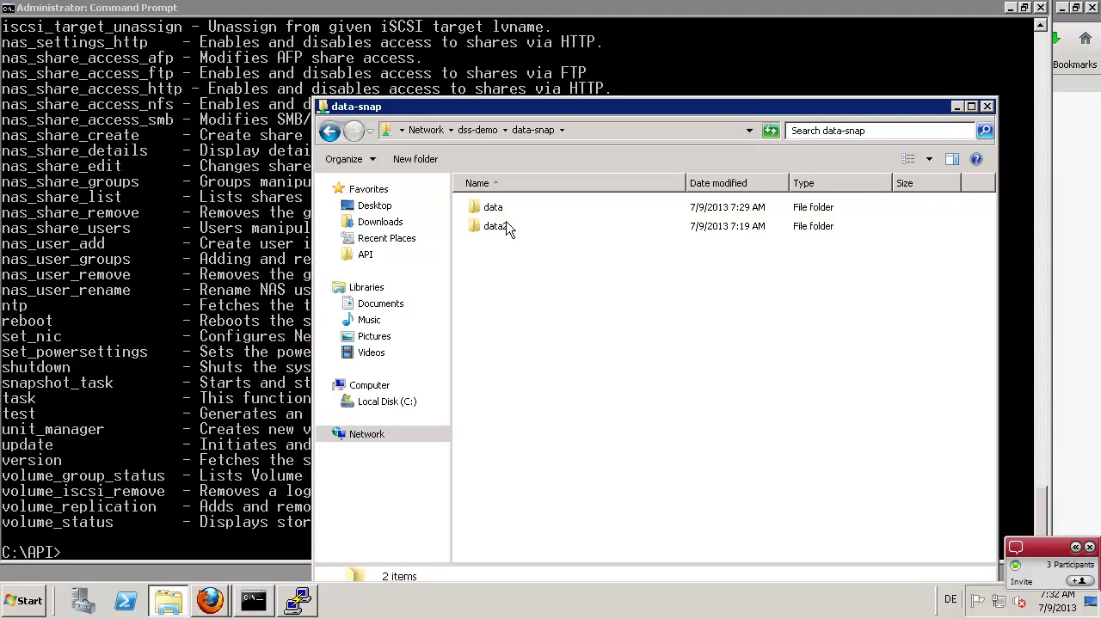
Open the API folder and view help.txt in Notepad via Edit, then close Notepad.
left_click(368, 254)
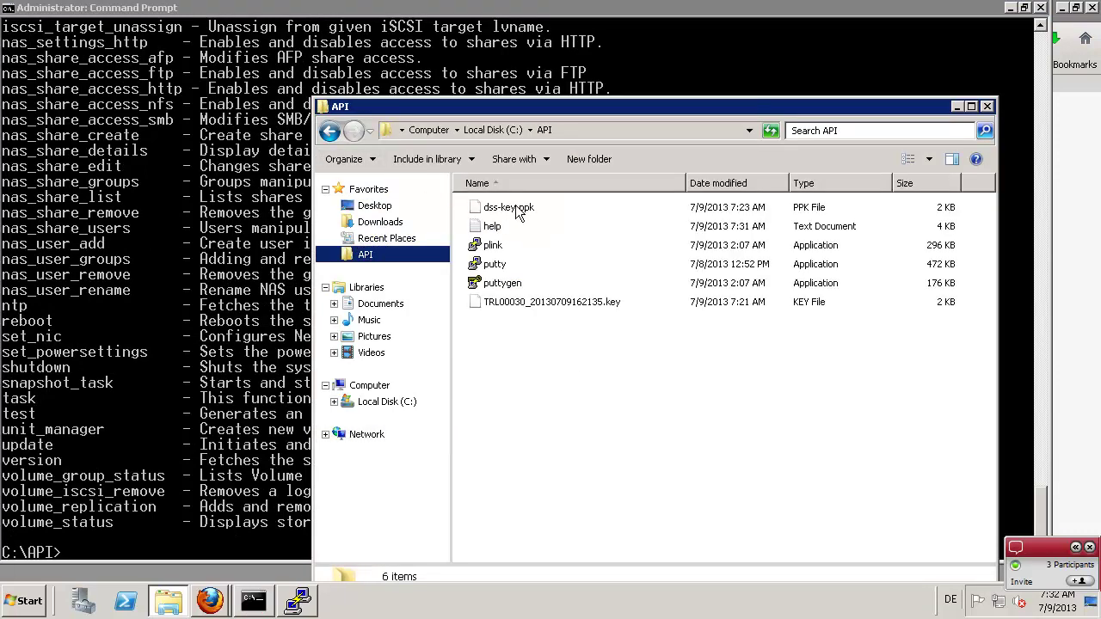
left_click(499, 227)
right_click(498, 226)
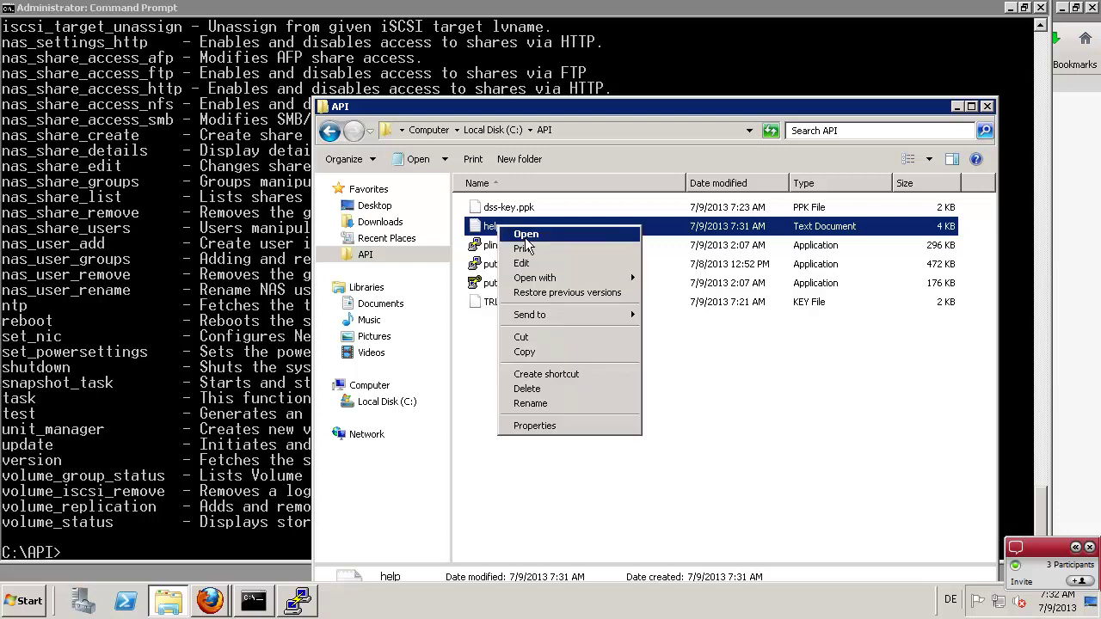
left_click(522, 263)
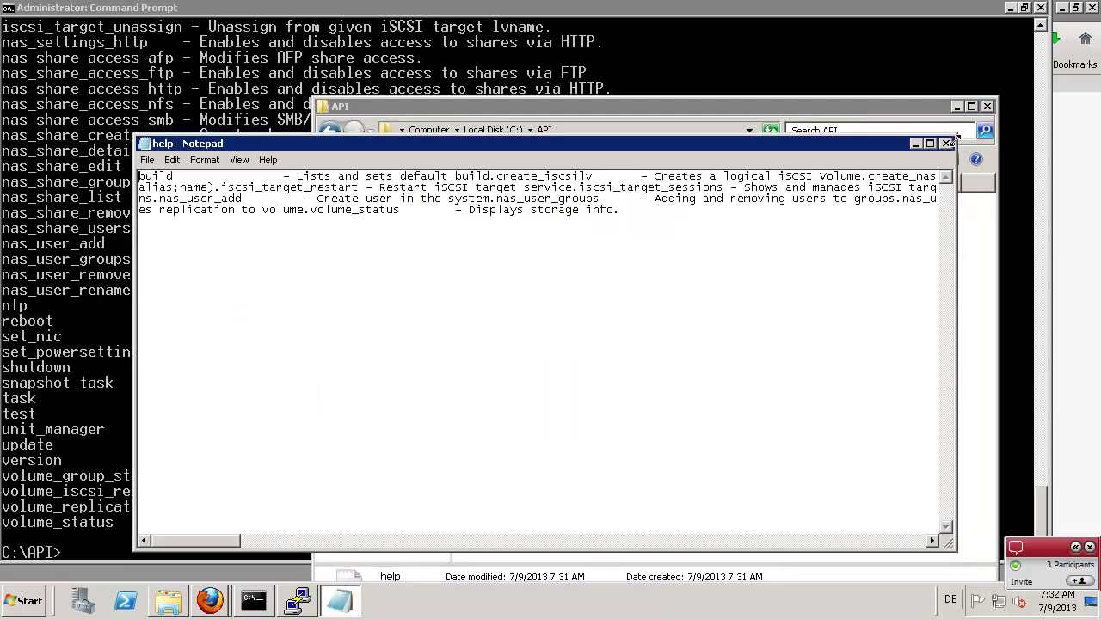
left_click(946, 144)
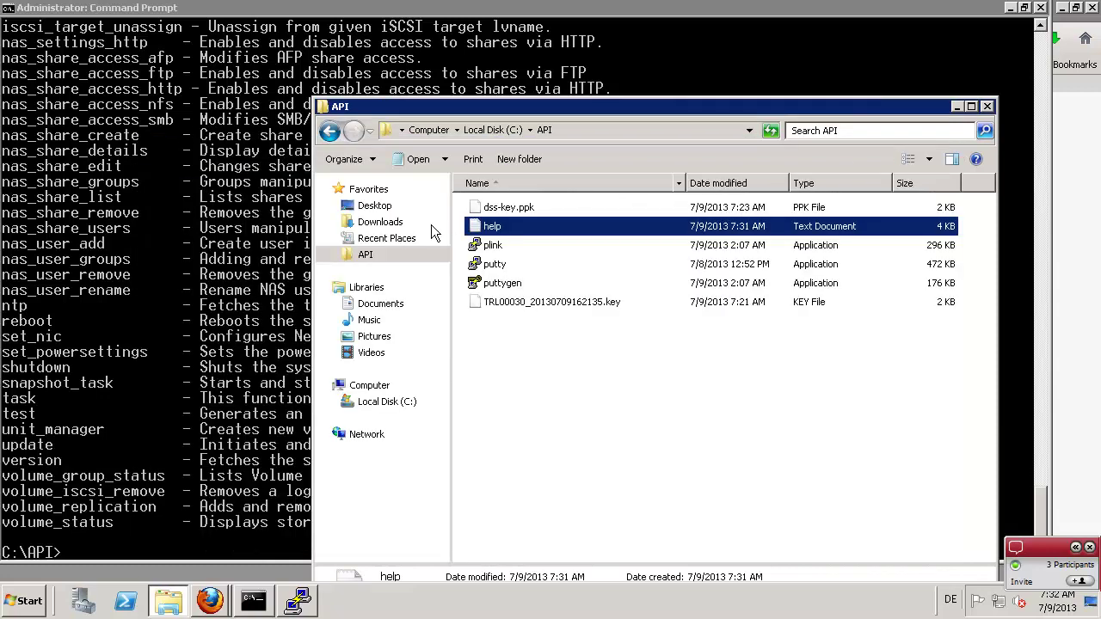
Deselect the help file and bring Command Prompt back to the front.
right_click(509, 228)
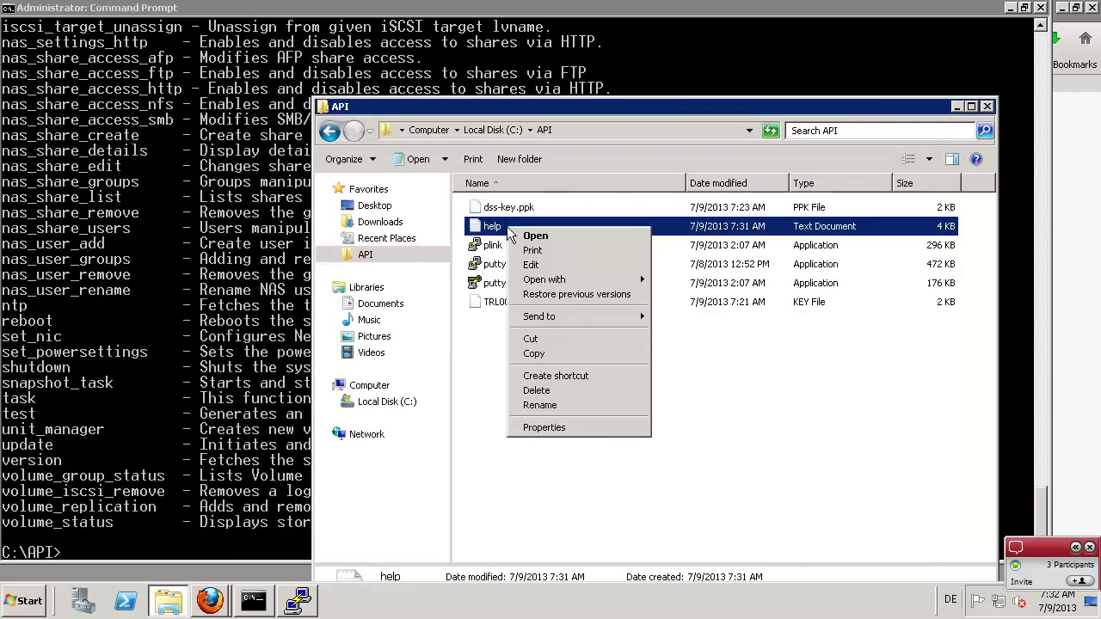
left_click(487, 347)
left_click(505, 232)
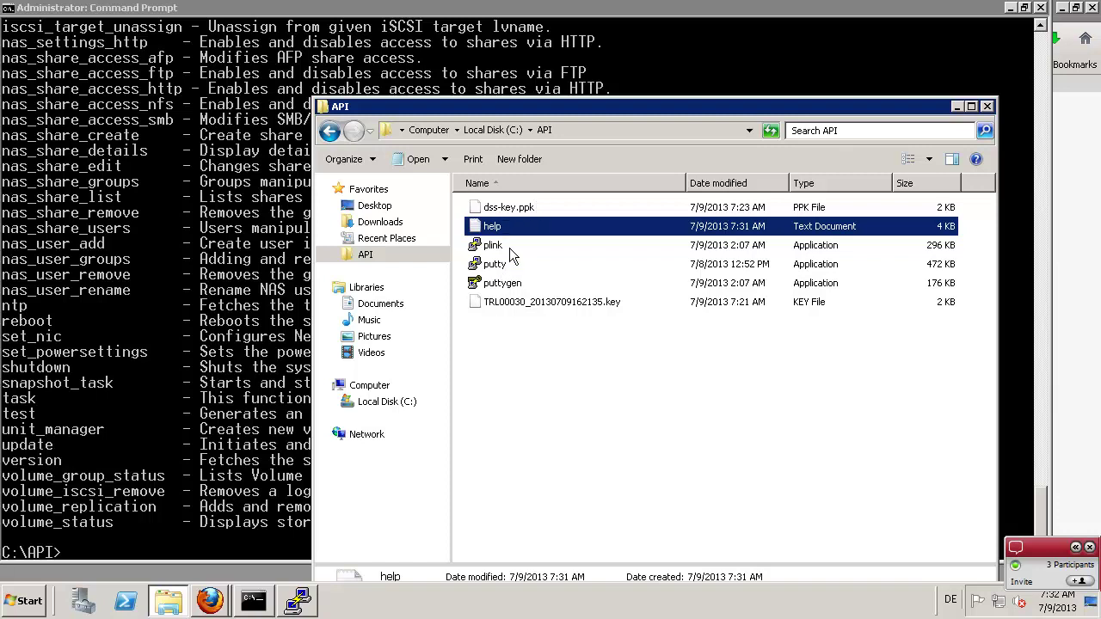
left_click(502, 341)
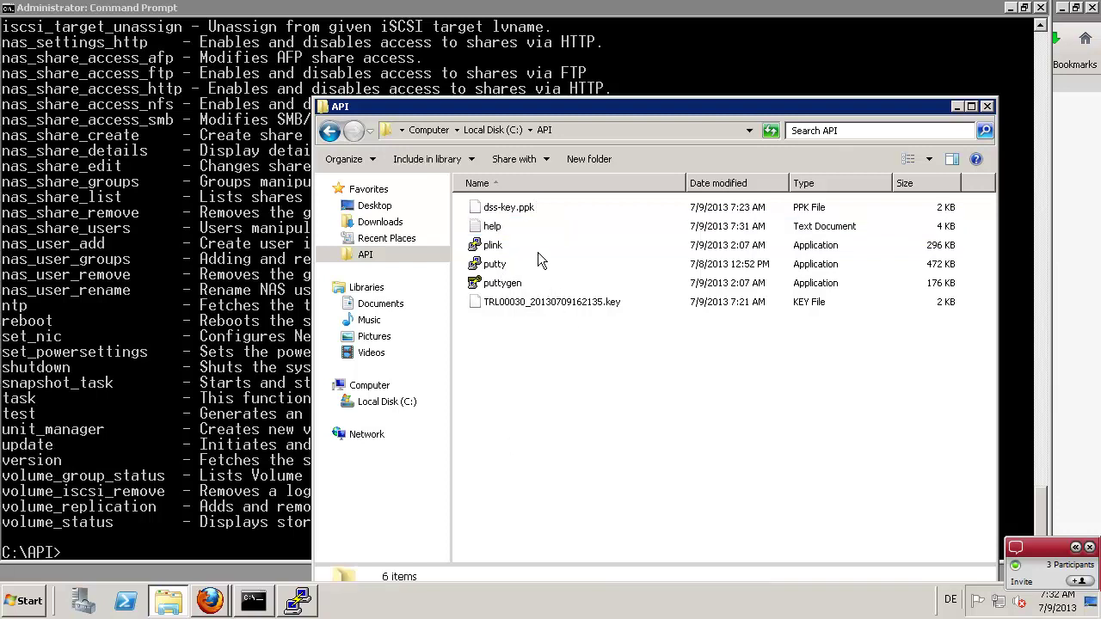
left_click(217, 553)
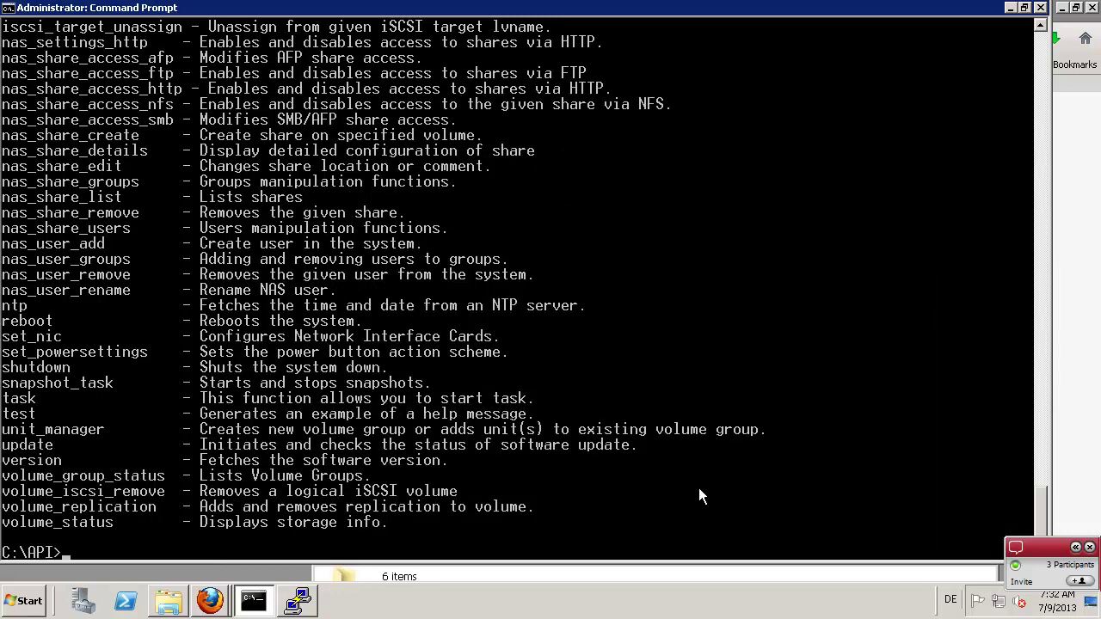
Change the recalled plink command's 'help > help.txt' to 'reboot' for 192.168.246.31, leaving it unrun.
key("Up")
key("Up")
key("Up")
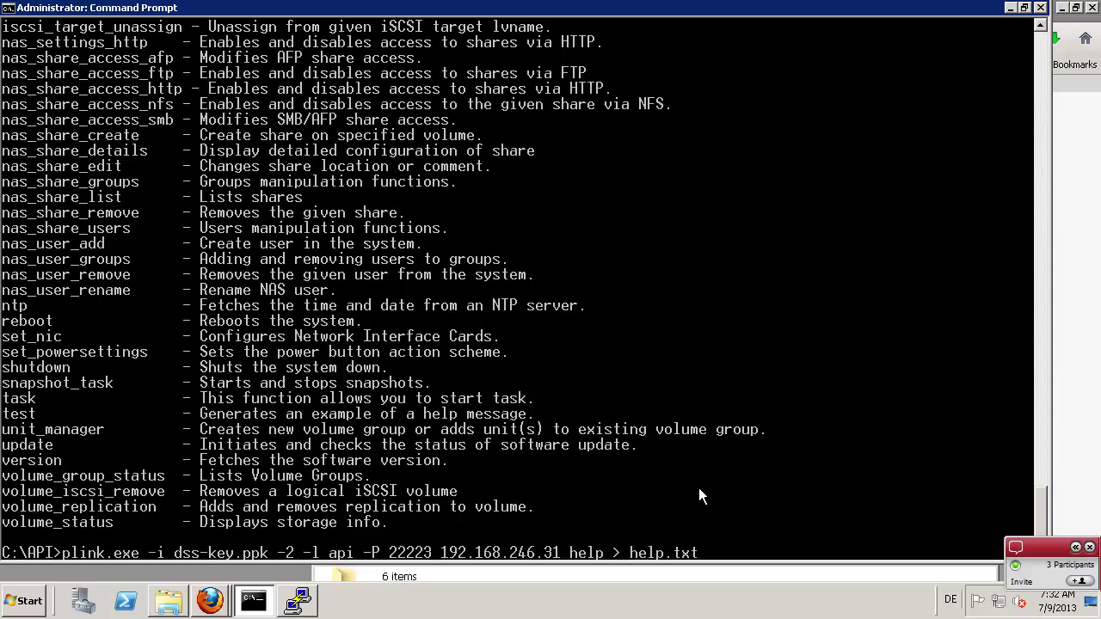
key("BackSpace")
key("BackSpace")
key("BackSpace")
key("BackSpace")
key("BackSpace")
key("BackSpace")
key("BackSpace")
key("BackSpace")
key("BackSpace")
key("BackSpace")
key("BackSpace")
key("BackSpace")
key("BackSpace")
key("BackSpace")
key("BackSpace")
type("restart")
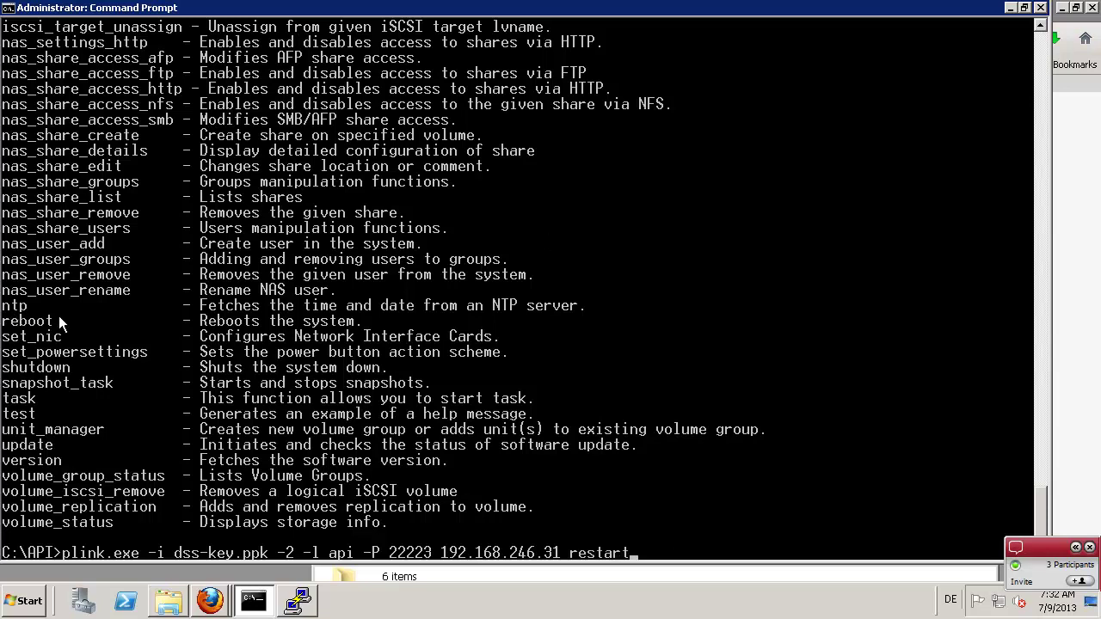
key("BackSpace")
key("BackSpace")
key("BackSpace")
key("BackSpace")
key("BackSpace")
type("boot")
key("alt+Tab")
key("alt+Tab")
key("alt+Tab")
key("alt+Tab")
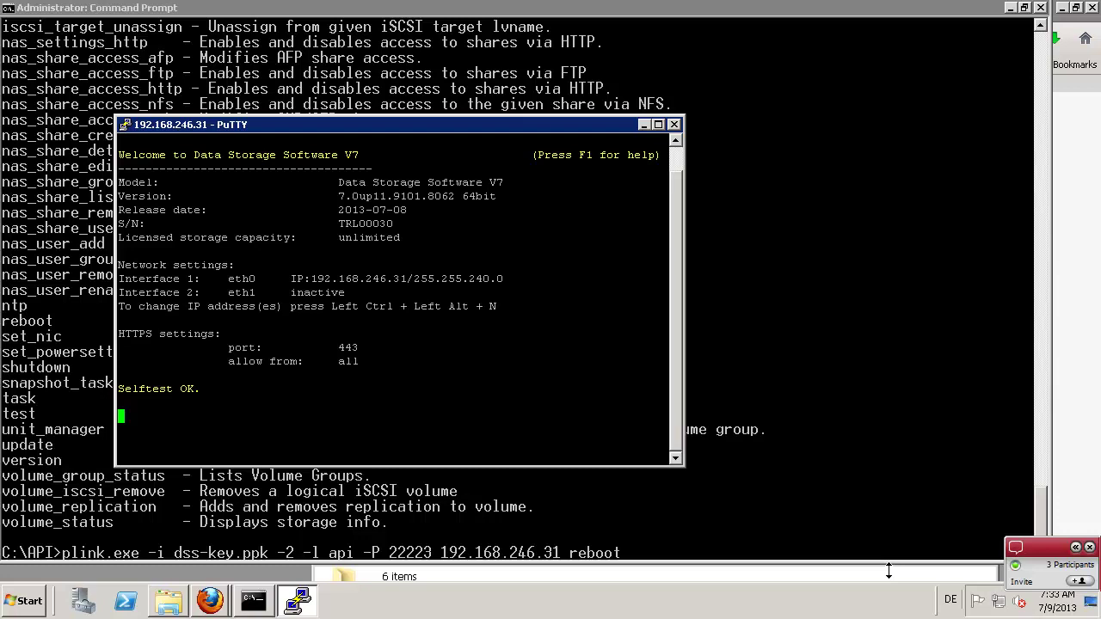
left_click(209, 600)
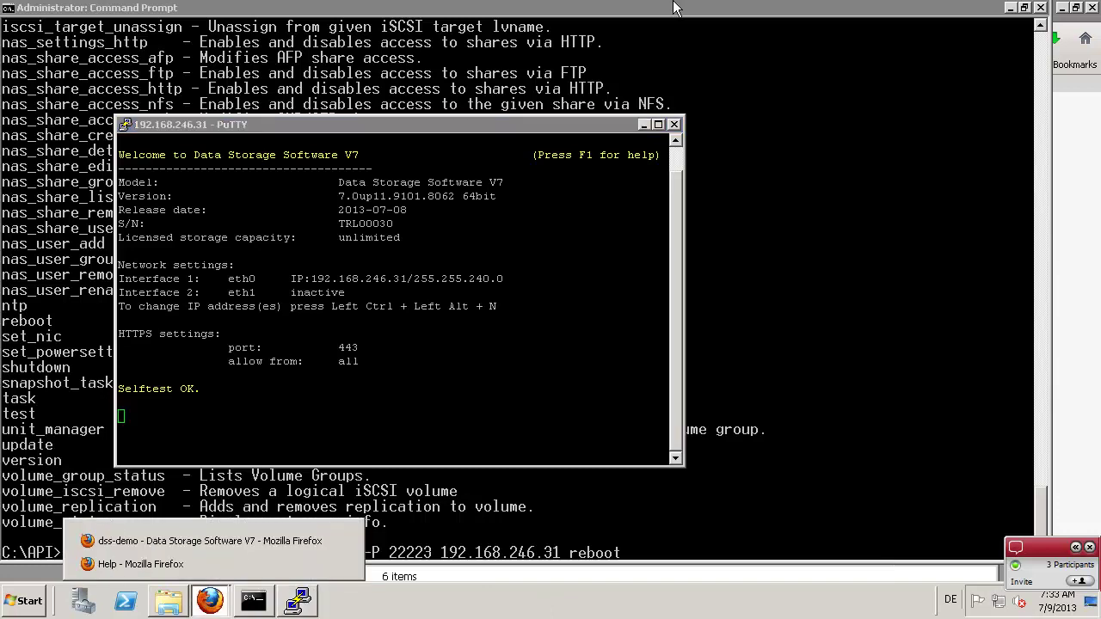
Exit the PowerPoint agenda slide show with Esc and launch Firefox from quick launch.
key("alt+Tab")
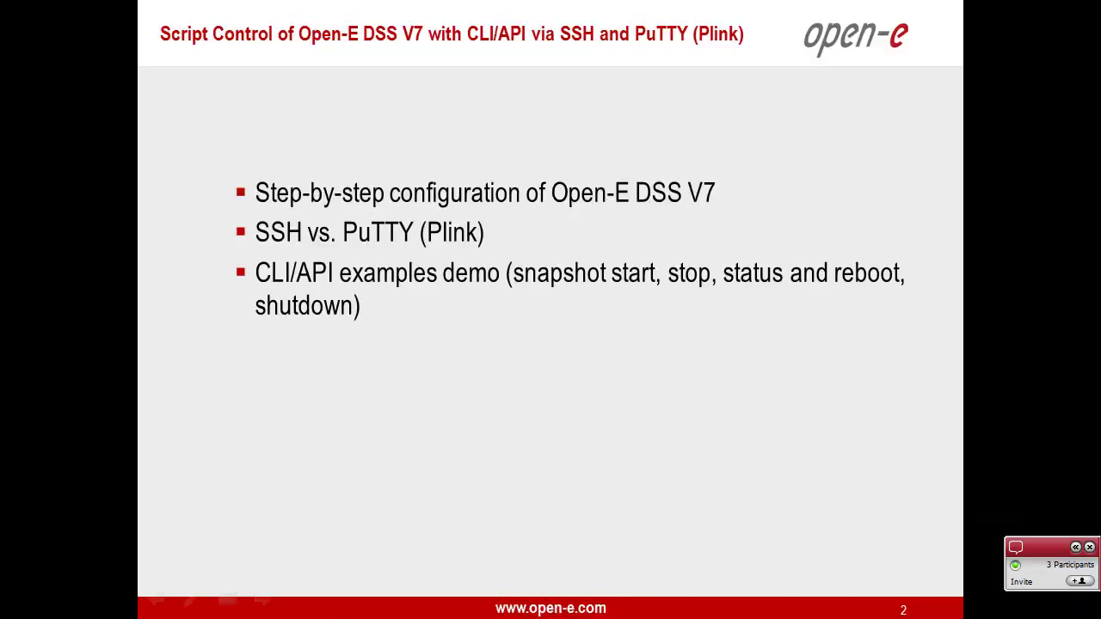
key("alt+Tab")
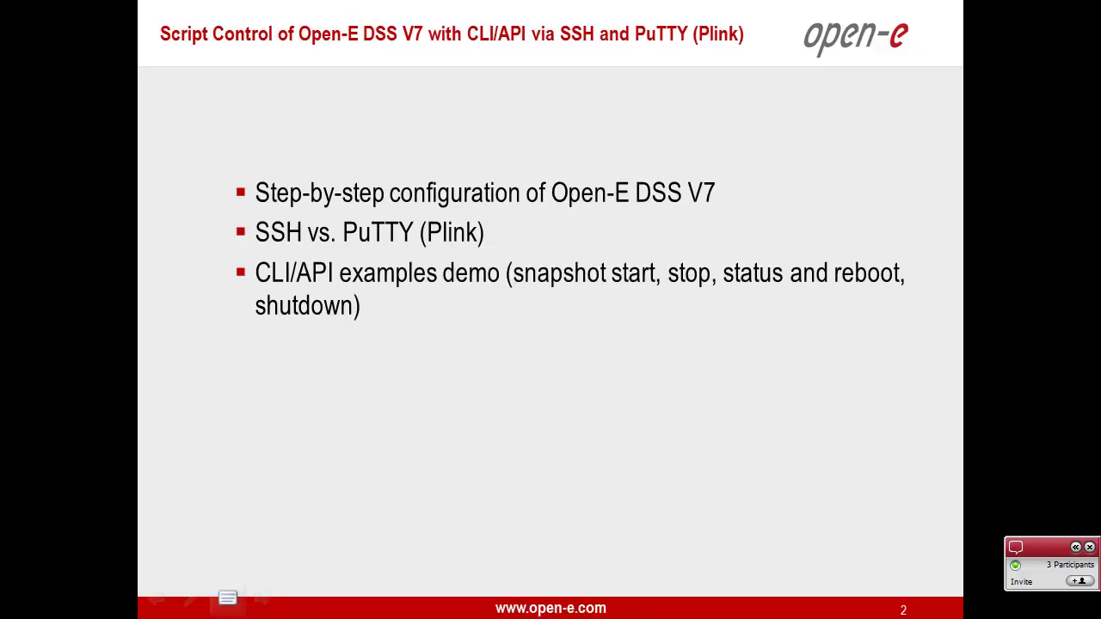
key("Escape")
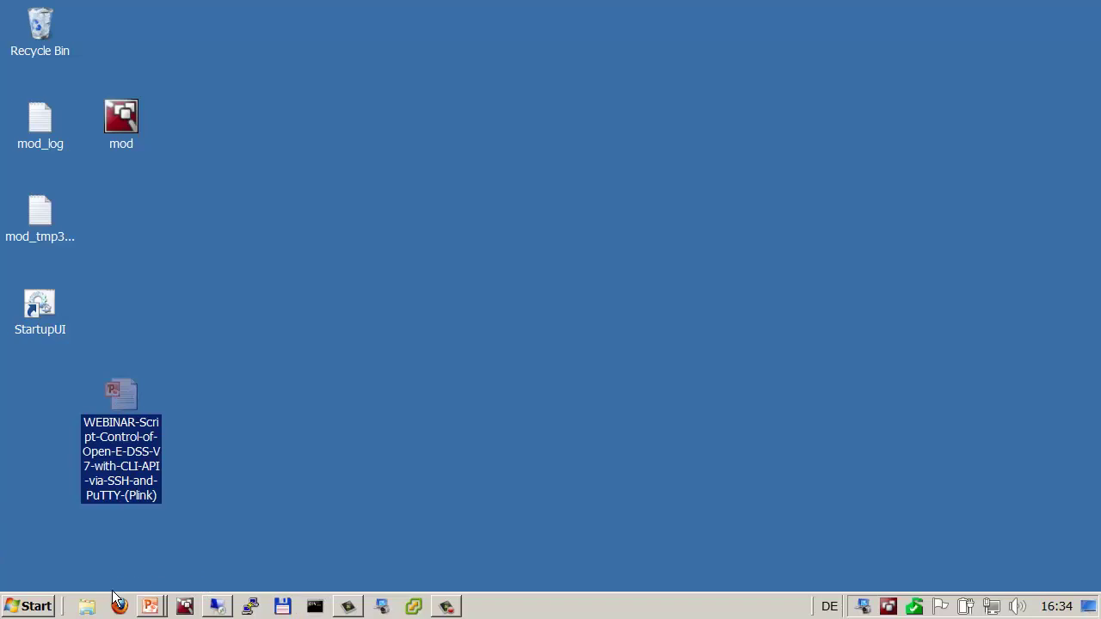
left_click(119, 604)
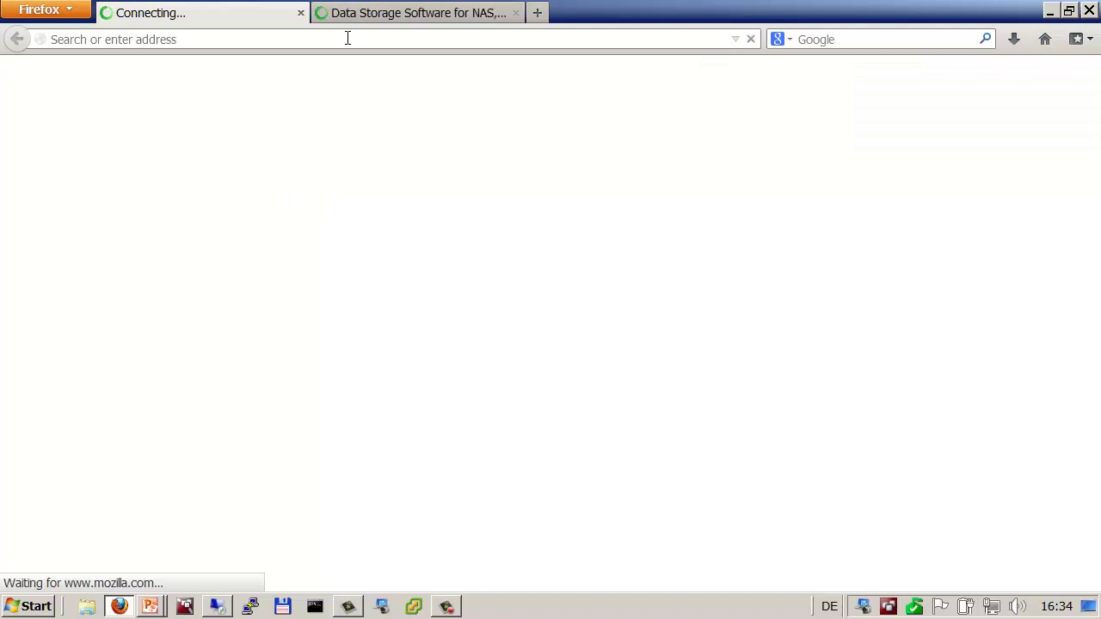
On the open-e.com tab, visit Support > How-To Resources, then Support > Webcasts & Videos.
left_click(406, 16)
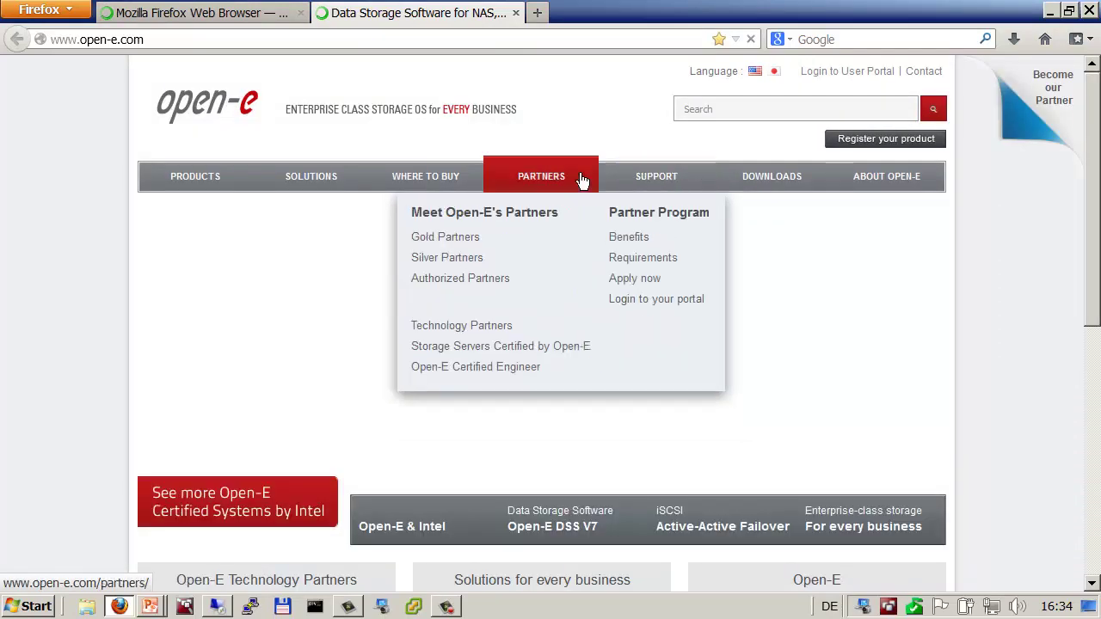
mouse_move(650, 183)
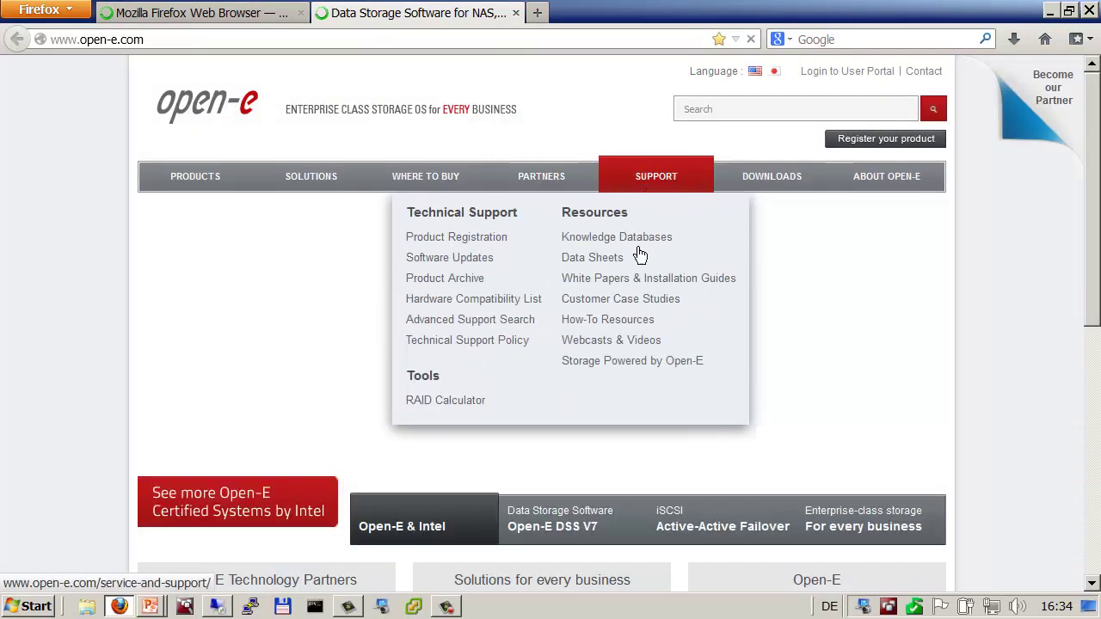
left_click(626, 323)
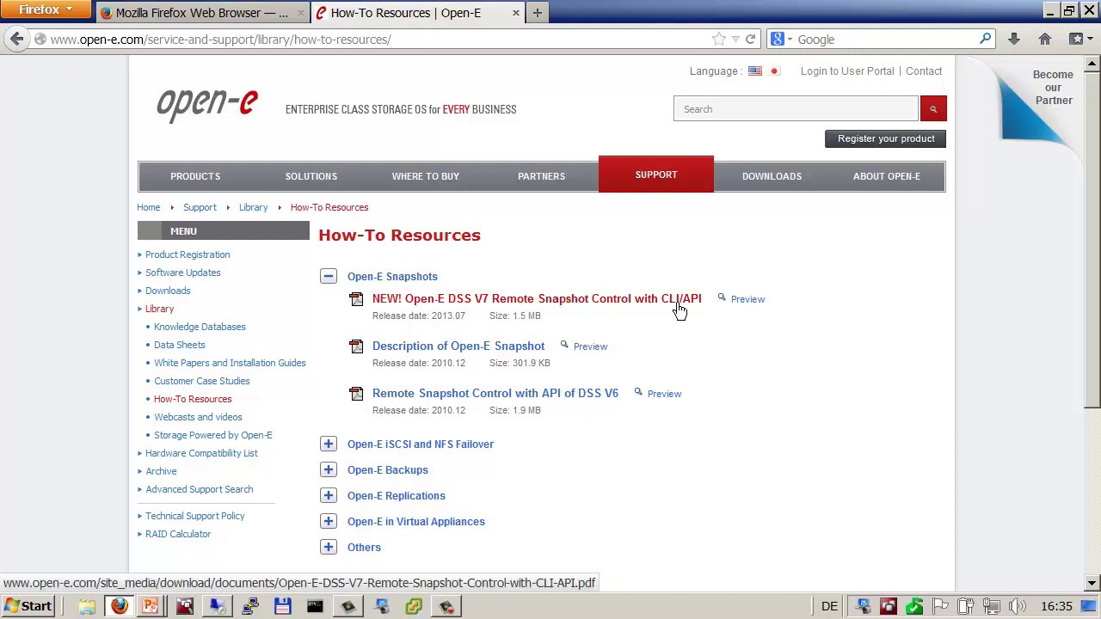
mouse_move(681, 175)
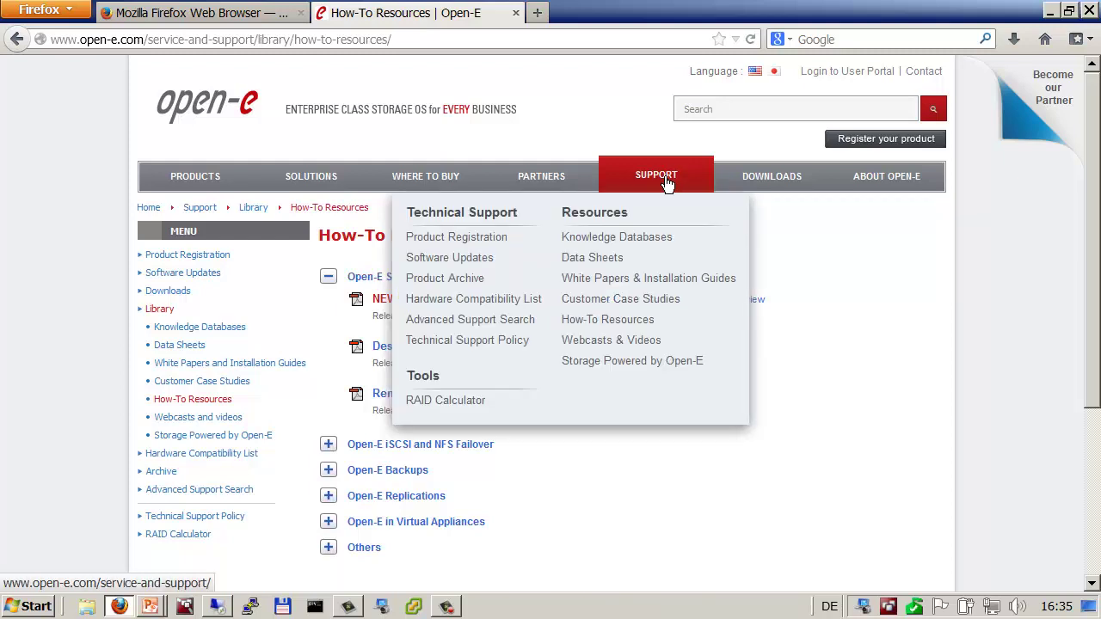
left_click(602, 344)
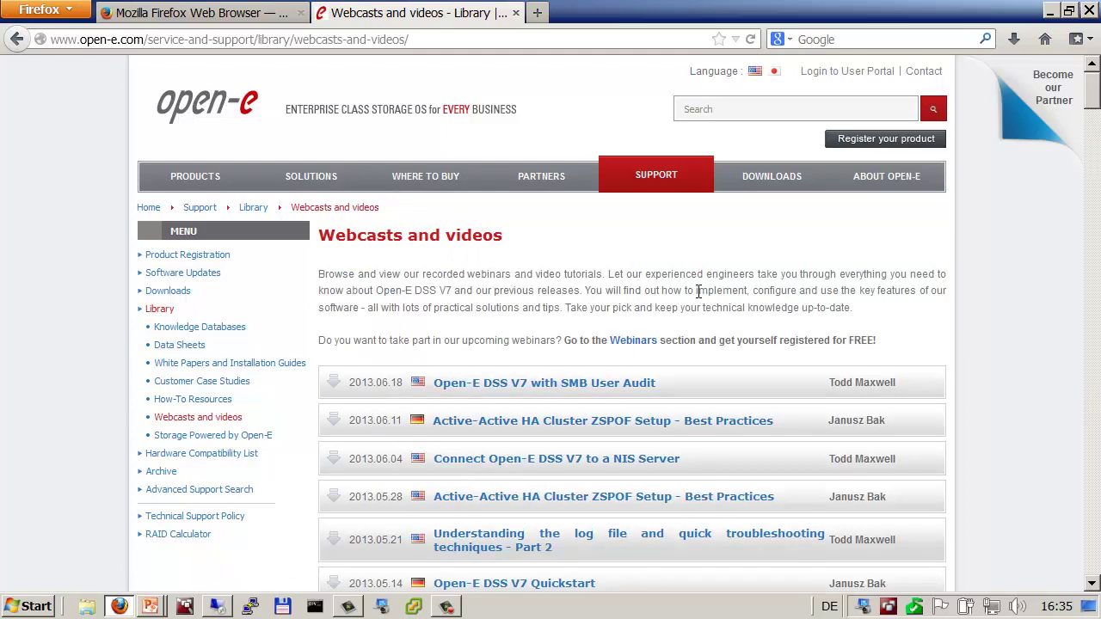
key("alt+Tab")
key("alt+Tab")
key("alt+Tab")
key("alt+Tab")
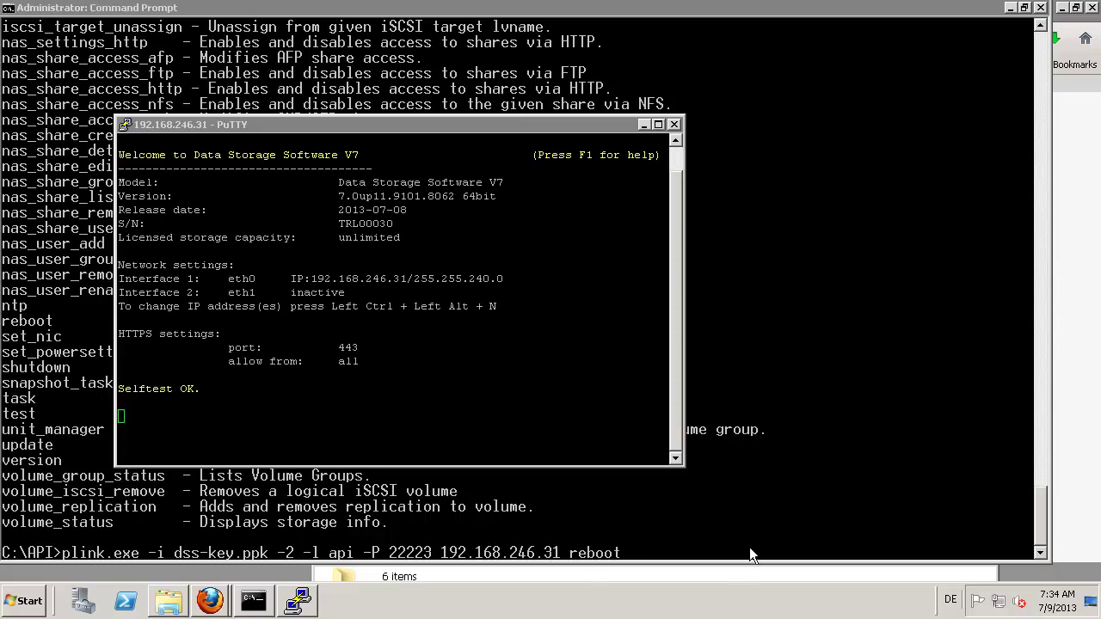
Run the plink reboot command against the storage server at 192.168.246.31.
key("alt+Tab")
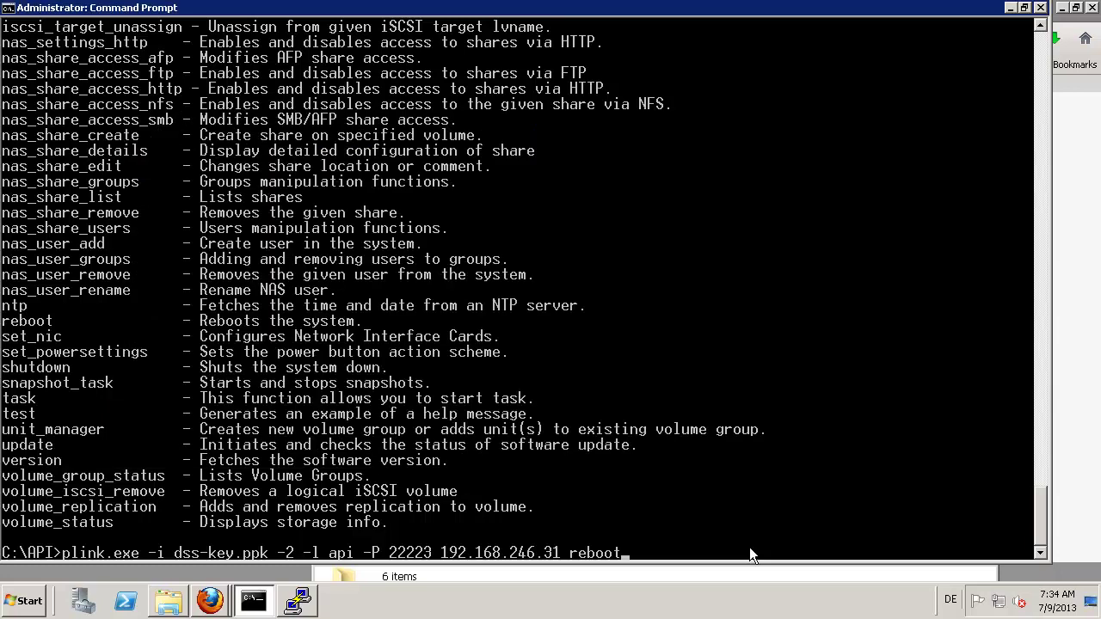
key("Return")
key("alt+Tab")
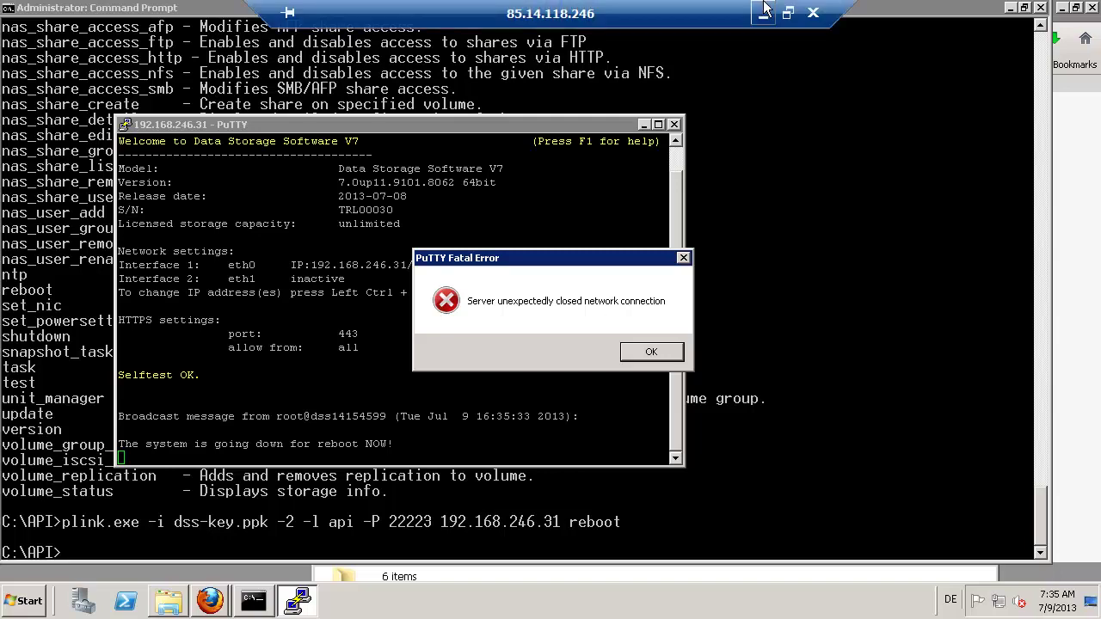
Minimize the remote desktop and advance the presentation to the closing 'Thank you!' slide.
left_click(767, 10)
key("alt+Tab")
key("alt+Tab")
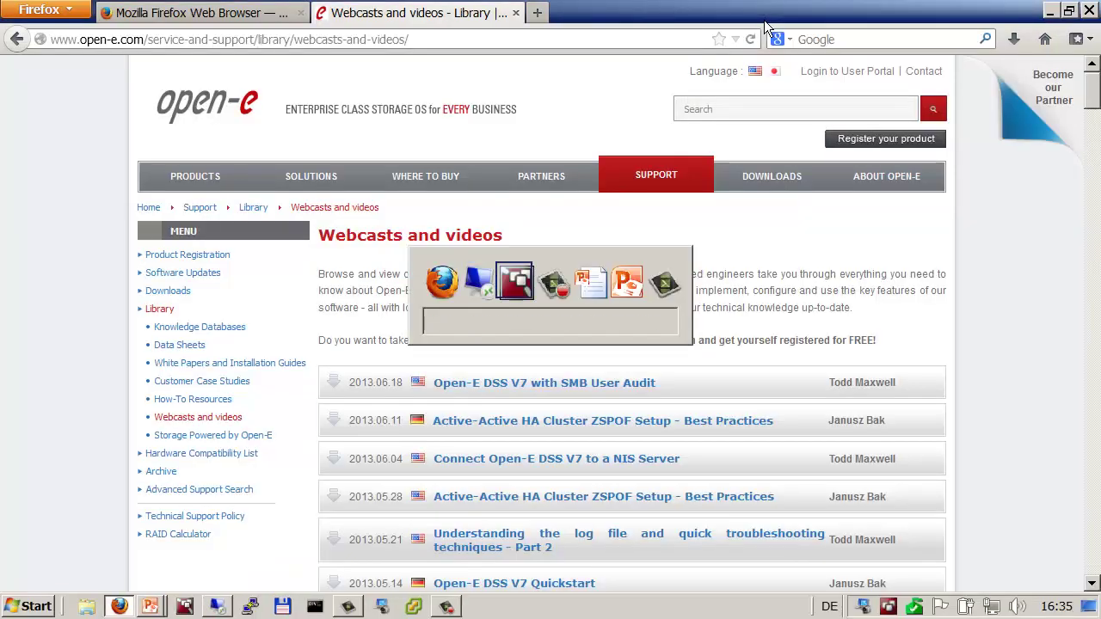
key("Right")
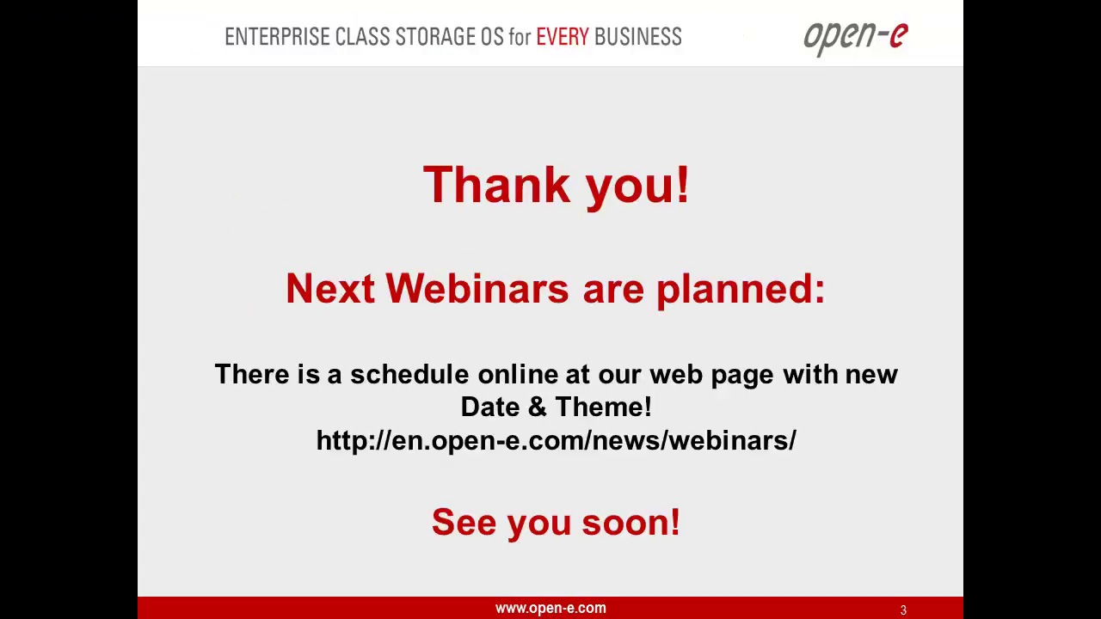